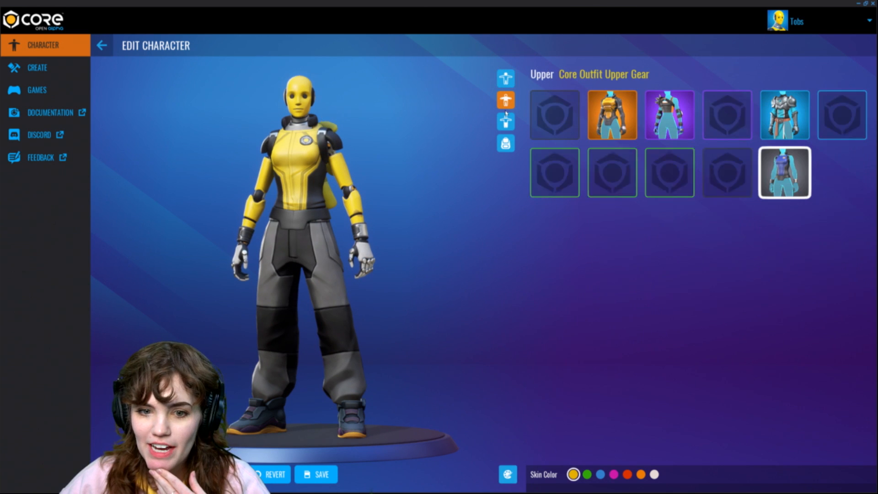
# Step: Change the character's lower outfit to the plain first option and the upper outfit to Au Naturel
pyautogui.click(506, 122)
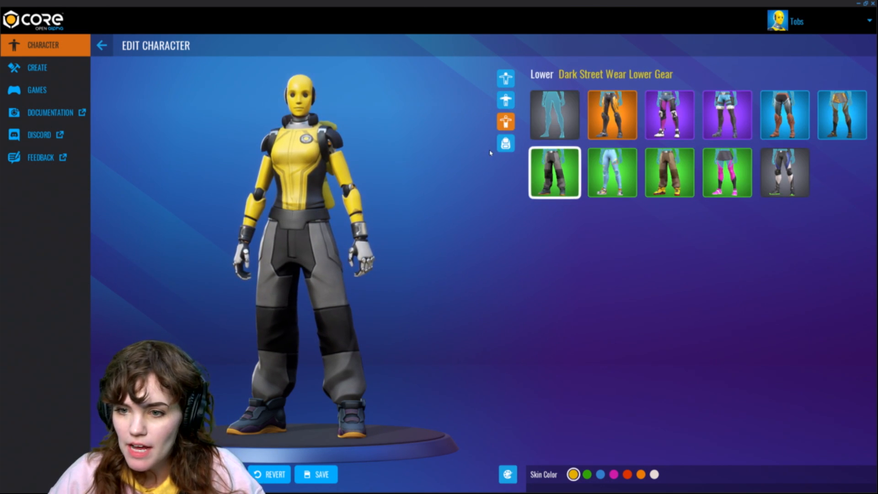
pyautogui.click(540, 124)
pyautogui.click(506, 99)
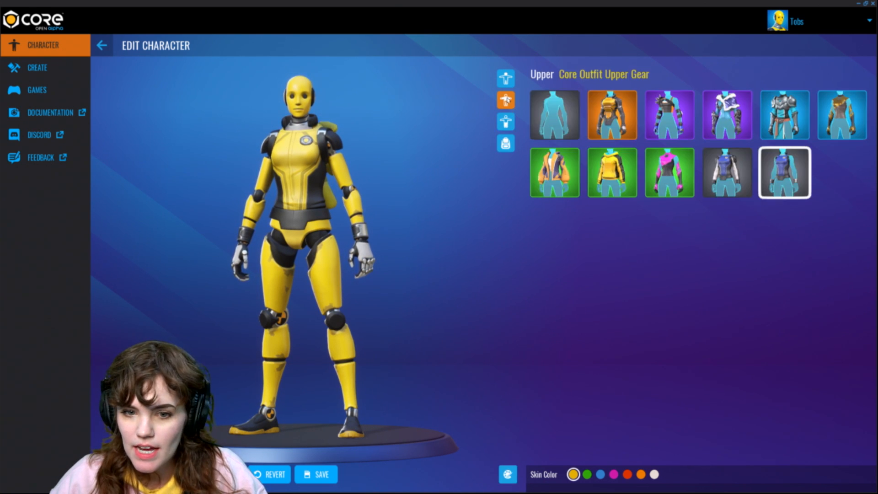
pyautogui.click(553, 122)
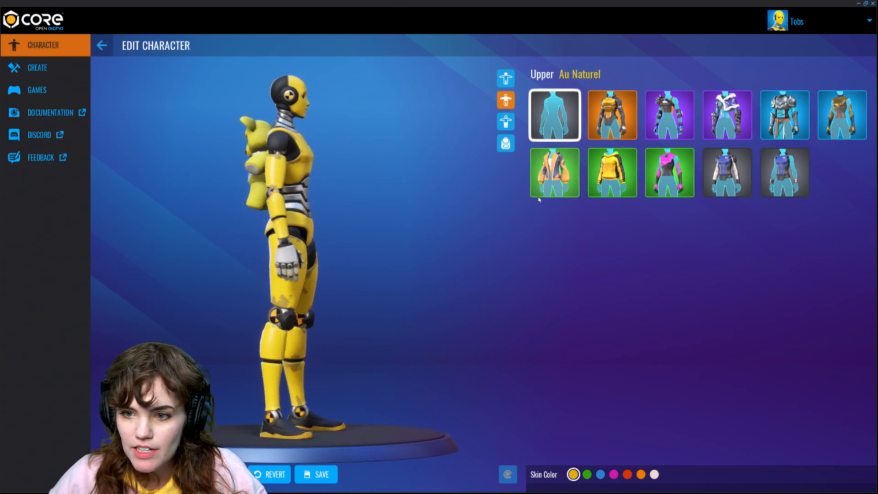
# Step: Set the character's back slot to Empty and save the character
pyautogui.click(506, 144)
pyautogui.click(554, 115)
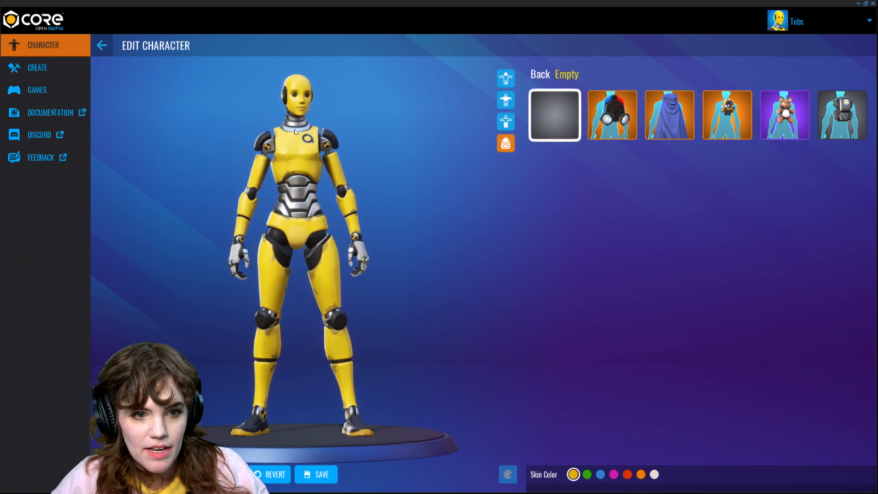
pyautogui.click(506, 121)
pyautogui.click(506, 100)
pyautogui.click(505, 78)
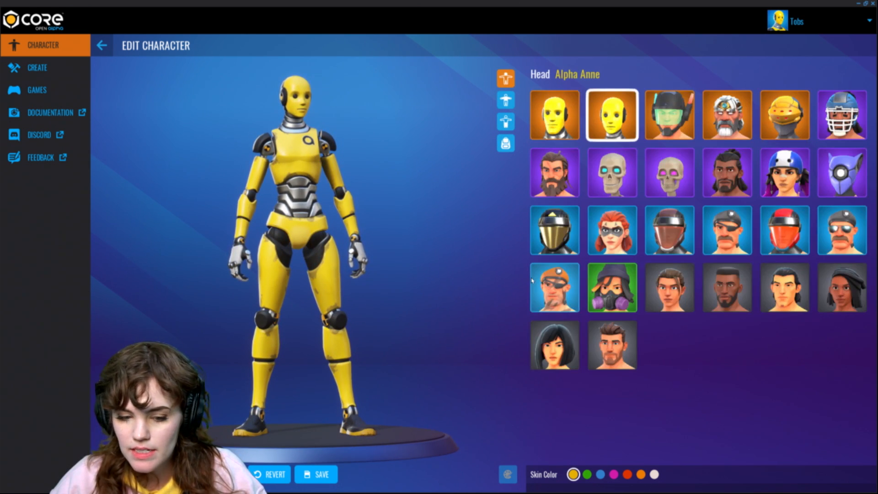
pyautogui.click(316, 474)
# Step: Preview the Horse and Raptor mounts
pyautogui.click(701, 44)
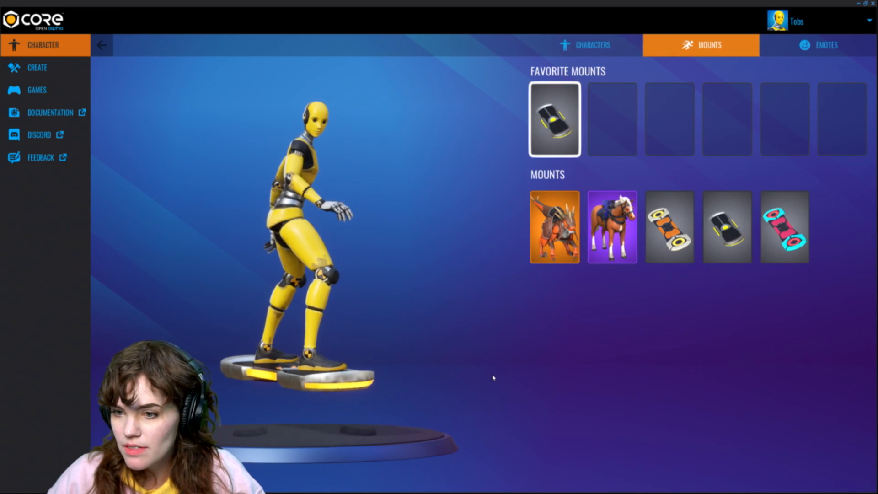
pyautogui.click(612, 220)
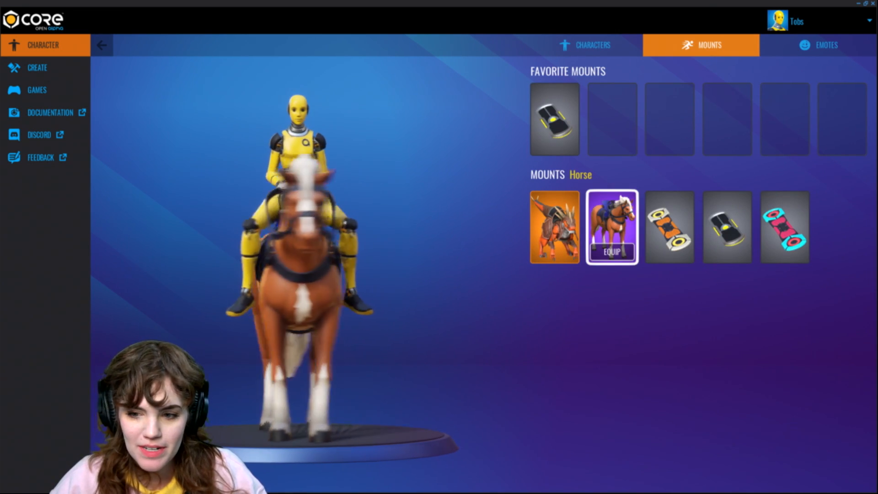
pyautogui.click(555, 222)
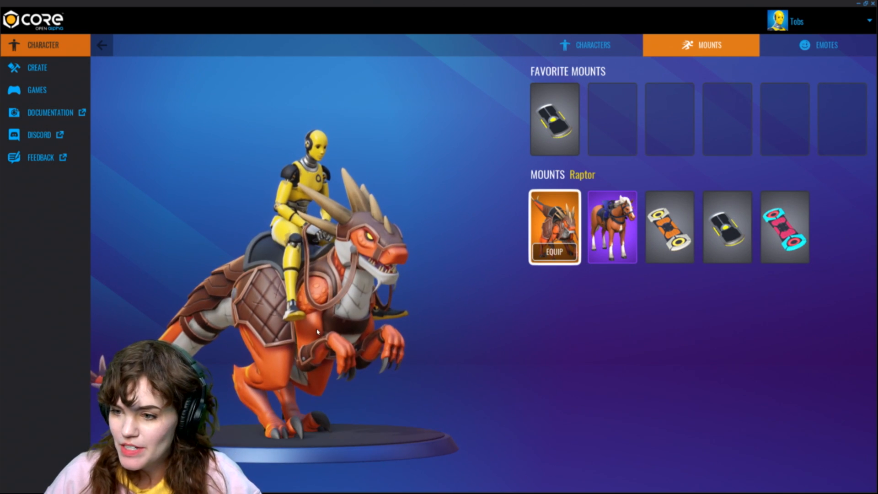
# Step: Preview several emotes including The Twist, Nah, LOL and Tantrum
pyautogui.click(821, 45)
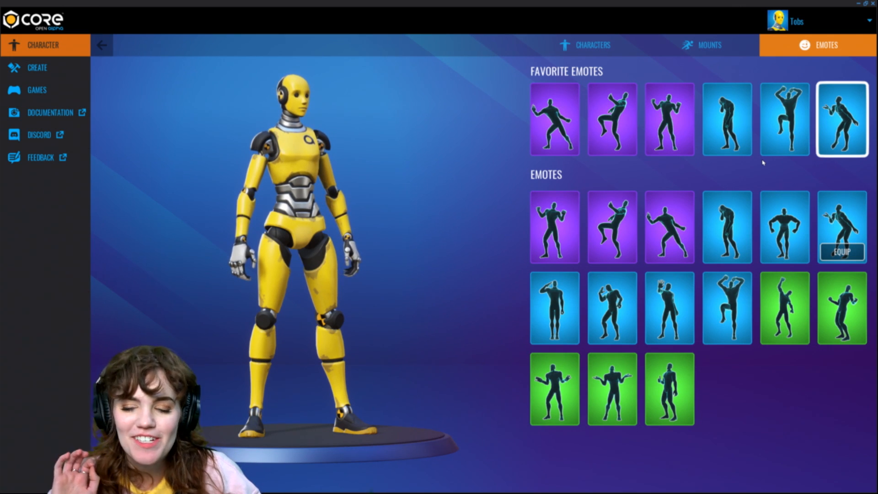
pyautogui.click(555, 119)
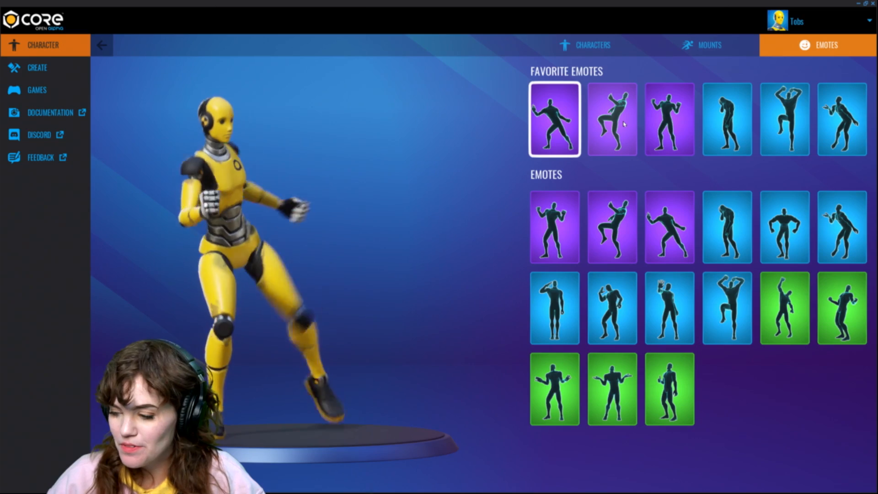
pyautogui.click(664, 219)
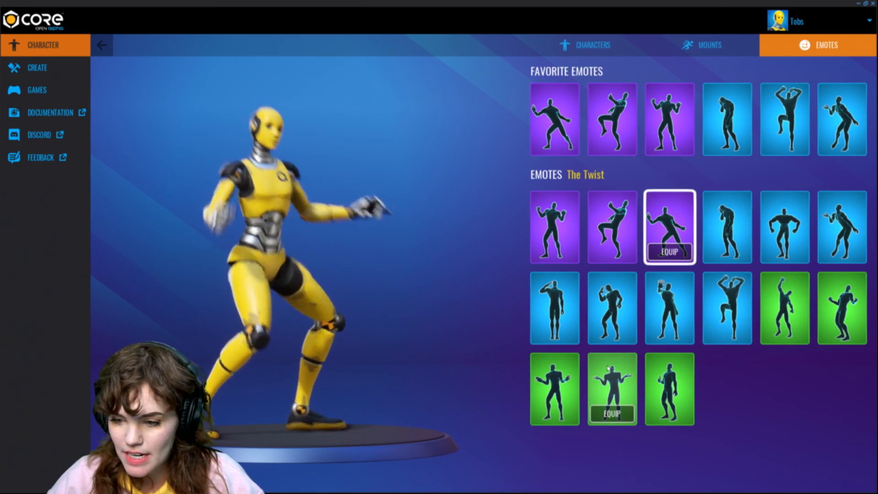
pyautogui.click(607, 370)
pyautogui.click(555, 384)
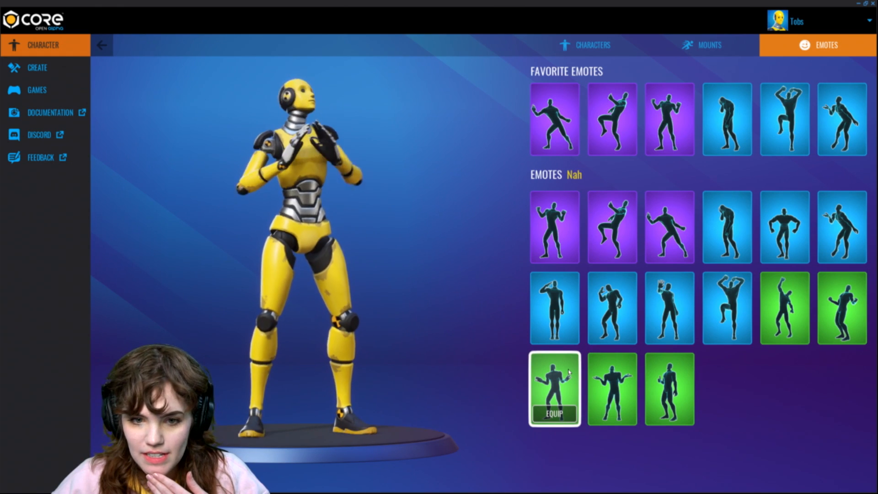
pyautogui.click(844, 305)
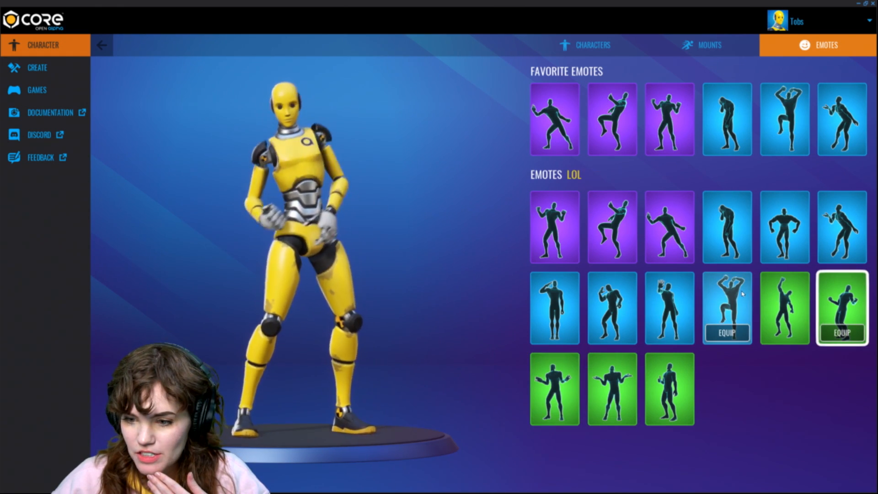
pyautogui.click(727, 304)
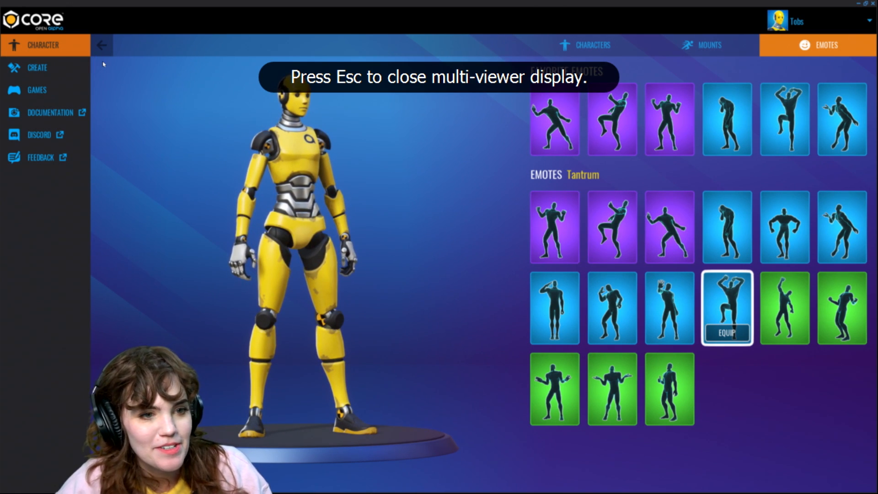
# Step: Browse the project list, the Core game frameworks and the community games
pyautogui.click(75, 69)
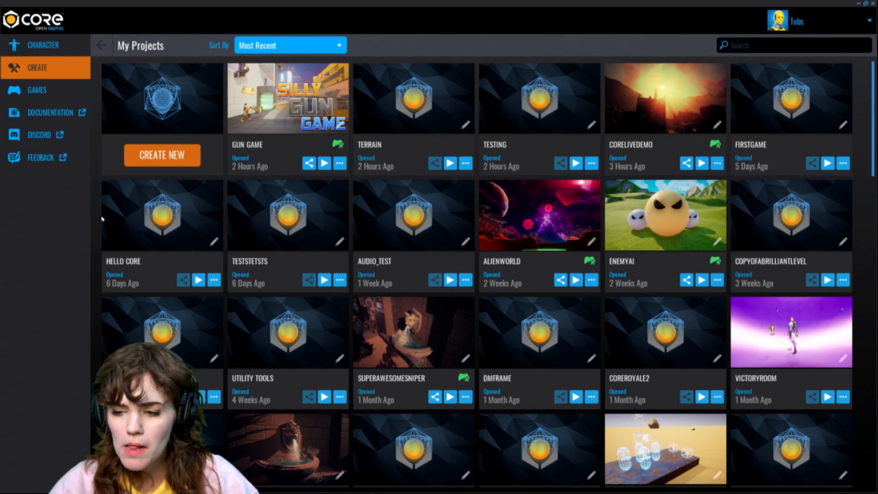
pyautogui.scroll(-5, 457, 220)
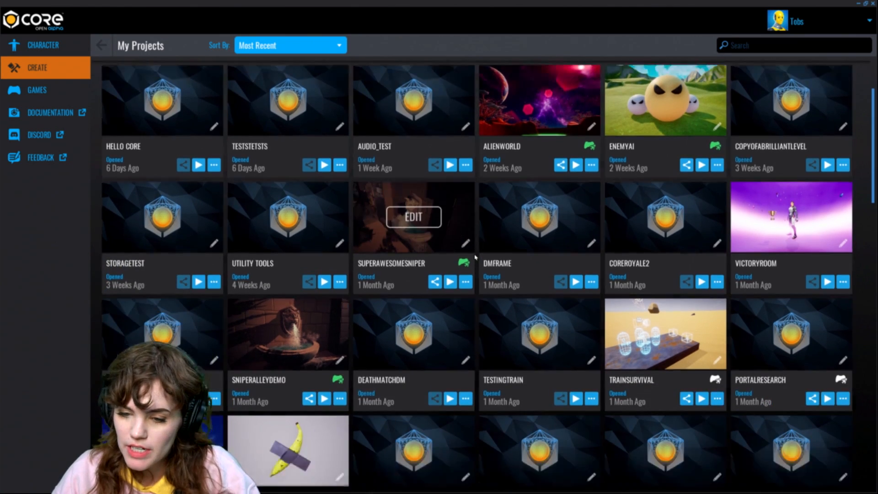
pyautogui.moveTo(873, 145); pyautogui.dragTo(848, 60)
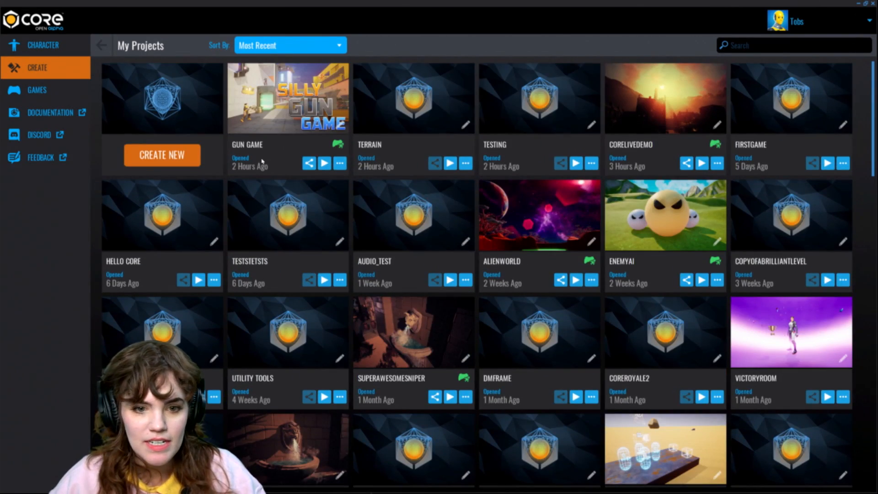
pyautogui.click(177, 156)
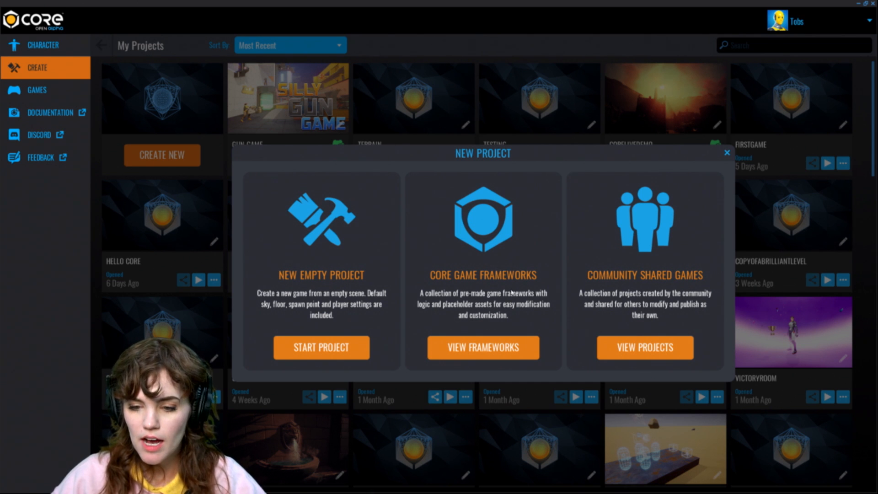
pyautogui.click(528, 344)
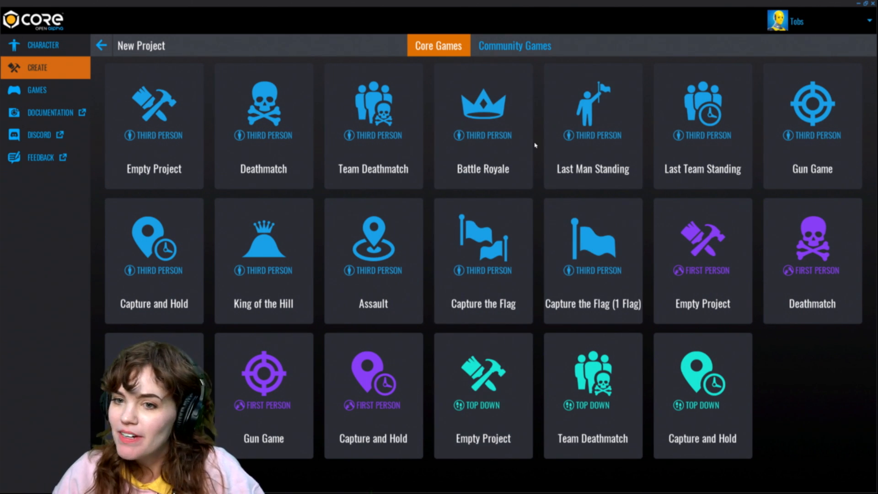
pyautogui.click(532, 48)
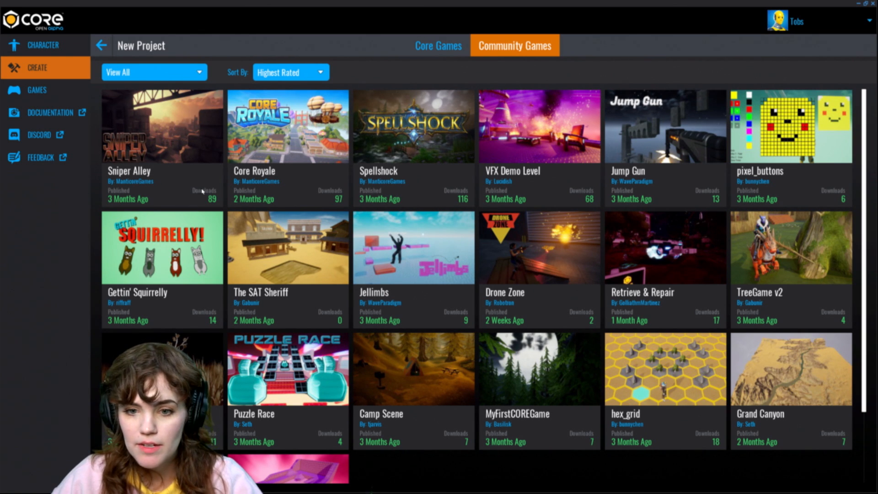
pyautogui.click(101, 45)
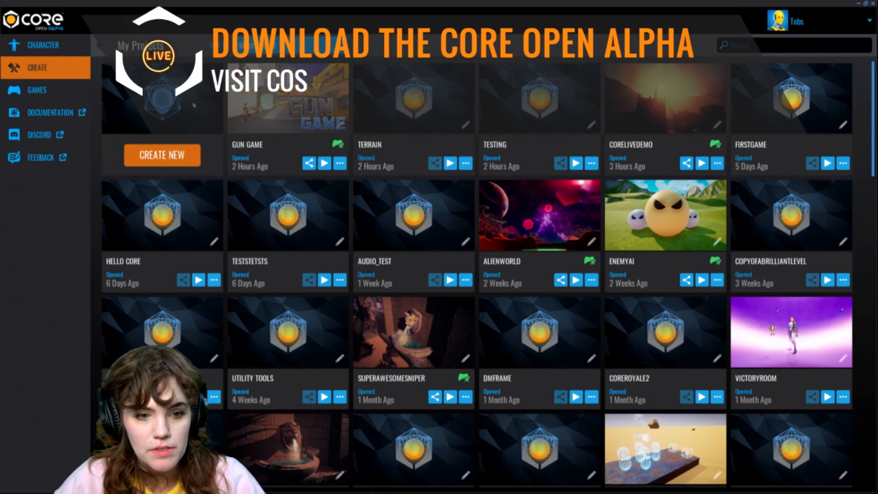
# Step: Create a new third-person empty project named CoreLiveDemoooooo
pyautogui.click(181, 154)
pyautogui.click(349, 347)
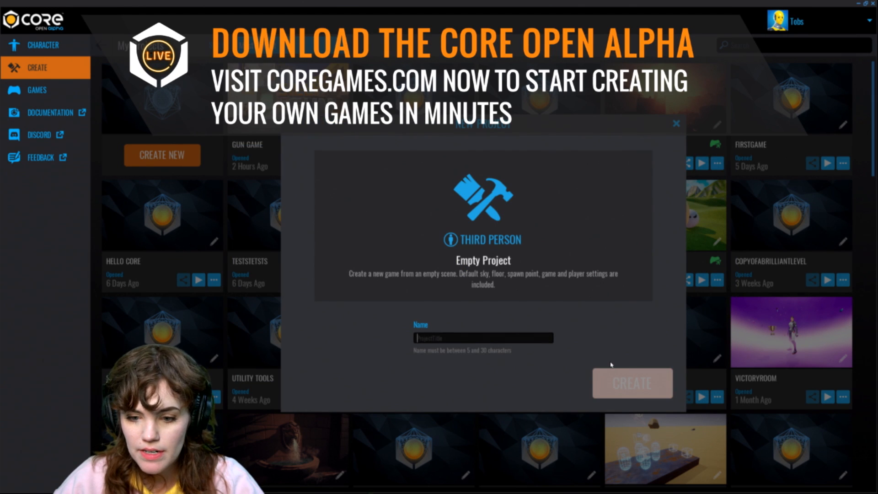
pyautogui.write('core')
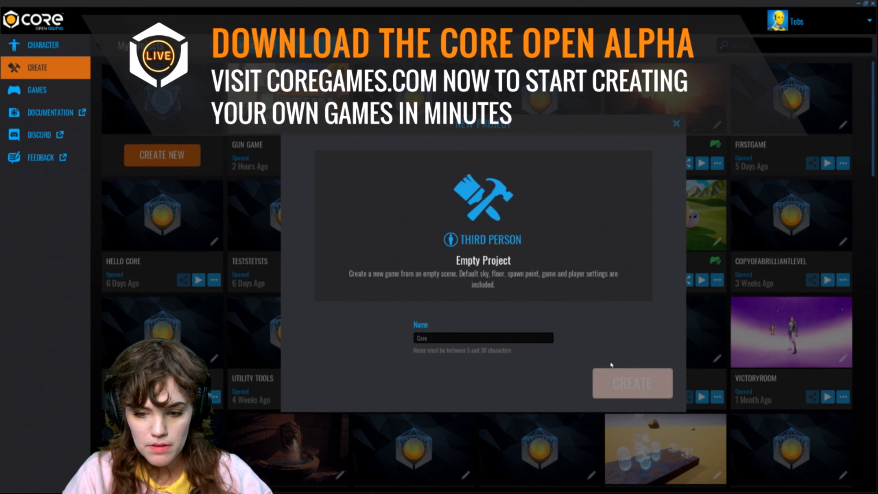
pyautogui.write('LiveDemoooooooooo')
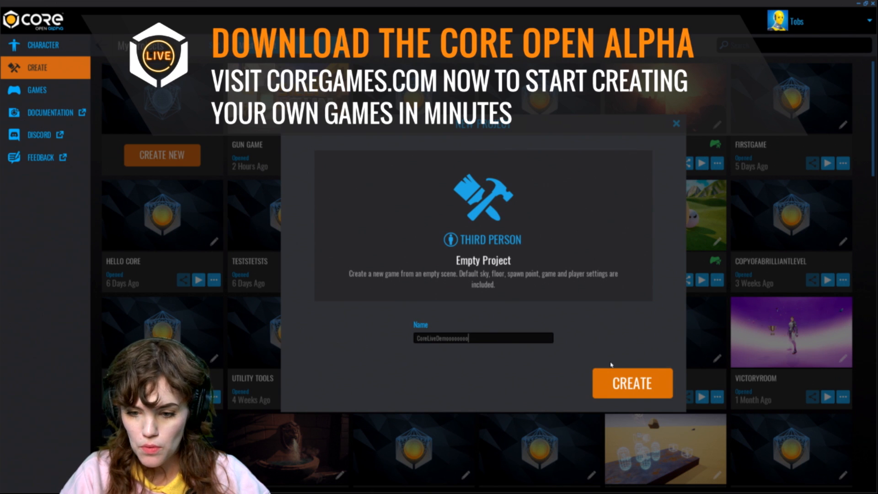
pyautogui.press('Return')
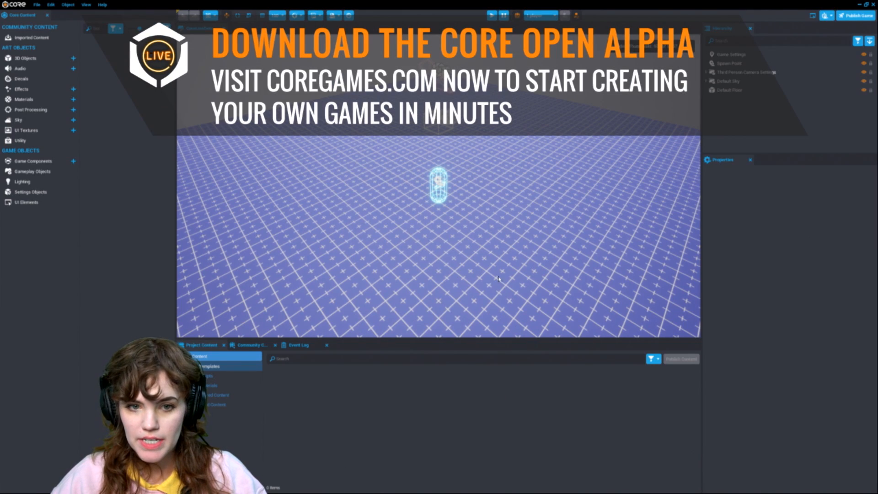
# Step: Reset the editor layout to its default
pyautogui.click(86, 5)
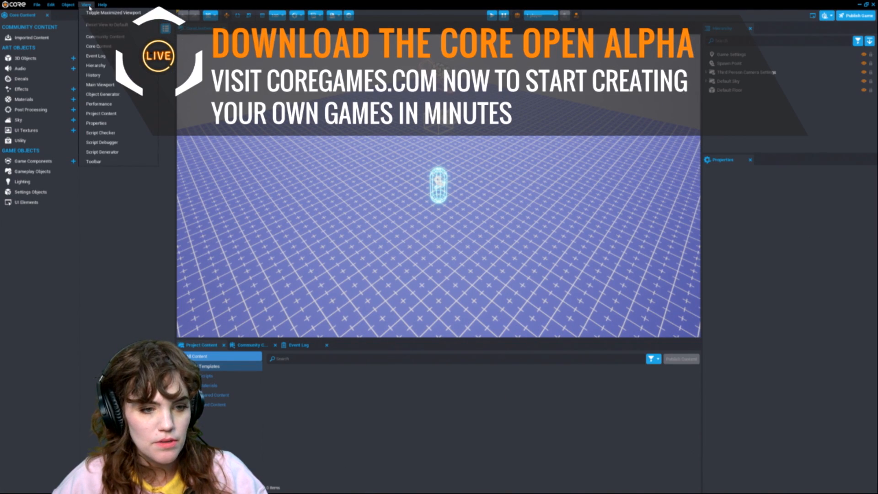
pyautogui.click(92, 25)
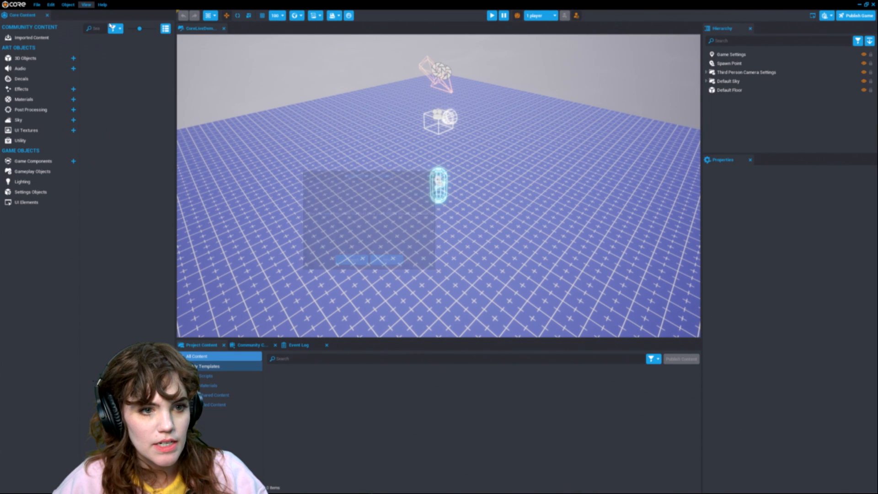
pyautogui.click(387, 262)
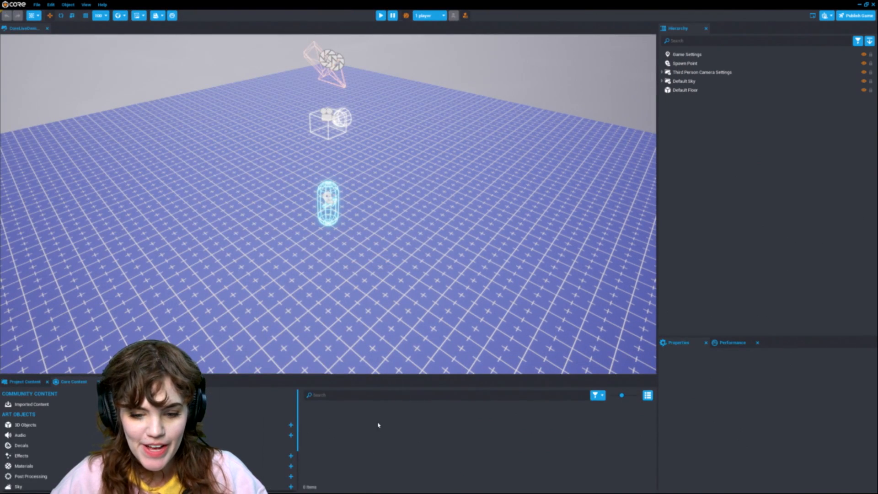
# Step: Resize the bottom content panel and move the Core Content tab to the first position
pyautogui.moveTo(439, 375); pyautogui.dragTo(439, 333)
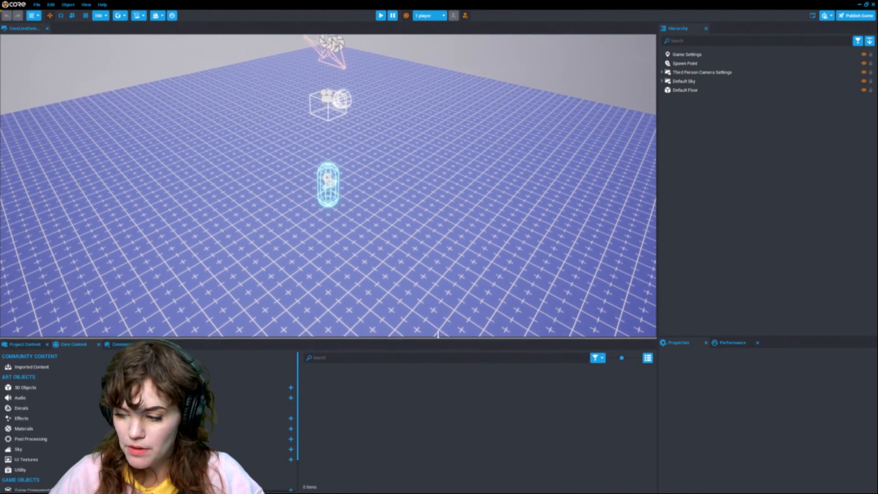
pyautogui.moveTo(298, 370); pyautogui.dragTo(200, 370)
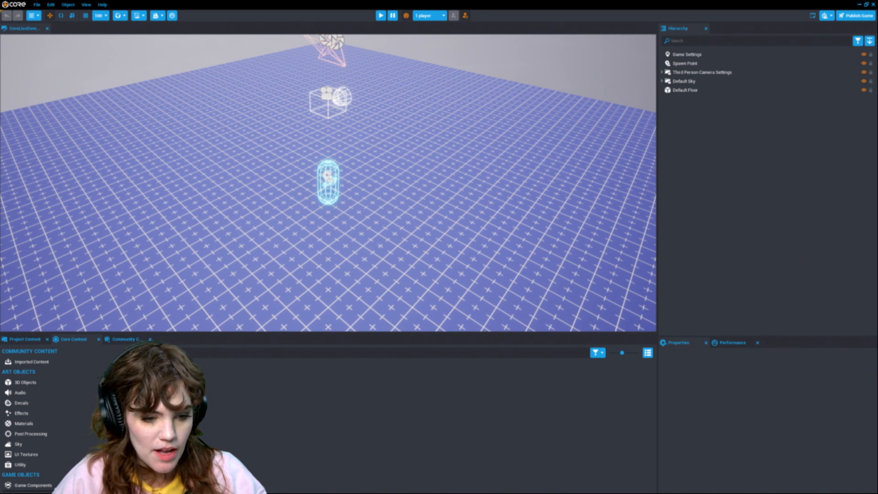
pyautogui.moveTo(184, 337); pyautogui.dragTo(158, 297)
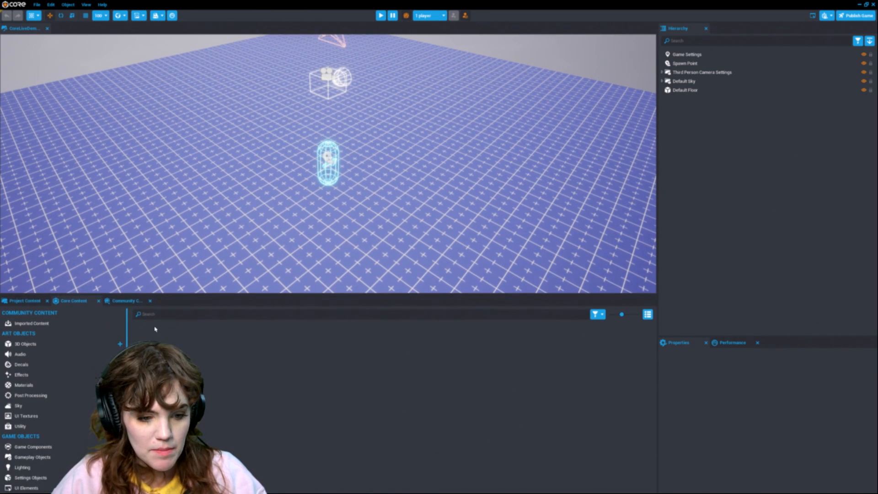
pyautogui.click(29, 300)
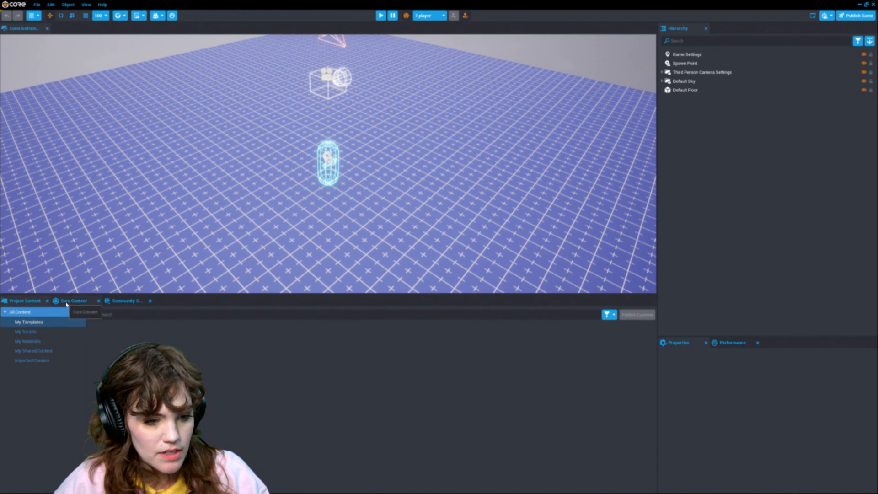
pyautogui.click(87, 303)
pyautogui.moveTo(88, 305); pyautogui.dragTo(18, 301)
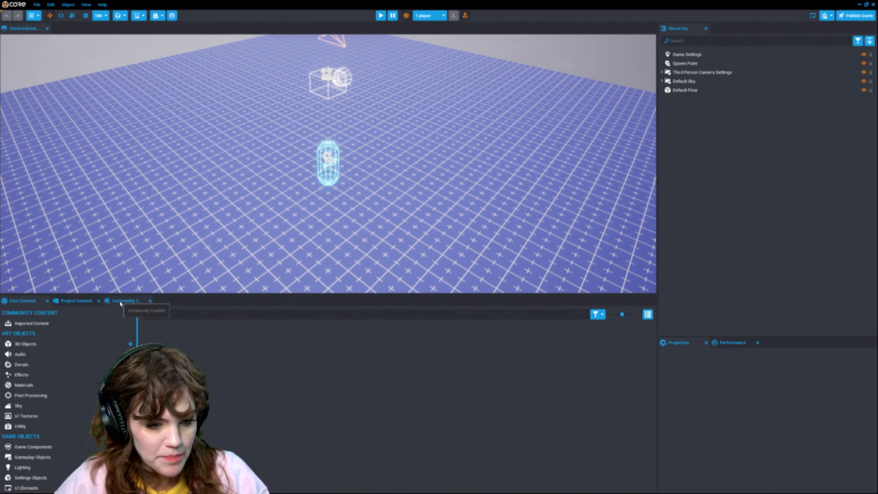
# Step: Open the Community Content browser
pyautogui.click(128, 304)
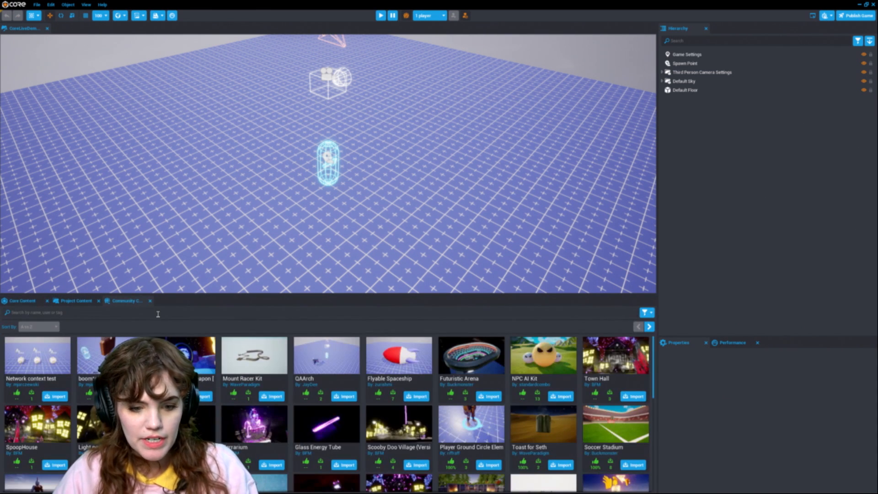
pyautogui.moveTo(381, 233); pyautogui.dragTo(392, 255, button='right')
pyautogui.scroll(-10, 392, 254)
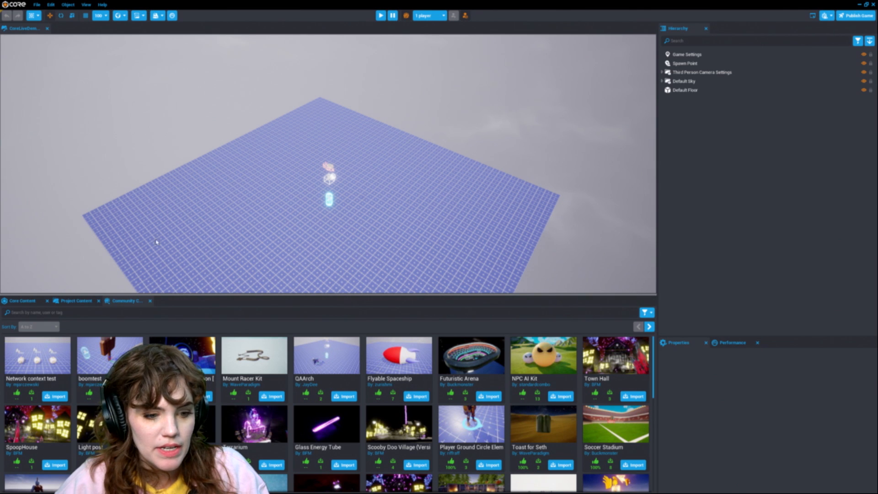
# Step: Browse Core Content's 3D objects and place a Cube - Bottom-Aligned from Basic Shapes into the scene
pyautogui.click(25, 301)
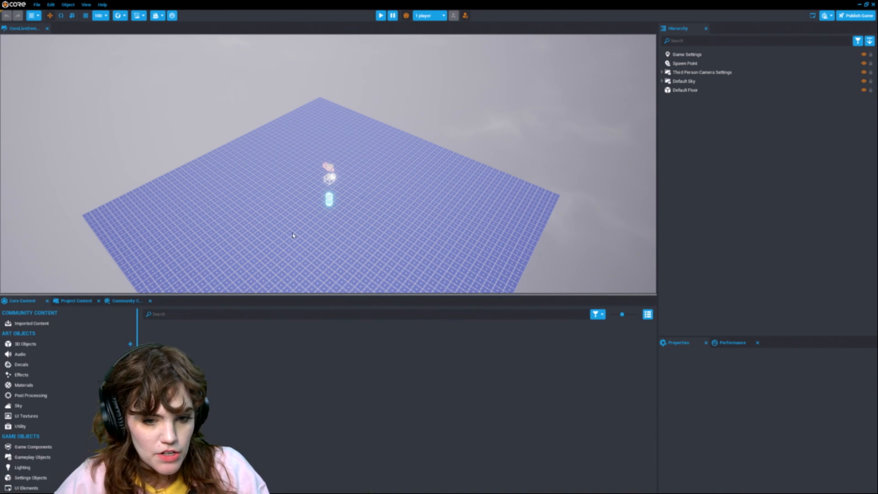
pyautogui.scroll(8, 294, 237)
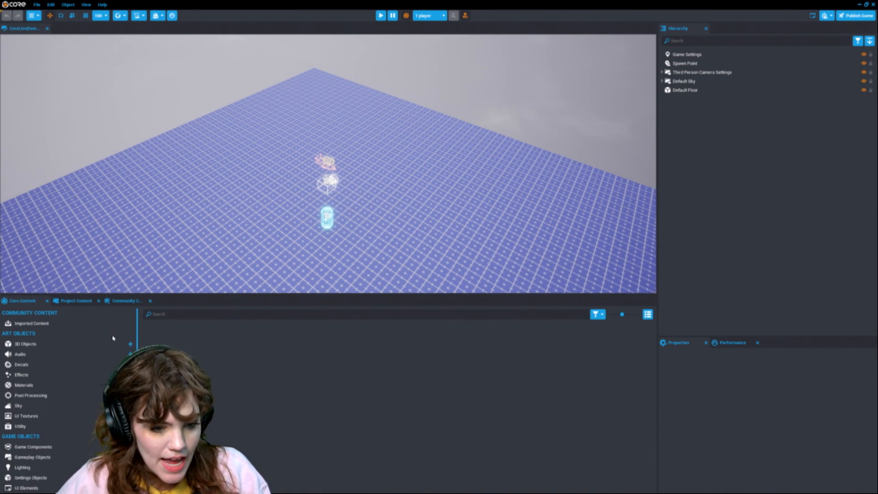
pyautogui.click(25, 343)
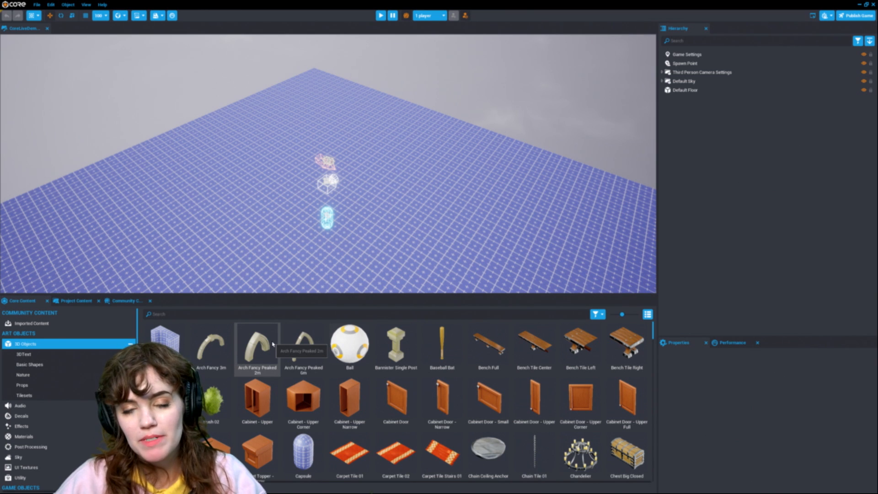
pyautogui.click(61, 356)
pyautogui.click(39, 386)
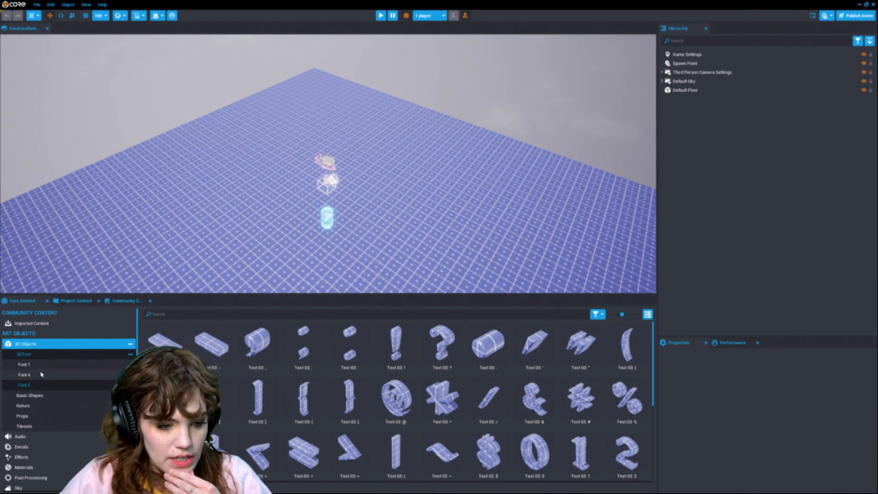
pyautogui.click(30, 395)
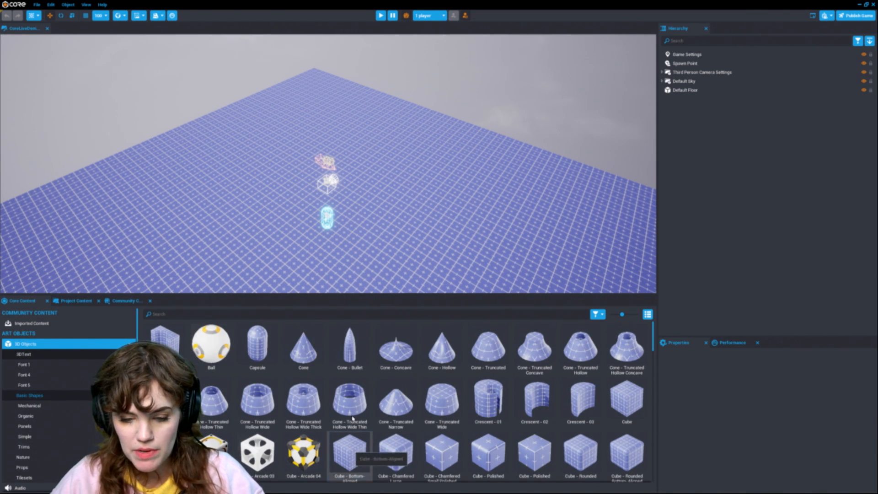
pyautogui.moveTo(365, 451); pyautogui.dragTo(354, 236)
# Step: Scale the cube into a tall, thin wall about 1.7 × 8.9 × 13.5
pyautogui.press('f')
pyautogui.moveTo(363, 177); pyautogui.dragTo(584, 126, button='right')
pyautogui.press('s')
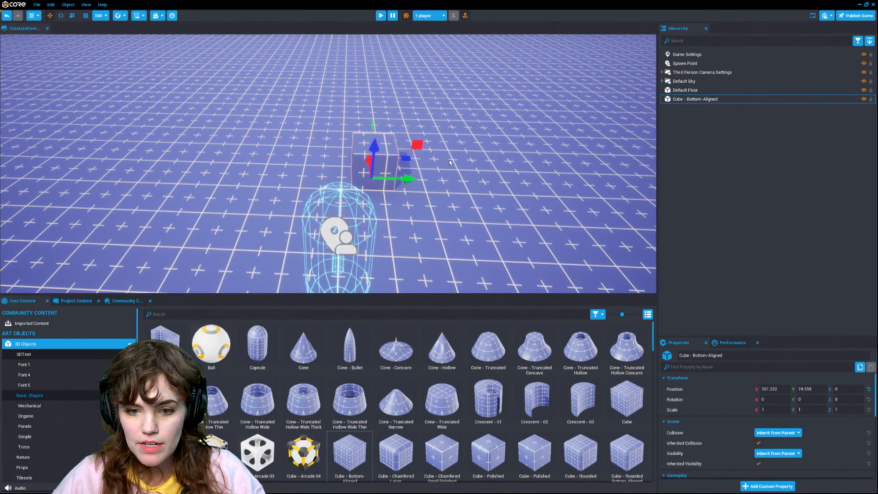
pyautogui.press('s')
pyautogui.moveTo(462, 161); pyautogui.dragTo(488, 178, button='right')
pyautogui.press('v')
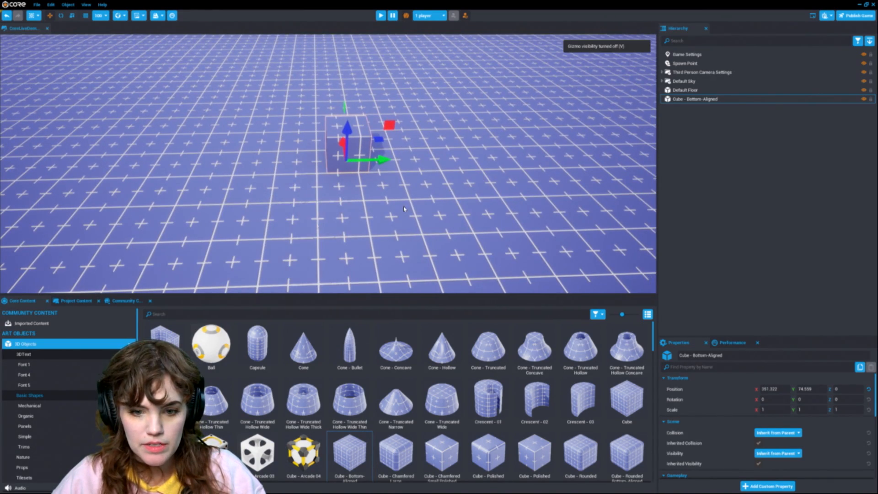
pyautogui.scroll(-1, 414, 189)
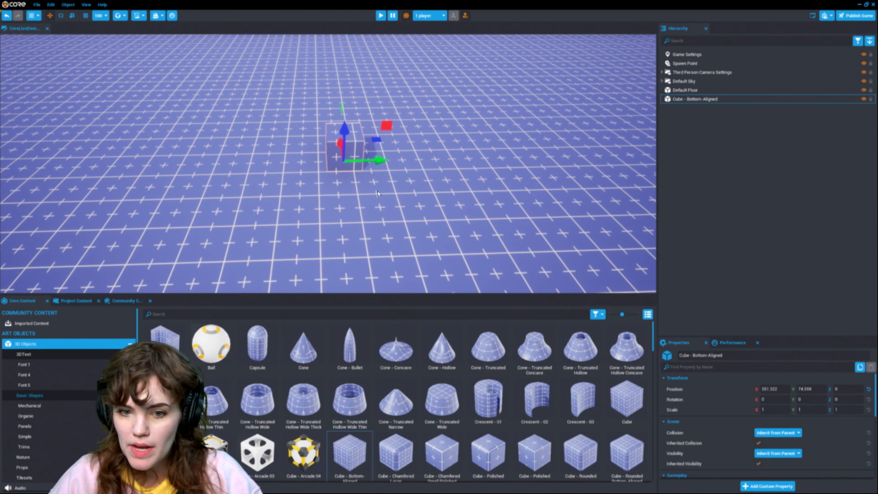
pyautogui.press('v')
pyautogui.moveTo(335, 215); pyautogui.dragTo(349, 188, button='right')
pyautogui.press('v')
pyautogui.keyDown('alt'); pyautogui.moveTo(352, 198); pyautogui.dragTo(282, 197); pyautogui.keyUp('alt')
pyautogui.keyDown('alt'); pyautogui.moveTo(513, 170); pyautogui.dragTo(373, 161); pyautogui.keyUp('alt')
pyautogui.scroll(-5, 316, 180)
pyautogui.press('r')
pyautogui.scroll(-10, 373, 161)
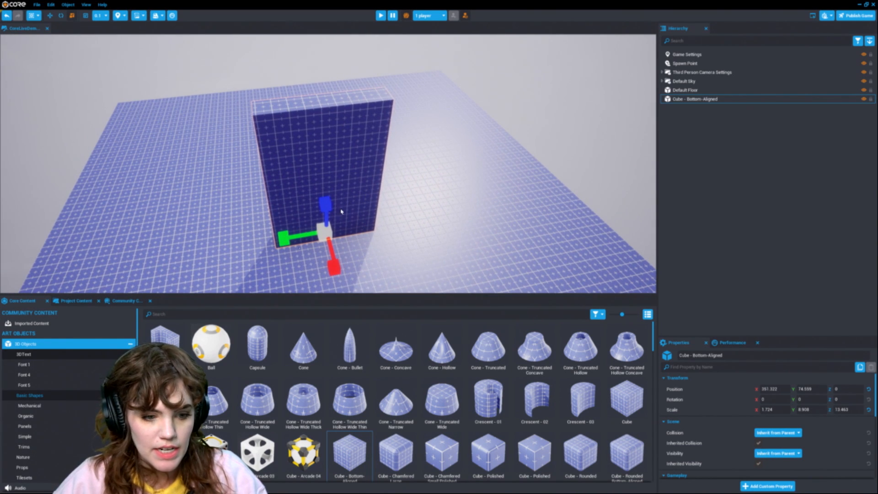
# Step: Search Core Content for "brick" and apply the Brick Red Old 01 material to the wall
pyautogui.click(214, 315)
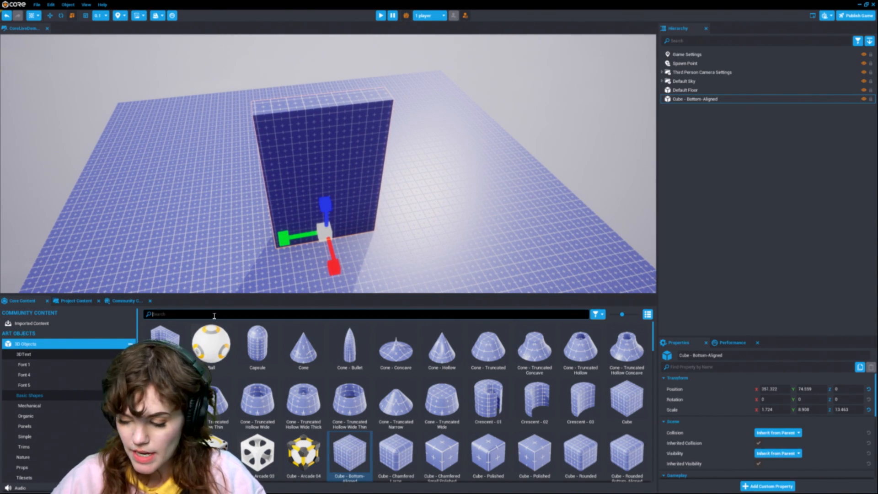
pyautogui.write('brick')
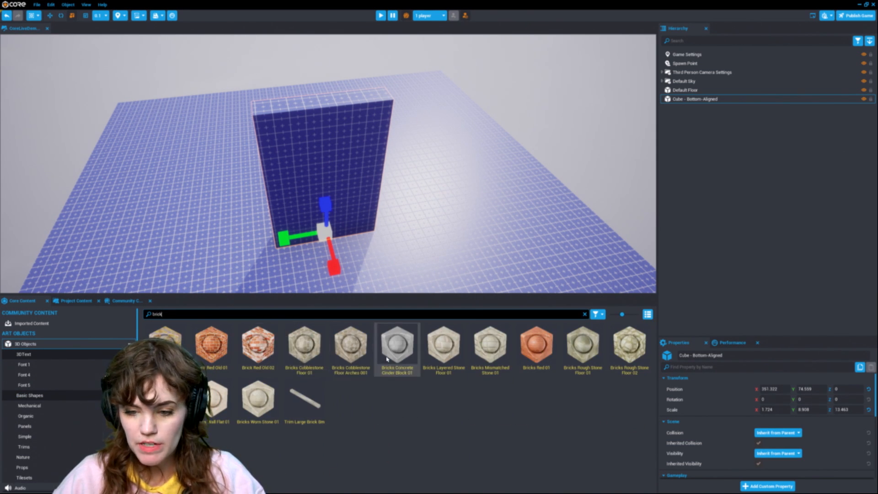
pyautogui.click(496, 314)
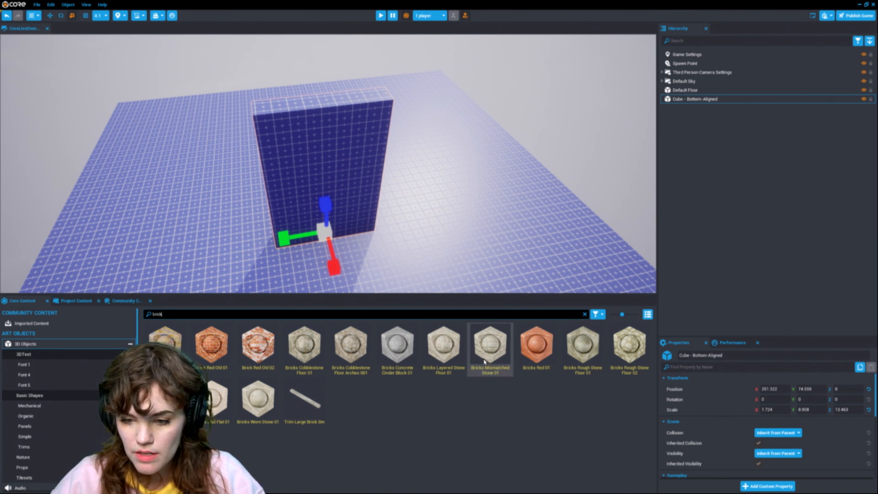
pyautogui.click(211, 345)
pyautogui.moveTo(327, 154); pyautogui.dragTo(330, 157)
pyautogui.keyDown('alt'); pyautogui.moveTo(363, 193); pyautogui.dragTo(391, 177); pyautogui.keyUp('alt')
pyautogui.moveTo(390, 177)
pyautogui.mouseDown(button='right')
pyautogui.moveTo(390, 160)
pyautogui.moveTo(391, 177)
pyautogui.mouseUp(button='right')
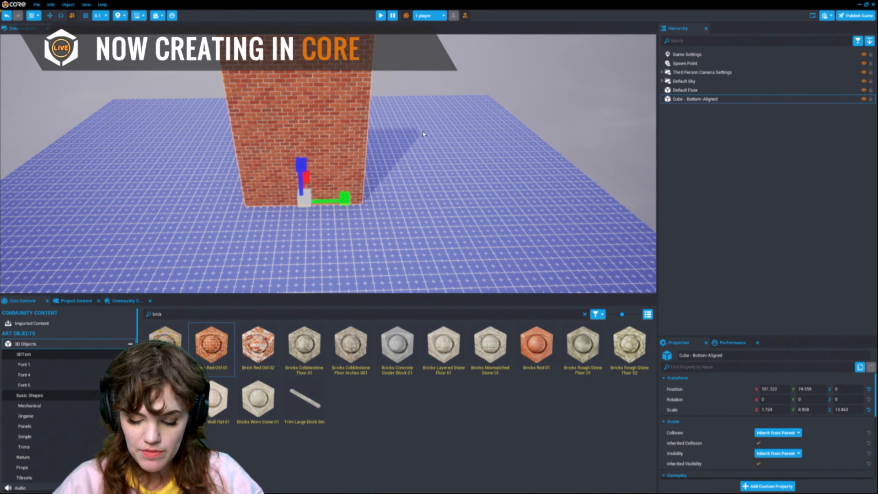
# Step: Play-test the game by walking and jumping the character around the brick wall, then close and stop the preview
pyautogui.press('=')
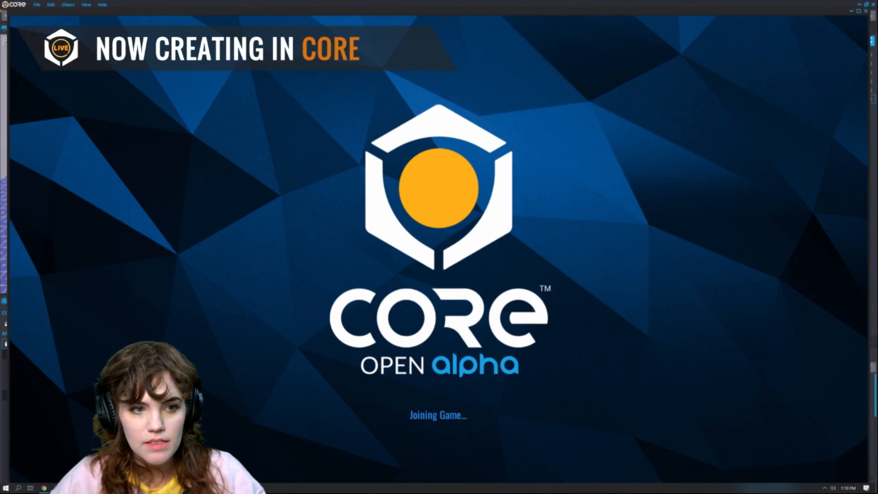
pyautogui.press('w')
pyautogui.press('s')
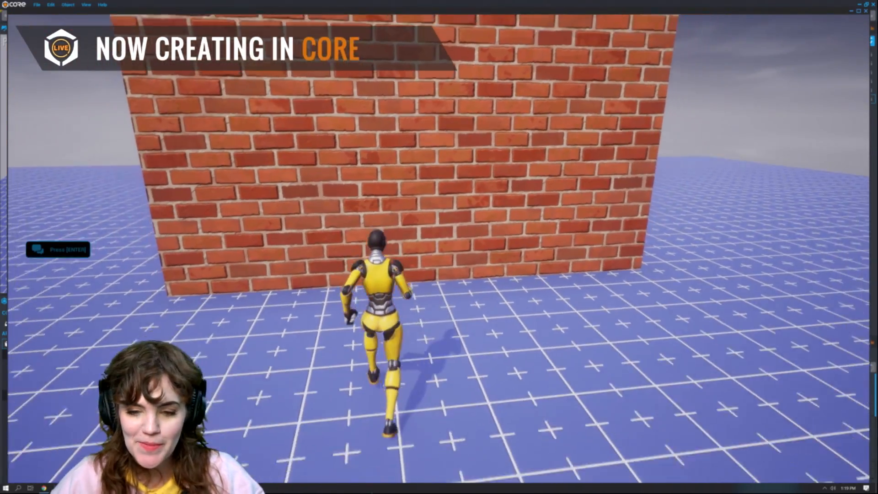
pyautogui.press('a')
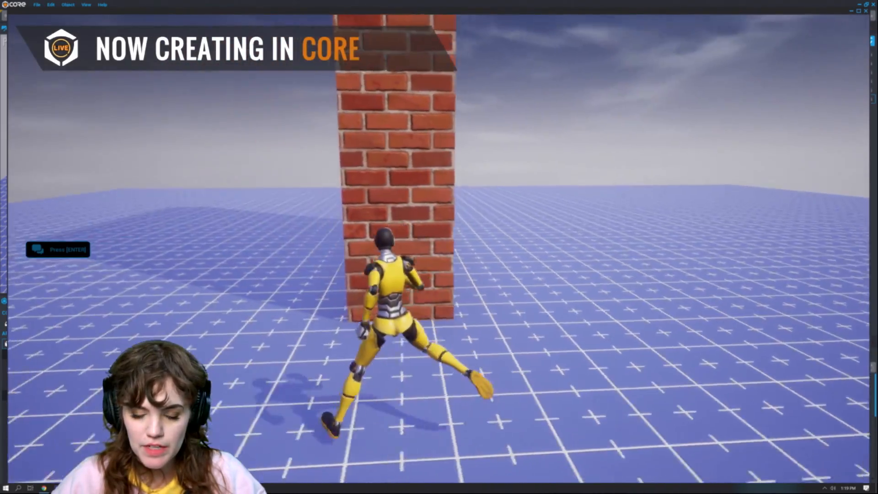
pyautogui.press('w')
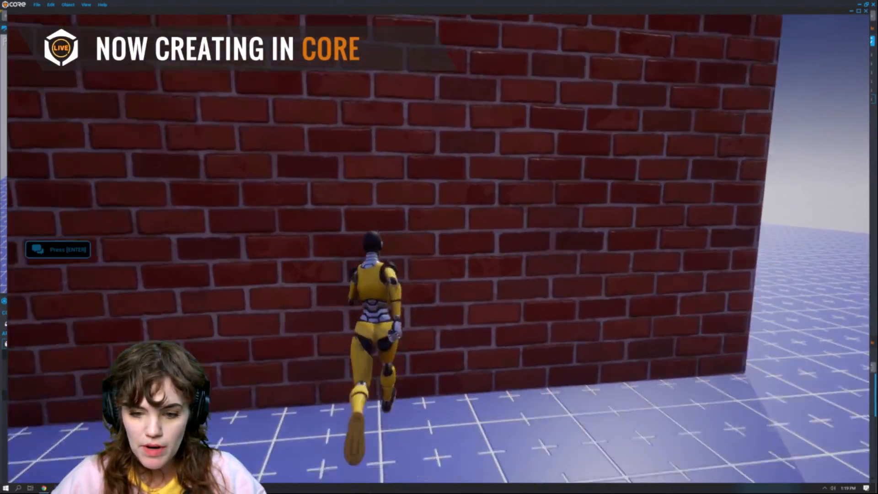
pyautogui.press('s')
pyautogui.press('space')
pyautogui.press('a')
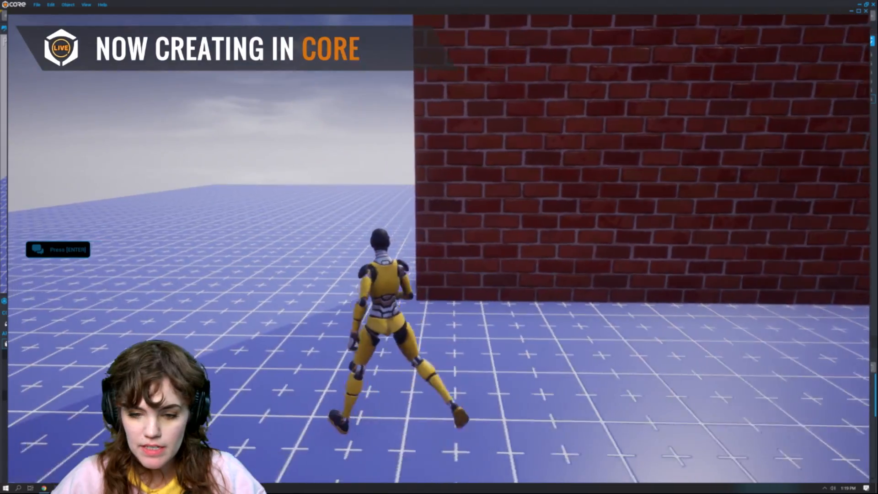
pyautogui.press('w')
pyautogui.press('a')
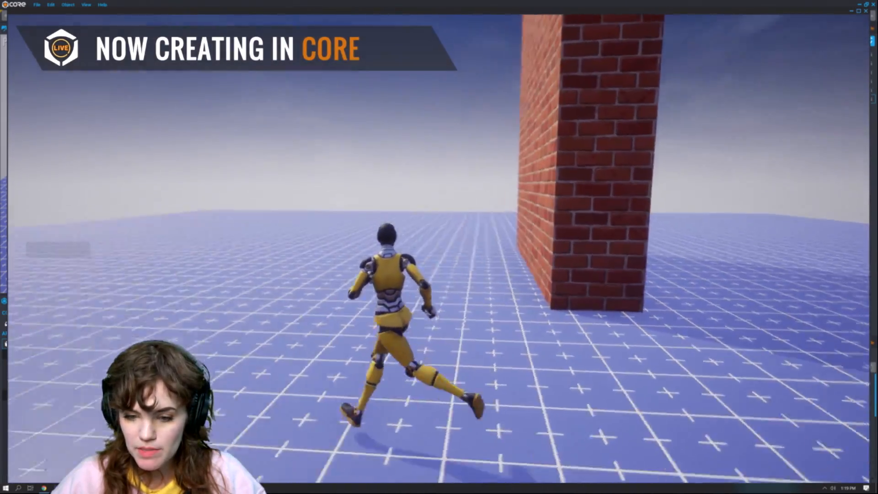
pyautogui.press('w')
pyautogui.press('a')
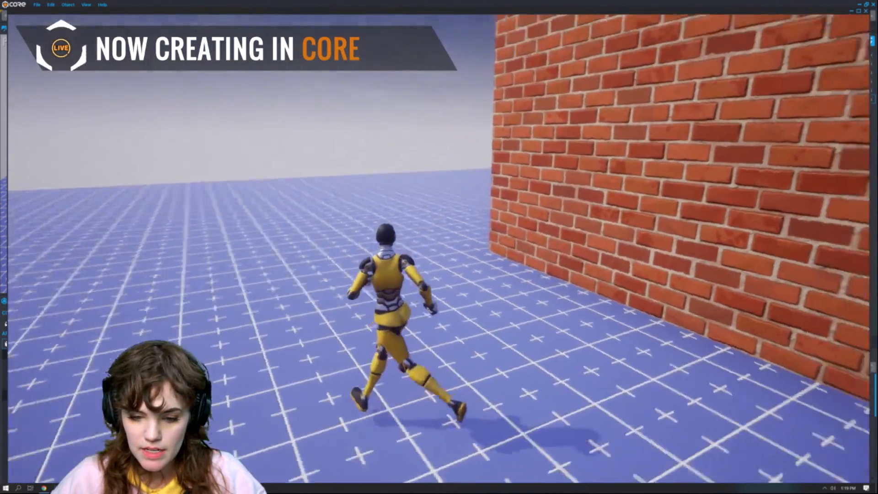
pyautogui.press('d')
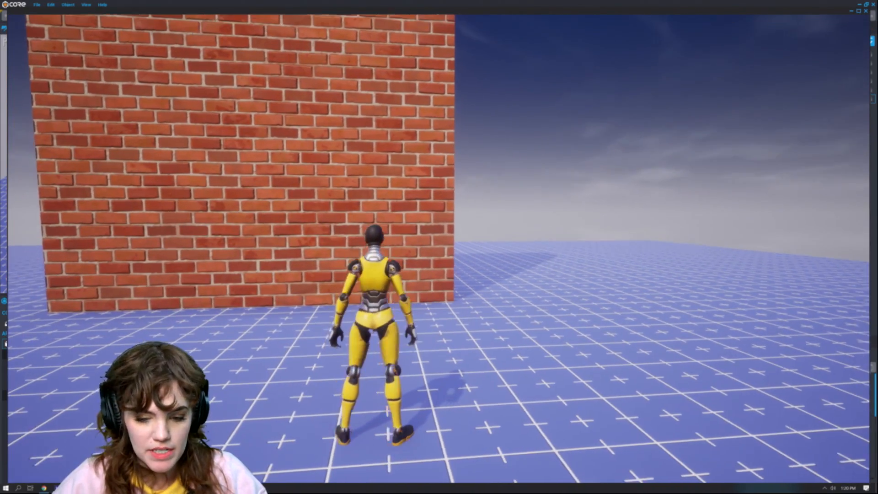
pyautogui.press('a')
pyautogui.press('s')
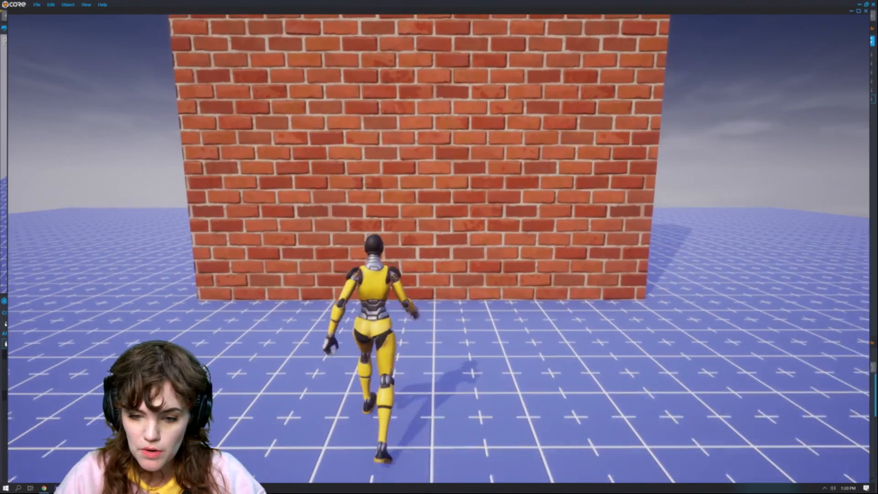
pyautogui.press('w')
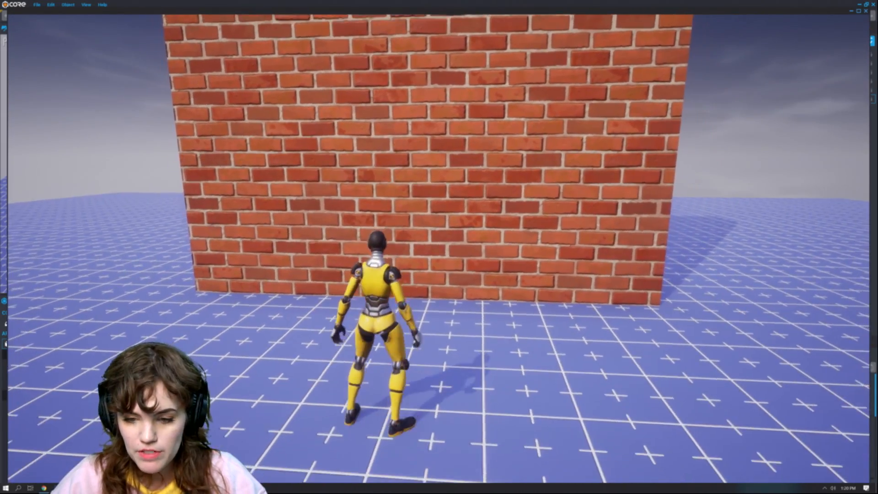
pyautogui.press('s')
pyautogui.press('a')
pyautogui.press('w')
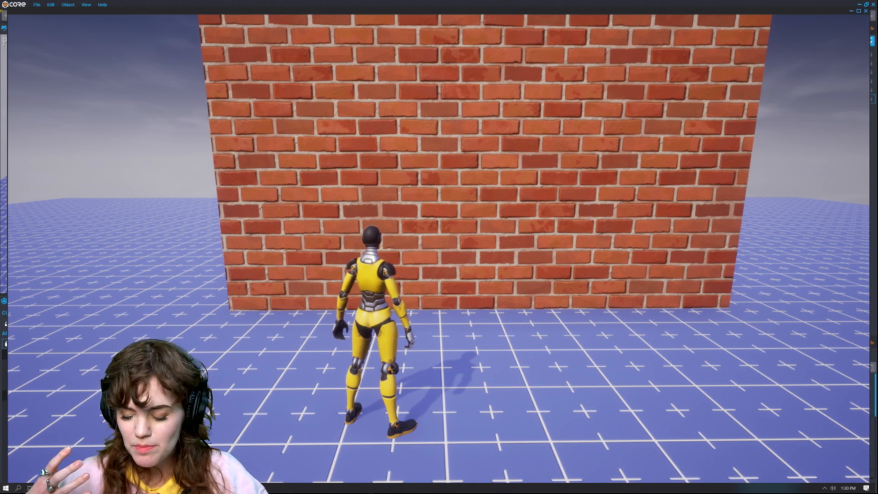
pyautogui.press('s')
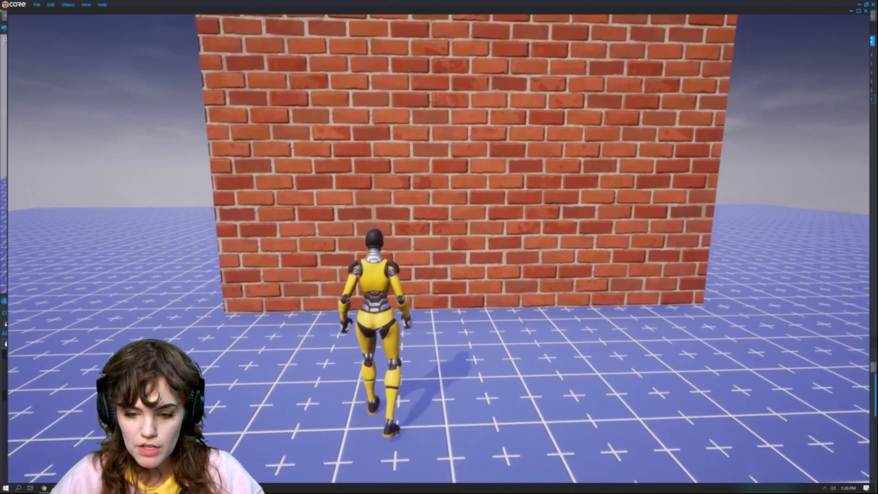
pyautogui.press('a')
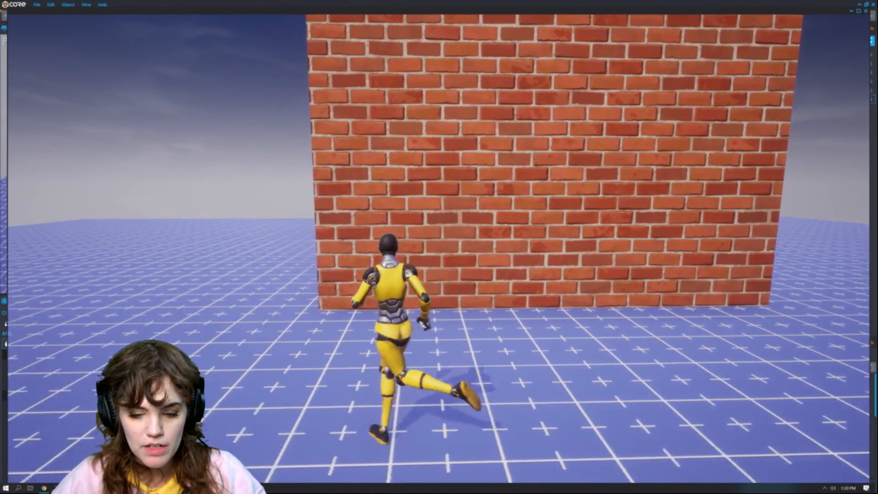
pyautogui.press('d')
pyautogui.press('d')
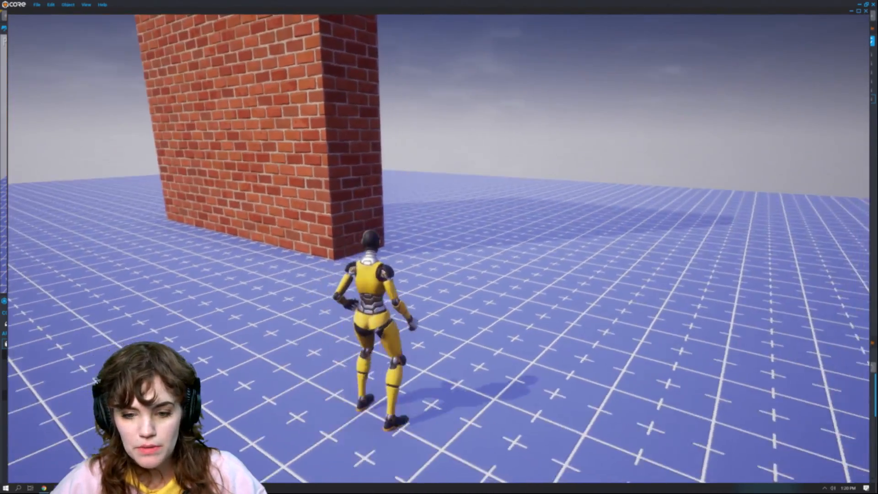
pyautogui.press('d')
pyautogui.press('Escape')
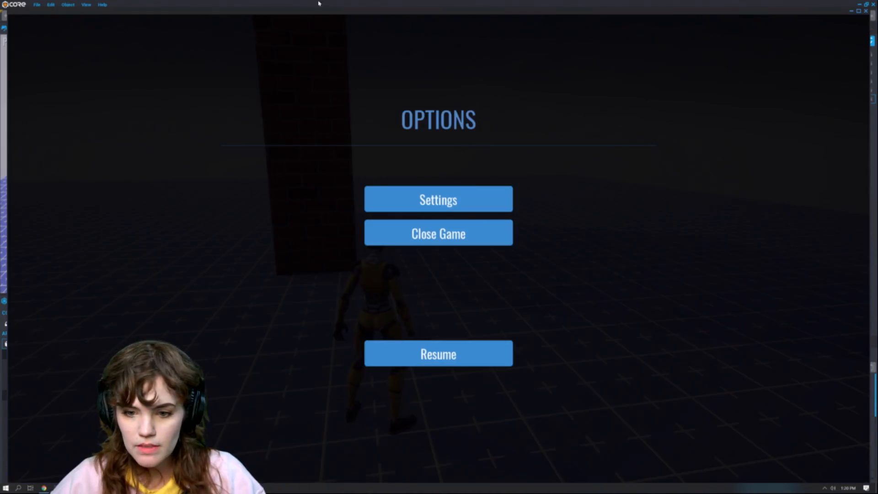
pyautogui.click(439, 232)
pyautogui.click(504, 249)
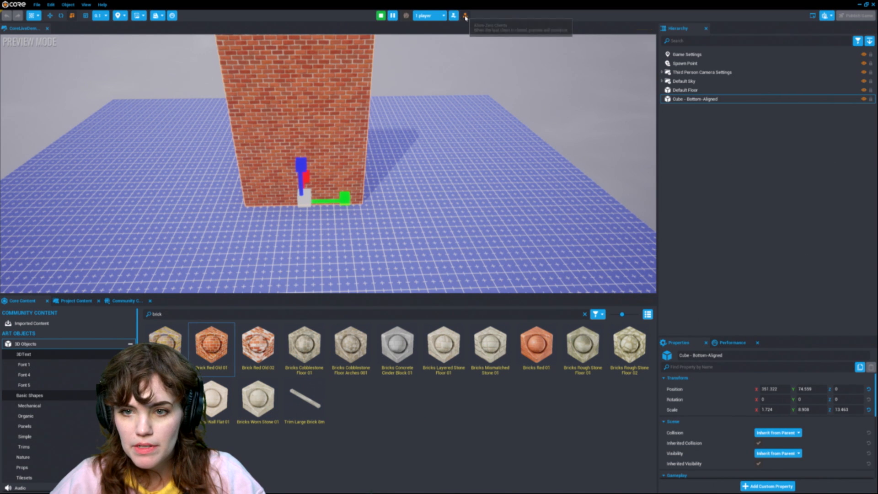
pyautogui.click(381, 15)
# Step: Duplicate the brick wall, then rotate and move the copy so it leans at an angle beside the original
pyautogui.moveTo(361, 290); pyautogui.dragTo(406, 209, button='right')
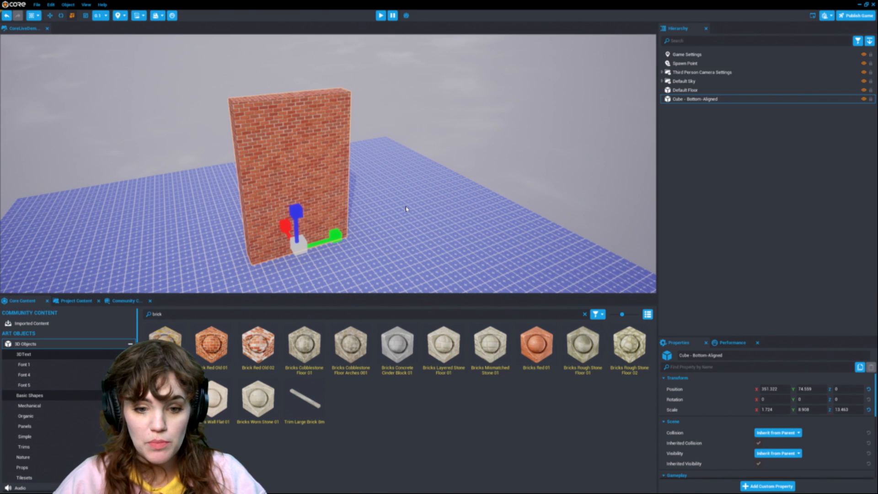
pyautogui.click(494, 163)
pyautogui.moveTo(494, 163); pyautogui.dragTo(487, 164, button='right')
pyautogui.click(295, 170)
pyautogui.hotkey('ctrl', 'w')
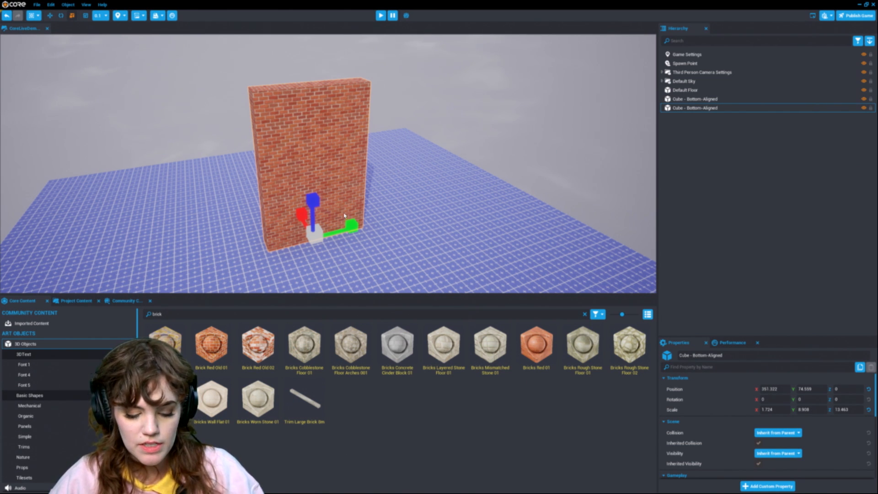
pyautogui.press('e')
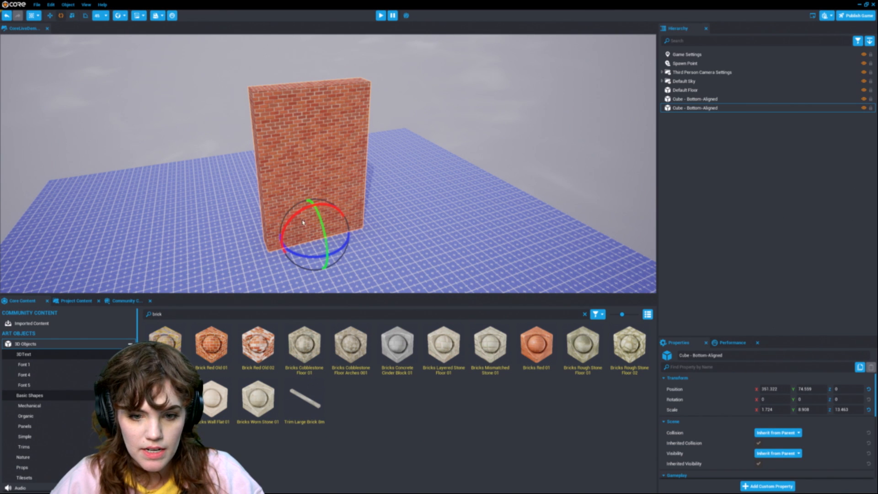
pyautogui.moveTo(286, 247); pyautogui.dragTo(290, 259)
pyautogui.press('w')
pyautogui.moveTo(325, 228); pyautogui.dragTo(214, 257)
pyautogui.moveTo(415, 194); pyautogui.dragTo(381, 210, button='right')
pyautogui.moveTo(410, 149); pyautogui.dragTo(425, 142, button='right')
# Step: Nudge the tilted wall into place and turn off Use Smart Material for its brick material
pyautogui.moveTo(759, 340); pyautogui.dragTo(750, 240)
pyautogui.scroll(-5, 777, 365)
pyautogui.scroll(-1, 777, 364)
pyautogui.moveTo(691, 439)
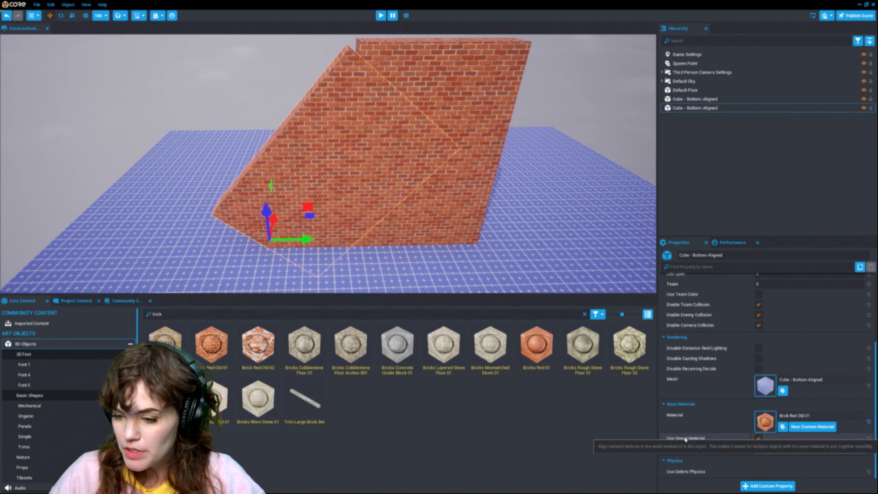
pyautogui.moveTo(582, 206)
pyautogui.mouseDown(button='right')
pyautogui.moveTo(590, 212)
pyautogui.moveTo(585, 204)
pyautogui.mouseUp(button='right')
pyautogui.press('w')
pyautogui.moveTo(476, 260)
pyautogui.mouseDown(button='right')
pyautogui.moveTo(480, 285)
pyautogui.moveTo(486, 251)
pyautogui.mouseUp(button='right')
pyautogui.click(759, 439)
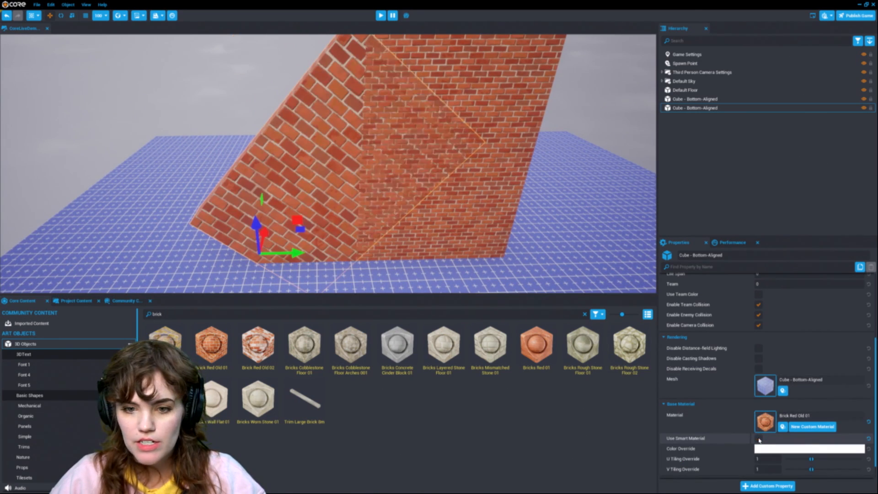
pyautogui.moveTo(470, 190); pyautogui.dragTo(473, 194, button='right')
pyautogui.press('w')
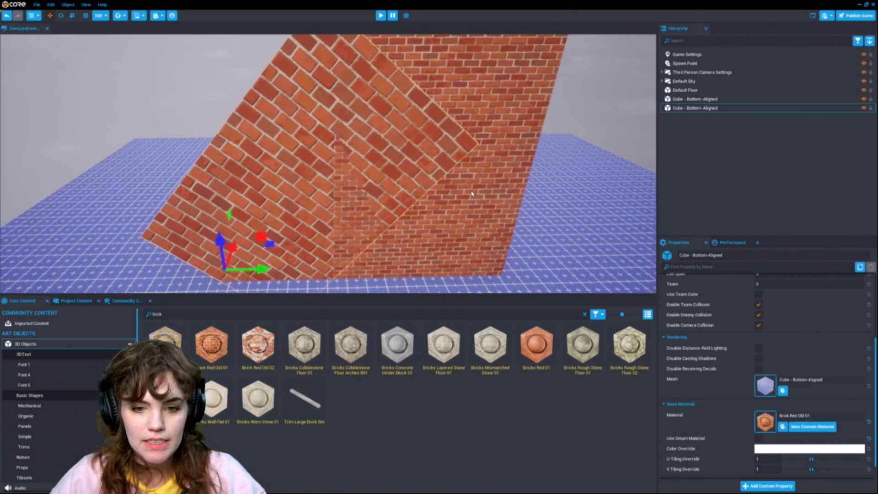
# Step: Reposition the copied wall beside the original and set its brick material's U tiling to 3 and V tiling to 2
pyautogui.press('s')
pyautogui.press('a')
pyautogui.moveTo(365, 234); pyautogui.dragTo(317, 220)
pyautogui.press('e')
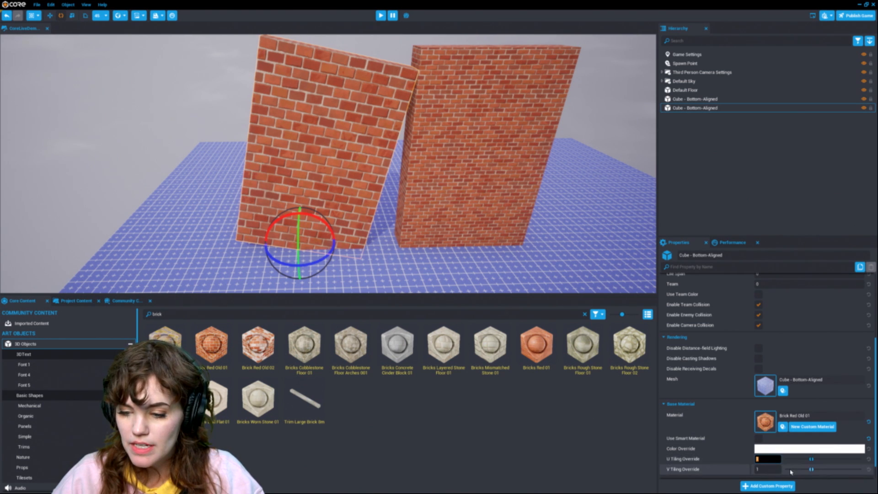
pyautogui.press('Tab')
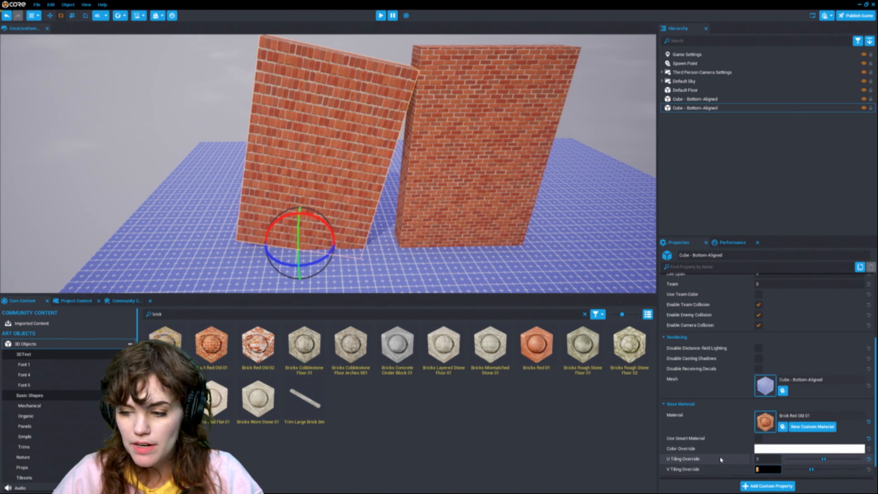
pyautogui.write('2')
pyautogui.press('Return')
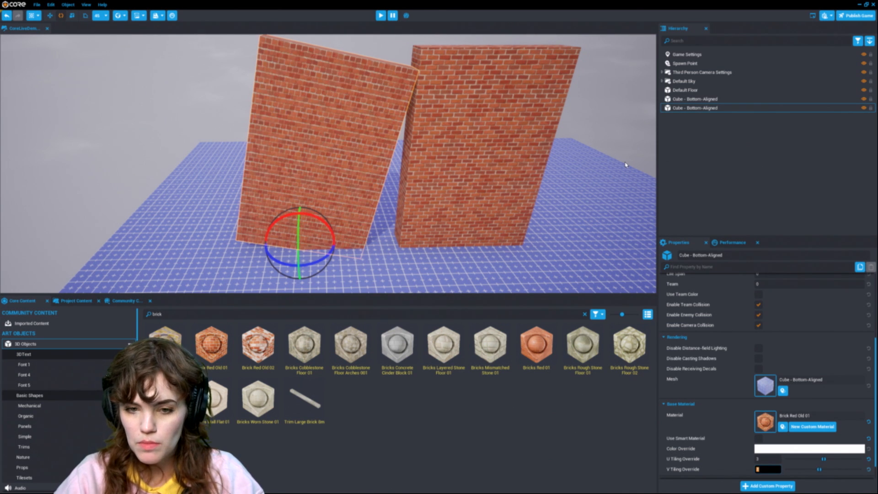
# Step: Adjust the copied wall's rotation slightly and move the original wall sideways
pyautogui.click(331, 202)
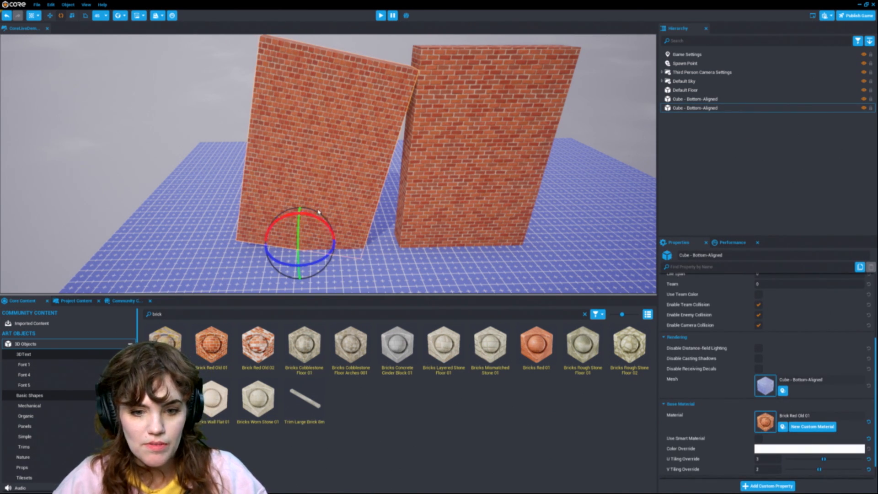
pyautogui.moveTo(320, 218)
pyautogui.mouseDown()
pyautogui.moveTo(311, 190)
pyautogui.moveTo(256, 244)
pyautogui.moveTo(324, 221)
pyautogui.mouseUp()
pyautogui.click(429, 202)
pyautogui.scroll(6, 512, 208)
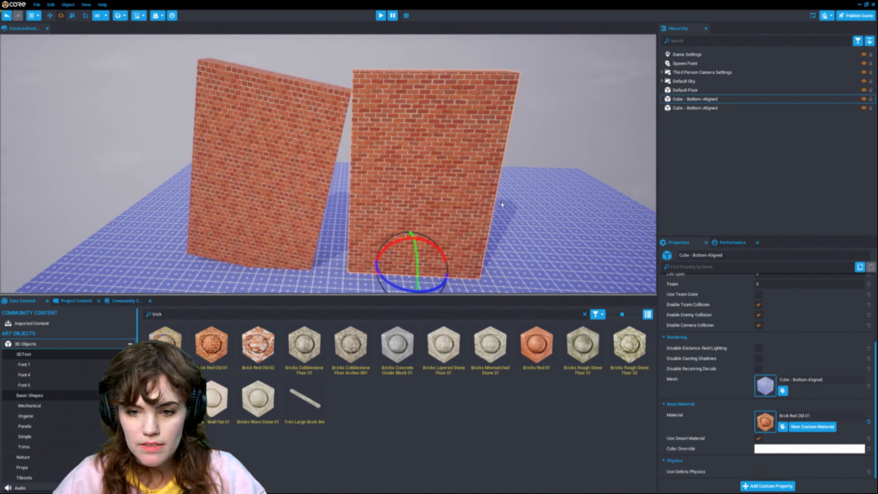
pyautogui.scroll(-8, 520, 214)
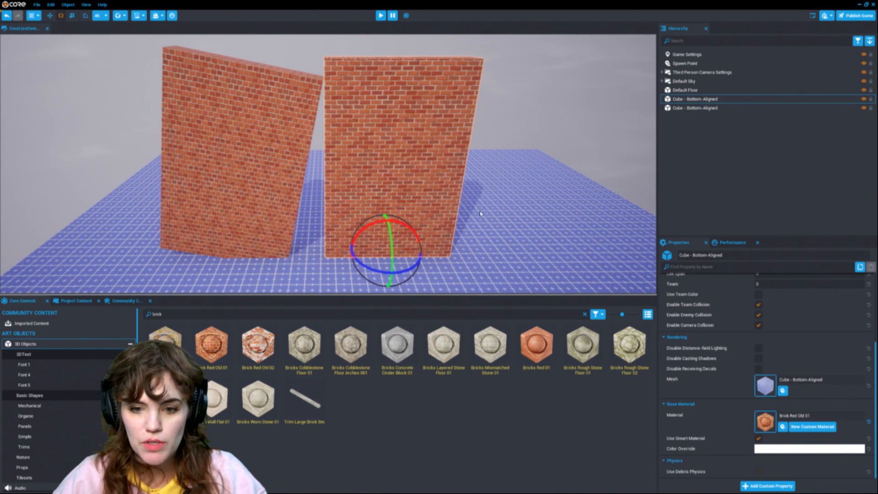
pyautogui.press('w')
pyautogui.moveTo(402, 244); pyautogui.dragTo(449, 242)
# Step: Move the copied wall against the original wall and turn Use Smart Material back on for it
pyautogui.click(265, 233)
pyautogui.moveTo(265, 251); pyautogui.dragTo(283, 250)
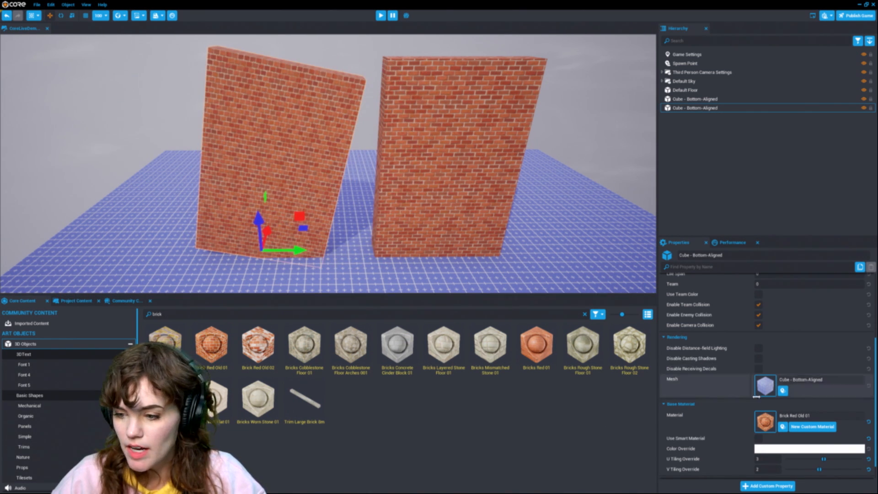
pyautogui.click(759, 438)
pyautogui.moveTo(284, 249); pyautogui.dragTo(325, 251)
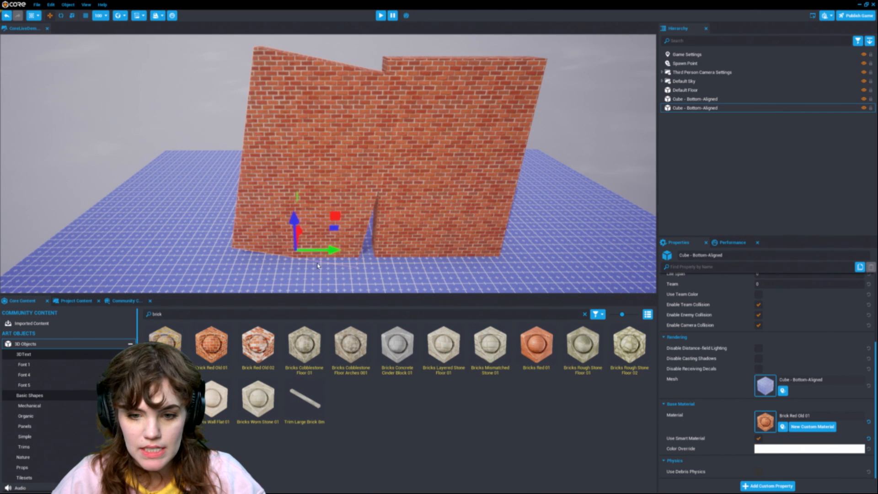
pyautogui.scroll(5, 347, 200)
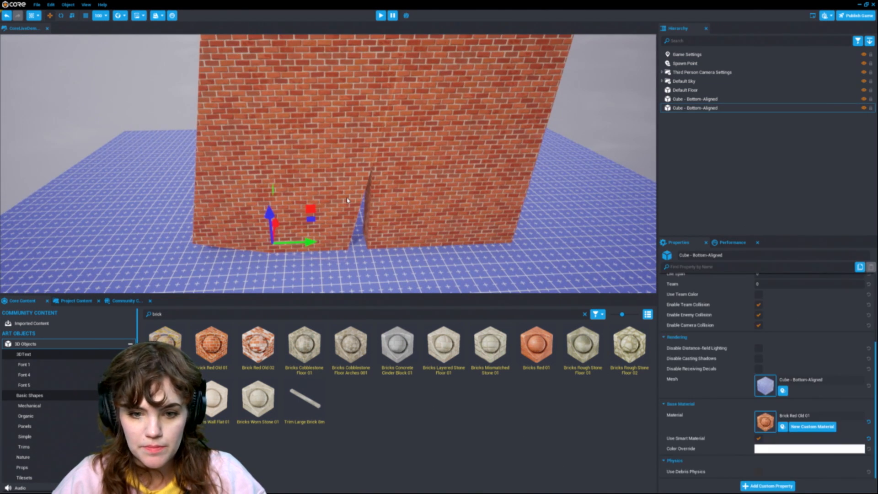
# Step: Delete both brick walls from the scene
pyautogui.press('Delete')
pyautogui.click(434, 205)
pyautogui.press('Delete')
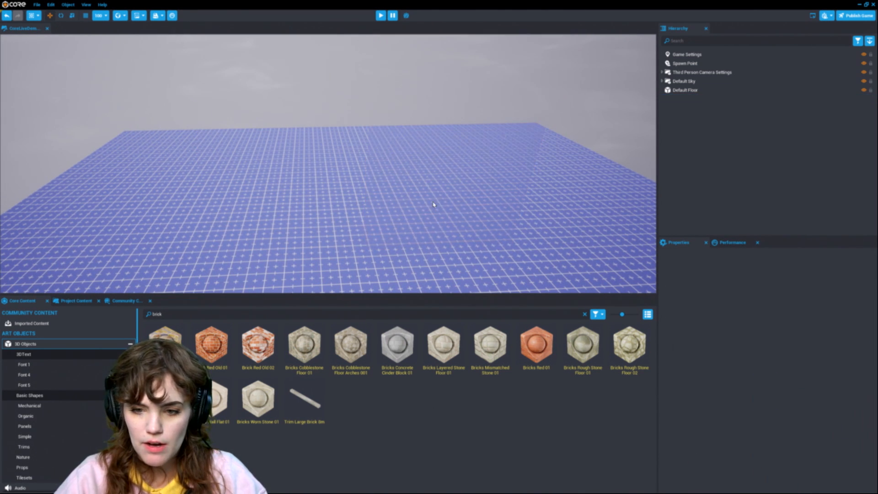
# Step: Browse Community Content and search it for cupcake
pyautogui.moveTo(433, 200); pyautogui.dragTo(461, 227, button='right')
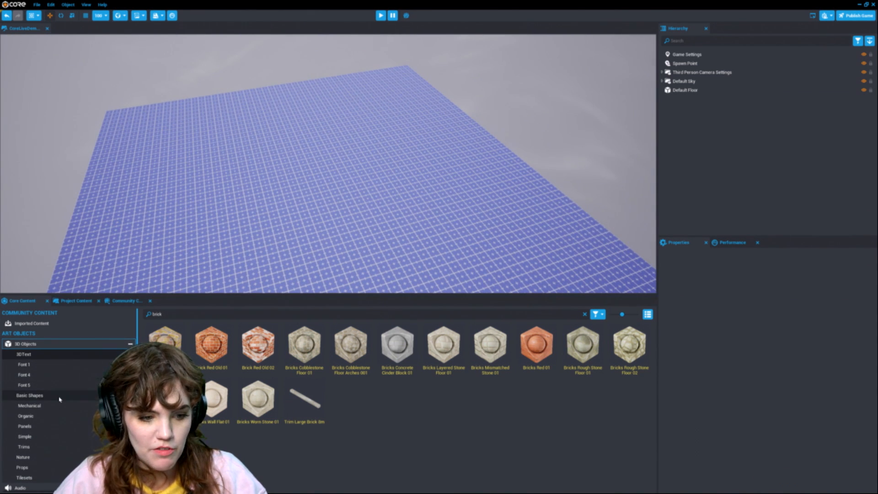
pyautogui.click(74, 300)
pyautogui.click(128, 301)
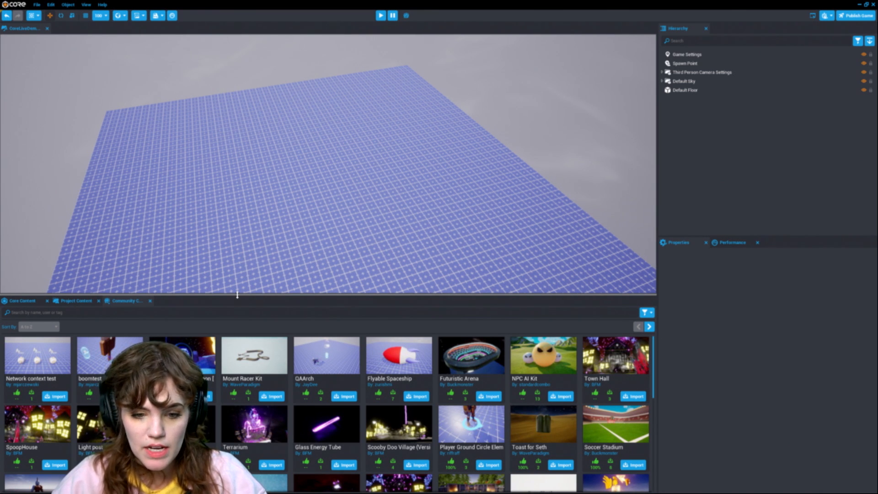
pyautogui.scroll(-2, 291, 359)
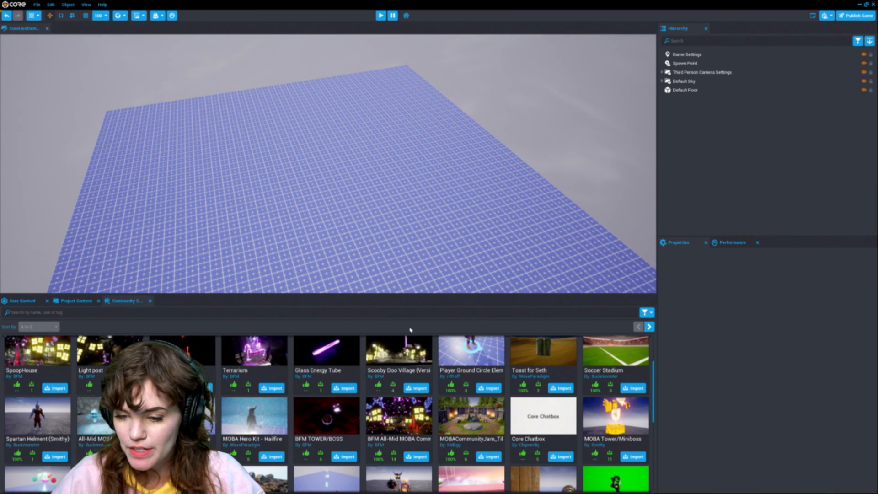
pyautogui.scroll(-5, 369, 453)
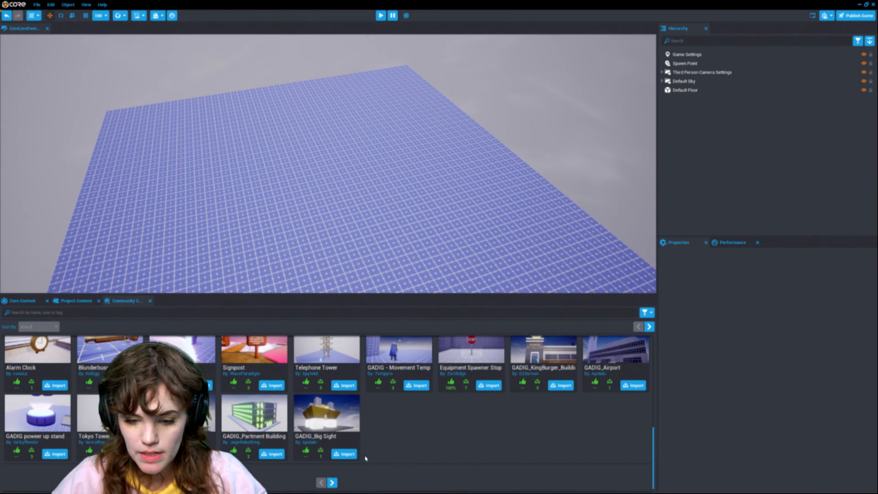
pyautogui.click(98, 312)
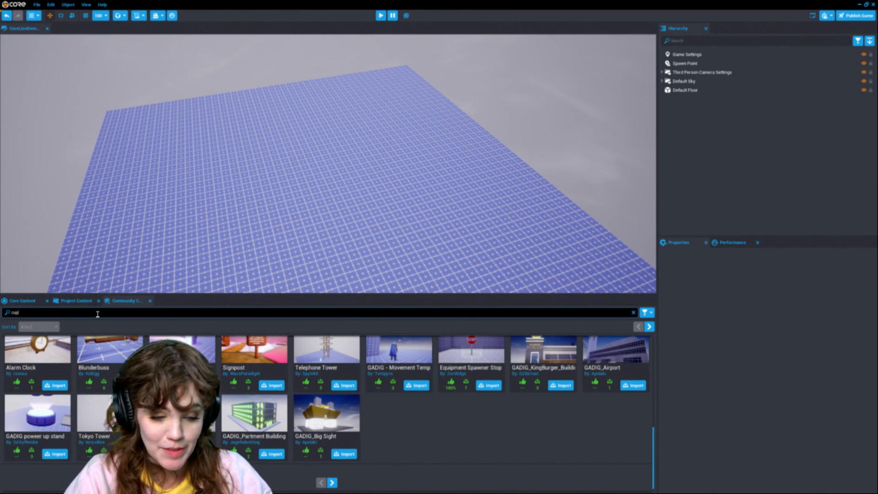
pyautogui.press('Return')
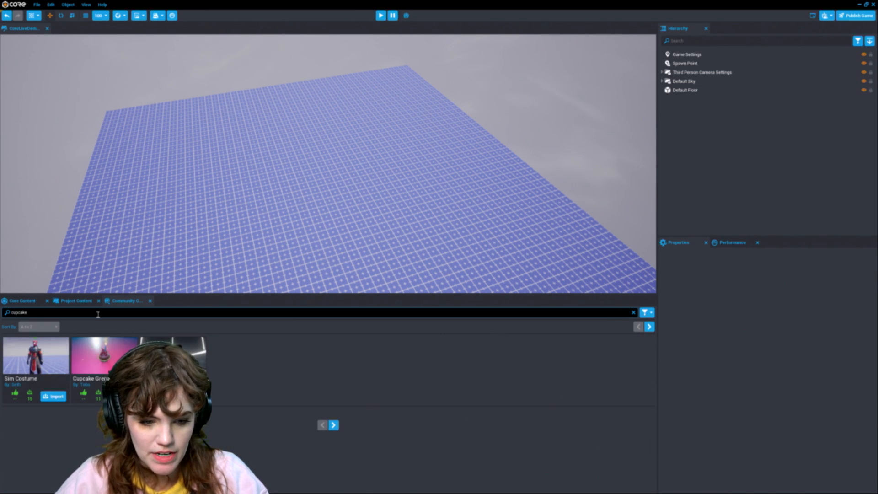
# Step: Import the Cupcake Grenade template into the project, saving the project when asked
pyautogui.click(103, 355)
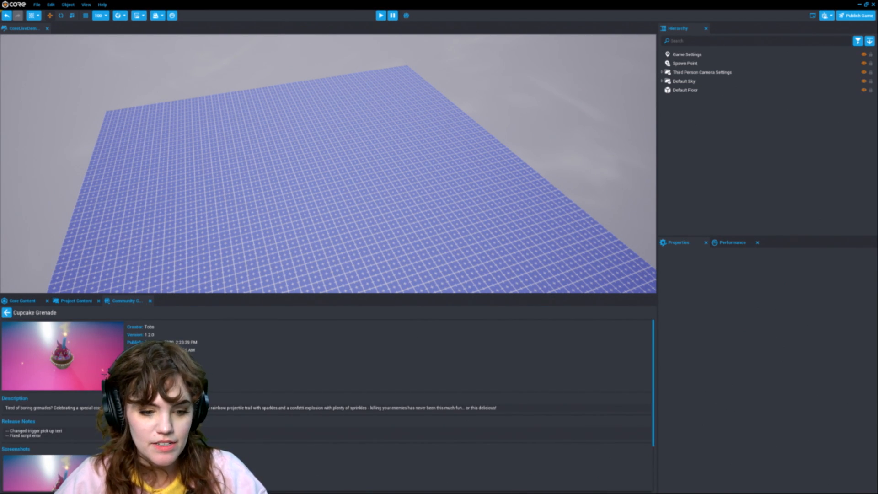
pyautogui.click(151, 382)
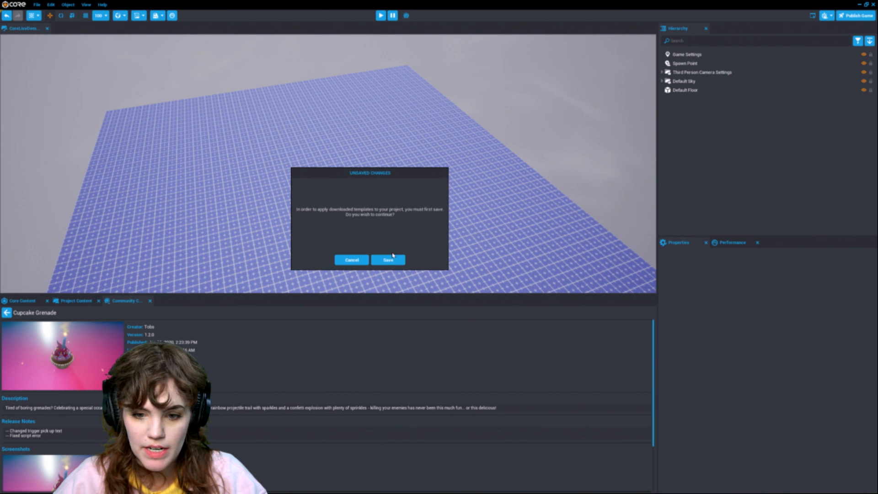
pyautogui.click(387, 259)
pyautogui.moveTo(116, 334); pyautogui.dragTo(317, 345)
pyautogui.click(27, 302)
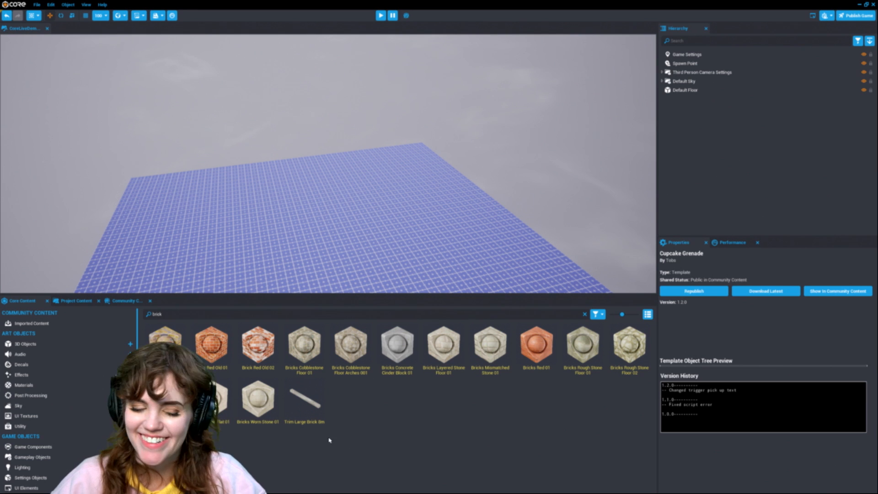
# Step: Place the imported Cupcake Grenade from Project Content onto the floor
pyautogui.scroll(-2, 53, 393)
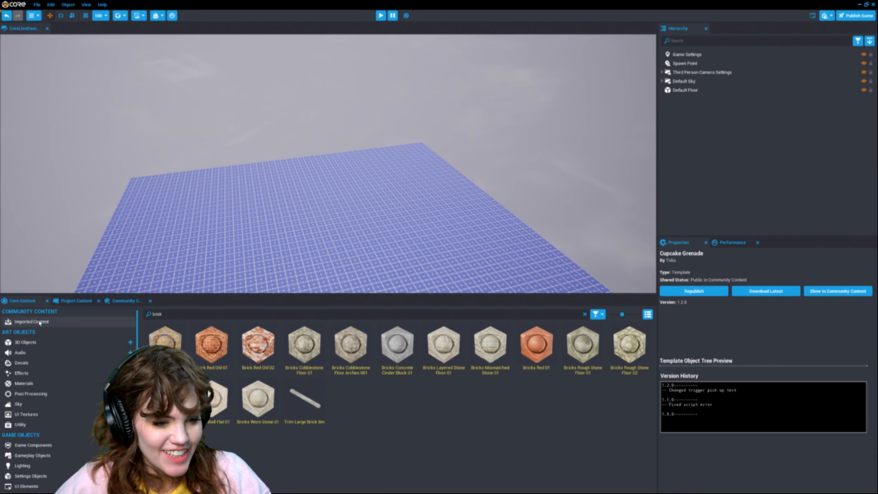
pyautogui.click(73, 301)
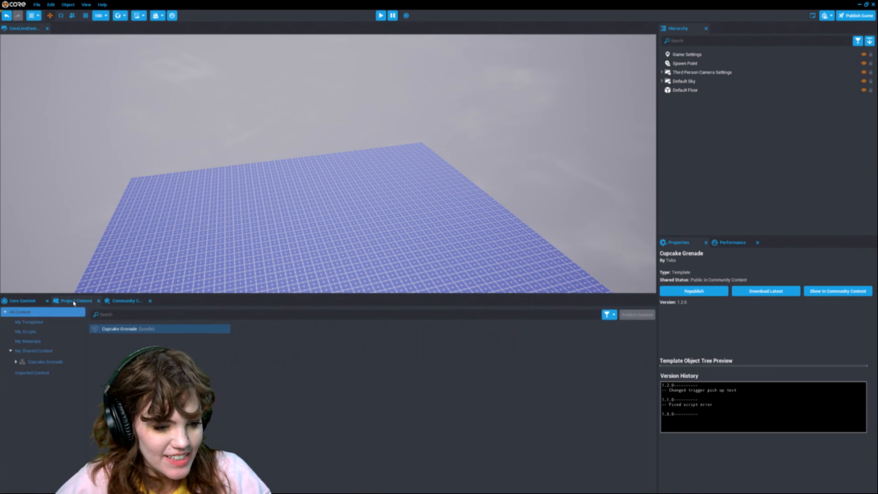
pyautogui.click(61, 364)
pyautogui.moveTo(130, 329); pyautogui.dragTo(352, 202)
pyautogui.press('f')
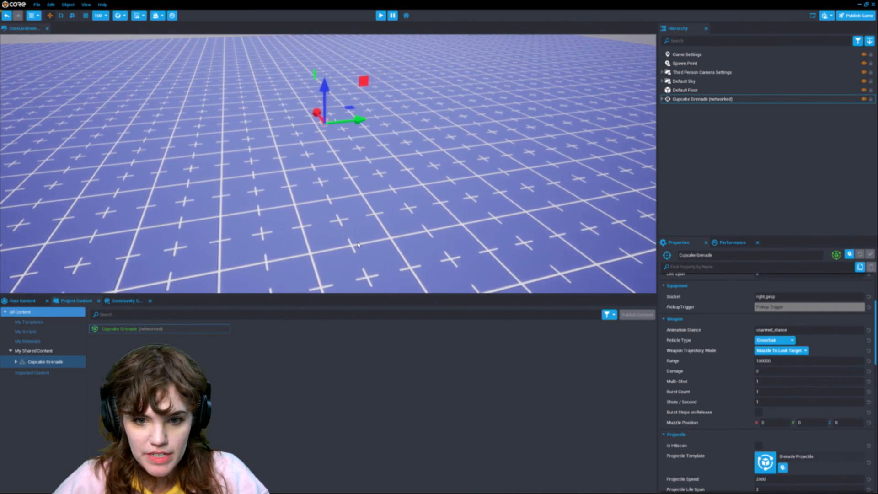
pyautogui.scroll(5, 357, 250)
pyautogui.moveTo(358, 251); pyautogui.dragTo(354, 206, button='right')
pyautogui.moveTo(324, 230); pyautogui.dragTo(325, 185)
pyautogui.scroll(-4, 337, 181)
pyautogui.moveTo(339, 165); pyautogui.dragTo(341, 179, button='middle')
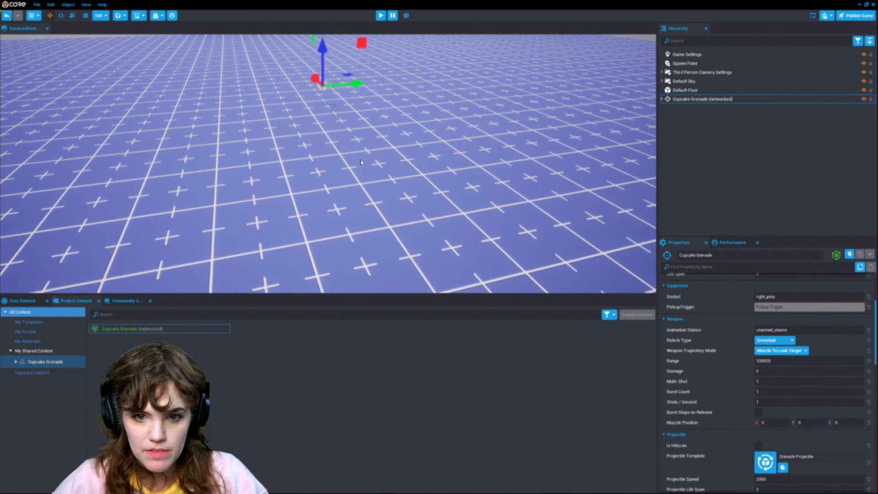
pyautogui.press('f')
pyautogui.scroll(8, 365, 178)
pyautogui.moveTo(369, 193); pyautogui.dragTo(470, 200, button='right')
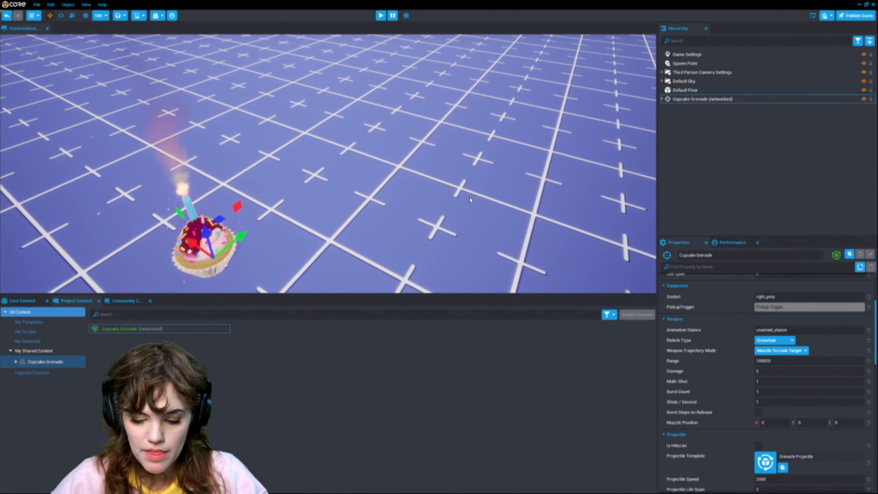
# Step: Play-test the game by throwing cupcake grenades, then stop the preview
pyautogui.press('=')
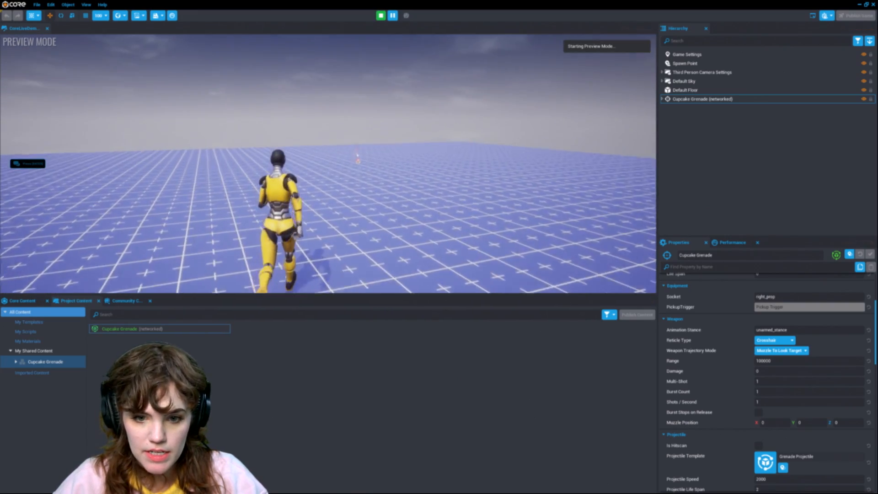
pyautogui.click(328, 164)
pyautogui.click(327, 164)
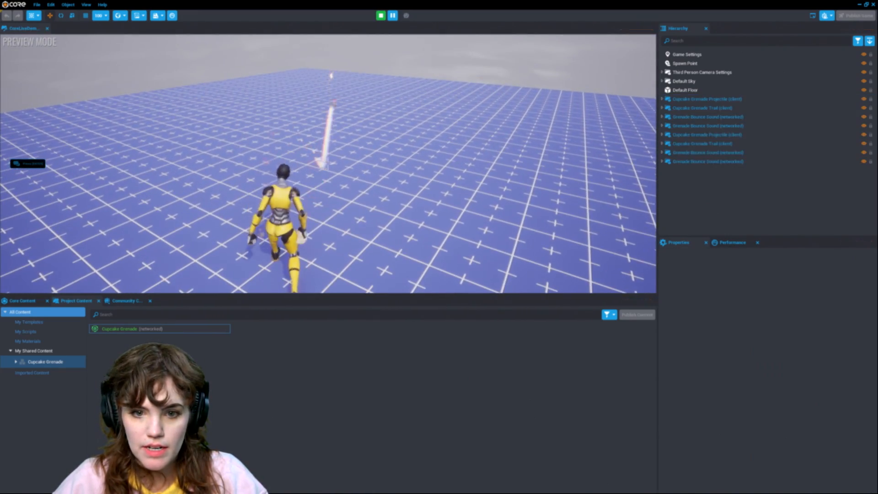
pyautogui.click(328, 164)
pyautogui.click(328, 164)
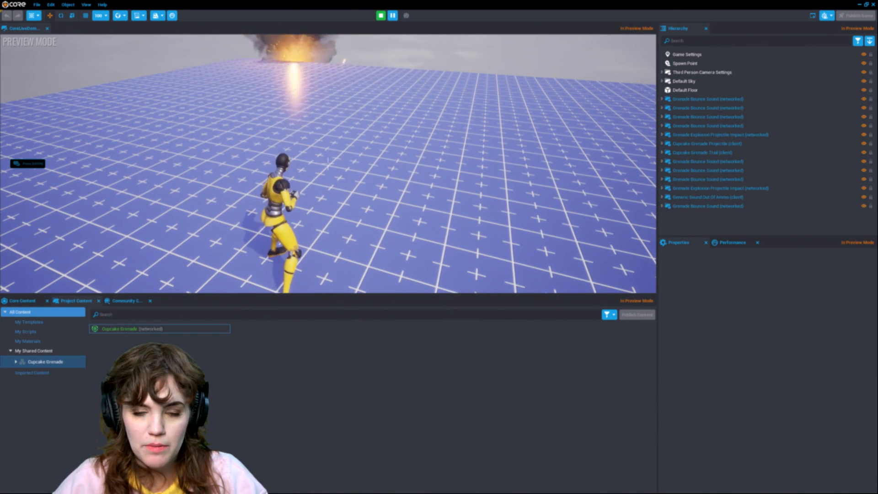
pyautogui.press('w')
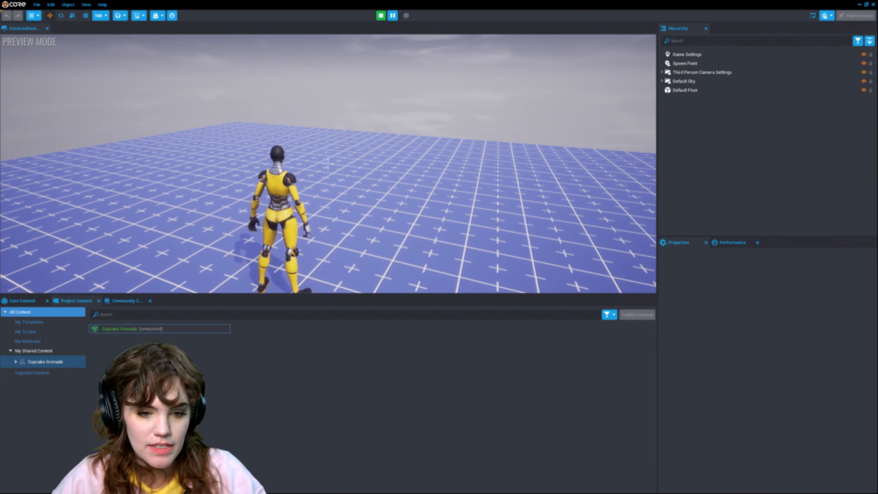
pyautogui.press('=')
# Step: Place a Cabinet - Upper prop from the 3D Objects Props category onto the floor
pyautogui.click(22, 300)
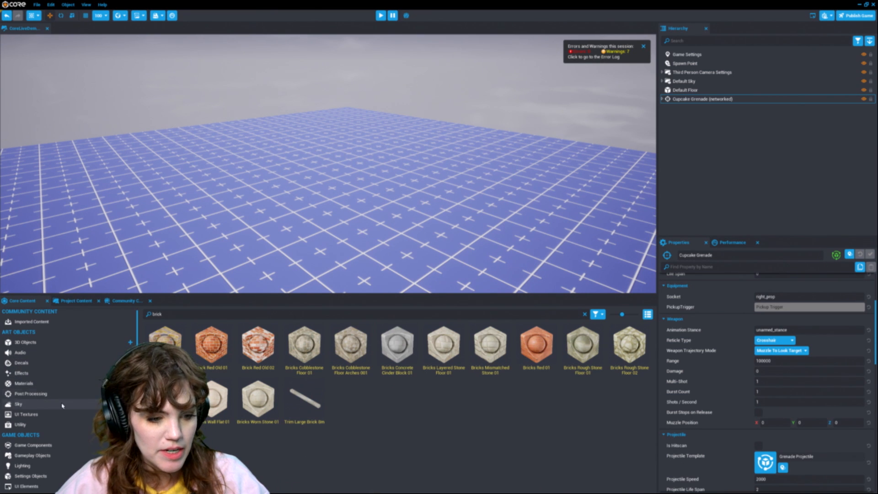
pyautogui.click(28, 342)
pyautogui.click(22, 383)
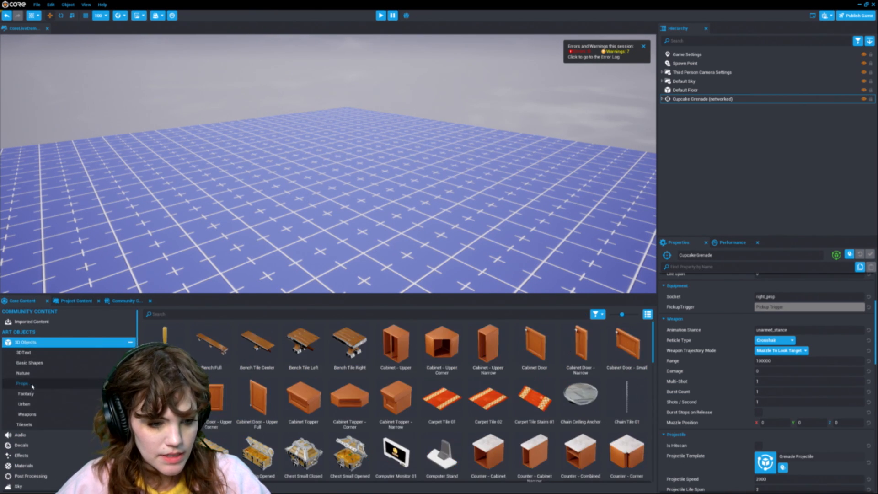
pyautogui.moveTo(396, 347); pyautogui.dragTo(316, 238)
pyautogui.press('e')
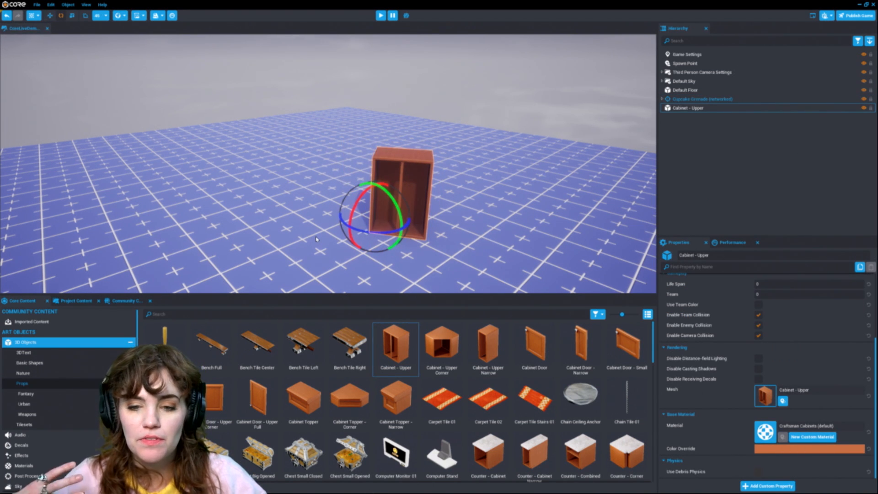
# Step: Move and rotate the cabinet into position on the floor
pyautogui.press('w')
pyautogui.moveTo(368, 218); pyautogui.dragTo(366, 143)
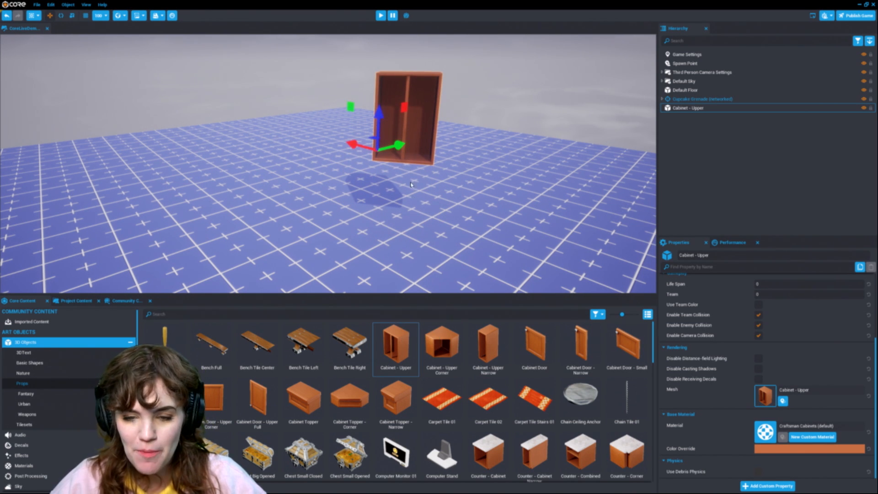
pyautogui.press('e')
pyautogui.moveTo(402, 156); pyautogui.dragTo(382, 160)
pyautogui.press('f')
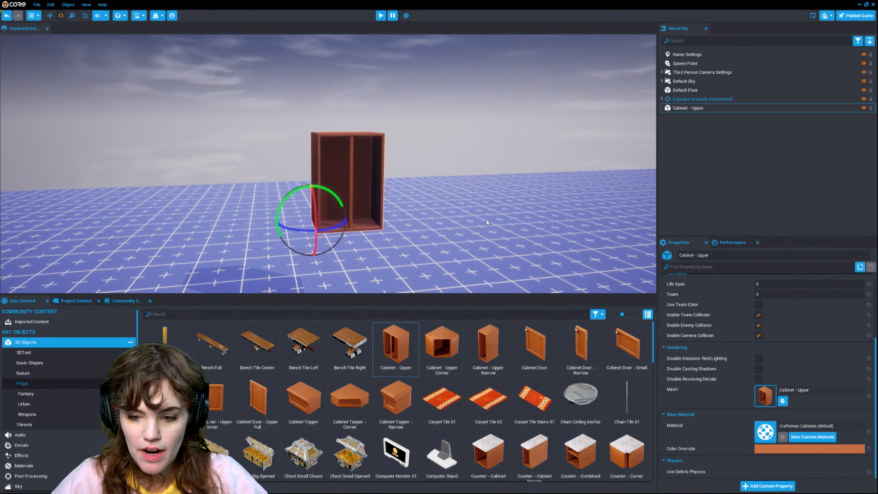
# Step: Place a Chest Small Opened prop on the floor in front of the cabinet
pyautogui.scroll(-1, 416, 357)
pyautogui.moveTo(350, 409); pyautogui.dragTo(511, 280)
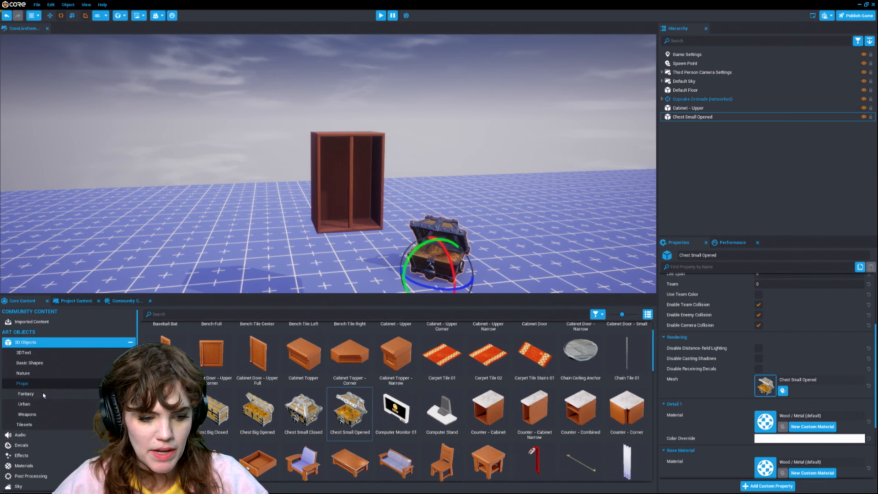
# Step: Place a Street Barrier - Pedestrian from the Urban props and move it behind the chest
pyautogui.click(54, 406)
pyautogui.scroll(-1, 321, 389)
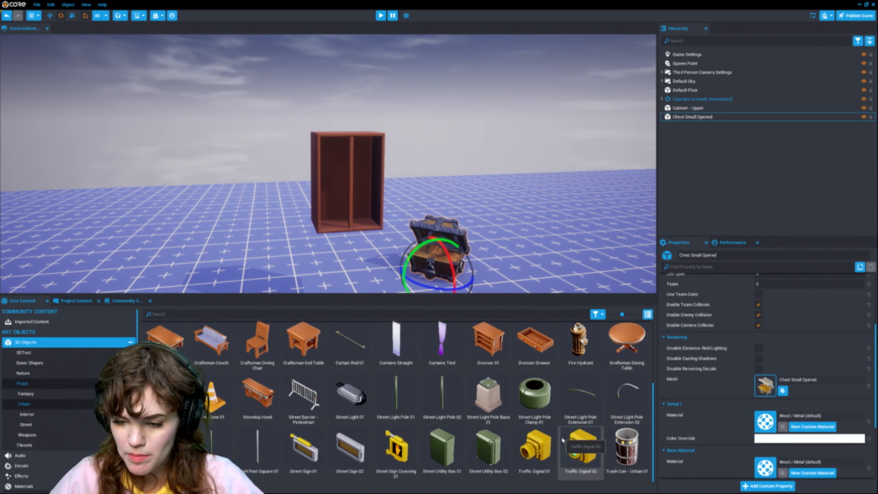
pyautogui.moveTo(357, 282); pyautogui.dragTo(377, 344, button='right')
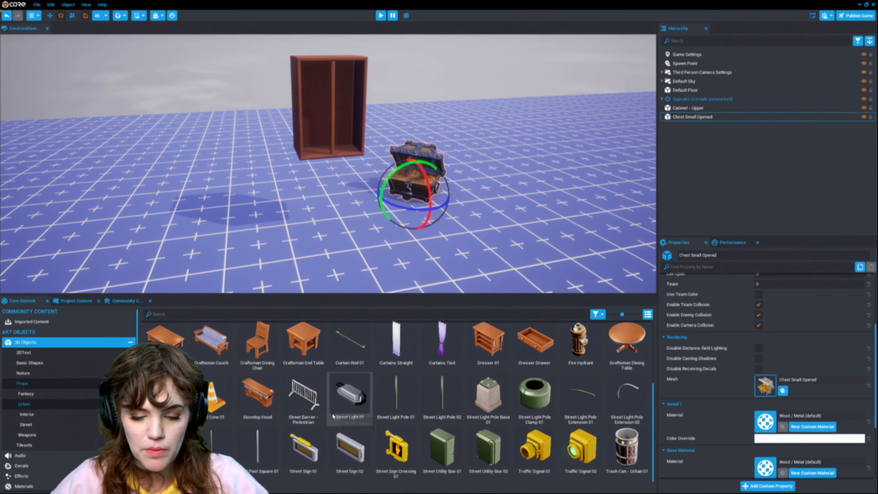
pyautogui.moveTo(303, 394); pyautogui.dragTo(599, 231)
pyautogui.press('w')
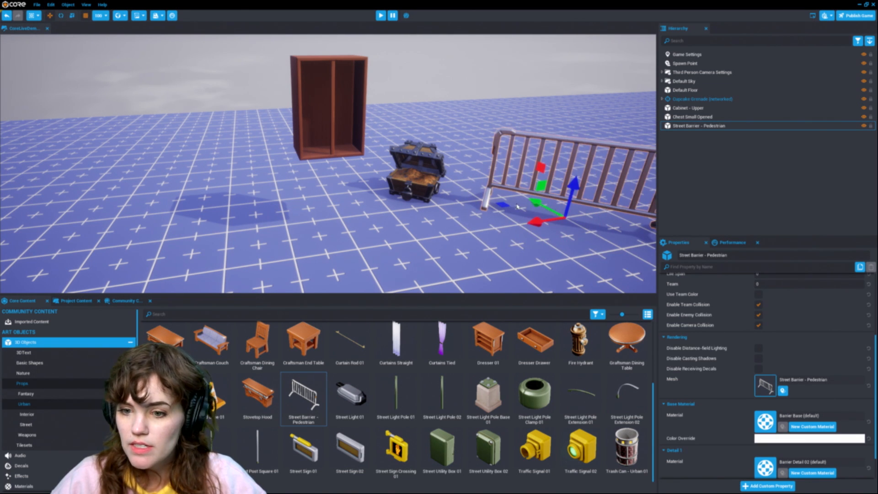
pyautogui.keyDown('ctrl'); pyautogui.click(501, 203); pyautogui.keyUp('ctrl')
pyautogui.click(521, 192)
pyautogui.moveTo(521, 192); pyautogui.dragTo(378, 163)
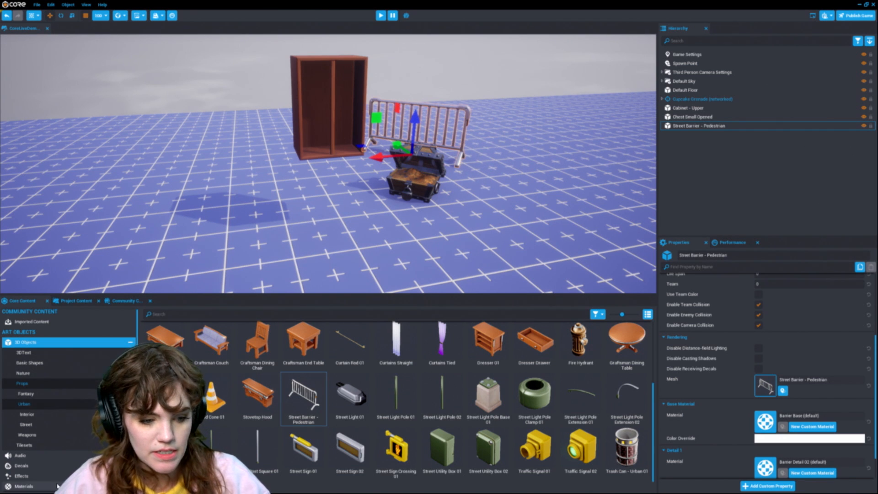
# Step: Place a Bush 02 from the Nature Foliage objects onto the floor beside the cabinet
pyautogui.click(55, 445)
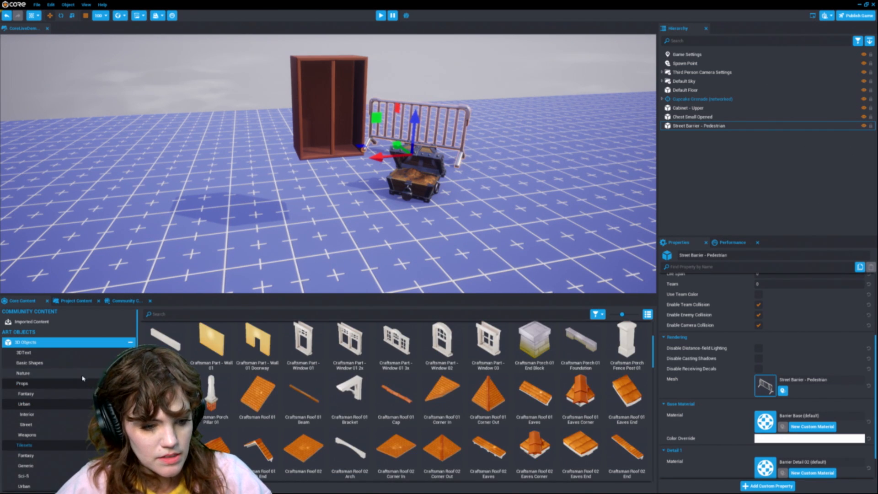
pyautogui.click(56, 362)
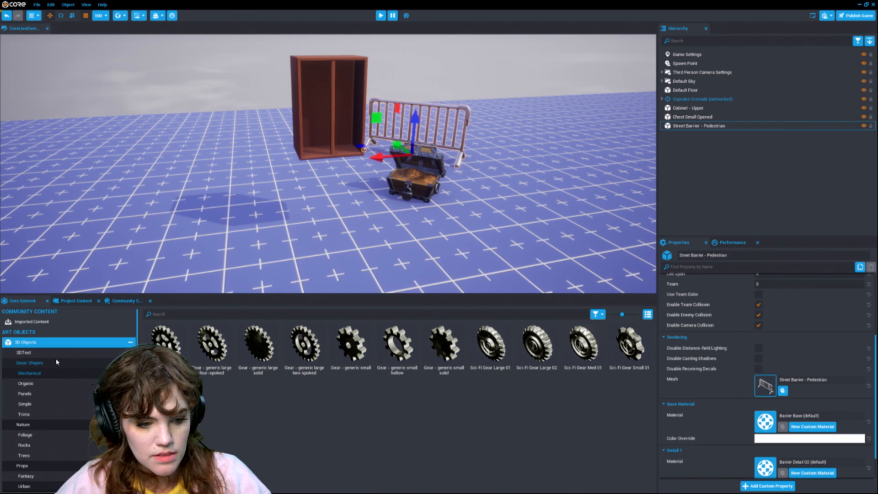
pyautogui.click(131, 363)
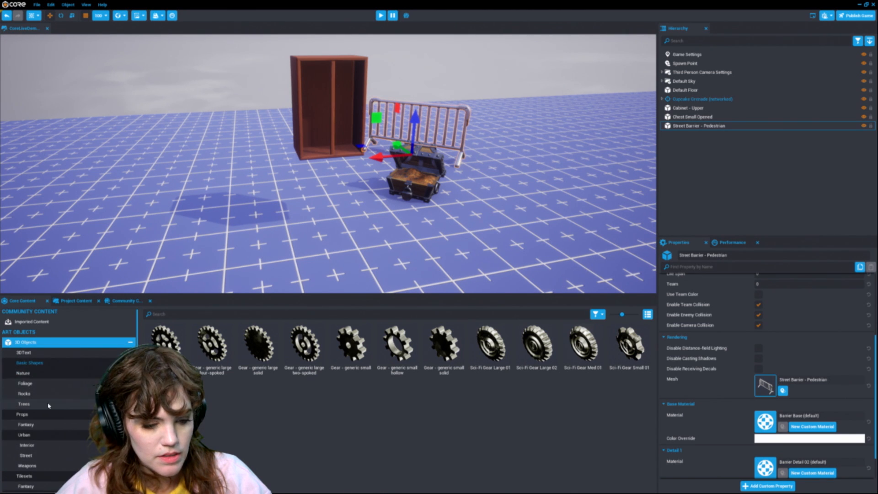
pyautogui.click(25, 384)
pyautogui.moveTo(210, 343); pyautogui.dragTo(245, 186)
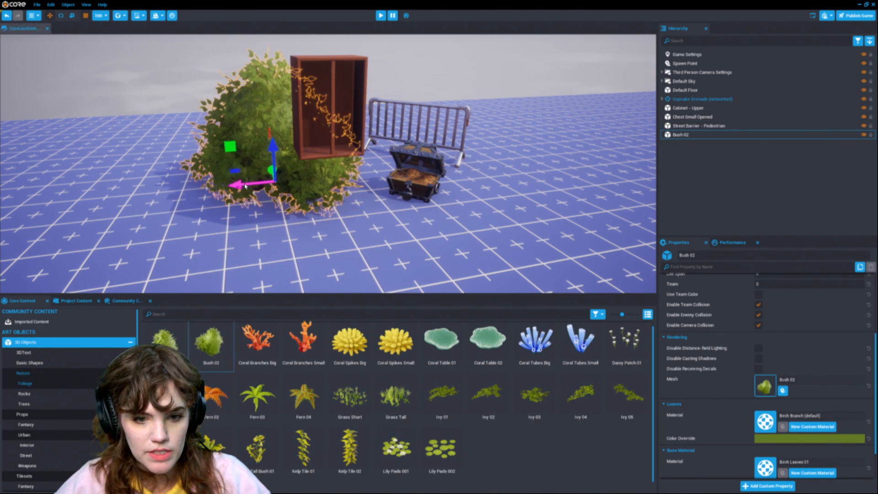
# Step: Delete the Cupcake Grenade, cabinet, chest, barrier, bush and the Spawn Point from the scene
pyautogui.scroll(-3, 245, 185)
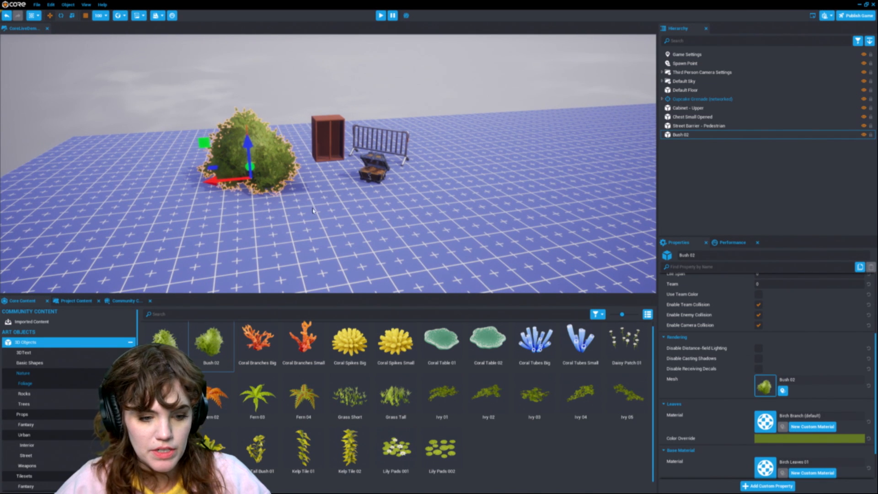
pyautogui.click(128, 301)
pyautogui.scroll(-5, 411, 145)
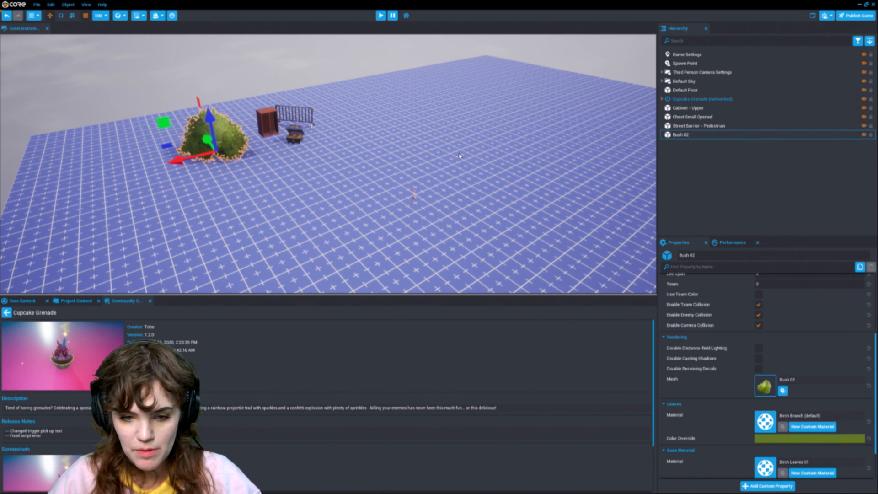
pyautogui.scroll(-5, 467, 187)
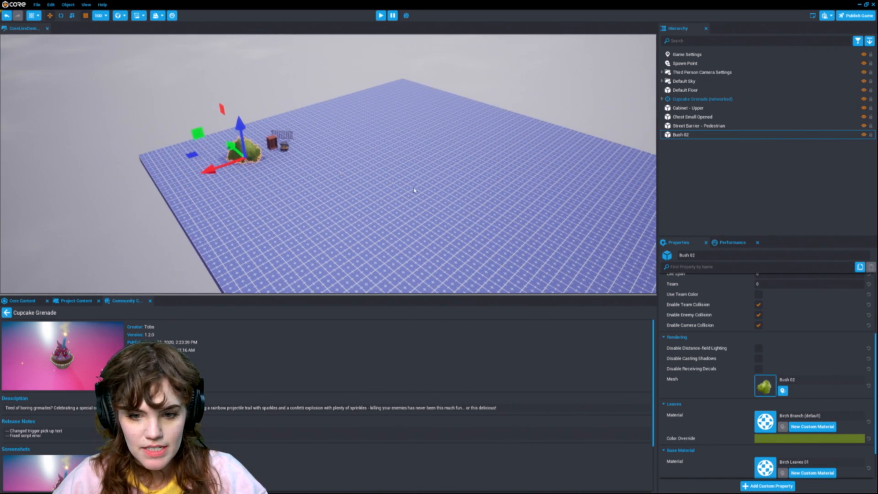
pyautogui.click(695, 135)
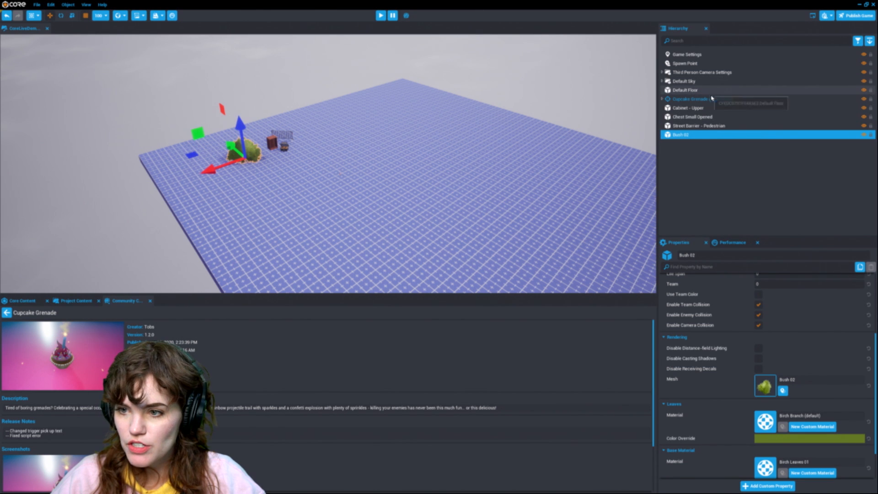
pyautogui.keyDown('shift'); pyautogui.click(715, 100); pyautogui.keyUp('shift')
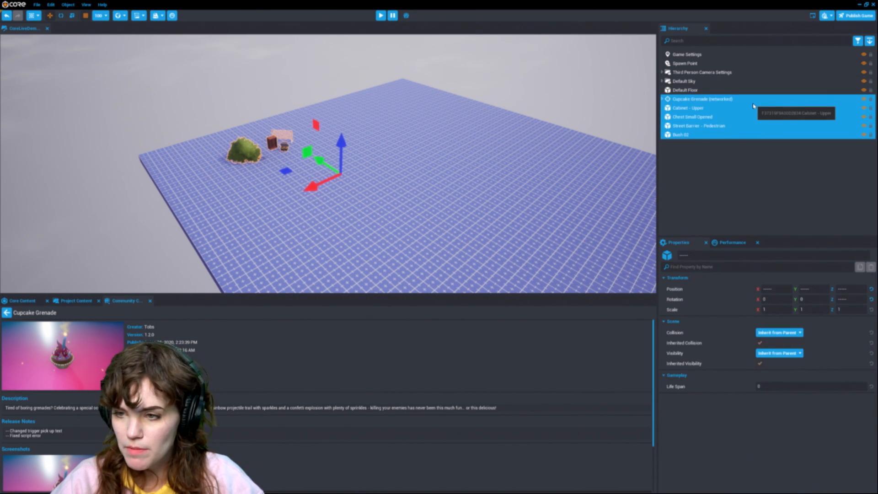
pyautogui.press('Delete')
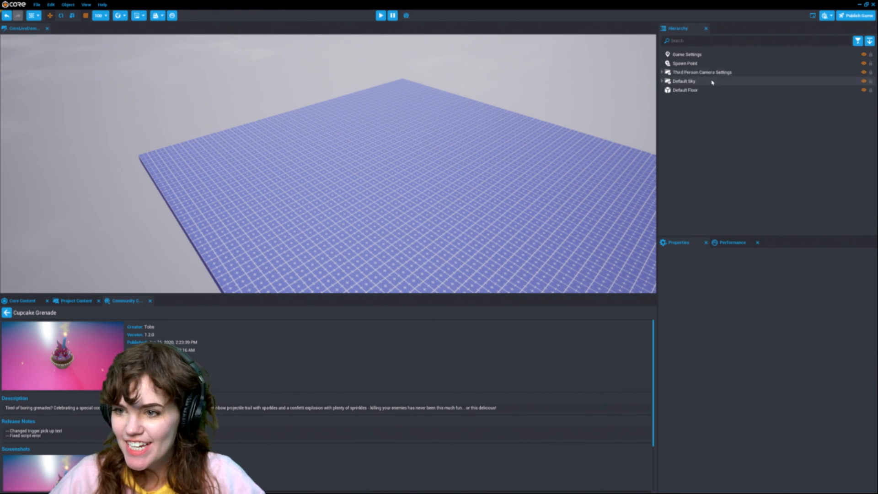
pyautogui.click(686, 64)
pyautogui.press('Delete')
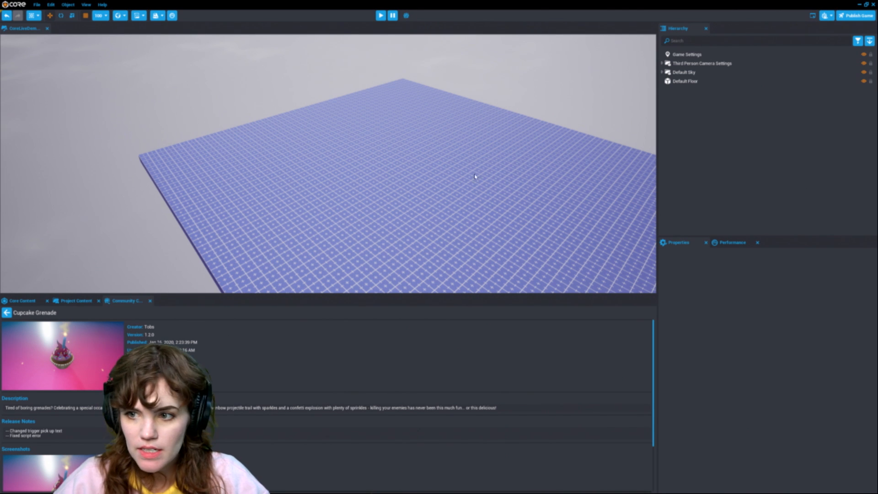
# Step: Examine the properties of Game Settings, Third Person Camera Settings and Third Person Player Settings
pyautogui.click(716, 54)
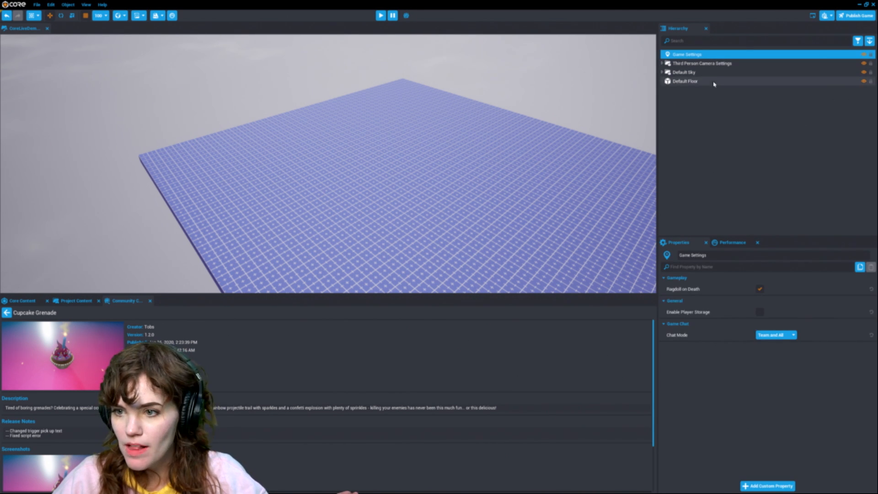
pyautogui.click(662, 63)
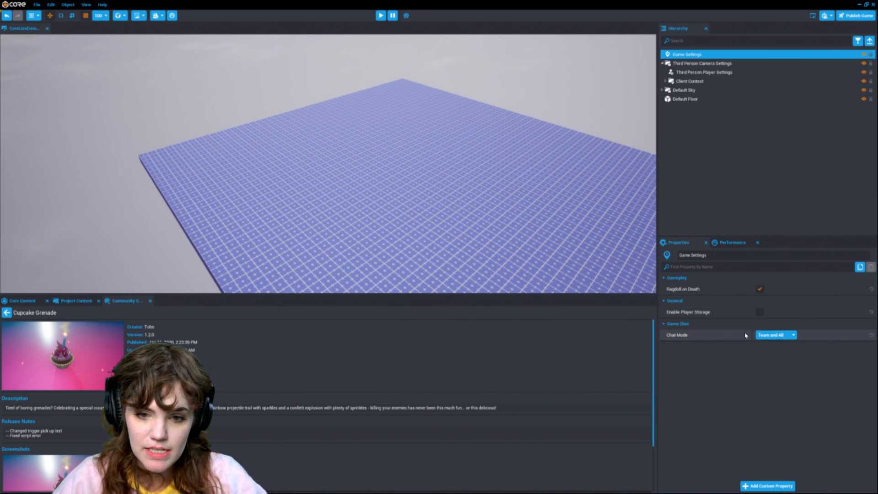
pyautogui.click(714, 63)
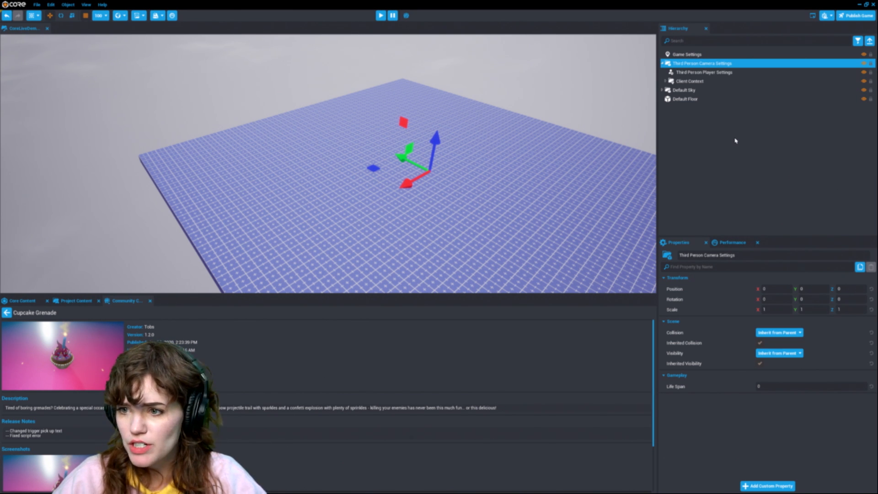
pyautogui.click(709, 72)
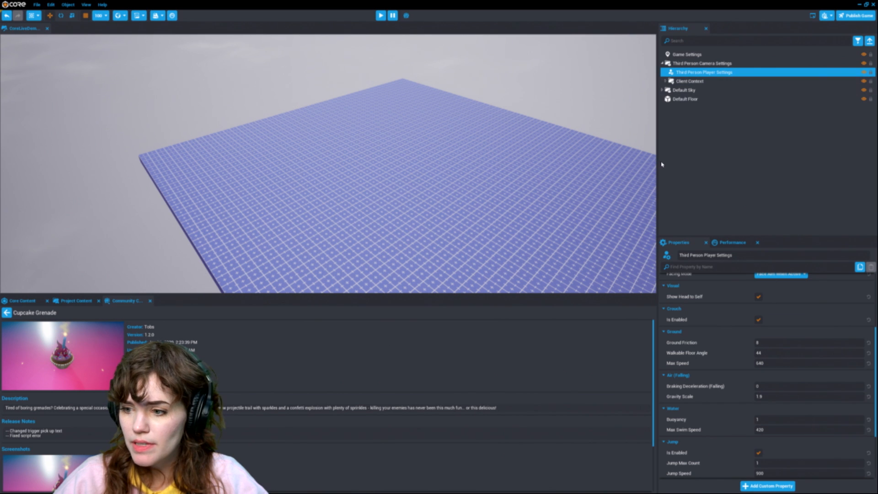
pyautogui.scroll(5, 768, 420)
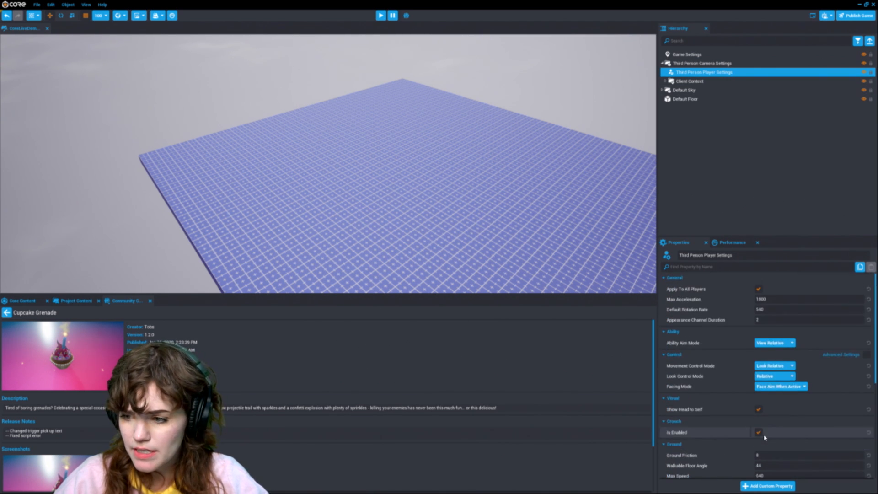
pyautogui.click(666, 80)
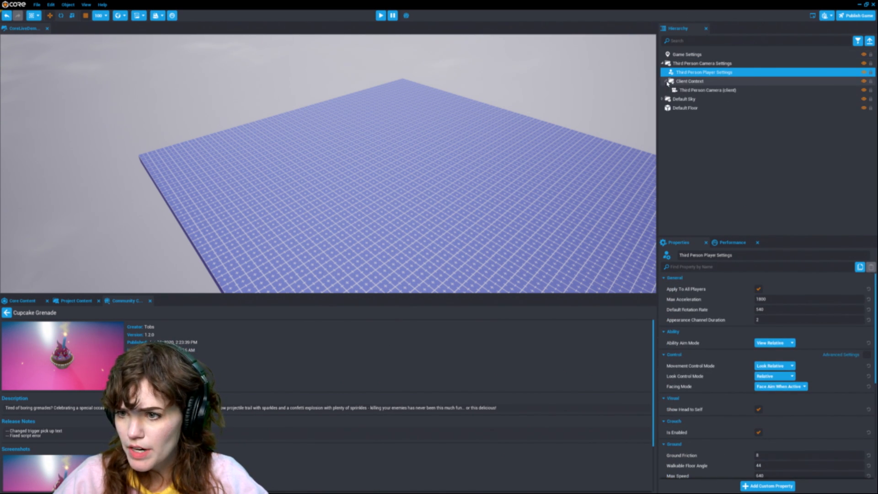
pyautogui.click(703, 90)
pyautogui.click(704, 73)
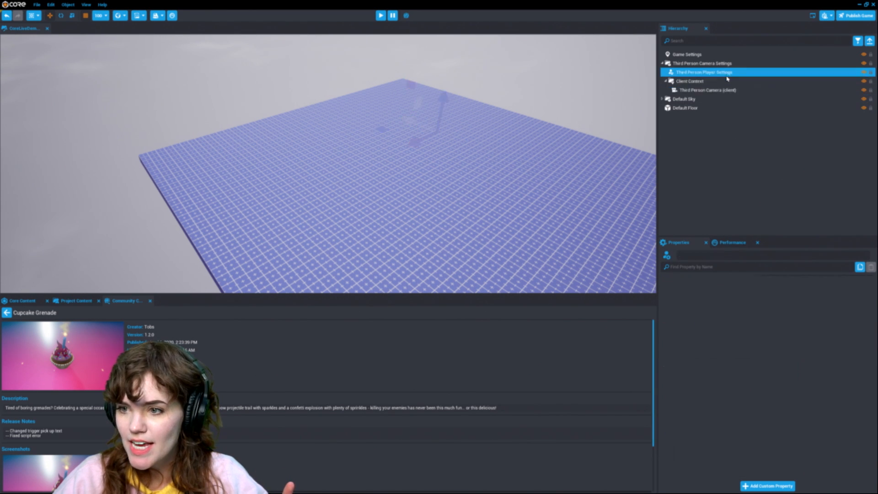
pyautogui.scroll(-2, 777, 338)
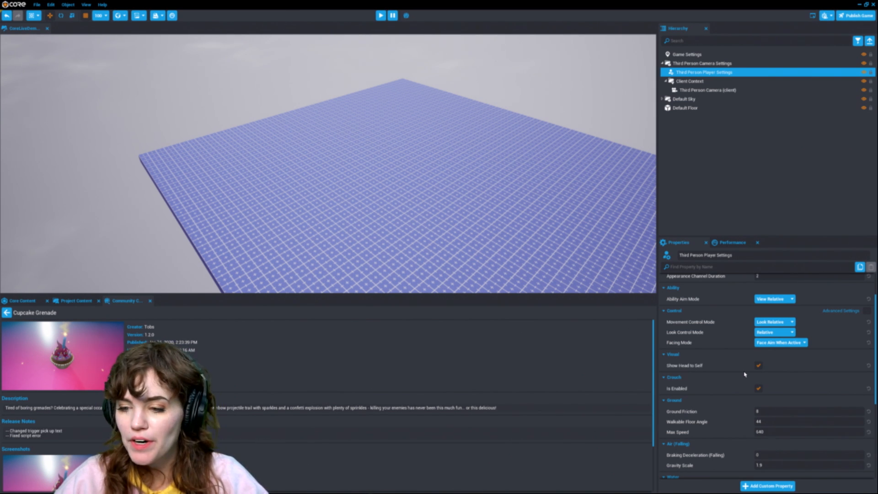
pyautogui.scroll(-2, 754, 380)
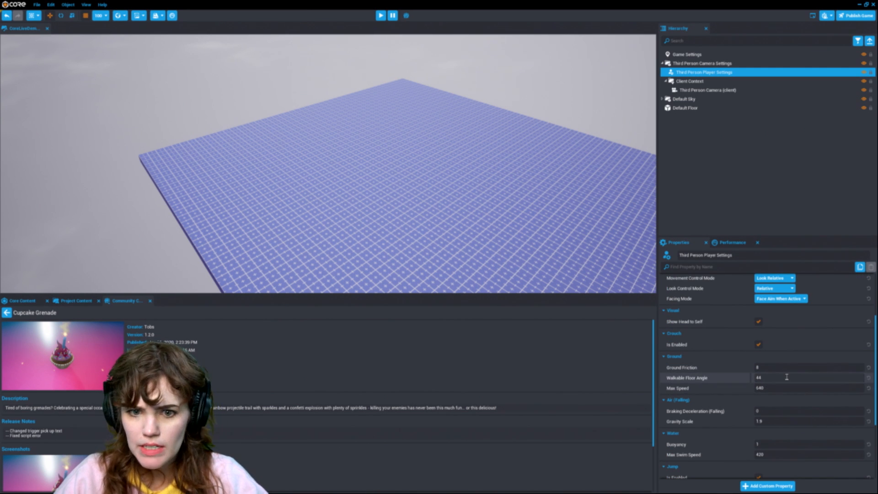
pyautogui.scroll(-3, 786, 376)
pyautogui.scroll(-2, 786, 386)
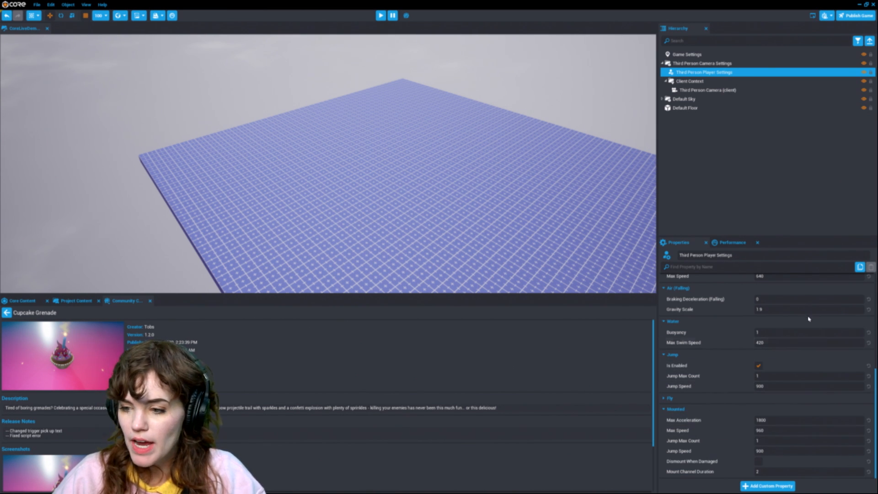
pyautogui.click(768, 332)
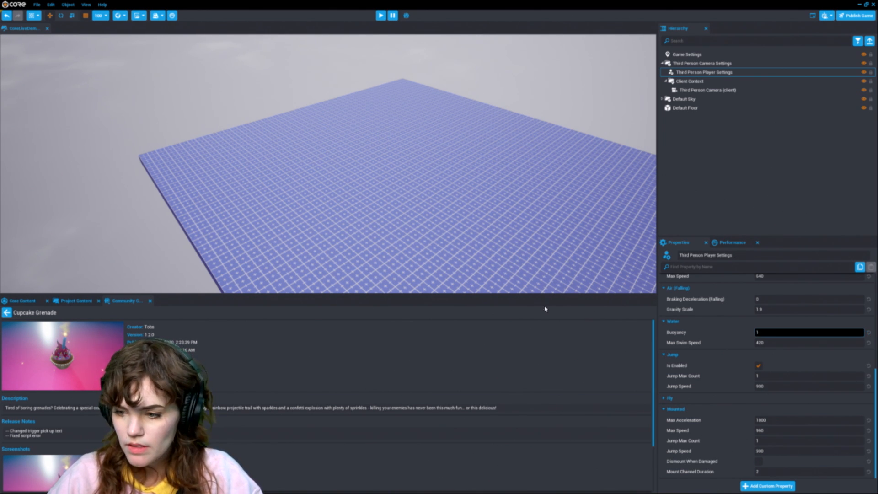
pyautogui.click(525, 99)
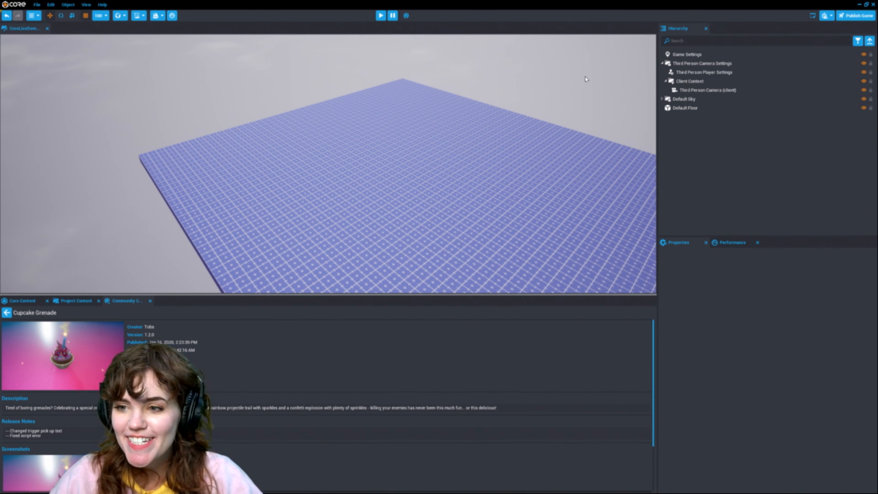
pyautogui.click(666, 81)
pyautogui.click(663, 63)
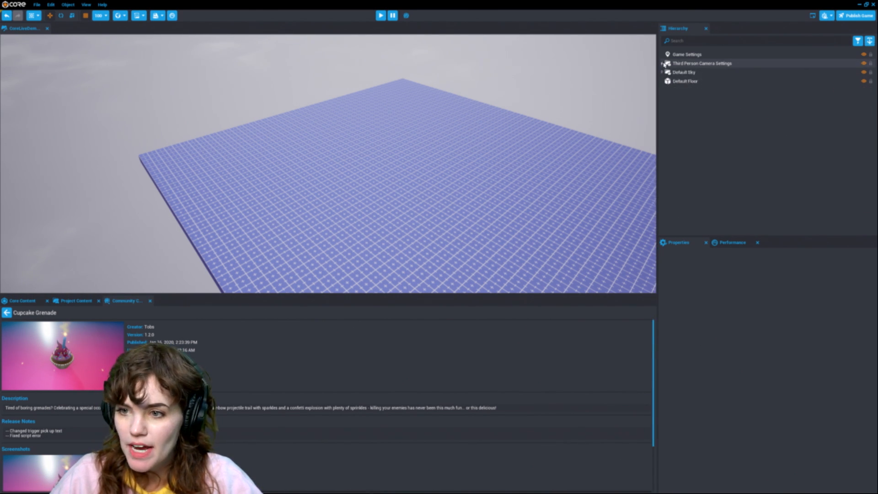
pyautogui.moveTo(378, 133); pyautogui.dragTo(393, 151, button='right')
pyautogui.scroll(-2, 393, 151)
pyautogui.moveTo(331, 182); pyautogui.dragTo(305, 198, button='right')
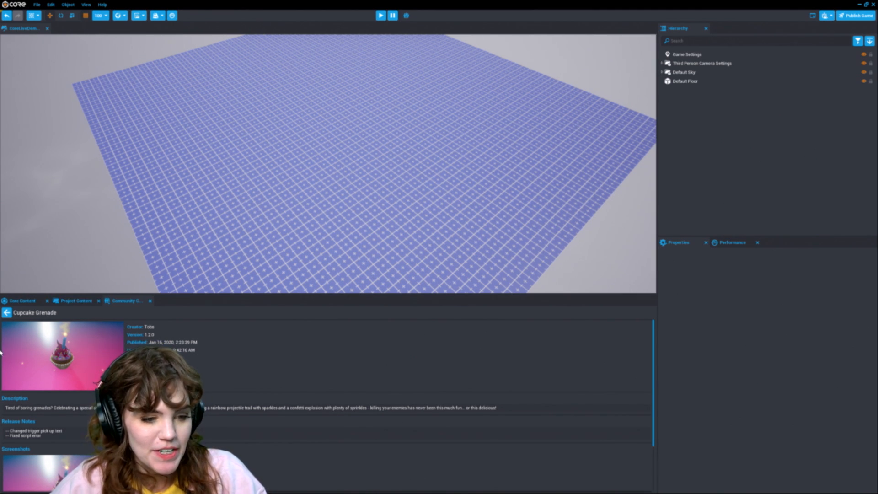
pyautogui.click(72, 306)
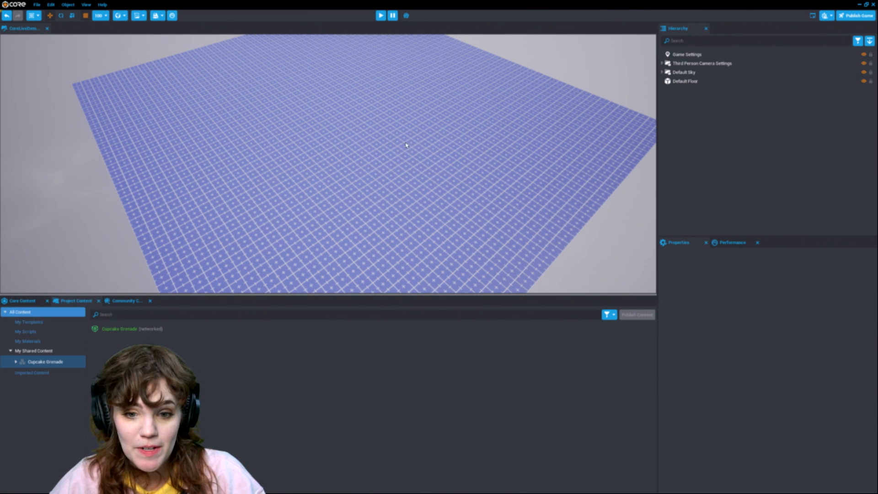
pyautogui.scroll(-2, 405, 146)
pyautogui.scroll(-3, 402, 142)
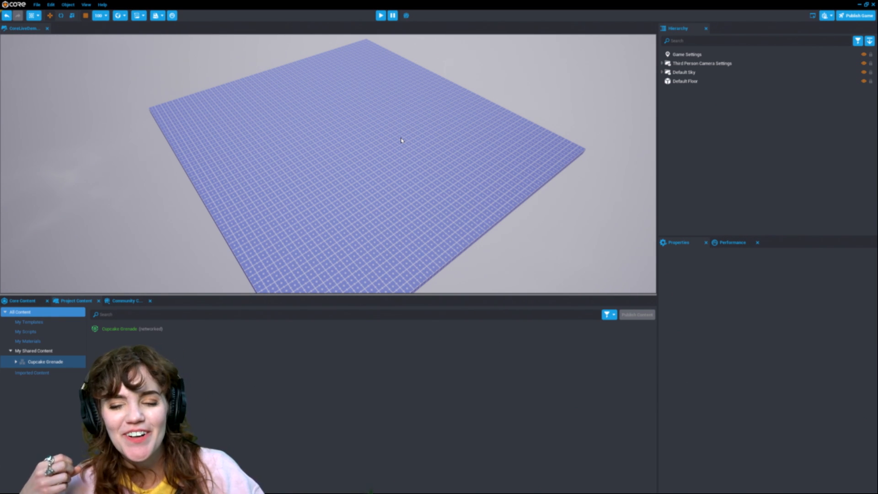
pyautogui.moveTo(424, 136); pyautogui.dragTo(375, 139, button='right')
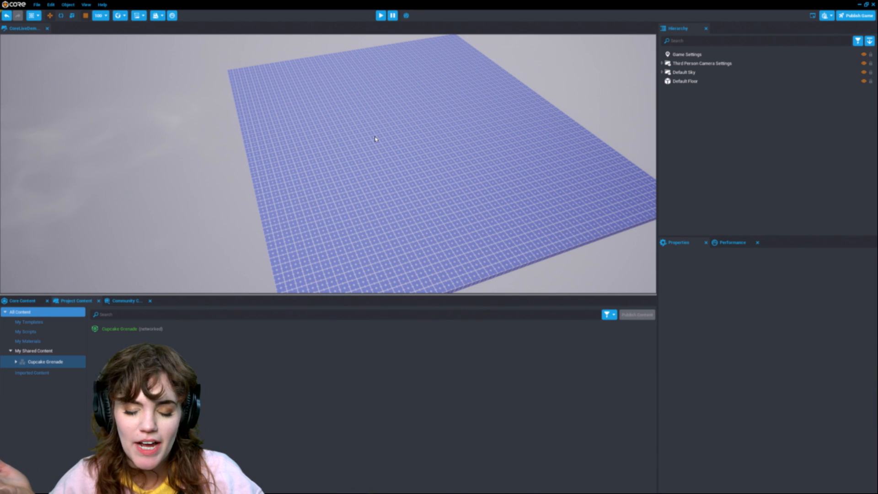
pyautogui.moveTo(372, 145); pyautogui.dragTo(395, 129, button='right')
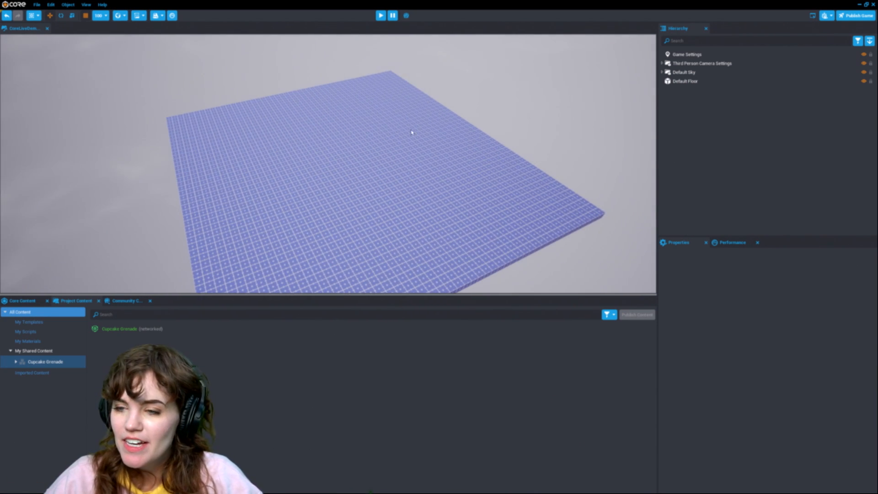
pyautogui.scroll(2, 419, 152)
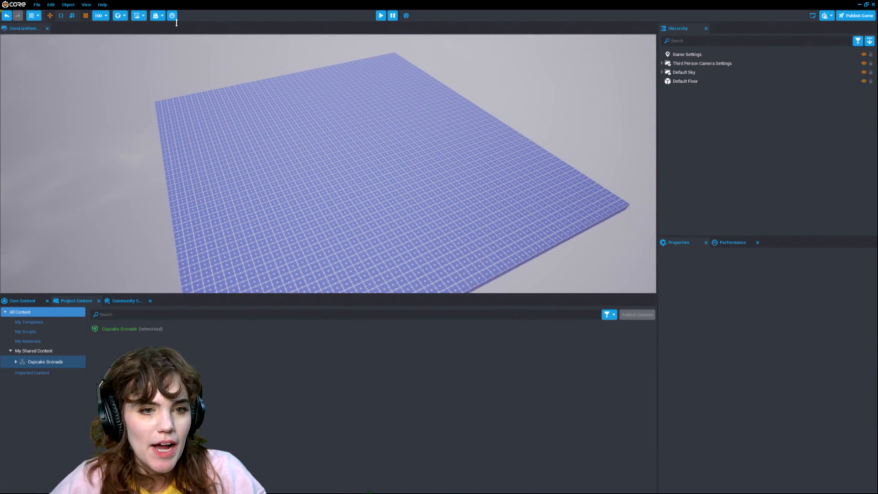
# Step: Generate a new terrain using the Background Mountains preset
pyautogui.click(157, 16)
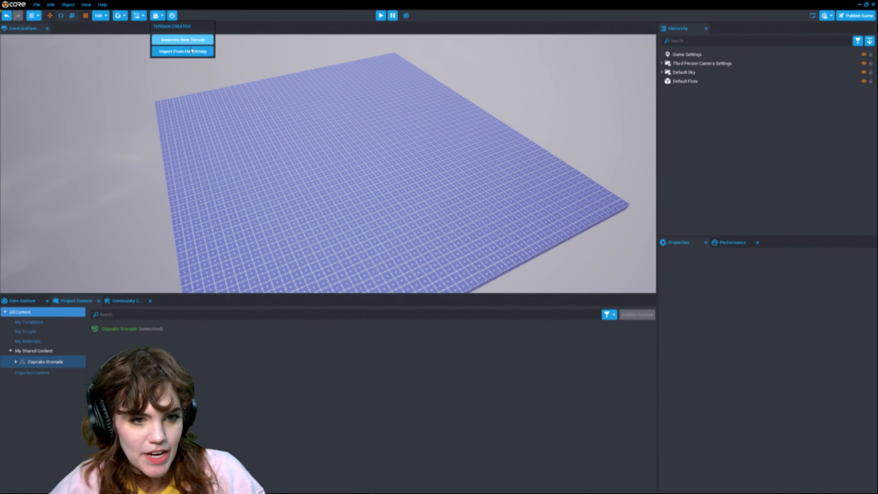
pyautogui.click(206, 39)
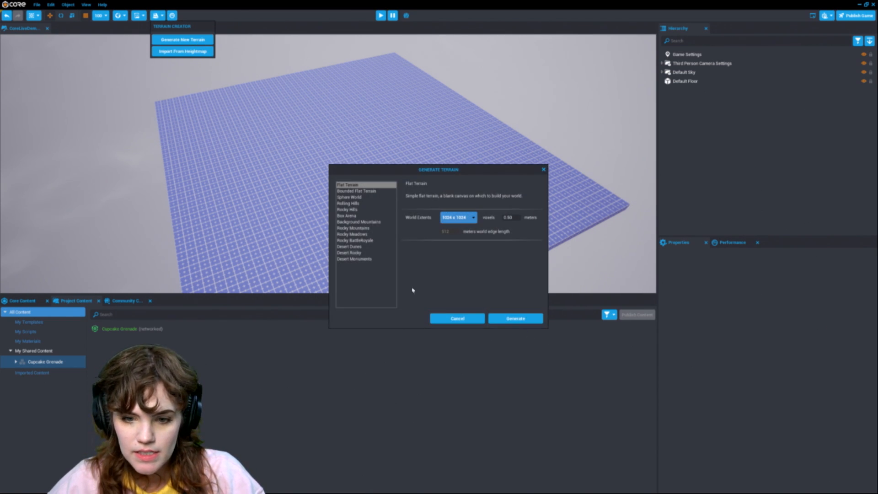
pyautogui.click(371, 222)
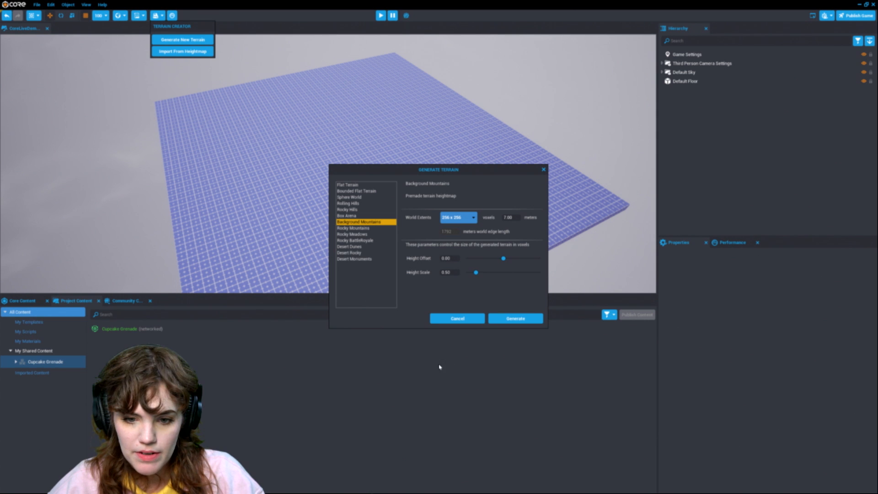
pyautogui.click(519, 319)
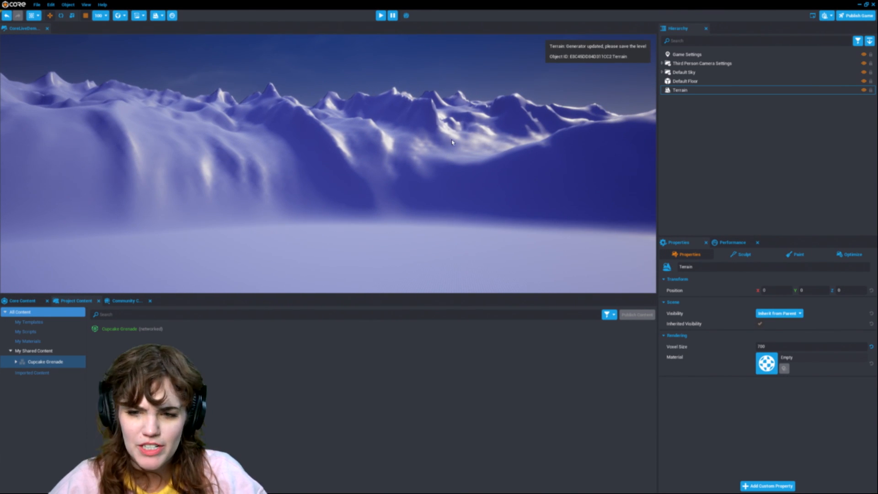
# Step: Delete the Default Floor from the scene
pyautogui.moveTo(452, 142); pyautogui.dragTo(505, 165, button='right')
pyautogui.click(683, 83)
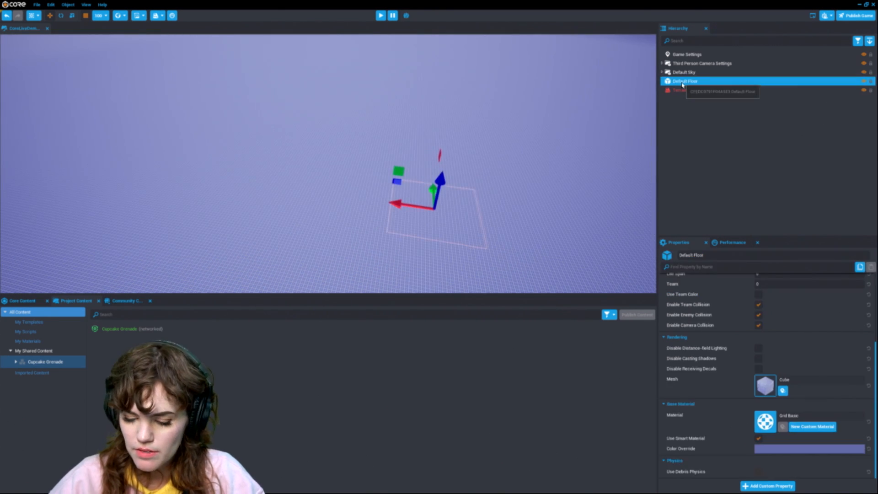
pyautogui.press('Delete')
pyautogui.moveTo(306, 197); pyautogui.dragTo(309, 156, button='right')
# Step: Search the core content for terrain materials and apply the first desert sand material to the terrain
pyautogui.click(25, 301)
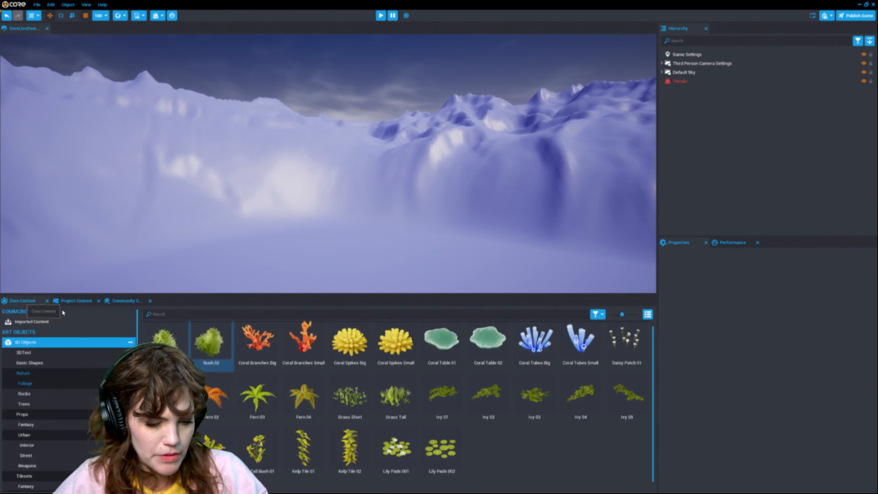
pyautogui.click(173, 314)
pyautogui.write('terrain')
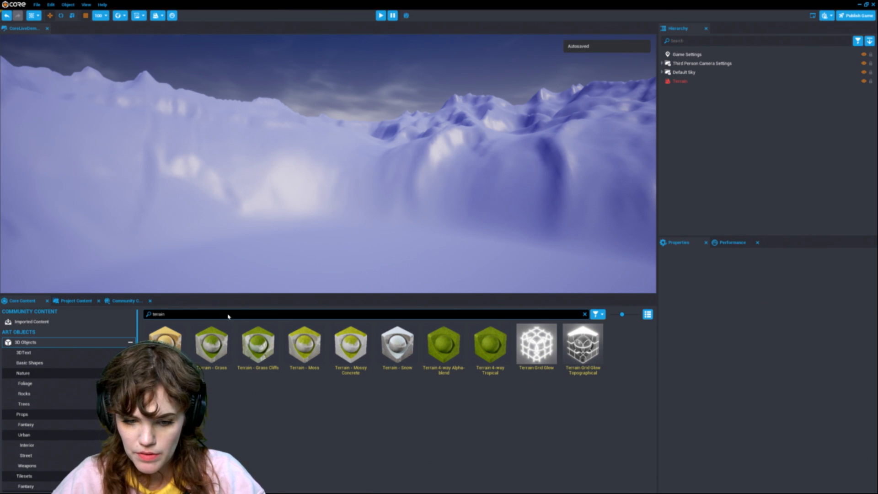
pyautogui.moveTo(165, 343); pyautogui.dragTo(273, 170)
pyautogui.moveTo(272, 169); pyautogui.dragTo(440, 128, button='right')
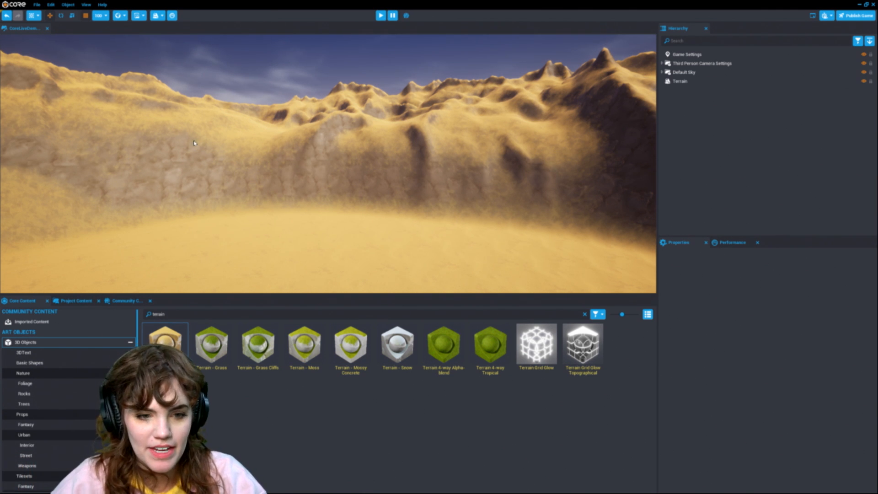
pyautogui.moveTo(300, 221); pyautogui.dragTo(206, 220, button='right')
# Step: Try the Terrain - Grass, Terrain - Grass Cliffs and Terrain - Snow materials on the terrain
pyautogui.moveTo(212, 346); pyautogui.dragTo(274, 265)
pyautogui.moveTo(259, 357); pyautogui.dragTo(299, 231)
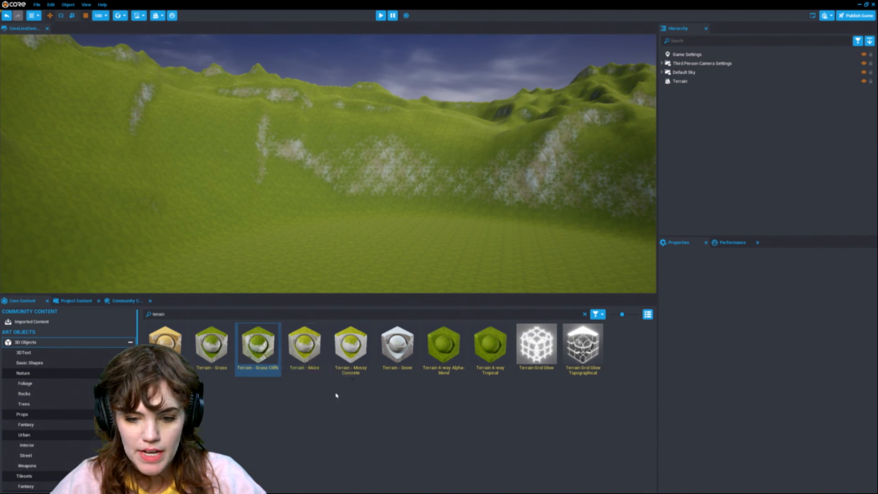
pyautogui.moveTo(398, 345); pyautogui.dragTo(395, 180)
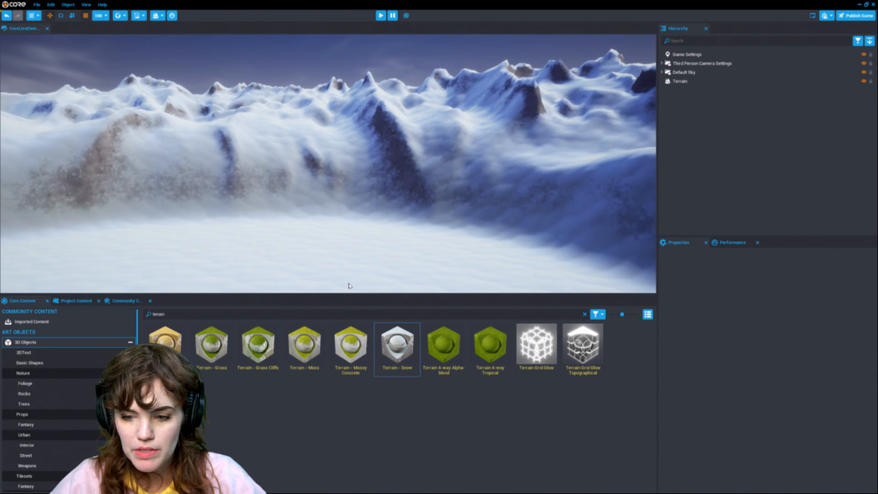
# Step: Reapply the first desert sand terrain material to the terrain
pyautogui.moveTo(165, 343); pyautogui.dragTo(283, 191)
pyautogui.moveTo(503, 152); pyautogui.dragTo(441, 181, button='right')
pyautogui.moveTo(347, 214); pyautogui.dragTo(206, 65, button='right')
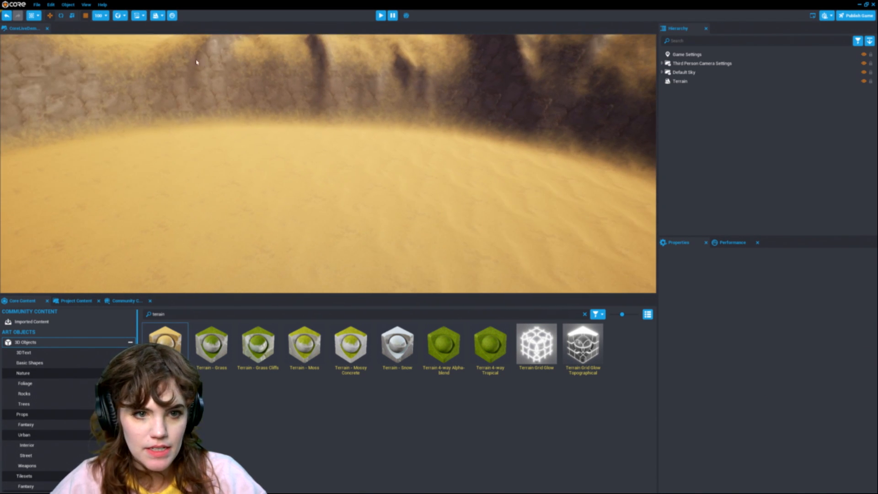
# Step: Import the Sniper Alley Construction Kit from the community content, saving the project when asked
pyautogui.click(115, 302)
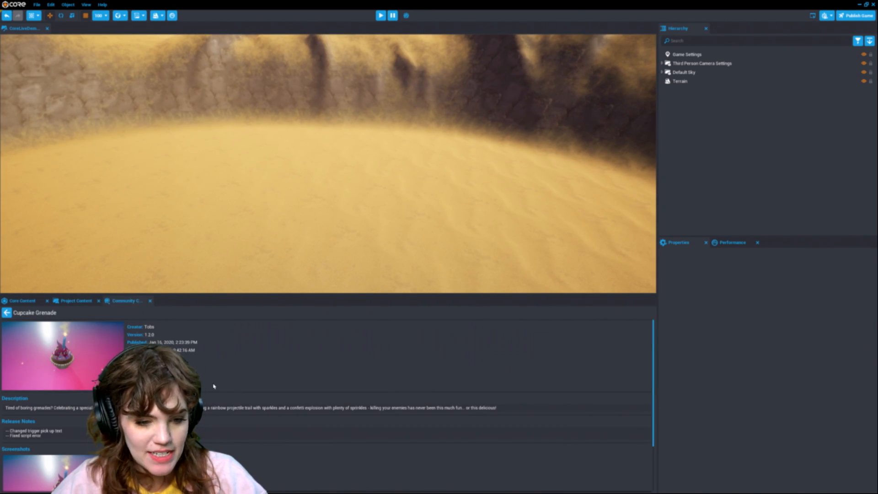
pyautogui.click(6, 312)
pyautogui.click(45, 313)
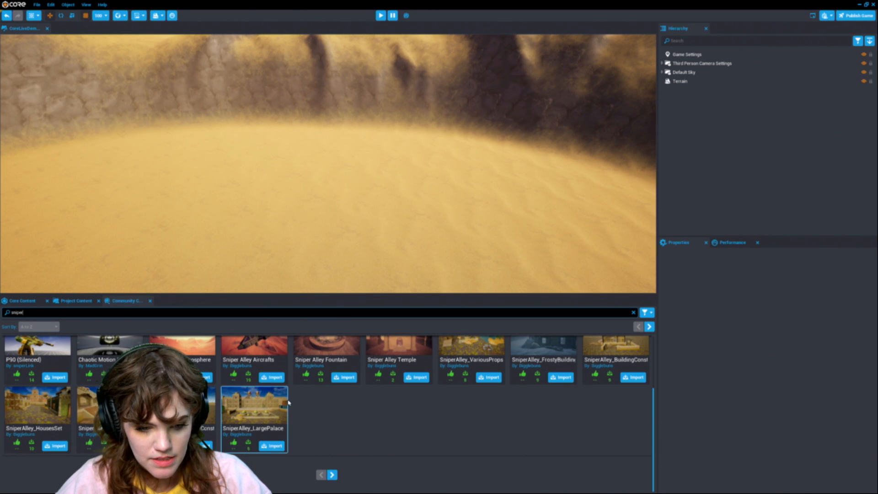
pyautogui.scroll(2, 288, 402)
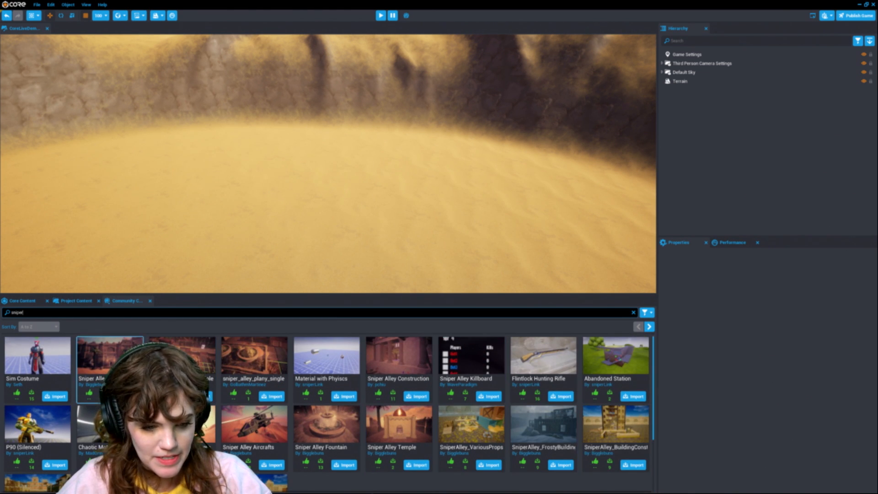
pyautogui.click(127, 396)
pyautogui.click(393, 263)
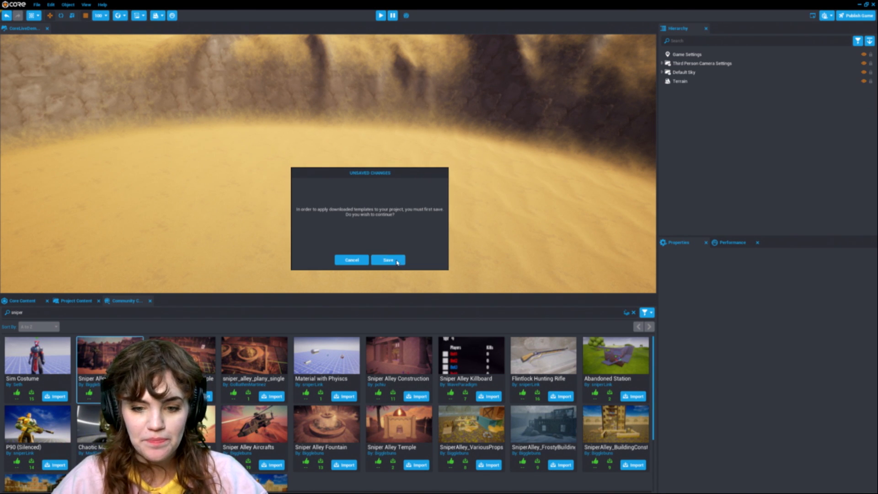
pyautogui.click(396, 261)
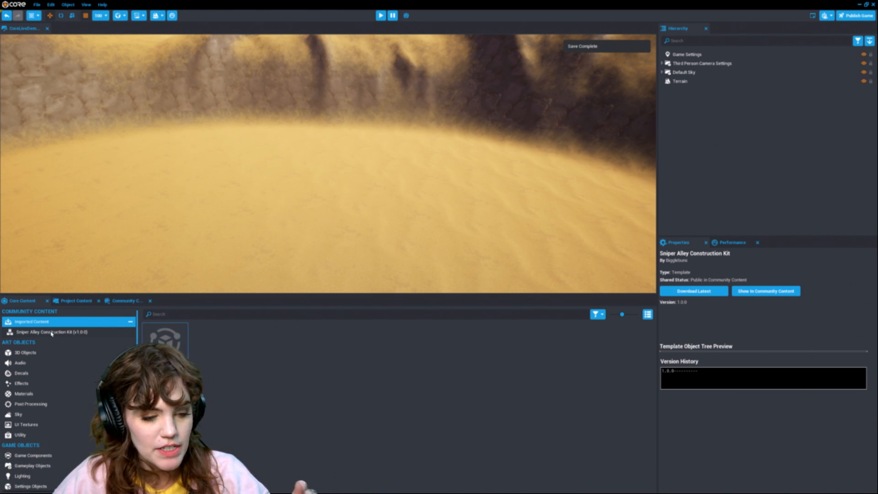
# Step: Browse the imported Sniper Alley kit's templates and switch them to list view
pyautogui.scroll(5, 557, 410)
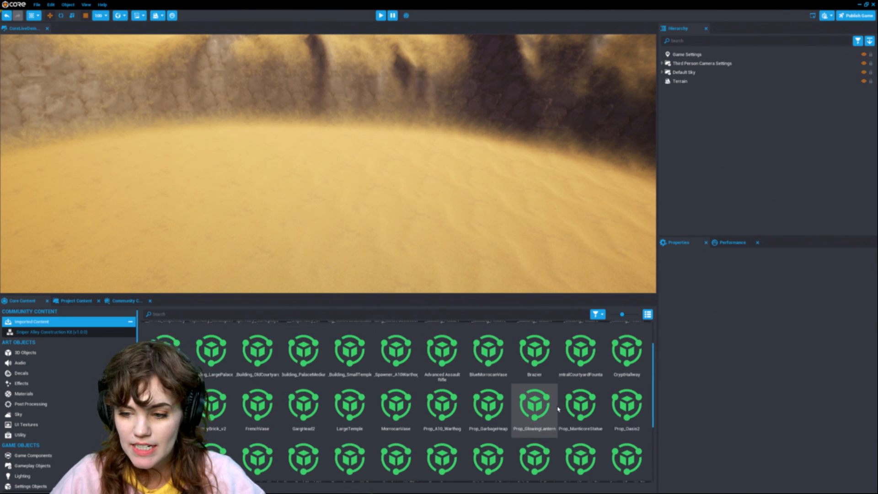
pyautogui.scroll(-5, 571, 378)
pyautogui.scroll(-2, 569, 377)
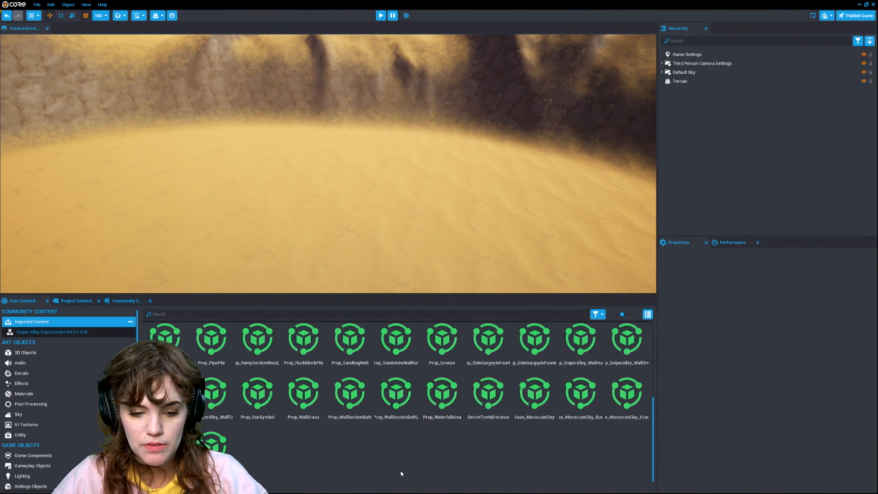
pyautogui.click(648, 314)
pyautogui.scroll(1, 622, 437)
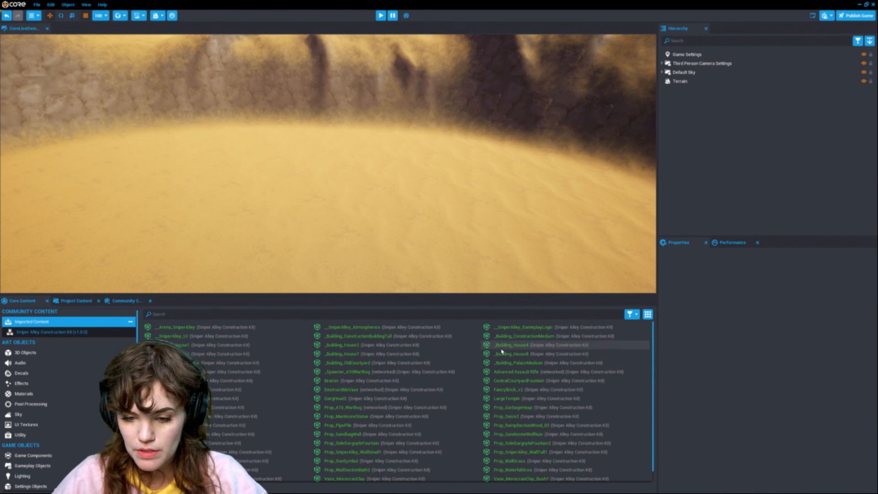
# Step: Place the __Arena_SniperAlley template into the scene
pyautogui.moveTo(449, 294); pyautogui.dragTo(439, 278)
pyautogui.moveTo(382, 194); pyautogui.dragTo(354, 200, button='right')
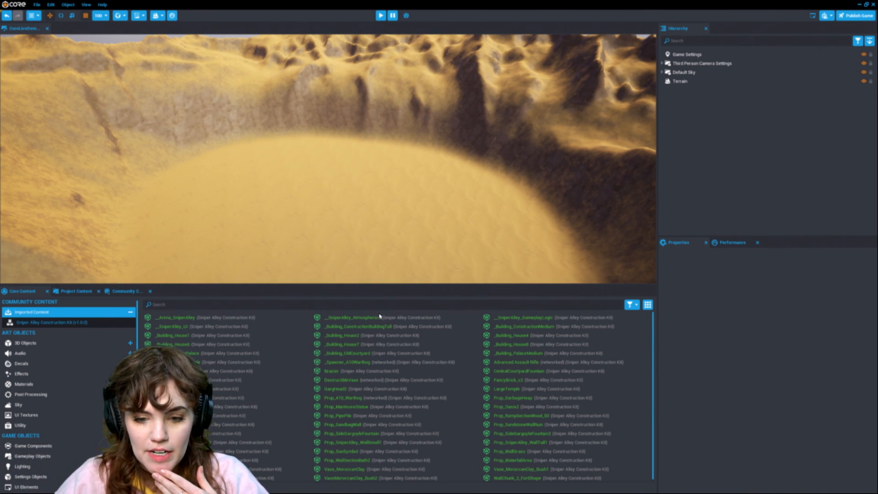
pyautogui.click(508, 317)
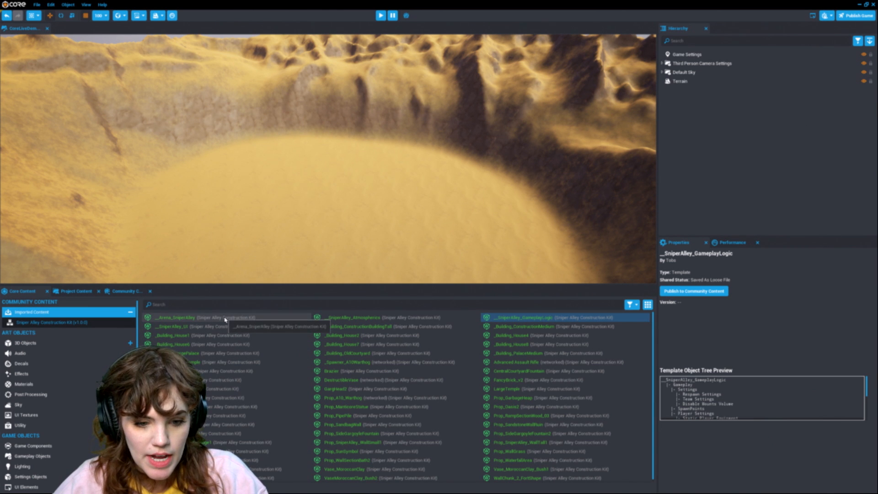
pyautogui.moveTo(225, 319); pyautogui.dragTo(773, 154)
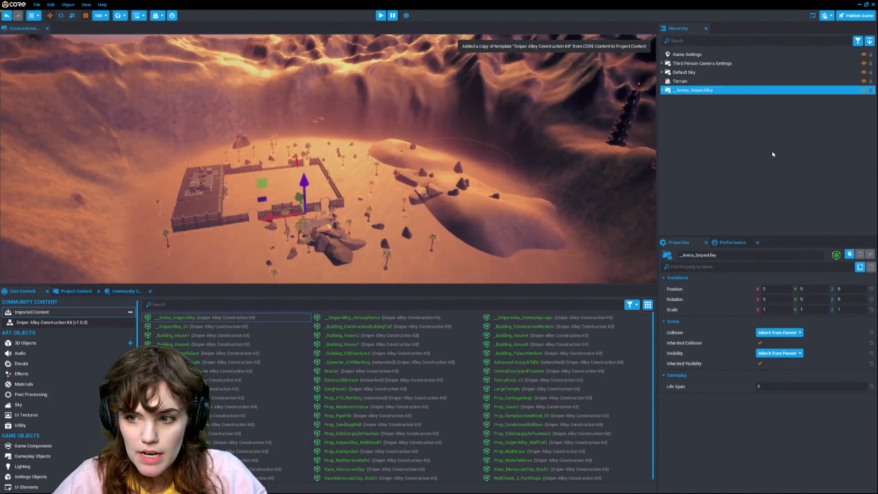
# Step: Expand the arena group to check its Sky, then delete the Default Sky from the scene
pyautogui.press('w')
pyautogui.moveTo(455, 181); pyautogui.dragTo(373, 168, button='right')
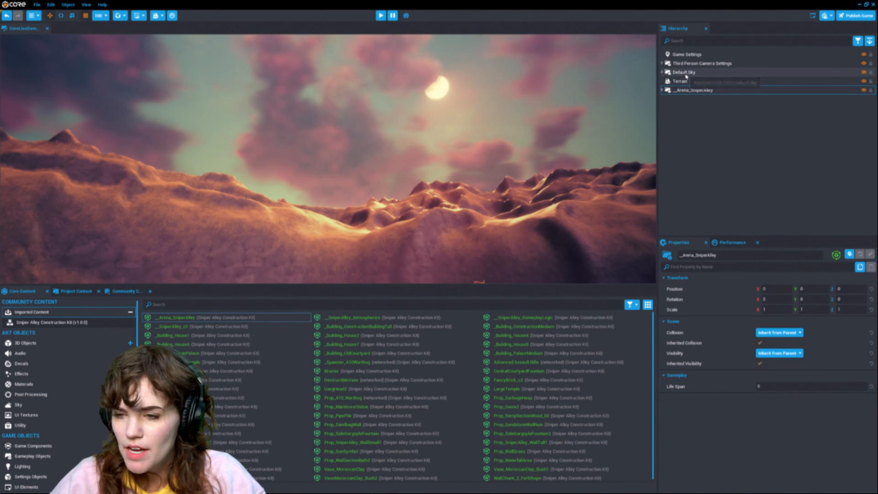
pyautogui.click(691, 73)
pyautogui.click(703, 90)
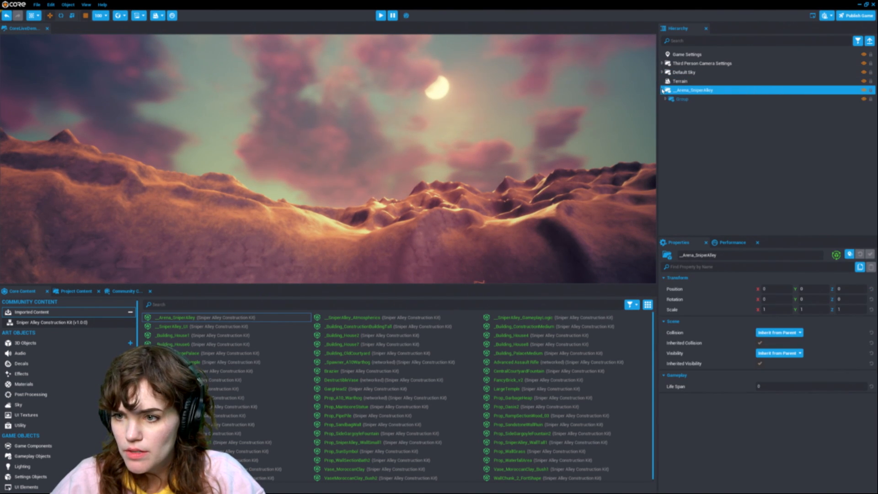
pyautogui.click(684, 135)
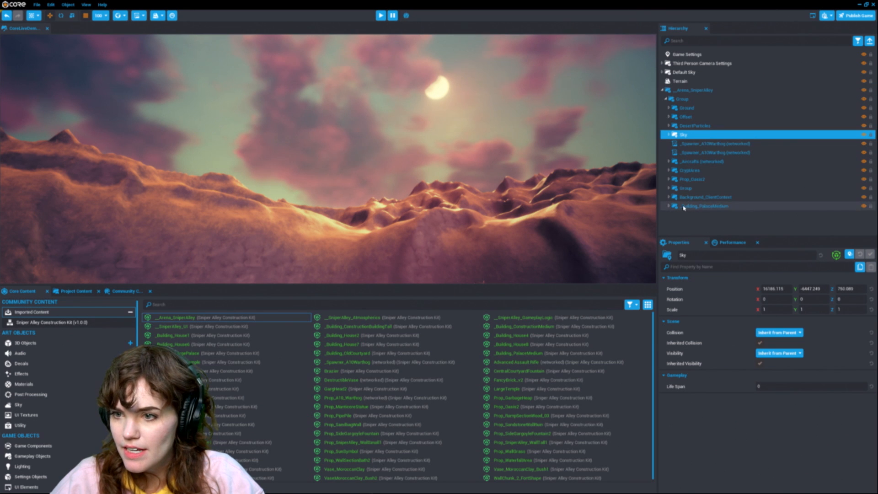
pyautogui.click(688, 72)
pyautogui.press('Delete')
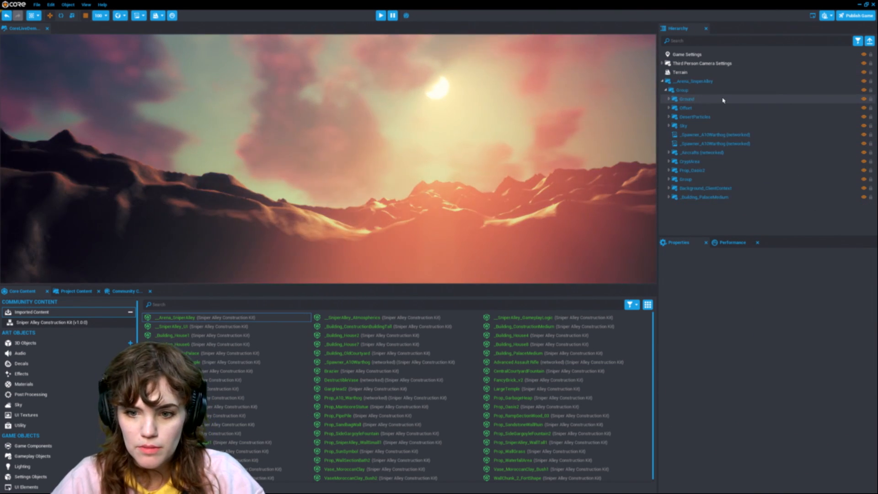
# Step: Fly around the viewport to examine the imported arena and its walls
pyautogui.moveTo(482, 151); pyautogui.dragTo(441, 202, button='right')
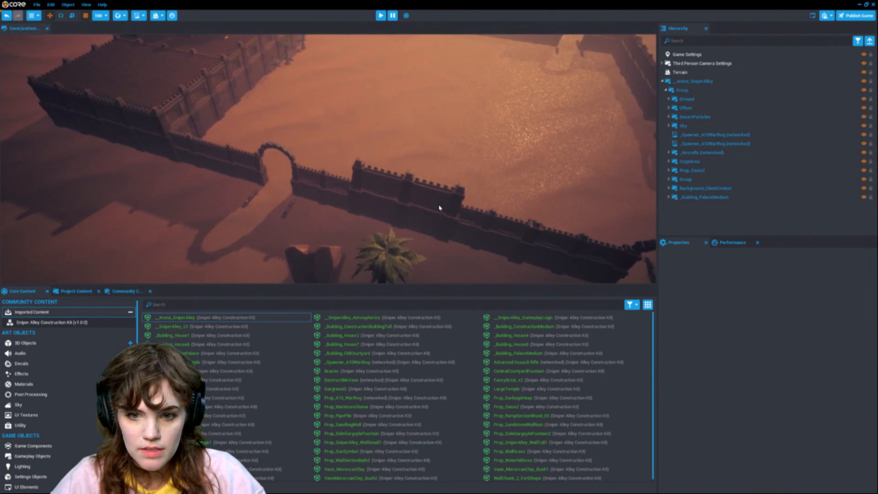
pyautogui.moveTo(537, 164); pyautogui.dragTo(459, 174, button='right')
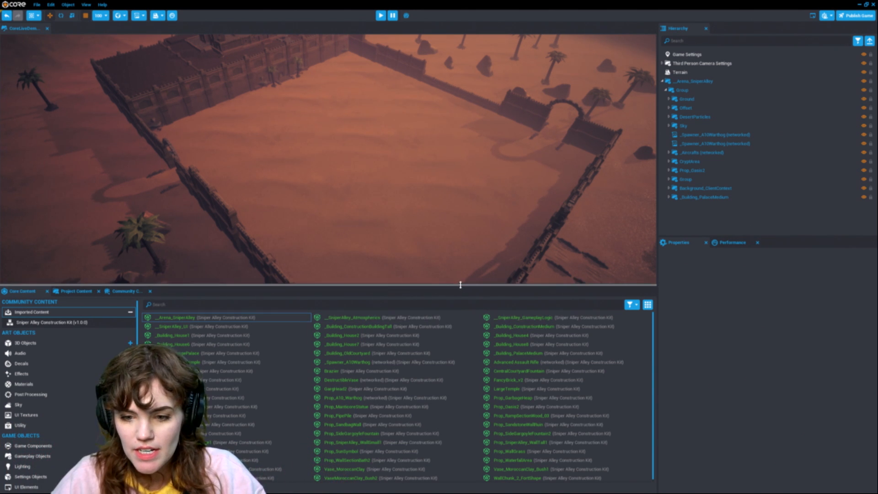
pyautogui.moveTo(461, 285); pyautogui.dragTo(463, 290)
pyautogui.moveTo(491, 193); pyautogui.dragTo(467, 200, button='right')
pyautogui.scroll(-3, 467, 200)
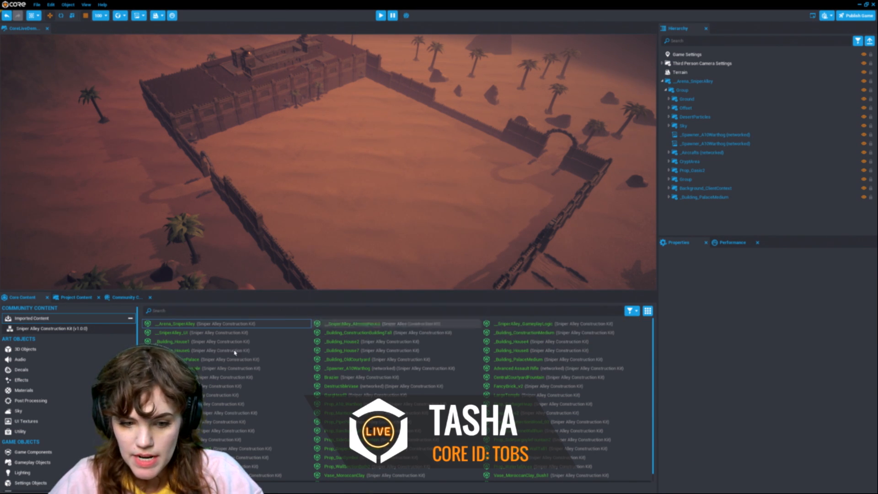
pyautogui.moveTo(330, 190); pyautogui.dragTo(448, 194, button='right')
pyautogui.press('a')
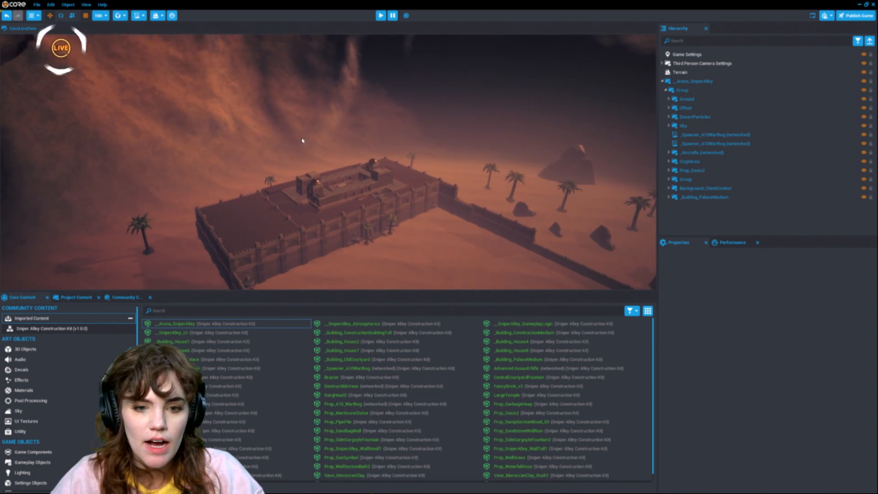
# Step: Place the _Building_LargePalace template inside the arena walls
pyautogui.click(392, 193)
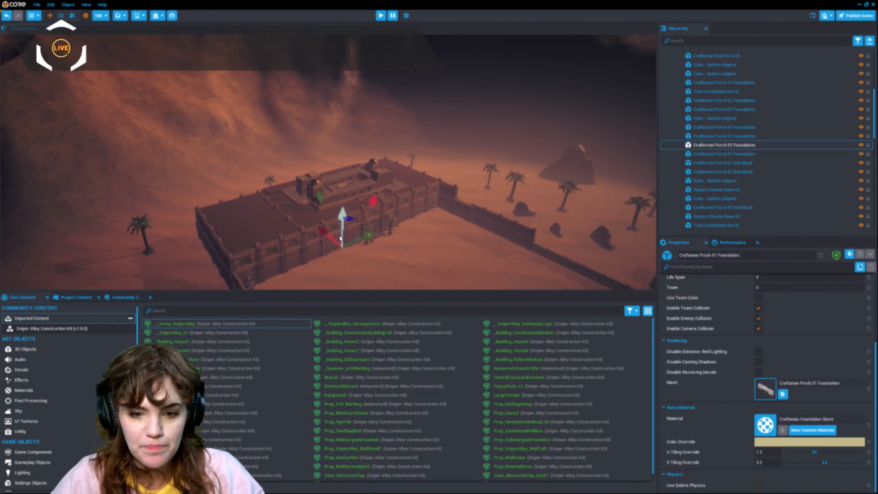
pyautogui.moveTo(392, 192); pyautogui.dragTo(446, 213, button='right')
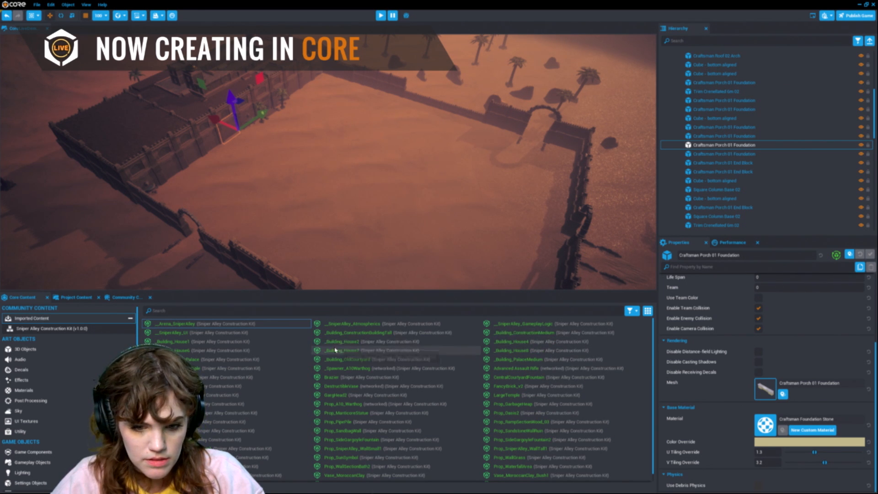
pyautogui.moveTo(249, 359); pyautogui.dragTo(447, 238)
pyautogui.press('e')
pyautogui.hotkey('ctrl', 'z')
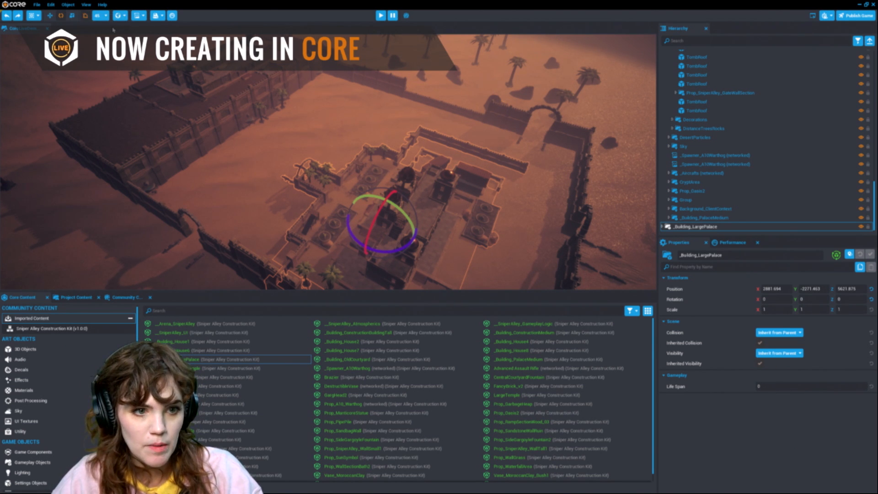
# Step: Rotate the large palace to -90 degrees about its Z axis
pyautogui.click(106, 18)
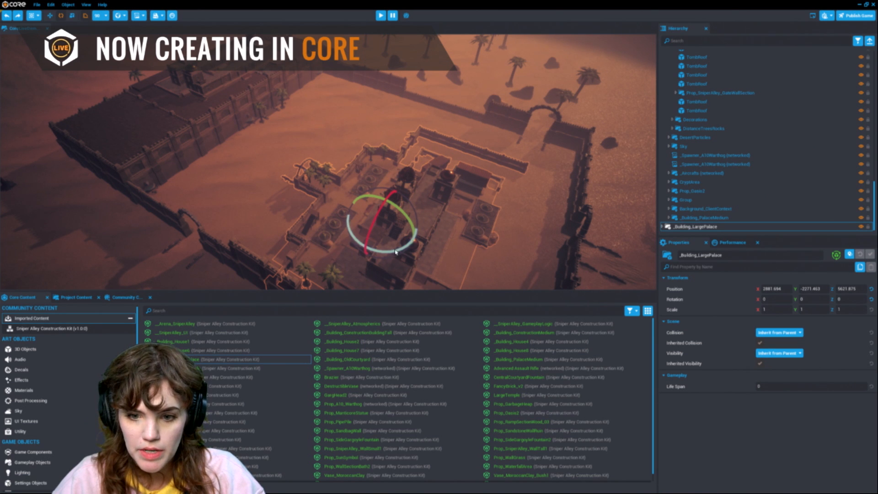
pyautogui.moveTo(396, 252); pyautogui.dragTo(429, 253)
pyautogui.moveTo(462, 212); pyautogui.dragTo(461, 180)
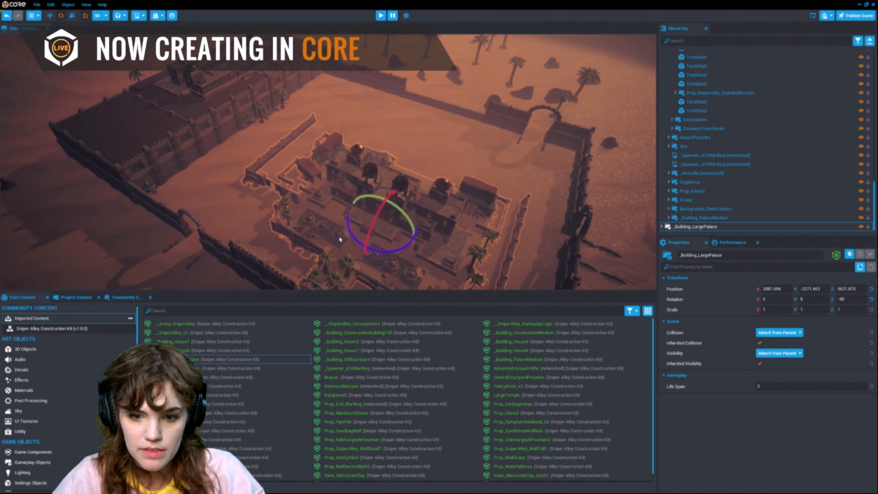
# Step: Rotate the large palace to 180 degrees about Z and move it to about X 1400, Y 2000 inside the walls
pyautogui.moveTo(350, 234); pyautogui.dragTo(366, 264)
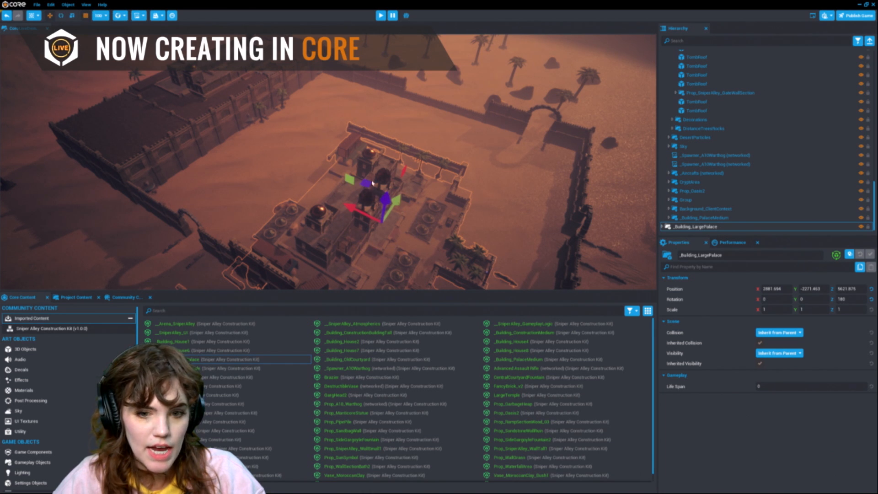
pyautogui.moveTo(365, 179); pyautogui.dragTo(361, 132)
pyautogui.click(104, 18)
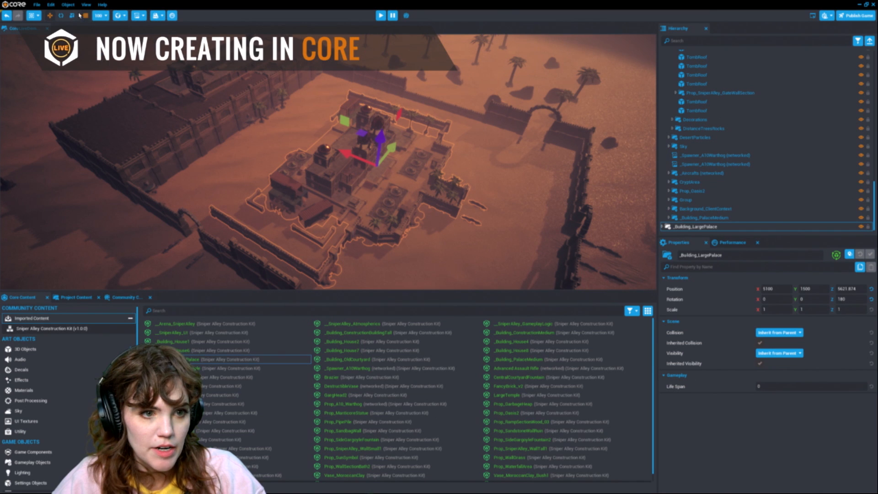
pyautogui.press('e')
pyautogui.press('w')
pyautogui.moveTo(355, 160); pyautogui.dragTo(338, 129)
pyautogui.moveTo(492, 146); pyautogui.dragTo(178, 187, button='right')
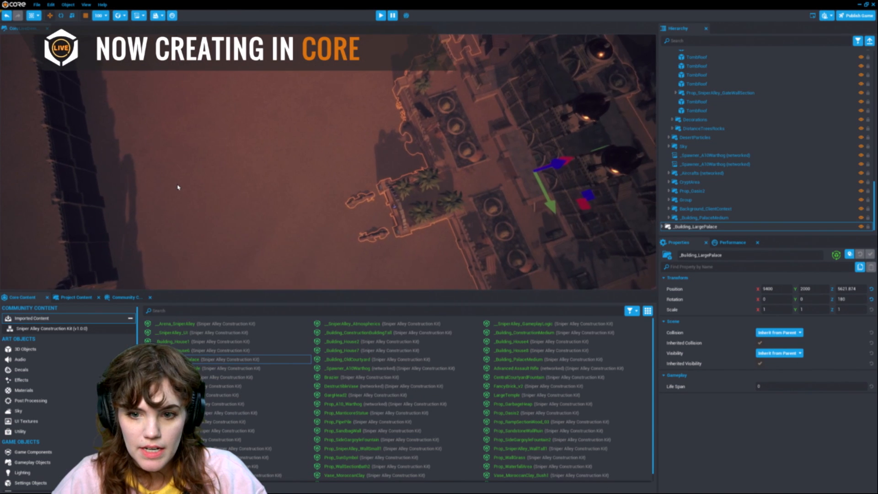
pyautogui.press('s')
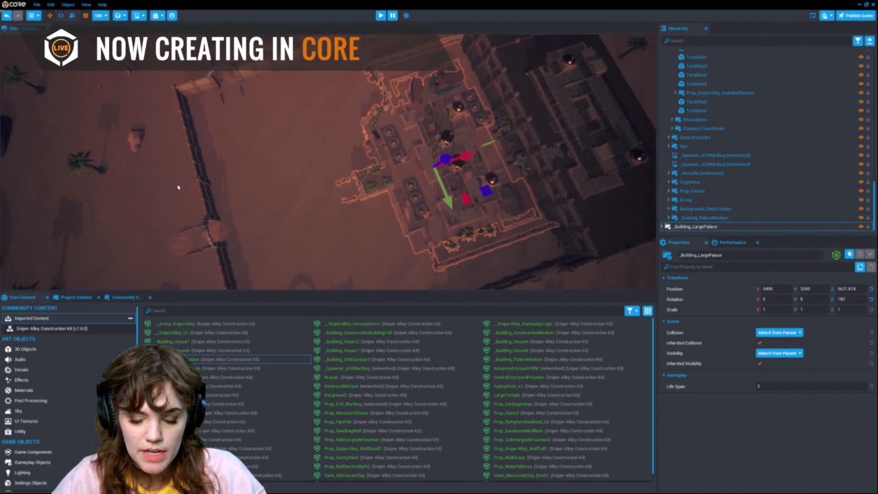
pyautogui.moveTo(543, 356); pyautogui.dragTo(249, 156)
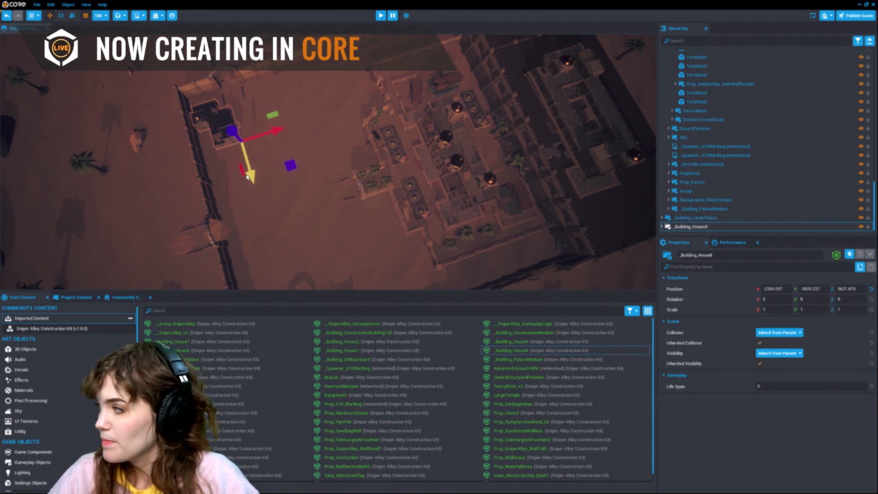
pyautogui.moveTo(258, 139); pyautogui.dragTo(343, 115)
pyautogui.moveTo(328, 147); pyautogui.dragTo(339, 175)
pyautogui.press('Delete')
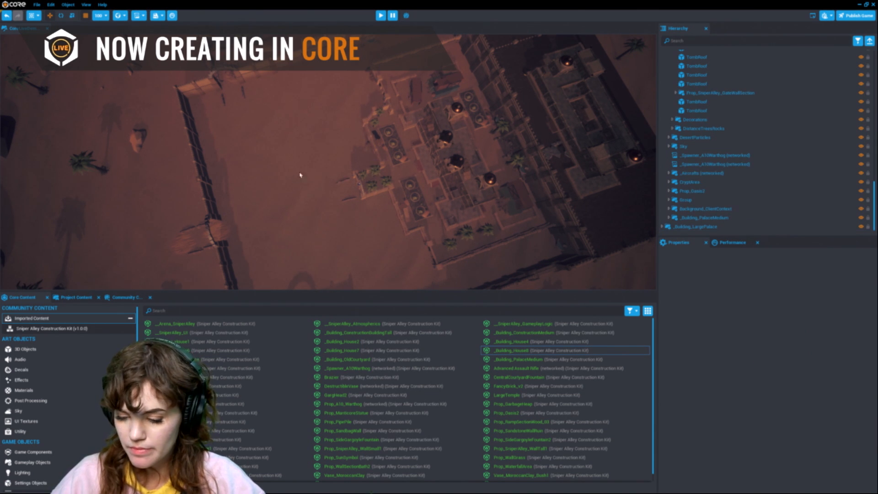
# Step: Search Community Content for spellshock and open the Spellshock Weapons package details
pyautogui.scroll(-6, 320, 166)
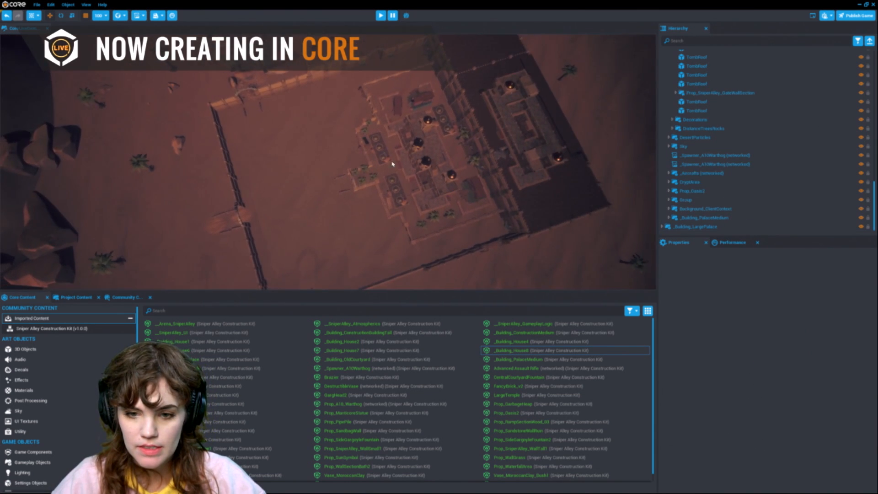
pyautogui.moveTo(392, 163); pyautogui.dragTo(452, 147, button='right')
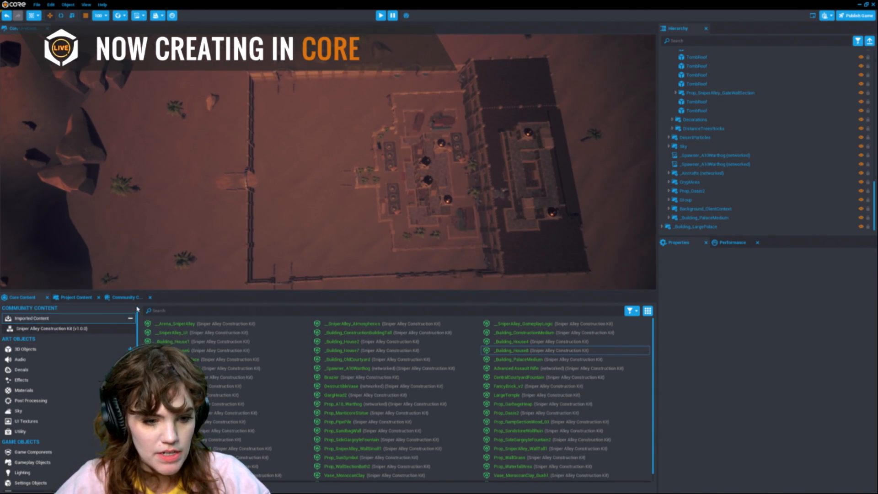
pyautogui.click(124, 298)
pyautogui.click(167, 310)
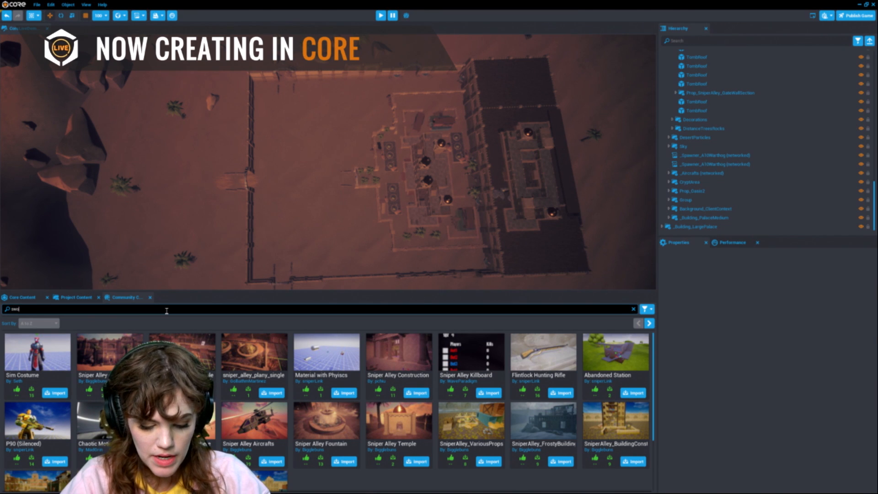
pyautogui.write('sword')
pyautogui.press('Return')
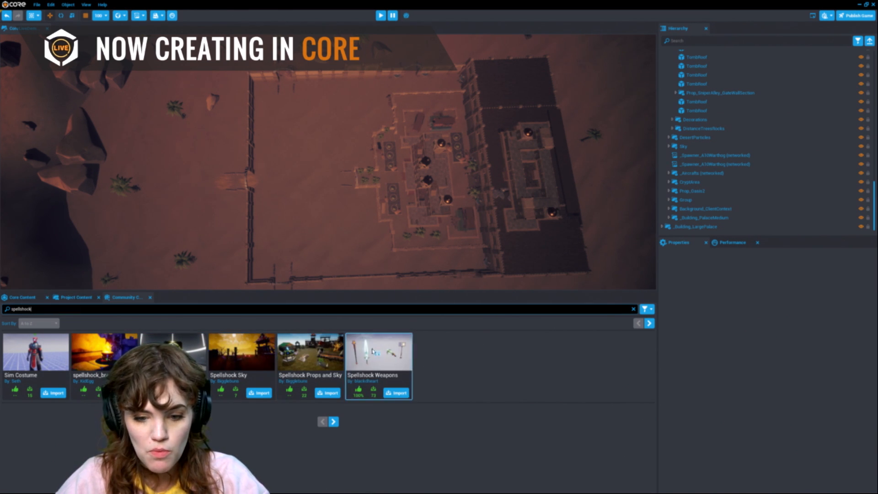
pyautogui.click(402, 353)
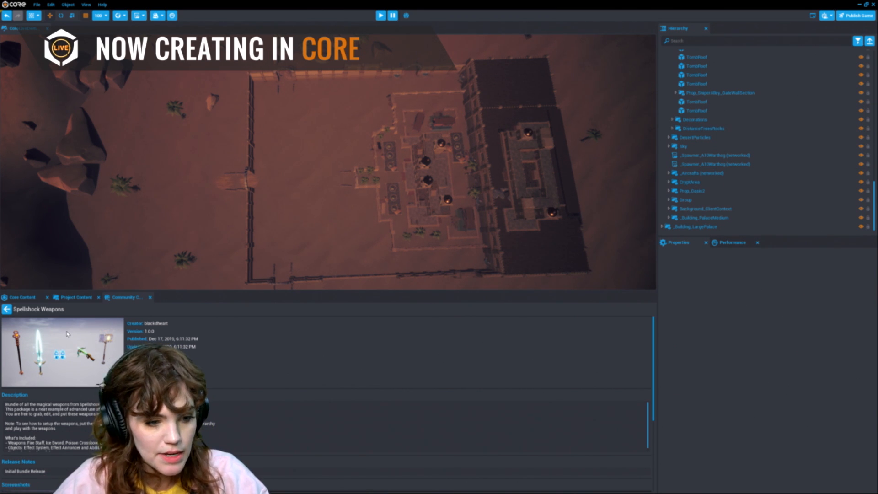
# Step: Search Core Content for sword
pyautogui.click(27, 296)
pyautogui.click(155, 310)
pyautogui.write('sword')
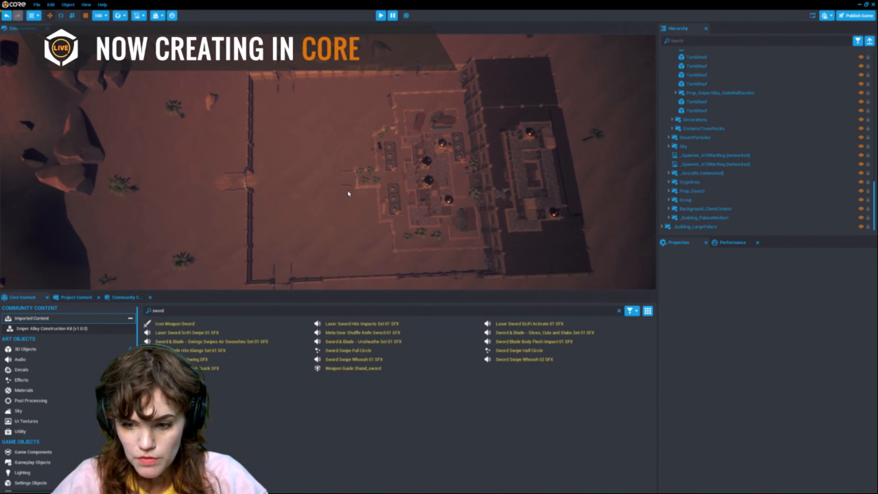
pyautogui.scroll(5, 349, 192)
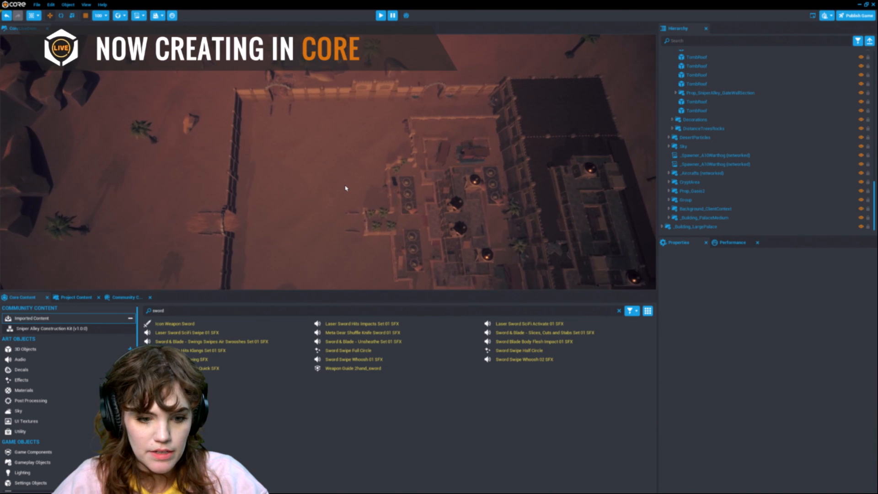
pyautogui.scroll(6, 346, 188)
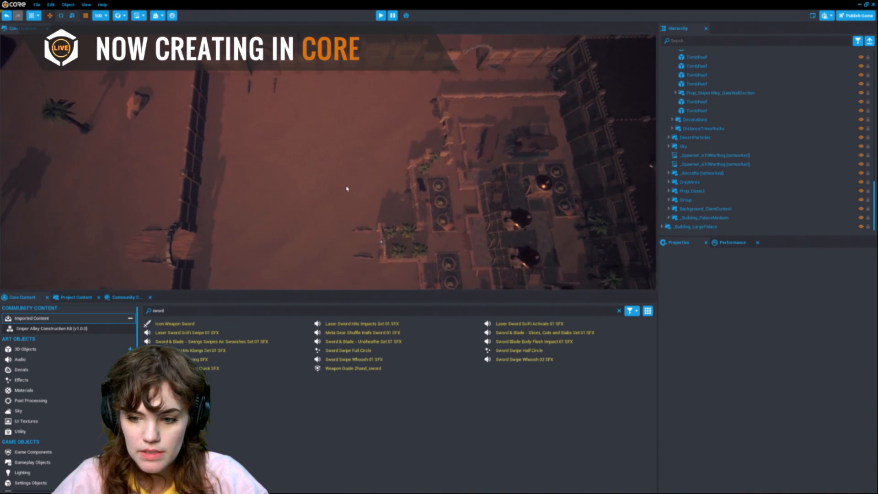
pyautogui.scroll(4, 343, 176)
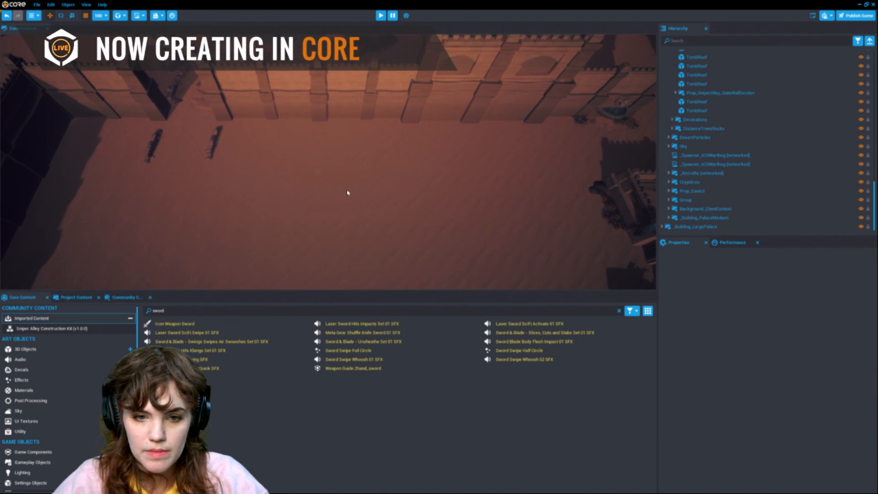
pyautogui.moveTo(361, 368); pyautogui.dragTo(349, 201)
pyautogui.press('f')
pyautogui.moveTo(304, 204); pyautogui.dragTo(487, 249, button='right')
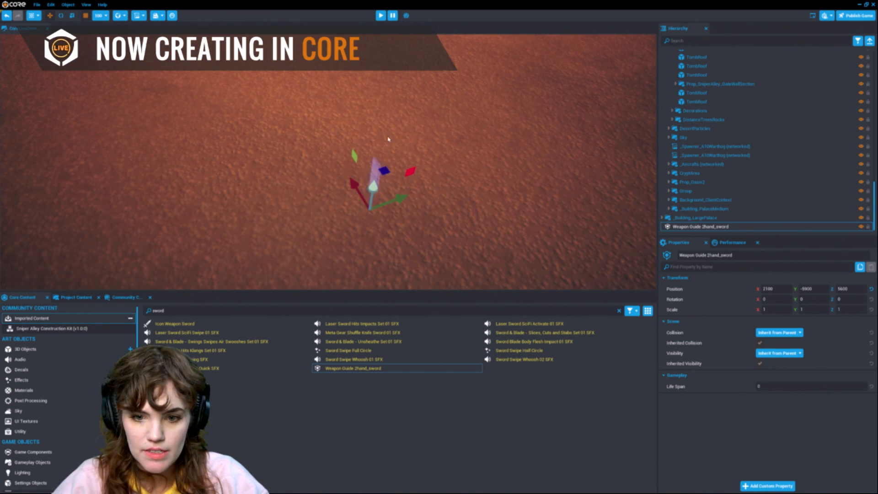
pyautogui.moveTo(388, 144); pyautogui.dragTo(391, 87)
pyautogui.moveTo(392, 148); pyautogui.dragTo(511, 176, button='right')
pyautogui.press('w')
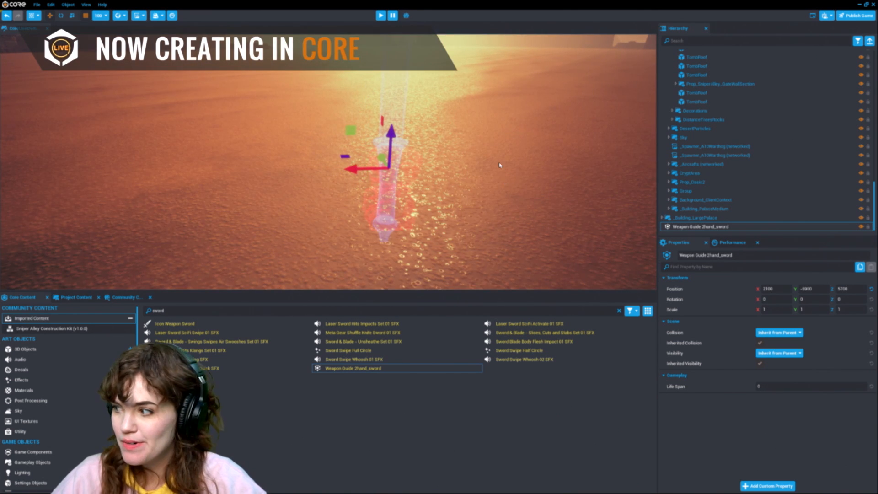
pyautogui.scroll(-3, 498, 167)
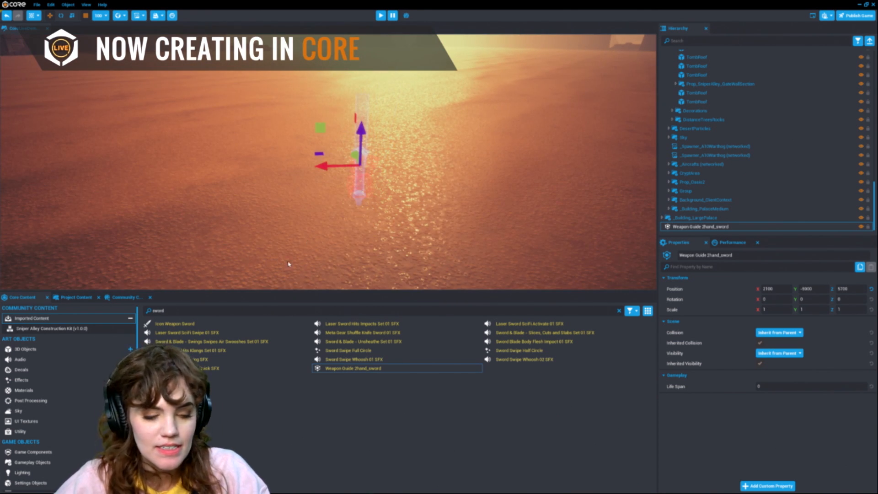
pyautogui.moveTo(430, 176); pyautogui.dragTo(403, 204, button='right')
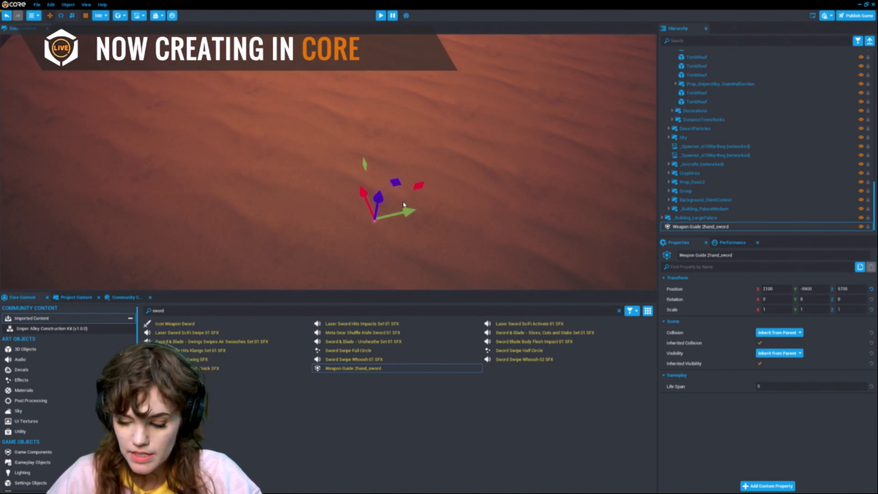
pyautogui.click(727, 226)
pyautogui.press('Delete')
# Step: Fly around the viewport to survey the open areas inside the arena walls
pyautogui.moveTo(324, 269); pyautogui.dragTo(400, 243, button='right')
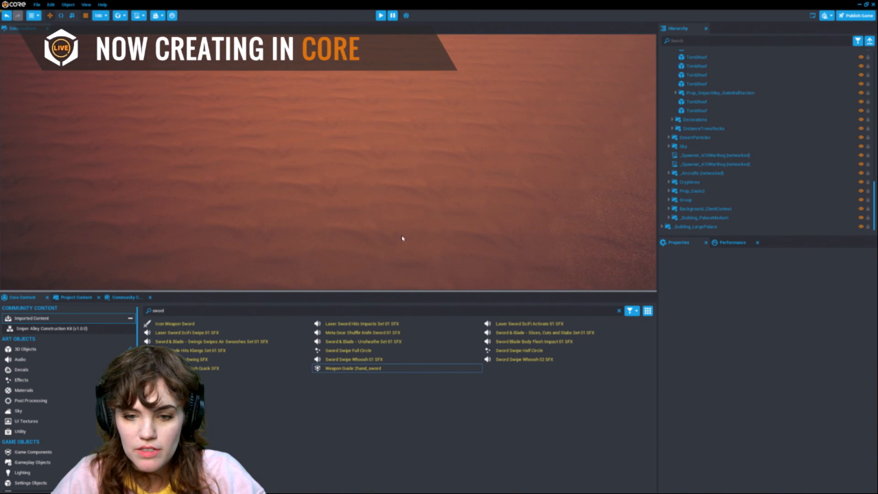
pyautogui.scroll(-10, 425, 214)
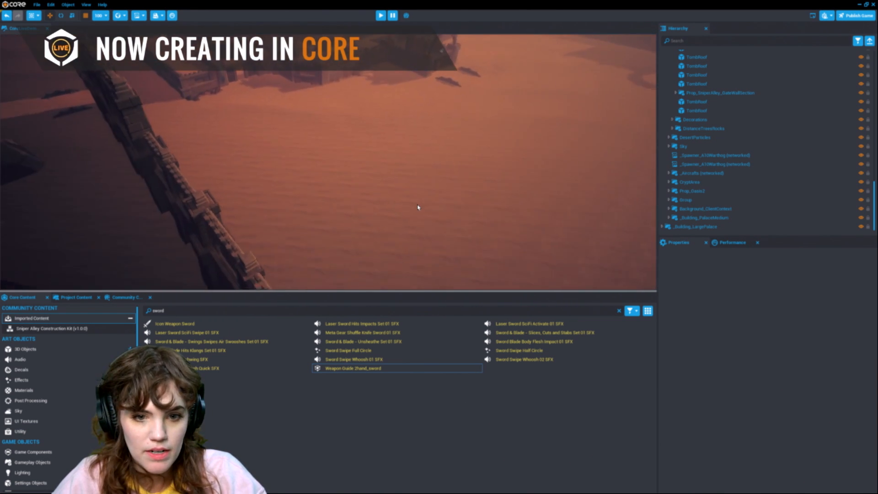
pyautogui.scroll(-5, 417, 208)
pyautogui.moveTo(418, 208); pyautogui.dragTo(329, 221, button='right')
pyautogui.scroll(-3, 331, 209)
pyautogui.moveTo(468, 158); pyautogui.dragTo(288, 194, button='middle')
pyautogui.moveTo(488, 179); pyautogui.dragTo(323, 172, button='middle')
pyautogui.scroll(-3, 502, 172)
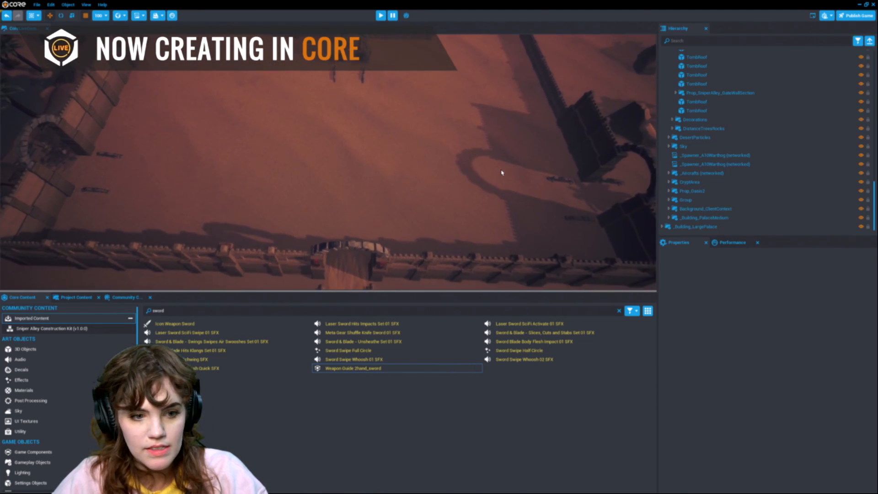
pyautogui.moveTo(501, 172); pyautogui.dragTo(508, 162, button='right')
pyautogui.scroll(-3, 508, 162)
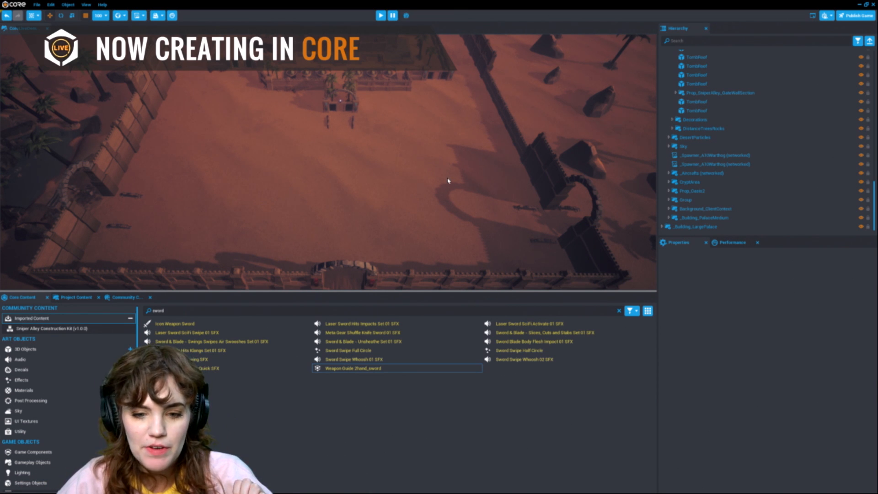
pyautogui.scroll(-5, 448, 180)
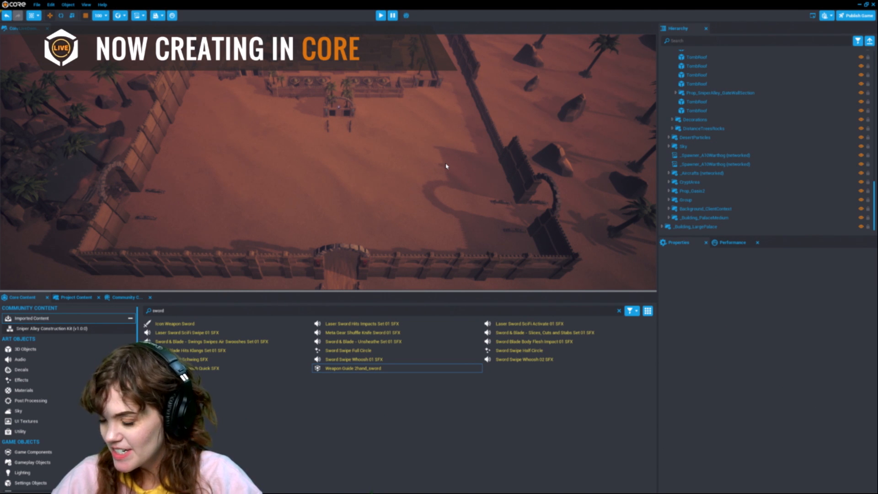
pyautogui.scroll(4, 427, 167)
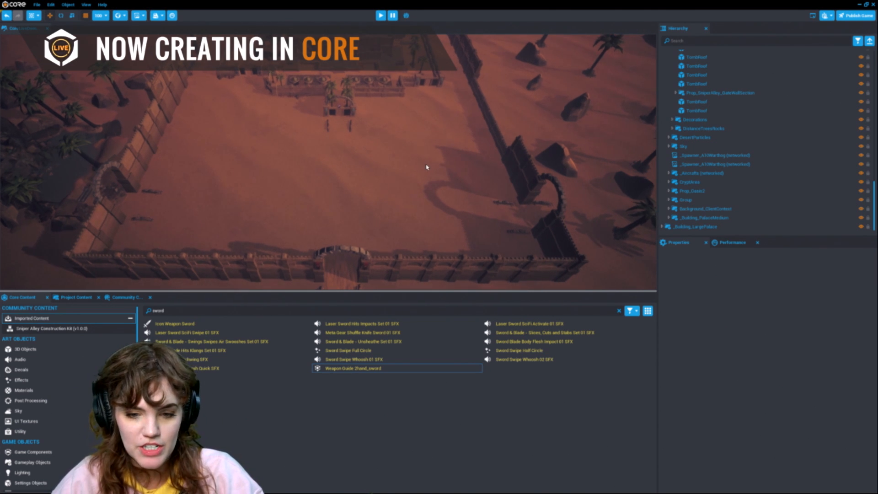
pyautogui.scroll(-5, 427, 167)
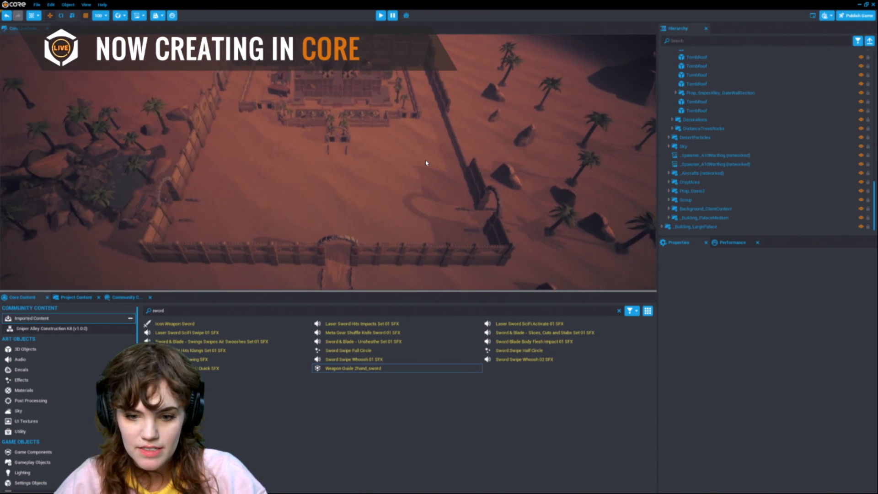
pyautogui.scroll(3, 426, 164)
pyautogui.scroll(3, 426, 164)
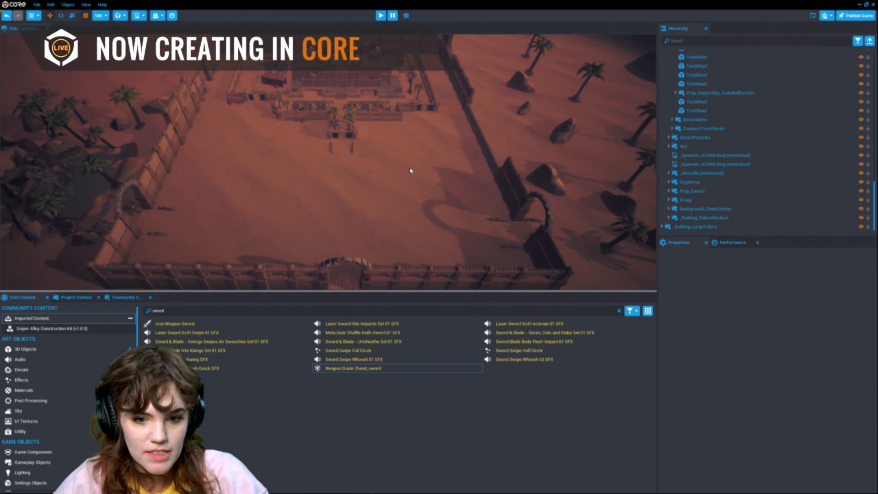
# Step: Browse Project Content and the Core Content Game Components and 3D Objects categories
pyautogui.click(69, 297)
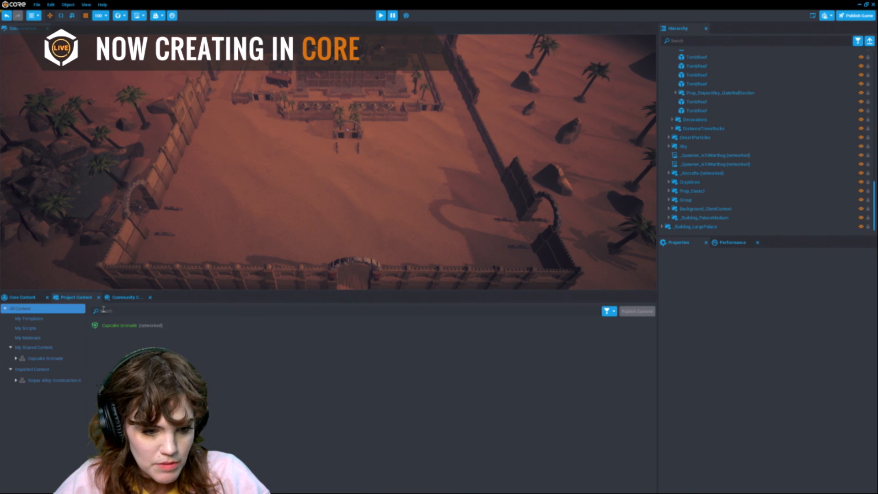
pyautogui.click(22, 298)
pyautogui.moveTo(473, 151); pyautogui.dragTo(305, 153, button='right')
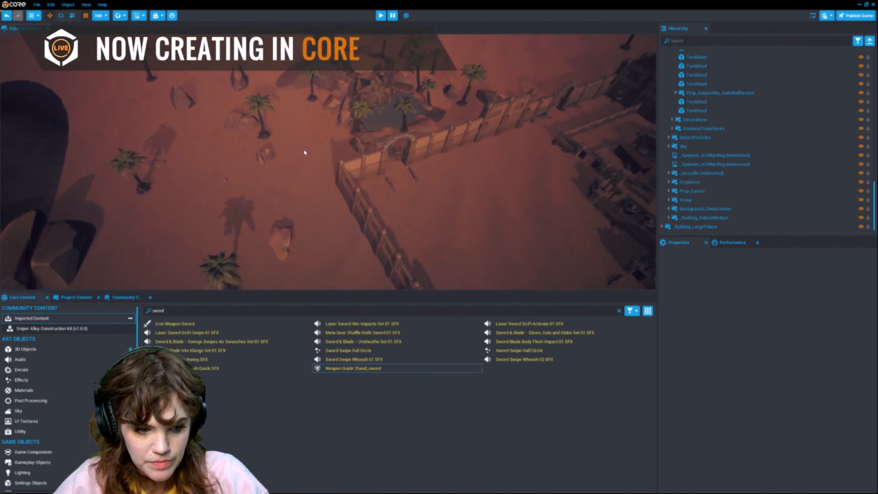
pyautogui.press('d')
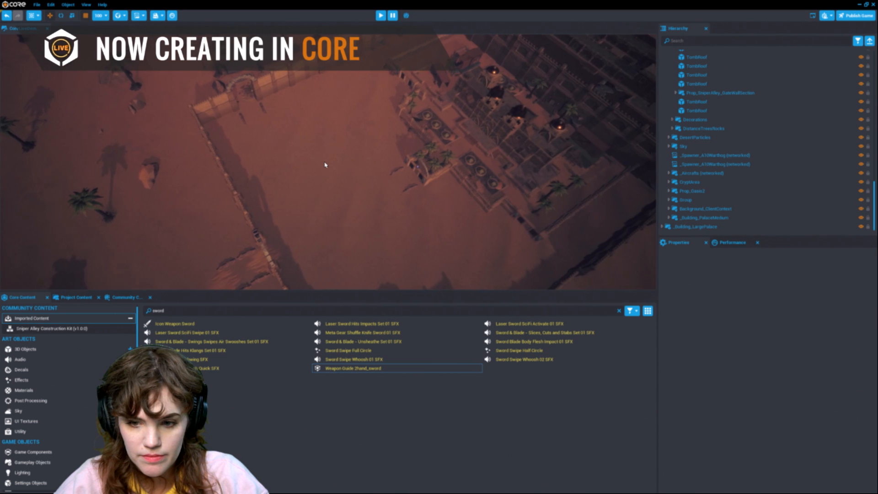
pyautogui.moveTo(328, 165); pyautogui.dragTo(242, 163, button='right')
pyautogui.scroll(-2, 286, 146)
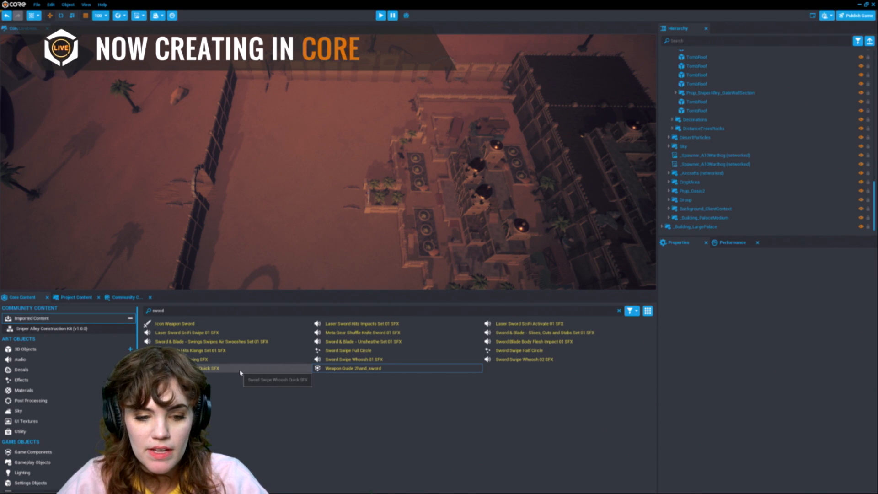
pyautogui.scroll(-1, 78, 418)
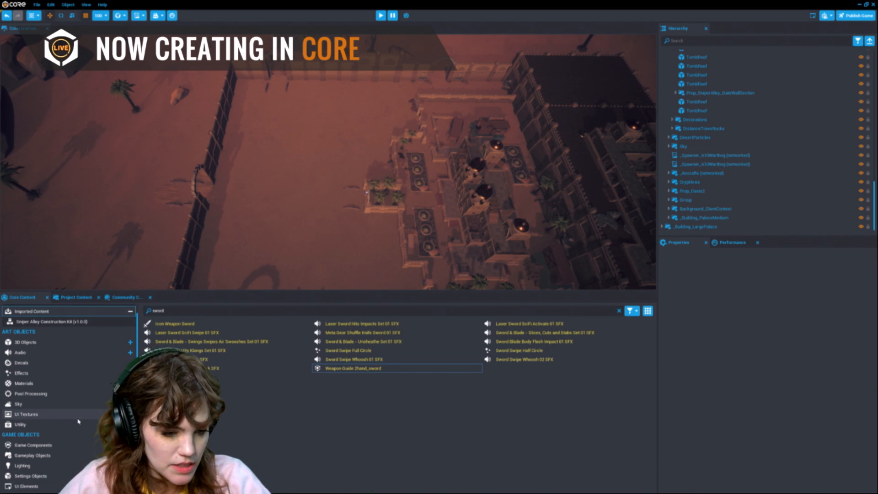
pyautogui.click(57, 447)
pyautogui.scroll(-2, 574, 341)
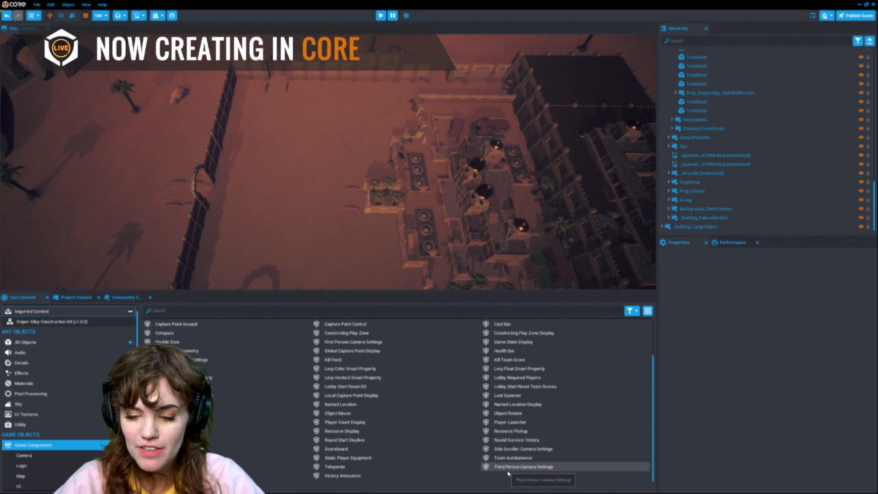
pyautogui.scroll(2, 366, 470)
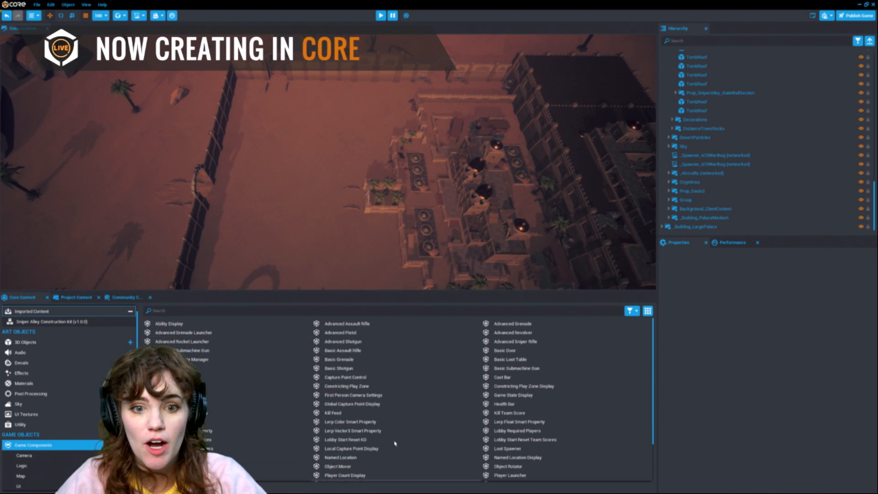
pyautogui.scroll(-3, 66, 469)
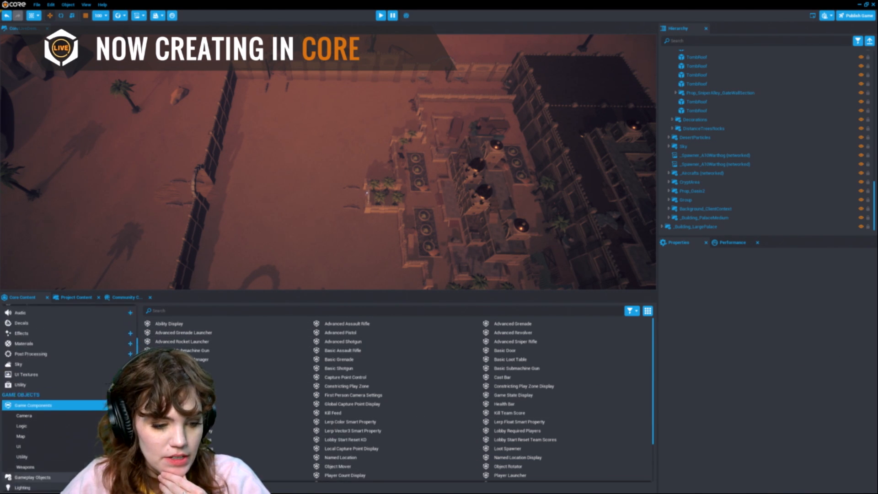
pyautogui.scroll(4, 66, 478)
pyautogui.click(53, 351)
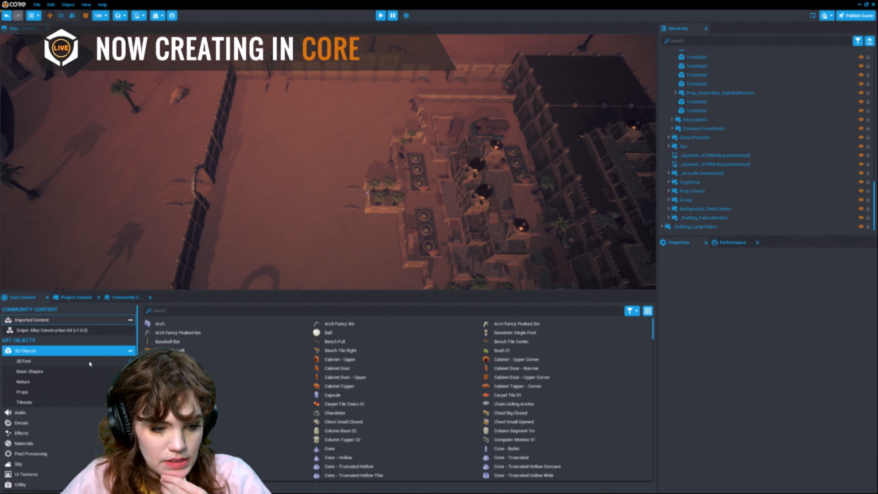
pyautogui.click(134, 351)
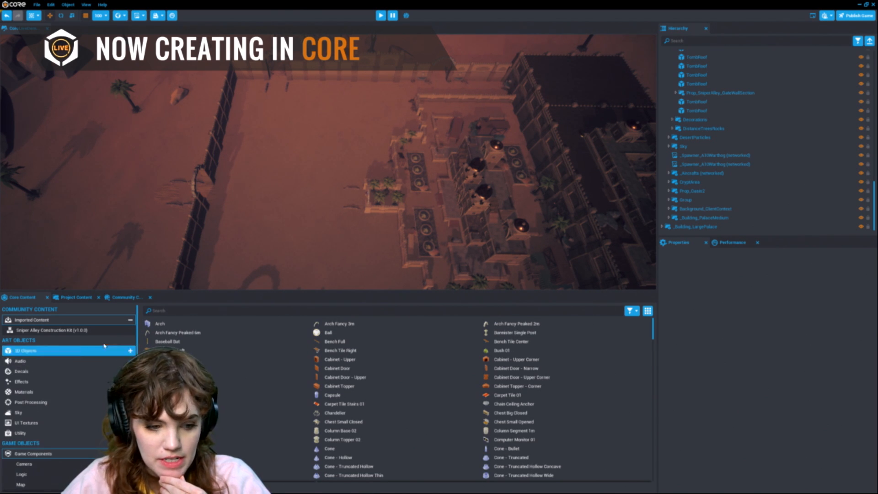
# Step: Switch between the content tabs to show the imported Sniper Alley Construction Kit items
pyautogui.click(63, 334)
pyautogui.click(81, 299)
pyautogui.click(123, 299)
pyautogui.click(79, 297)
pyautogui.click(120, 298)
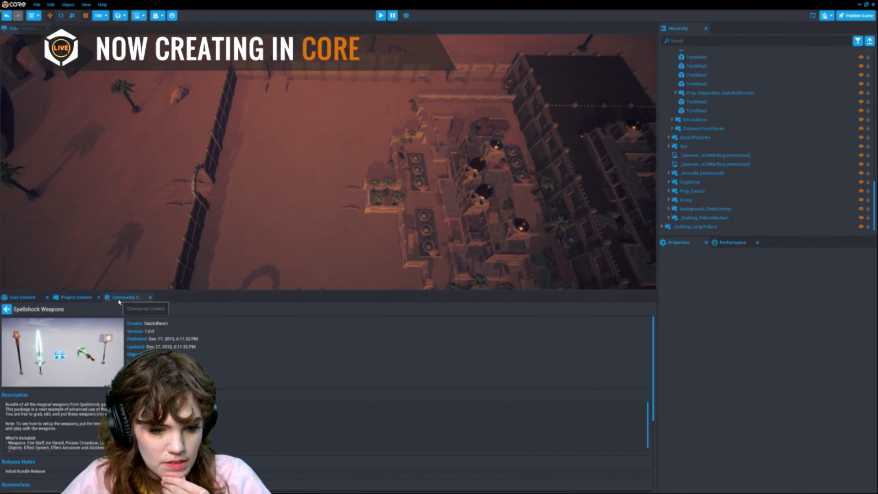
pyautogui.click(37, 302)
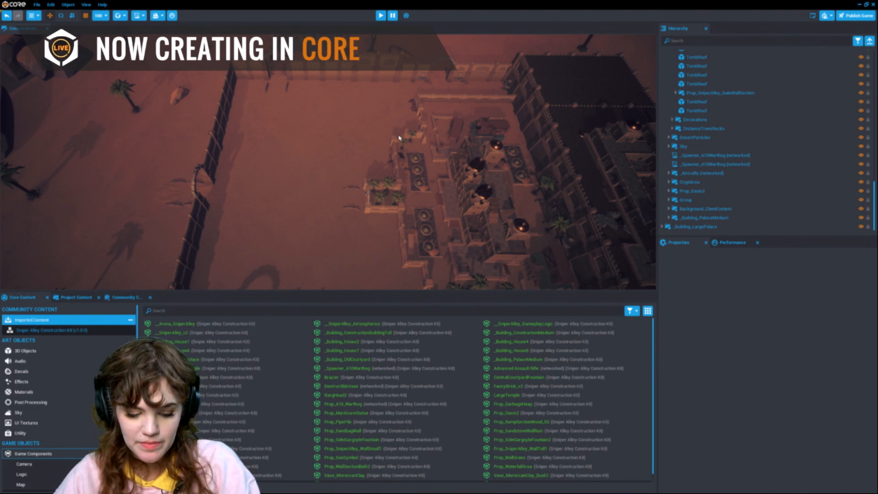
# Step: Place _Building_House7 from the Sniper Alley kit inside the arena walls
pyautogui.scroll(6, 398, 137)
pyautogui.moveTo(399, 137); pyautogui.dragTo(401, 128, button='right')
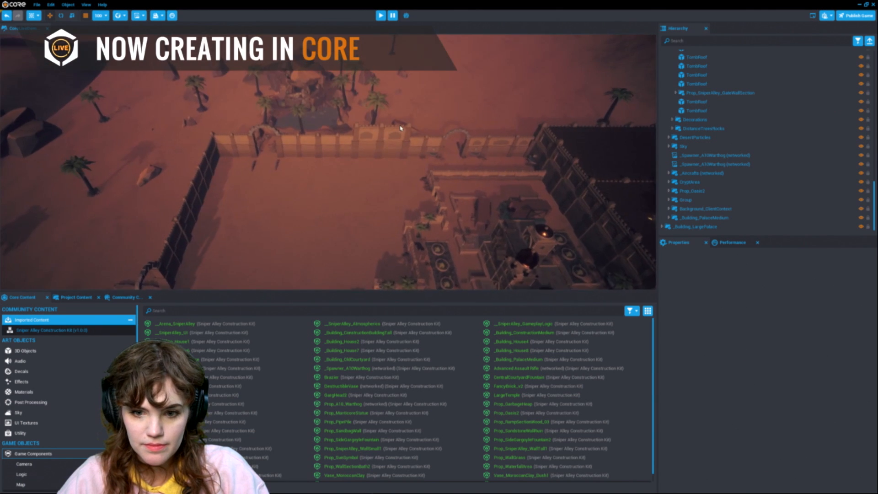
pyautogui.scroll(8, 401, 130)
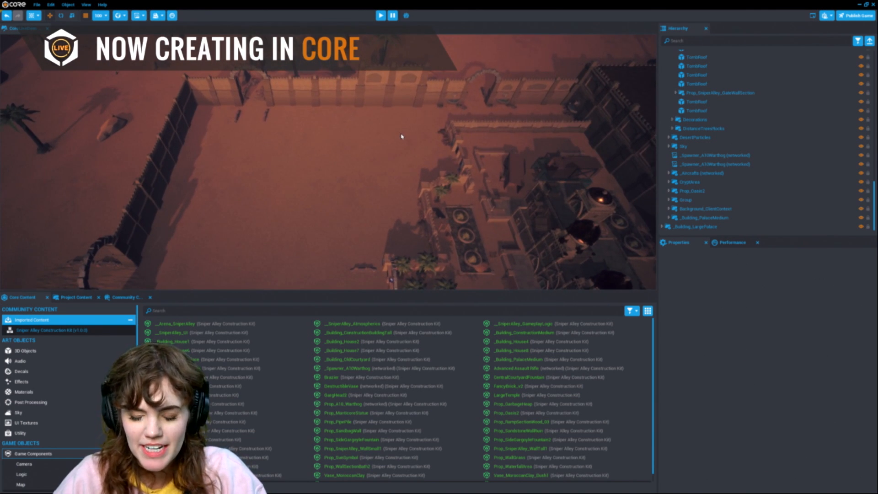
pyautogui.scroll(3, 403, 142)
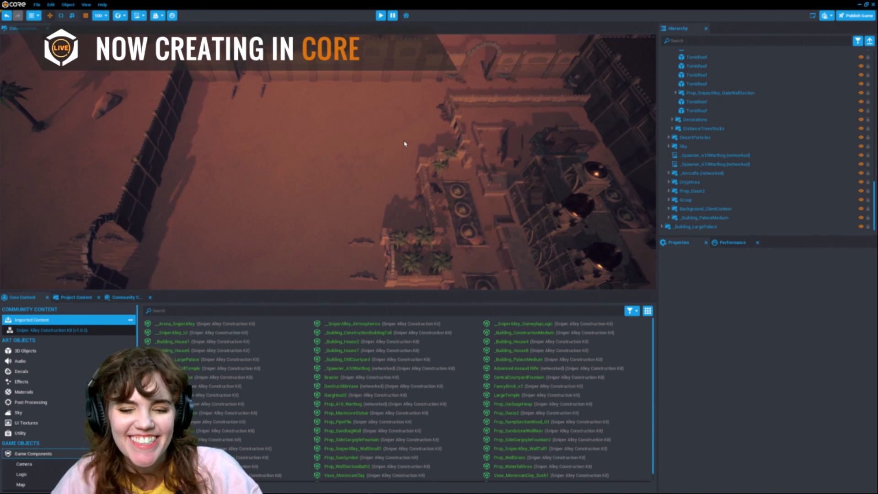
pyautogui.scroll(5, 404, 143)
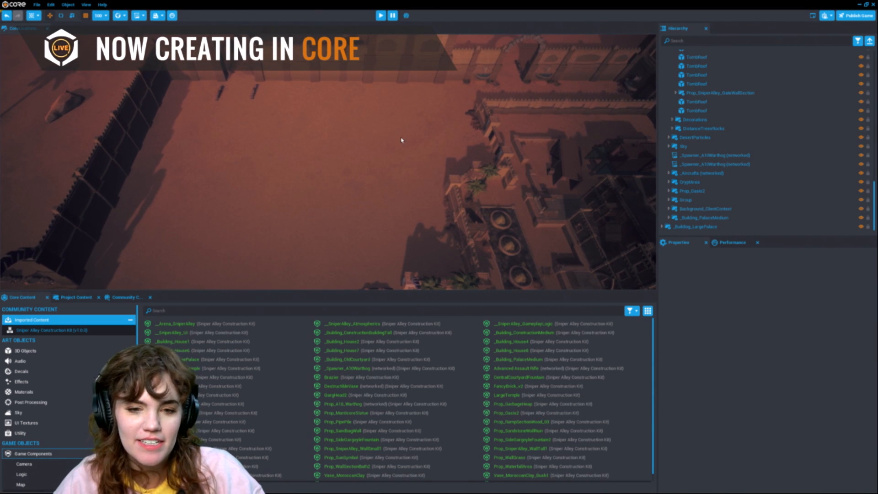
pyautogui.scroll(-1, 401, 141)
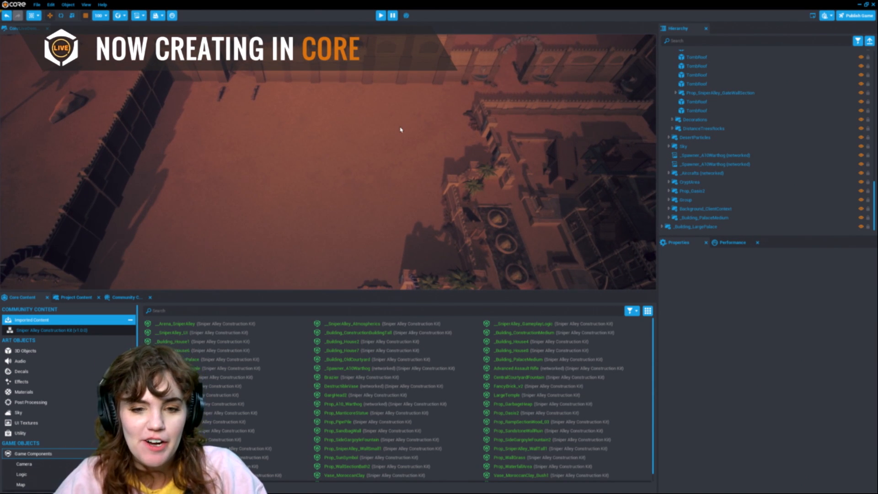
pyautogui.scroll(-3, 402, 132)
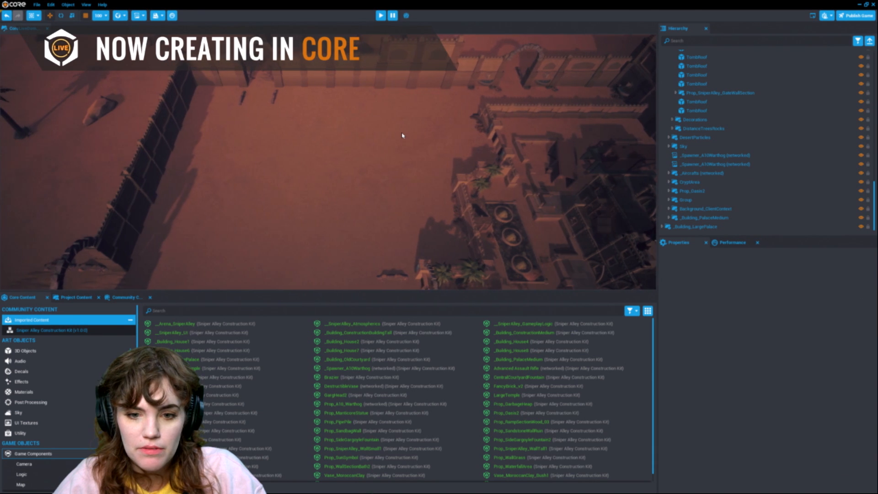
pyautogui.scroll(-2, 401, 137)
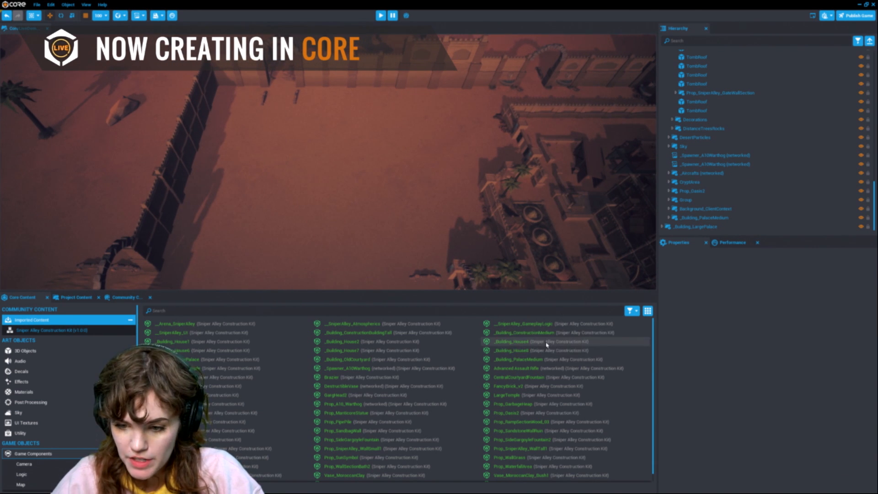
pyautogui.moveTo(343, 353); pyautogui.dragTo(482, 176)
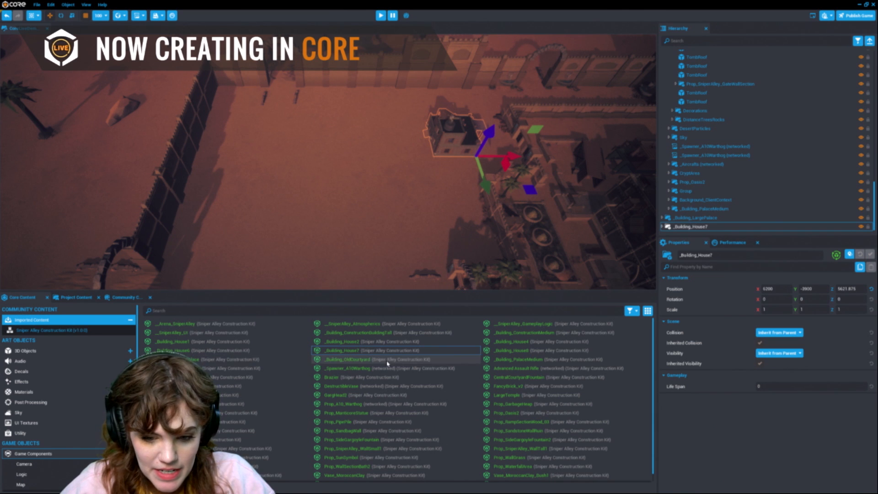
# Step: Place _Building_House6 in the open sand beside _Building_House7
pyautogui.moveTo(351, 158); pyautogui.dragTo(364, 139)
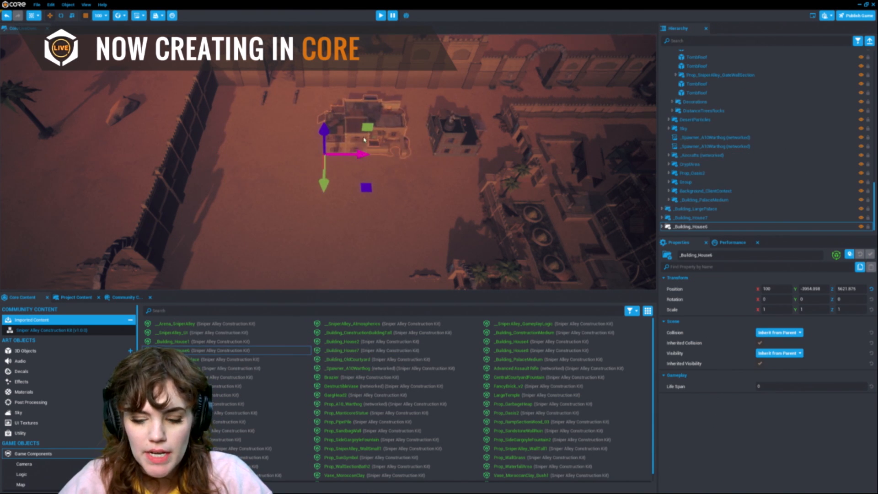
pyautogui.click(479, 145)
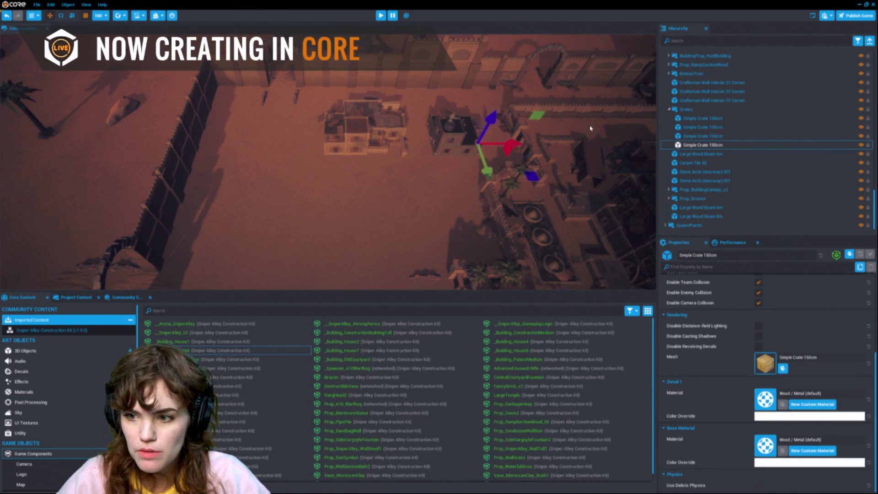
pyautogui.scroll(-10, 783, 133)
pyautogui.scroll(10, 770, 124)
pyautogui.scroll(5, 771, 134)
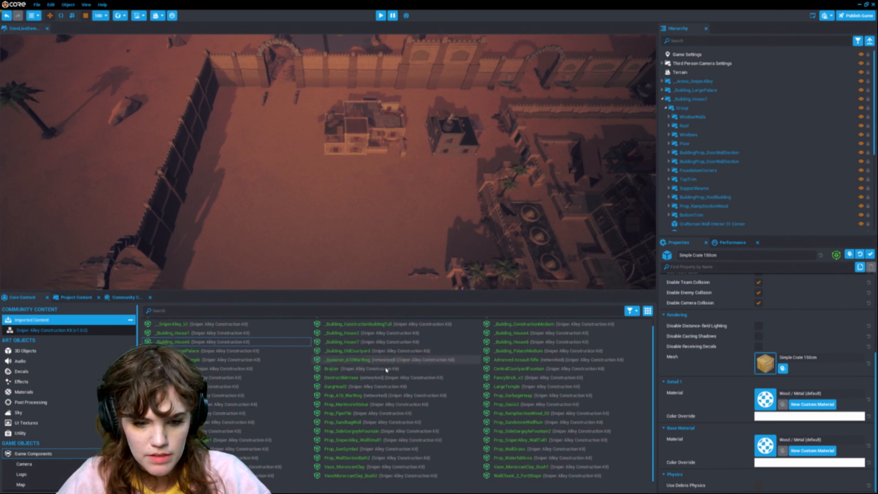
# Step: Place _Building_OldCourtyard in the arena's open area
pyautogui.scroll(-10, 399, 228)
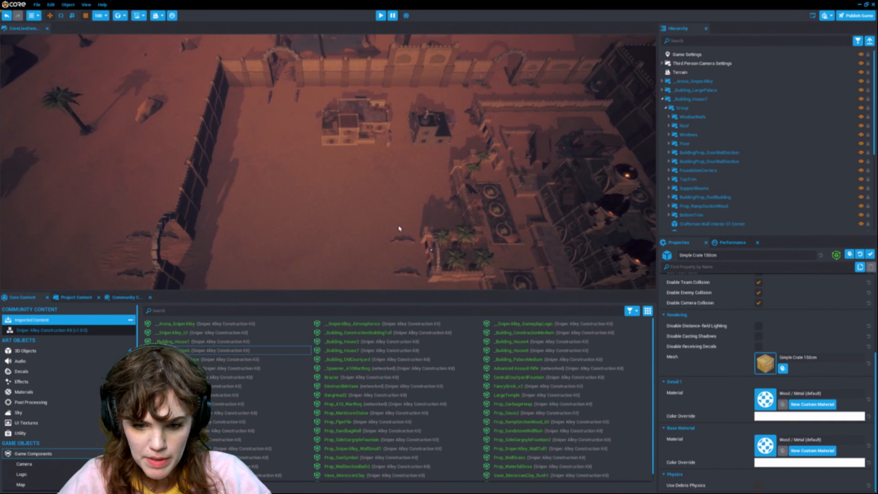
pyautogui.scroll(-2, 399, 228)
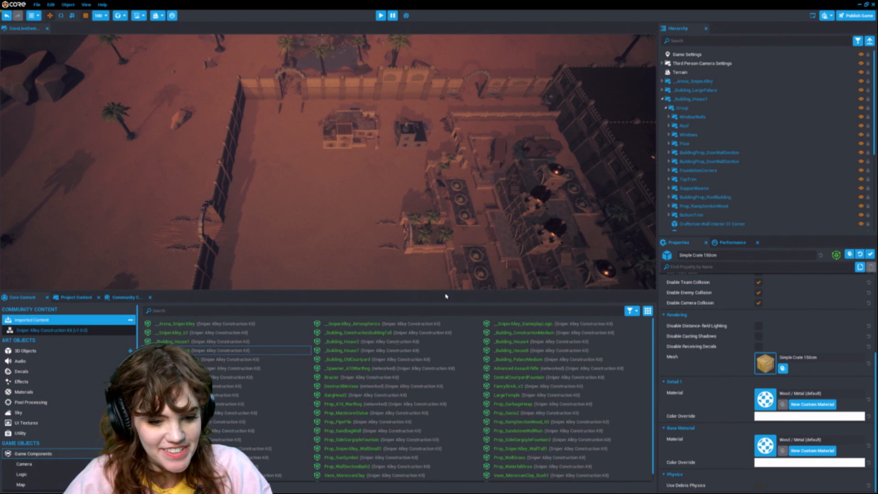
pyautogui.moveTo(407, 360); pyautogui.dragTo(284, 212)
# Step: Rotate _Building_OldCourtyard by -90 degrees and move it next to the two houses
pyautogui.click(352, 122)
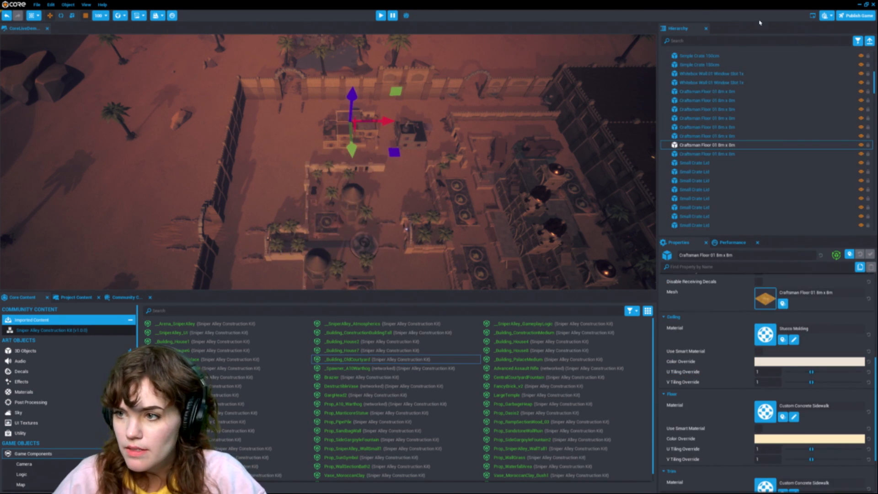
pyautogui.scroll(2, 728, 72)
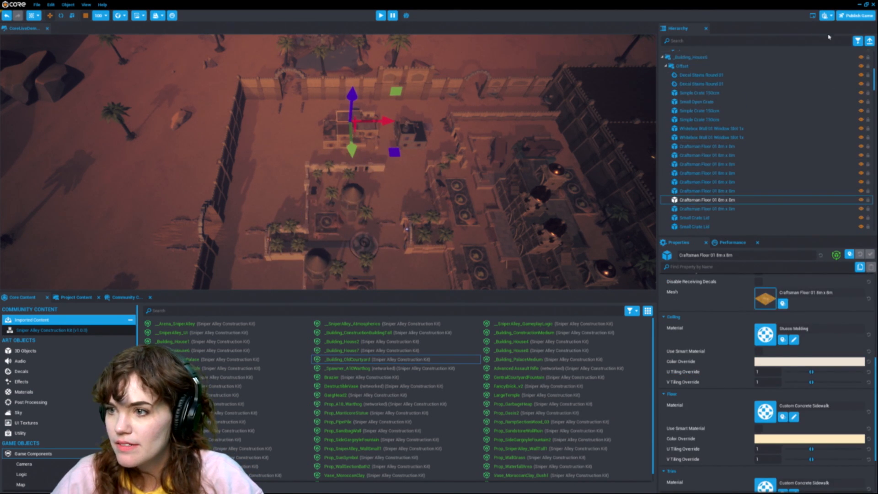
pyautogui.click(823, 66)
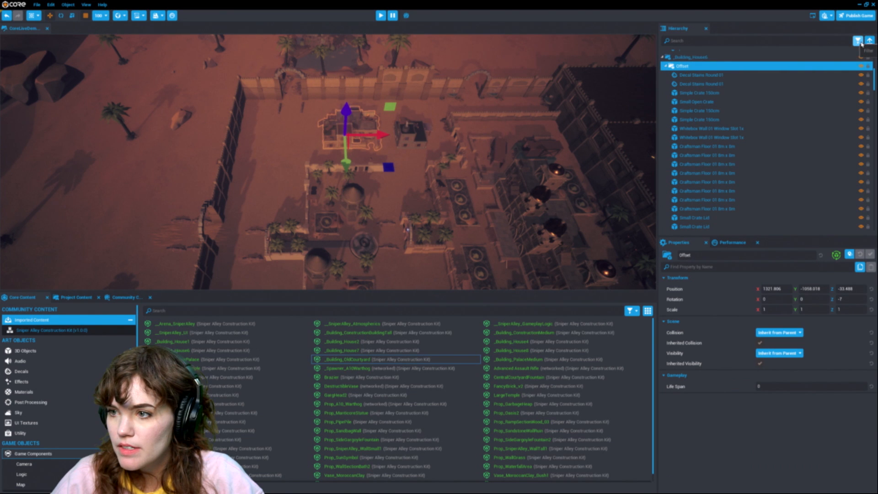
pyautogui.click(869, 41)
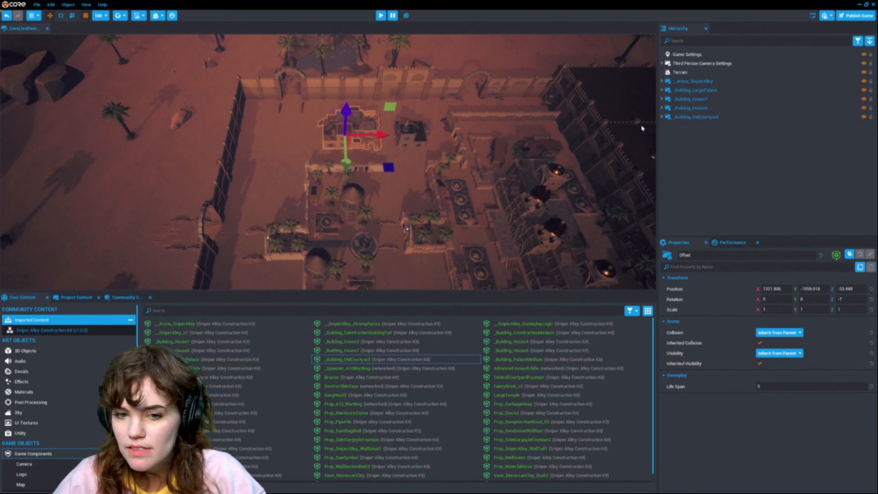
pyautogui.click(704, 118)
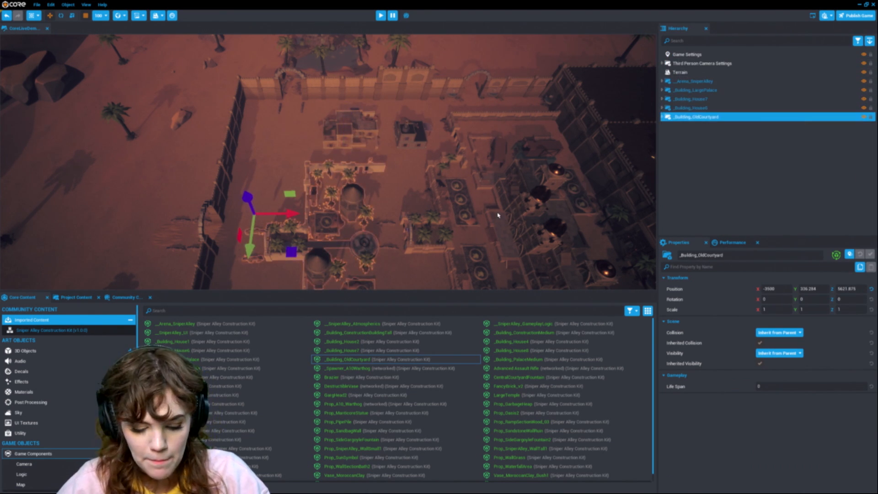
pyautogui.press('e')
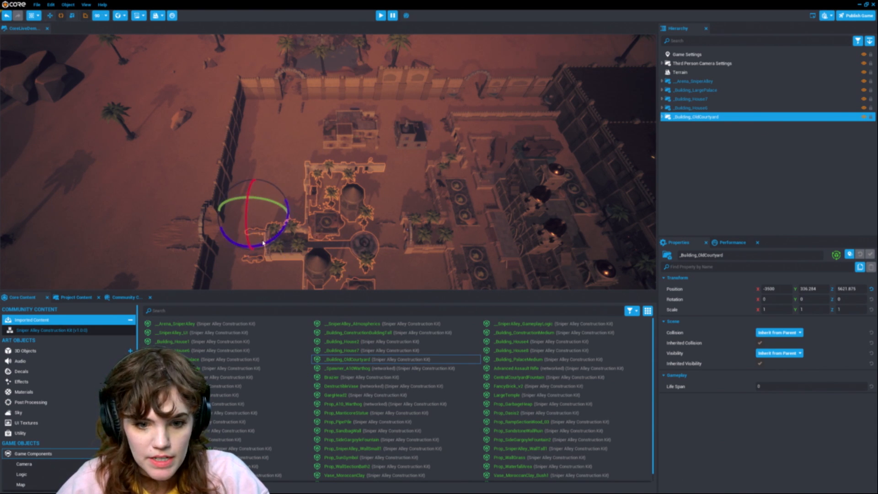
pyautogui.moveTo(262, 241); pyautogui.dragTo(303, 249)
pyautogui.press('w')
pyautogui.moveTo(291, 213); pyautogui.dragTo(336, 220)
pyautogui.moveTo(297, 250); pyautogui.dragTo(297, 224)
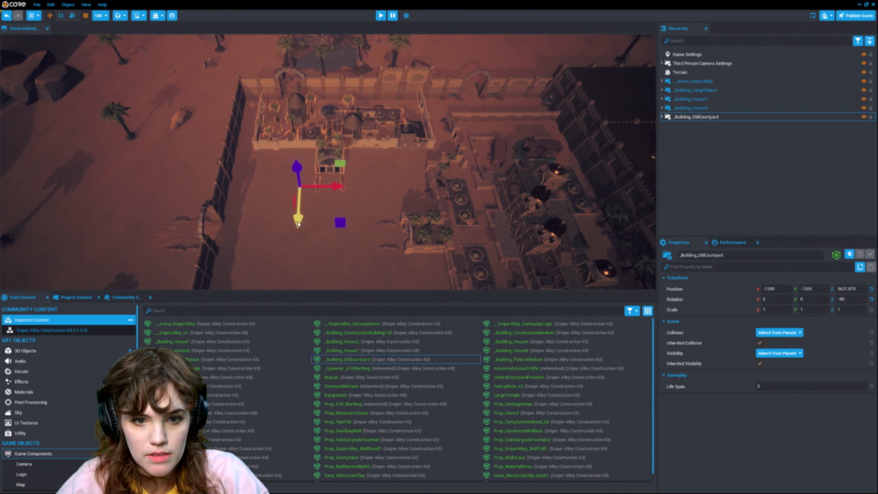
# Step: Reposition _Building_House6 and _Building_House7 around the courtyard
pyautogui.click(759, 99)
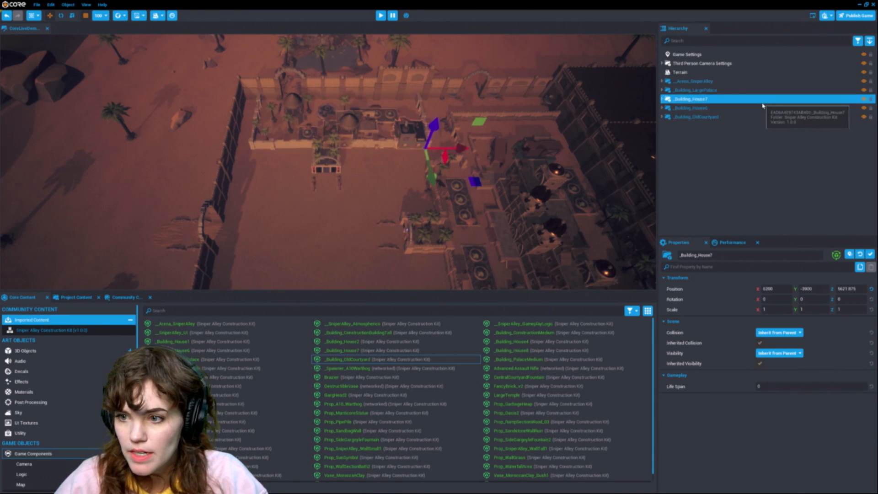
pyautogui.keyDown('ctrl'); pyautogui.click(716, 108); pyautogui.keyUp('ctrl')
pyautogui.moveTo(357, 158); pyautogui.dragTo(297, 289)
pyautogui.moveTo(419, 185); pyautogui.dragTo(458, 140, button='right')
pyautogui.press('w')
pyautogui.press('w')
pyautogui.moveTo(366, 157); pyautogui.dragTo(397, 111, button='middle')
pyautogui.moveTo(397, 111); pyautogui.dragTo(489, 135, button='right')
pyautogui.press('w')
# Step: Inspect the placed courtyard buildings up close and fly back out over the arena
pyautogui.click(339, 197)
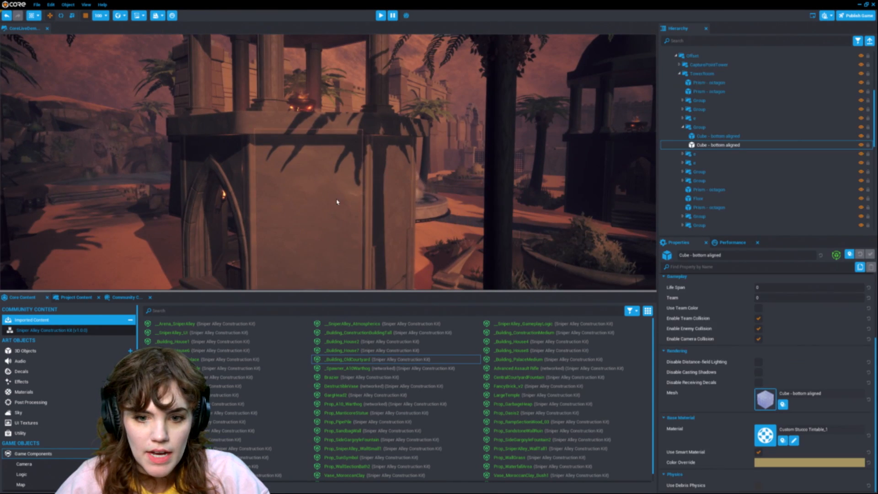
pyautogui.press('f')
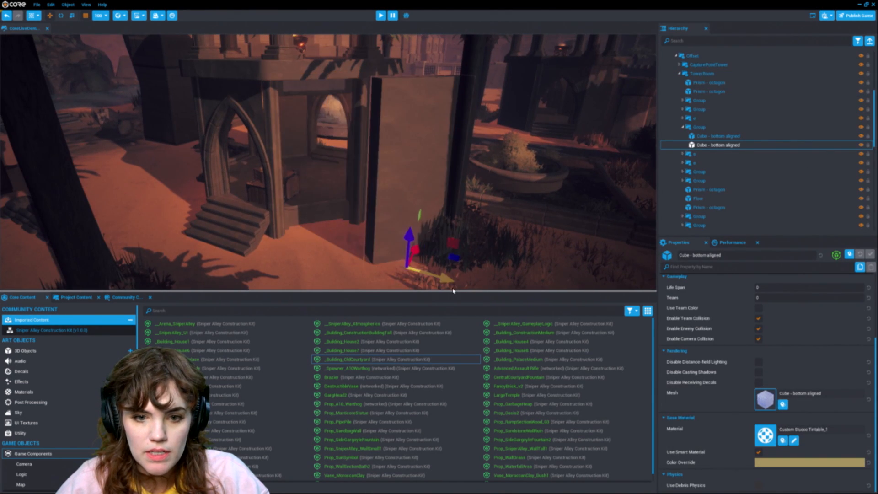
pyautogui.click(464, 191)
pyautogui.press('f')
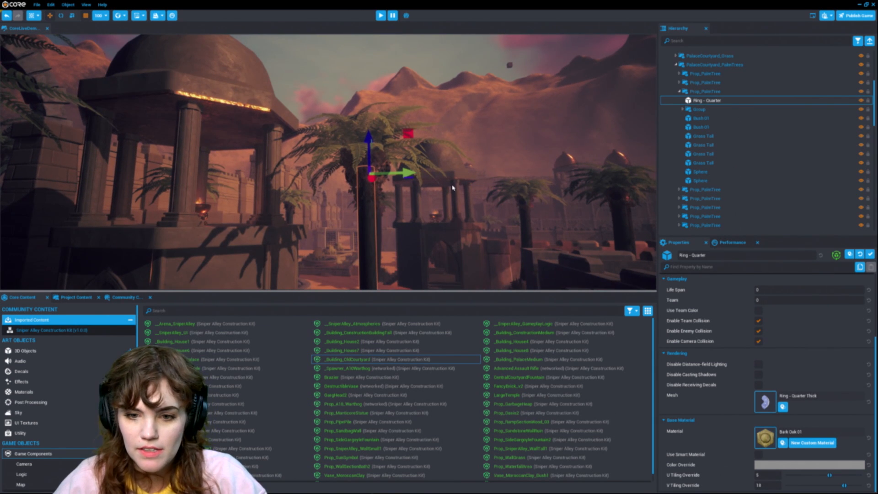
pyautogui.moveTo(436, 189); pyautogui.dragTo(416, 153, button='right')
pyautogui.press('s')
pyautogui.press('s')
pyautogui.press('s')
pyautogui.moveTo(417, 152); pyautogui.dragTo(410, 89, button='middle')
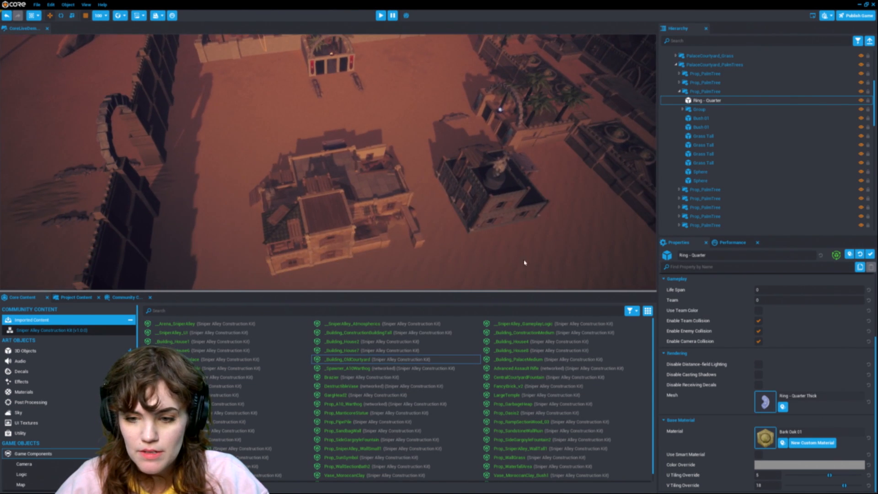
pyautogui.moveTo(520, 263); pyautogui.dragTo(415, 122, button='middle')
pyautogui.scroll(-5, 467, 133)
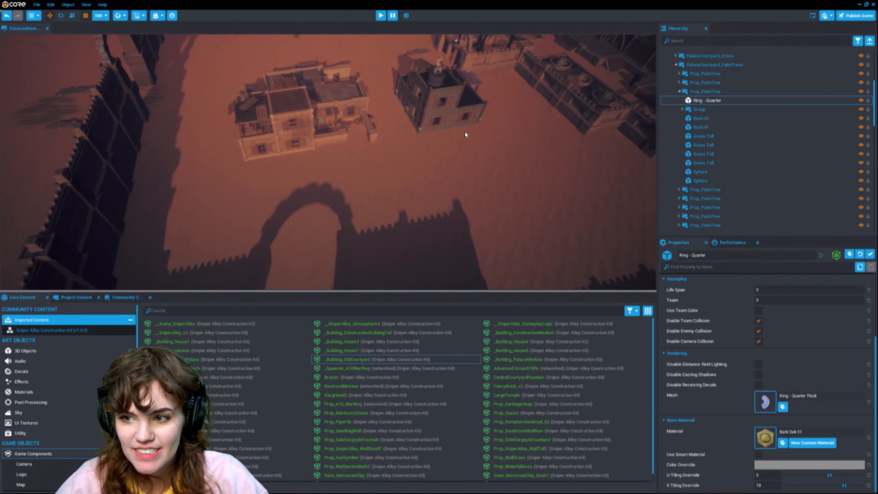
pyautogui.click(858, 41)
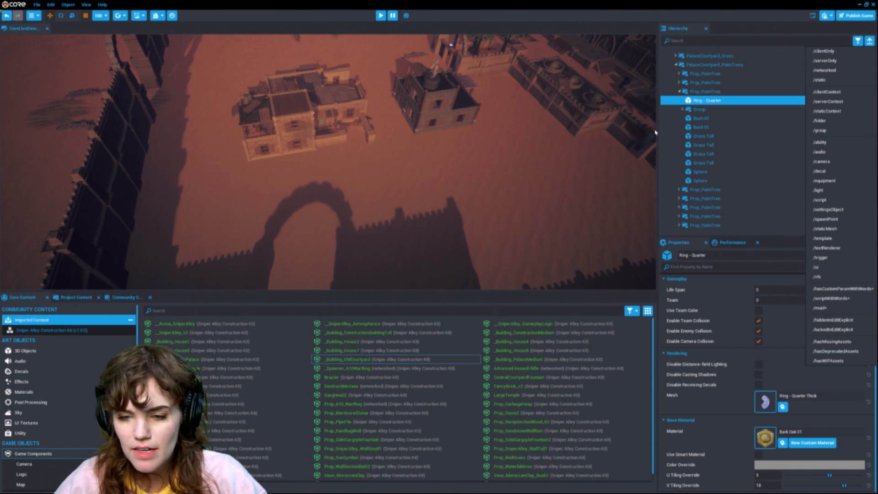
pyautogui.scroll(5, 732, 160)
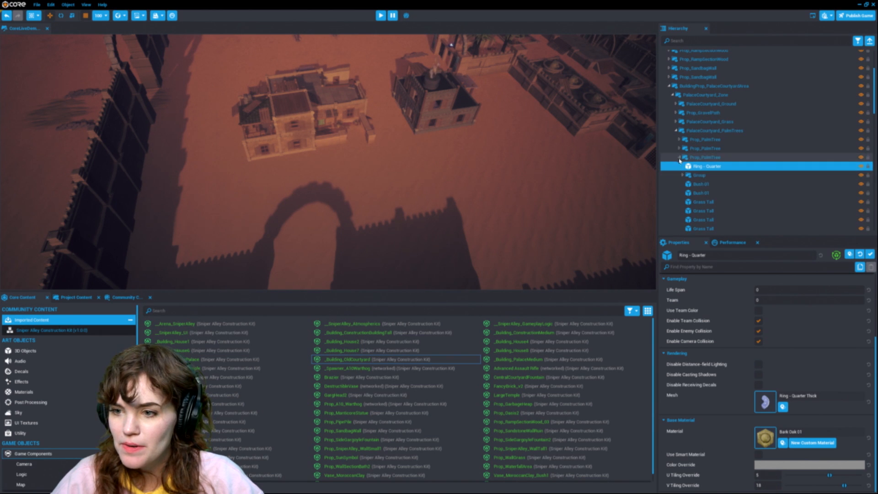
pyautogui.click(679, 157)
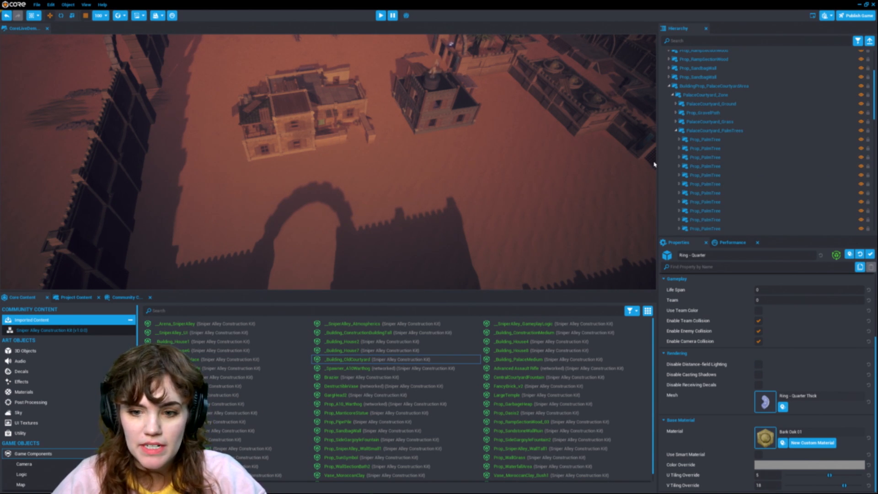
pyautogui.moveTo(483, 231); pyautogui.dragTo(474, 208, button='right')
pyautogui.click(858, 41)
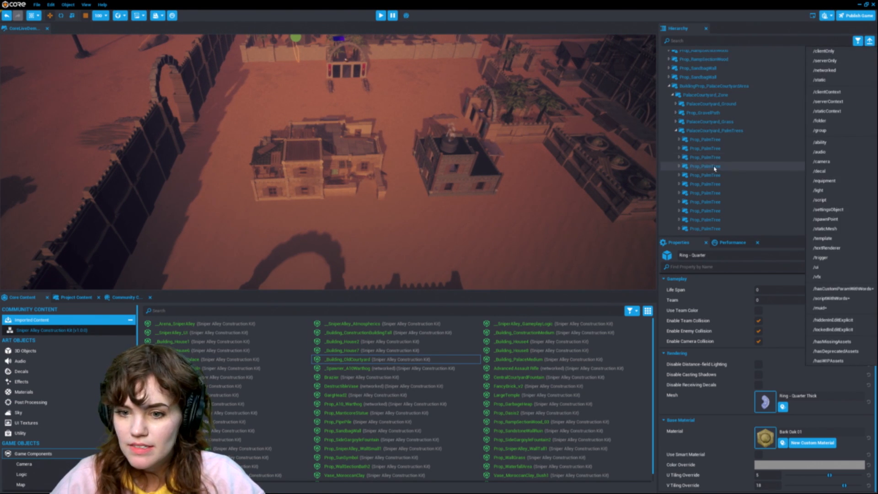
# Step: Browse the Core Content 3D Objects 3D Text and Basic Shapes categories
pyautogui.click(69, 350)
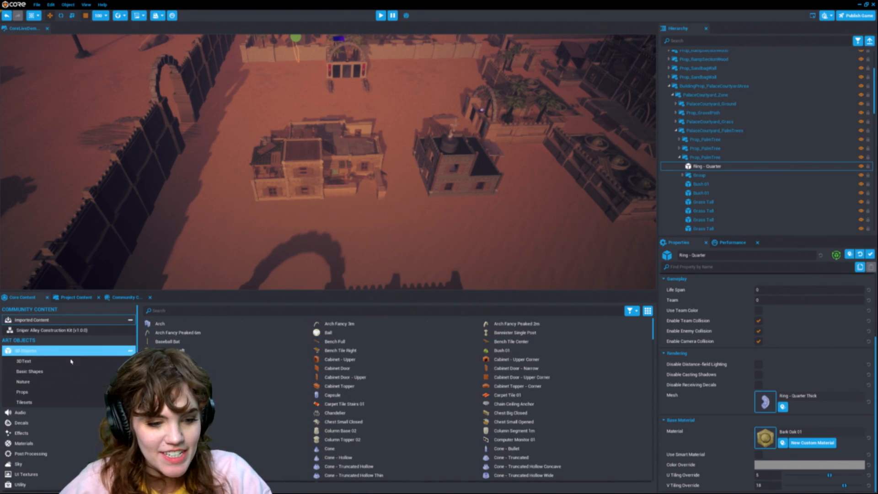
pyautogui.click(61, 361)
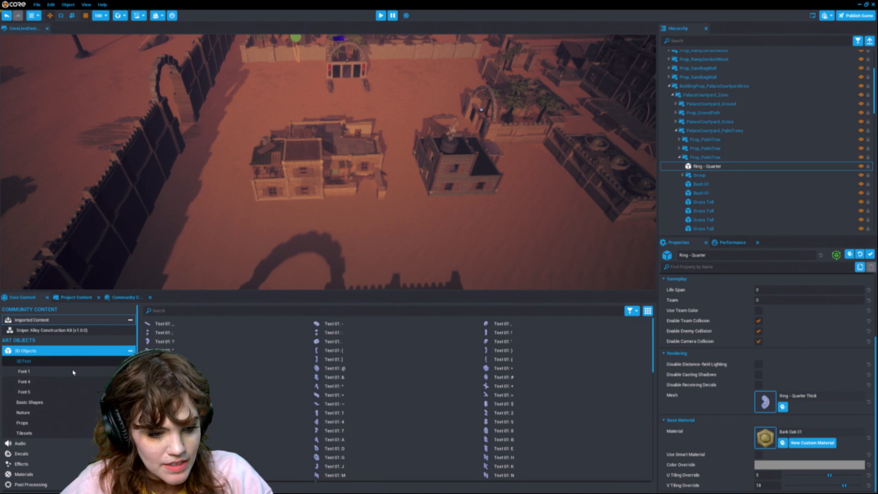
pyautogui.click(75, 400)
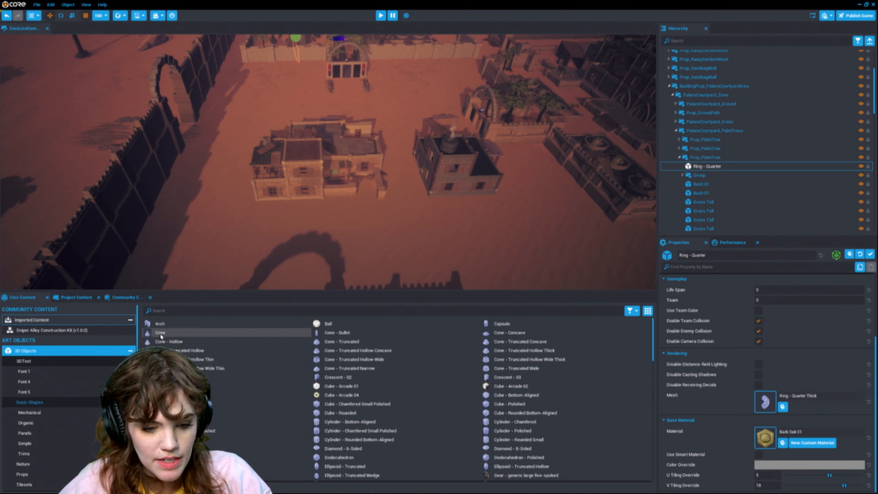
# Step: Place a Cone basic shape in the scene and raise it slightly, showing the shapes as thumbnails
pyautogui.moveTo(416, 237); pyautogui.dragTo(415, 237)
pyautogui.press('f')
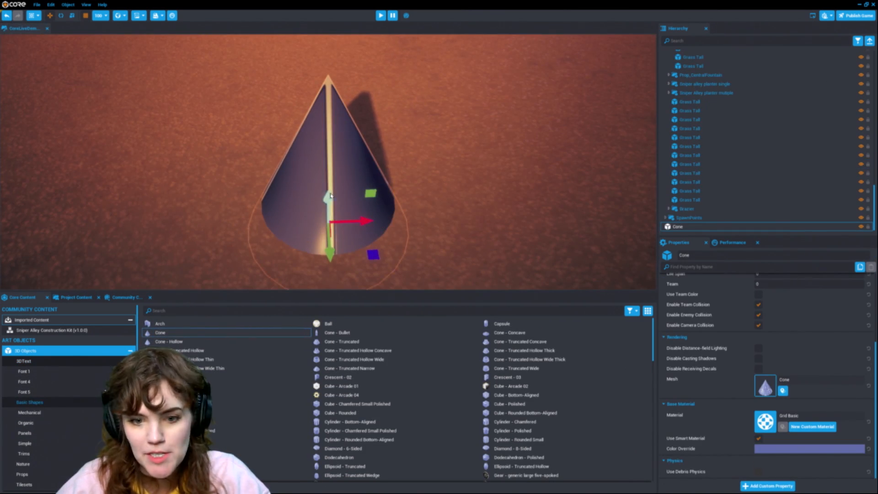
pyautogui.moveTo(325, 142); pyautogui.dragTo(326, 117)
pyautogui.scroll(-5, 348, 207)
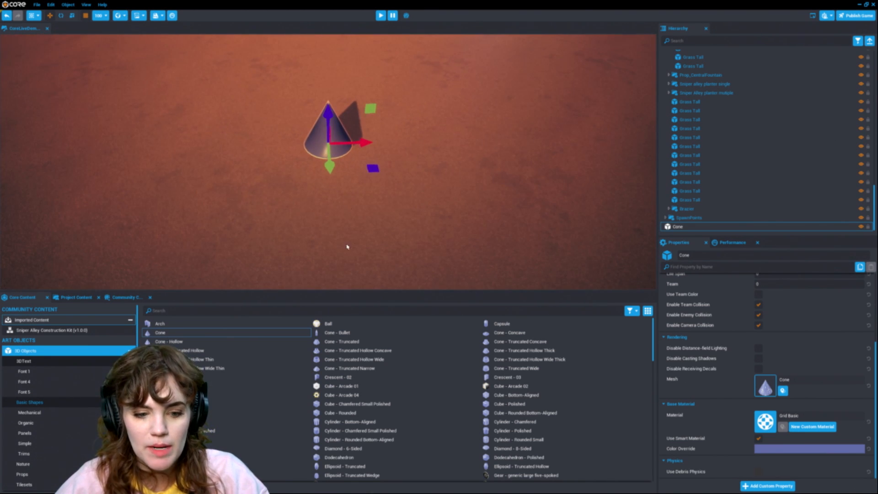
pyautogui.click(648, 311)
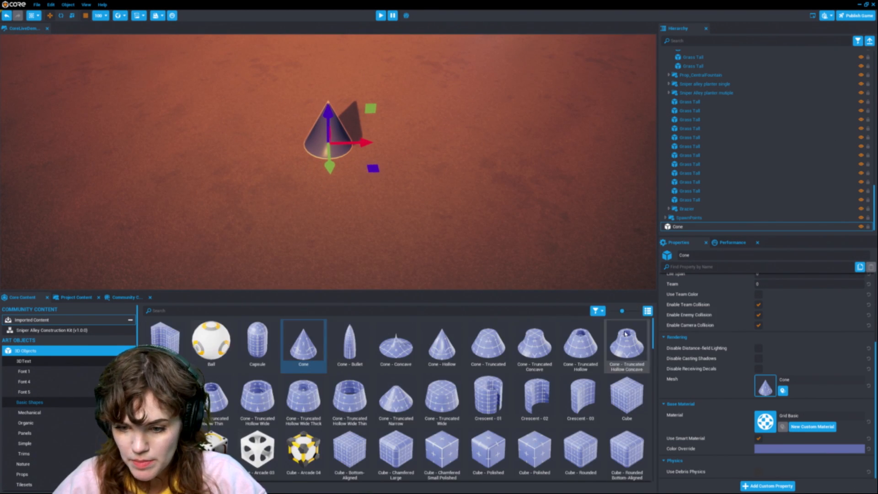
# Step: Add a Cone - Truncated and a Donut basic shape beside the cone
pyautogui.moveTo(498, 349); pyautogui.dragTo(419, 155)
pyautogui.scroll(-5, 407, 391)
pyautogui.scroll(1, 411, 377)
pyautogui.moveTo(343, 396); pyautogui.dragTo(385, 139)
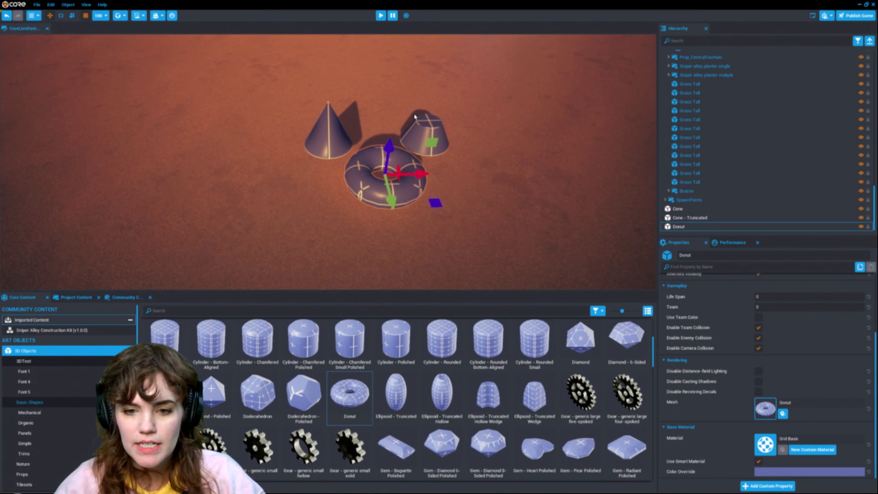
# Step: Delete the placed basic shapes from the scene
pyautogui.moveTo(431, 161); pyautogui.dragTo(415, 145, button='right')
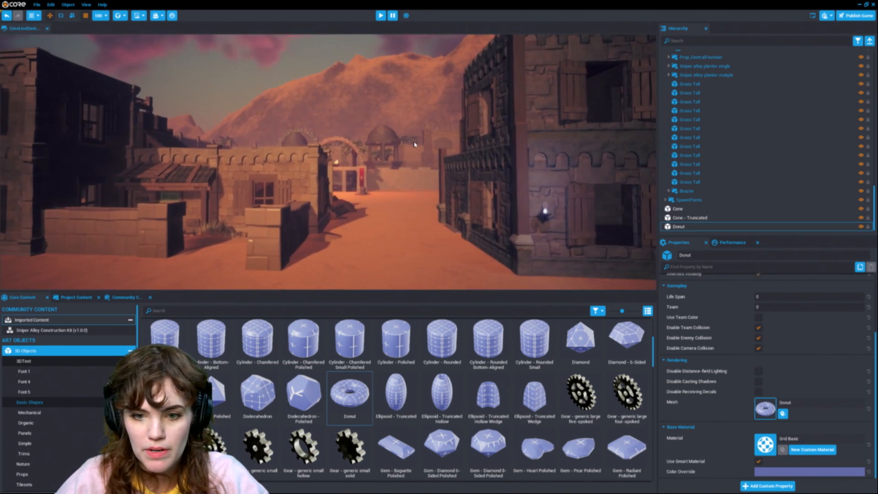
pyautogui.click(350, 143)
pyautogui.press('f')
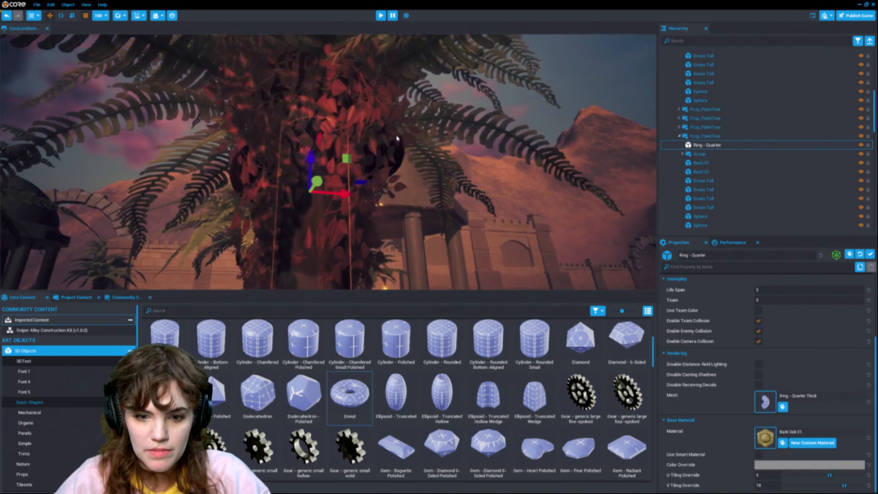
pyautogui.press('s')
pyautogui.moveTo(397, 138); pyautogui.dragTo(575, 204, button='right')
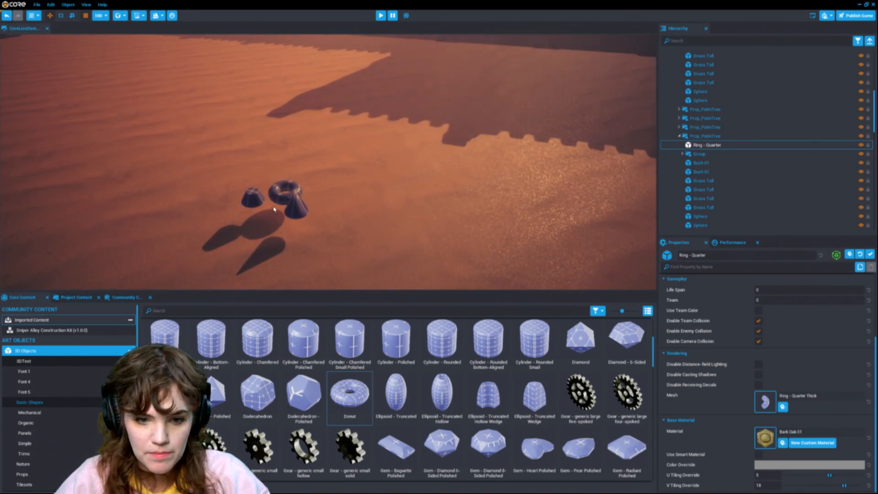
pyautogui.click(293, 212)
pyautogui.press('Delete')
# Step: Select _Building_House7 in the hierarchy and move it toward the lower corner of the arena wall
pyautogui.moveTo(294, 212); pyautogui.dragTo(410, 165, button='right')
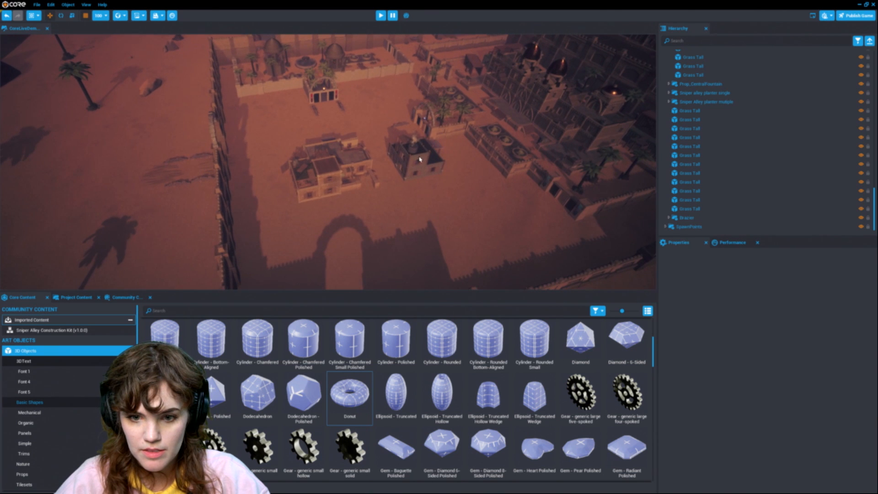
pyautogui.click(410, 165)
pyautogui.click(857, 40)
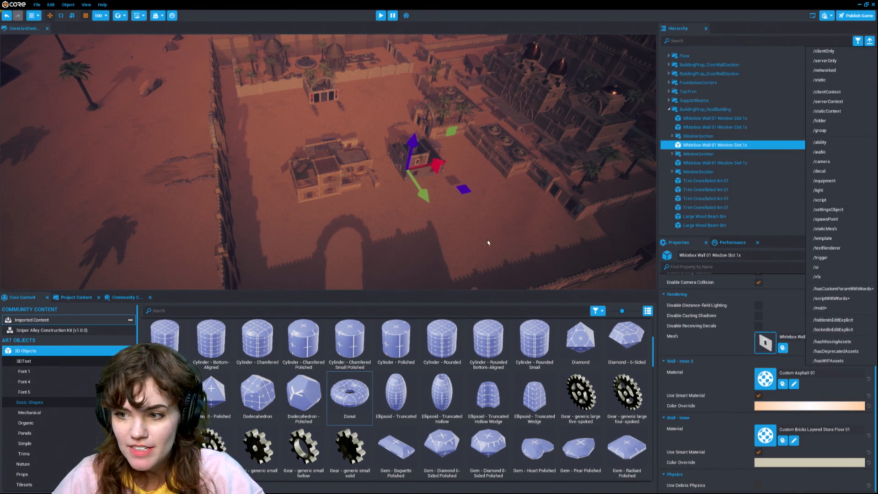
pyautogui.click(861, 40)
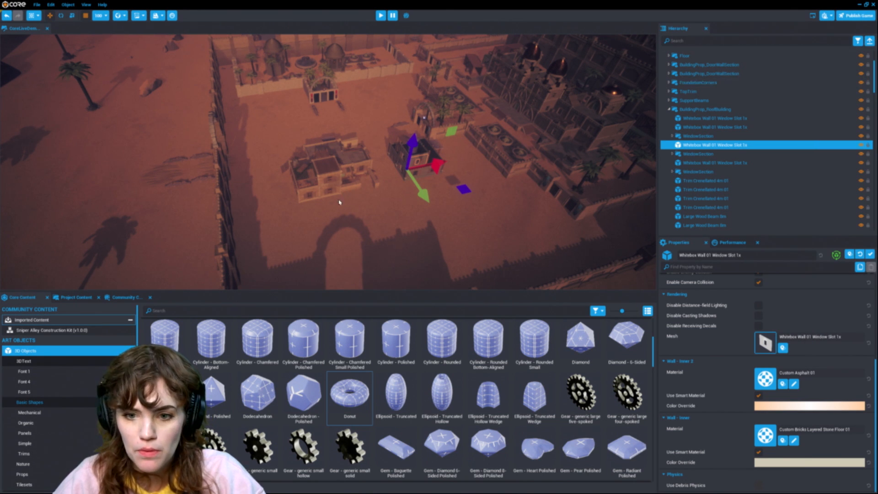
pyautogui.click(698, 110)
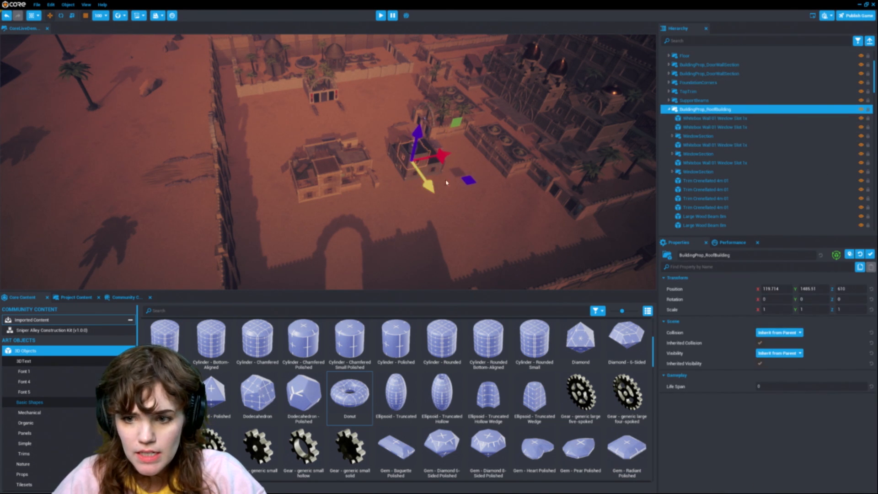
pyautogui.click(669, 109)
pyautogui.scroll(4, 691, 176)
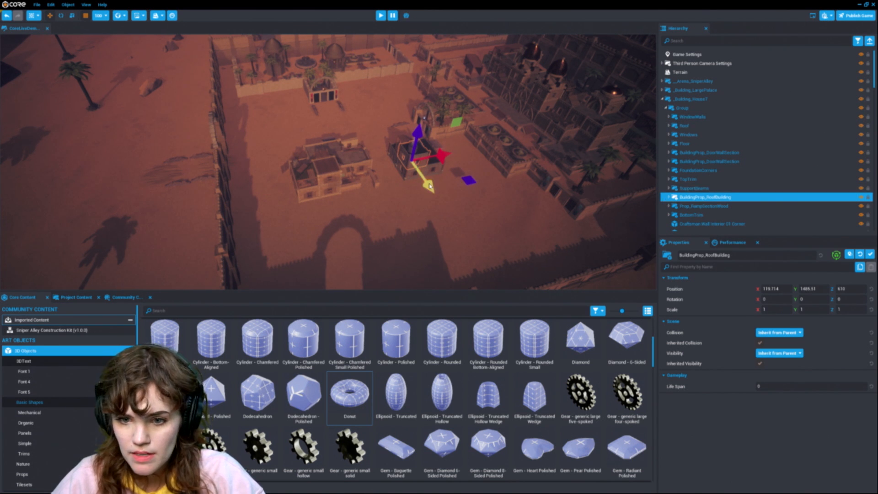
pyautogui.click(695, 109)
pyautogui.click(699, 100)
pyautogui.moveTo(464, 197); pyautogui.dragTo(588, 251)
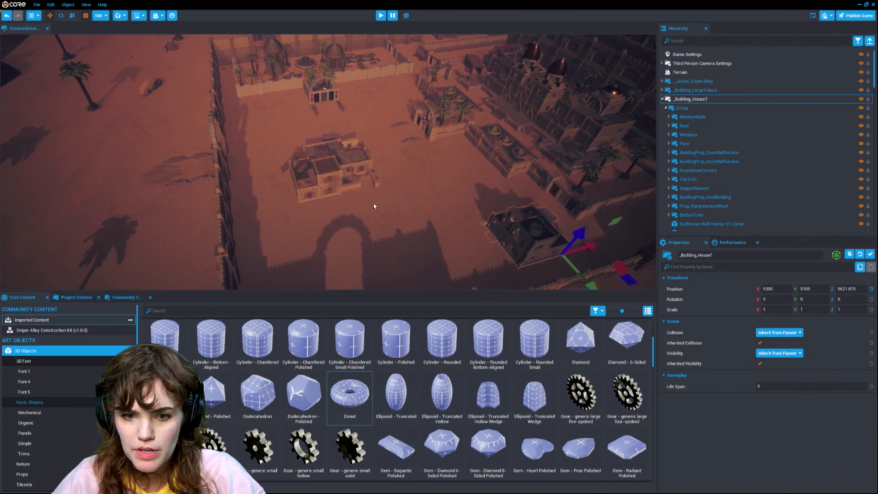
# Step: Select _Building_House6 and move it into the arena corner beside the arched gateway
pyautogui.click(325, 195)
pyautogui.click(857, 41)
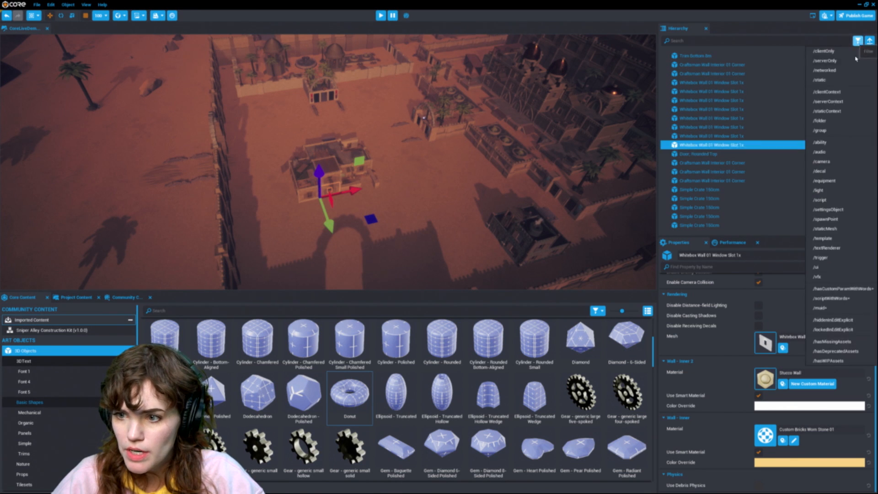
pyautogui.scroll(5, 773, 137)
pyautogui.scroll(5, 771, 145)
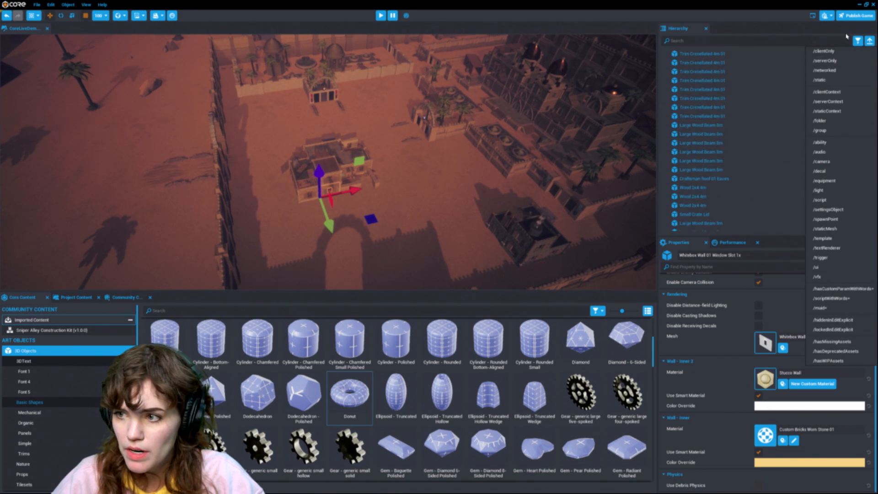
pyautogui.scroll(10, 732, 137)
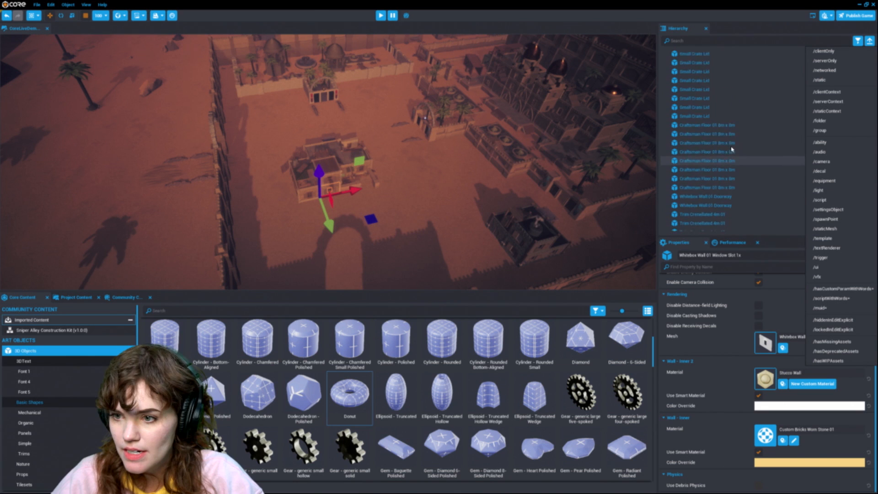
pyautogui.scroll(5, 730, 146)
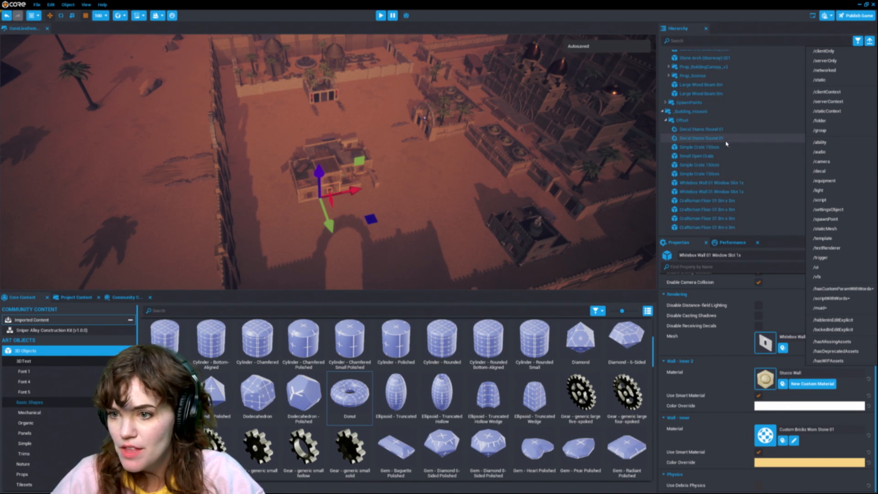
pyautogui.click(701, 113)
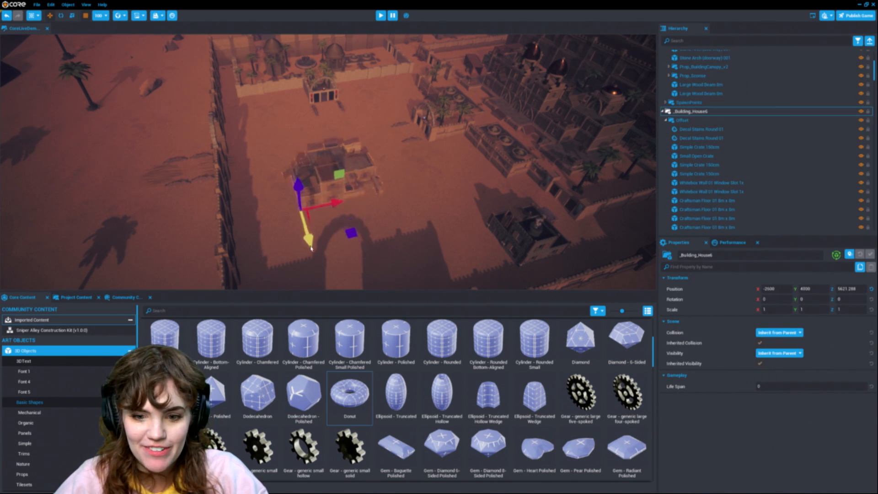
pyautogui.press('f')
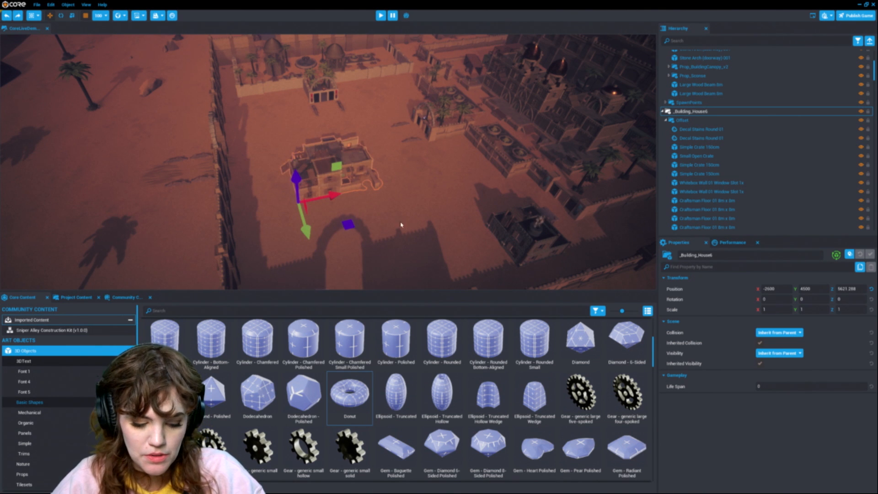
pyautogui.moveTo(307, 222); pyautogui.dragTo(388, 336)
pyautogui.rightClick(465, 234)
pyautogui.click(427, 204)
pyautogui.hotkey('ctrl', 'z')
pyautogui.press('s')
pyautogui.moveTo(426, 205); pyautogui.dragTo(413, 225, button='right')
pyautogui.hotkey('ctrl', 'z')
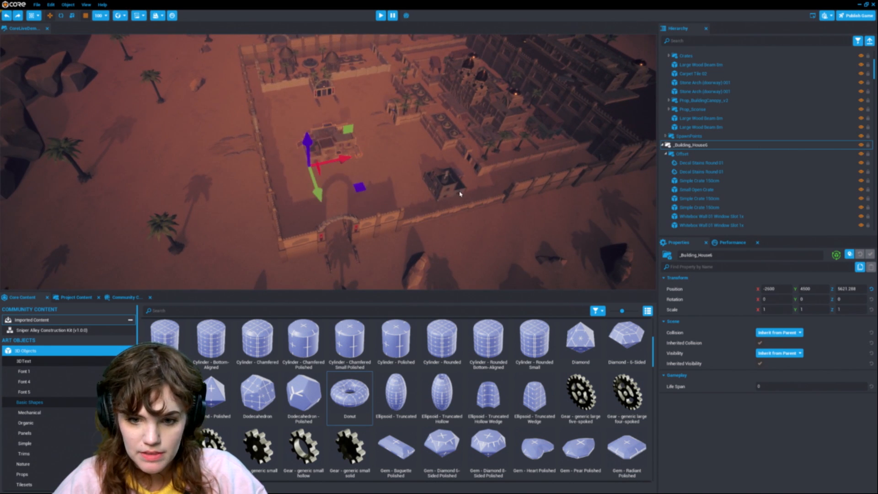
pyautogui.moveTo(314, 177); pyautogui.dragTo(321, 204)
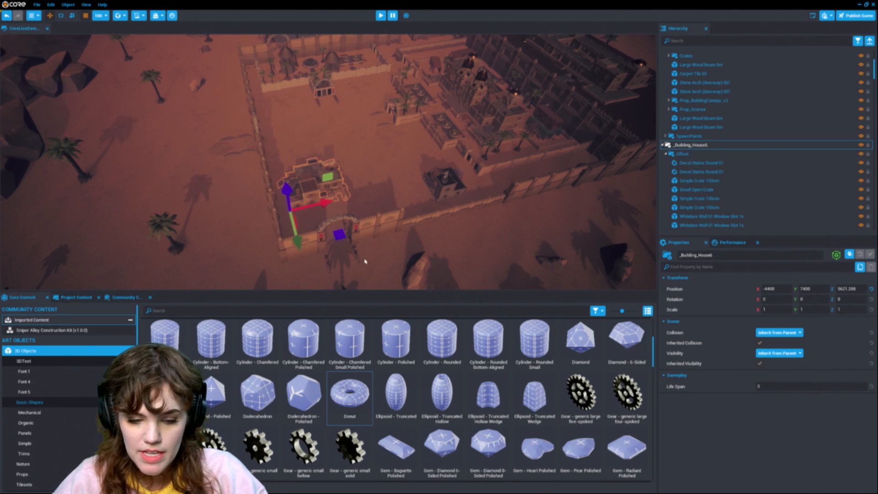
# Step: Open the imported Sniper Alley Construction Kit templates in Project Content
pyautogui.click(78, 298)
pyautogui.click(123, 298)
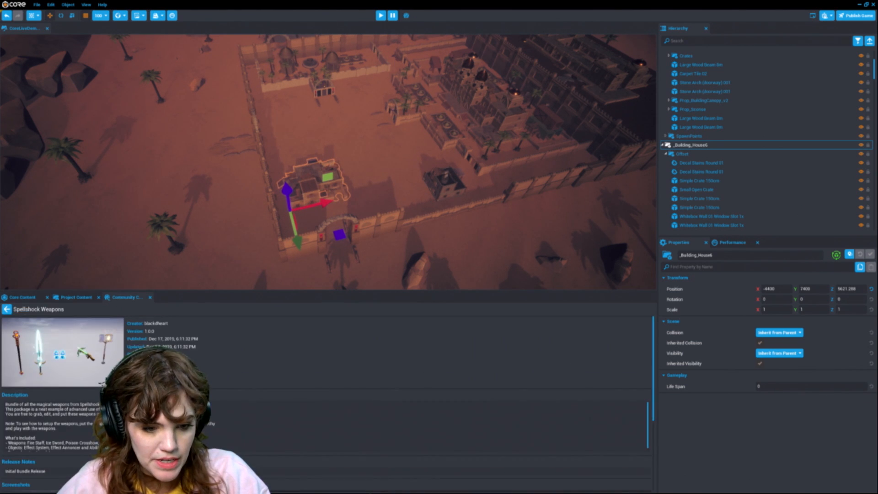
pyautogui.click(22, 297)
pyautogui.click(76, 298)
pyautogui.click(24, 297)
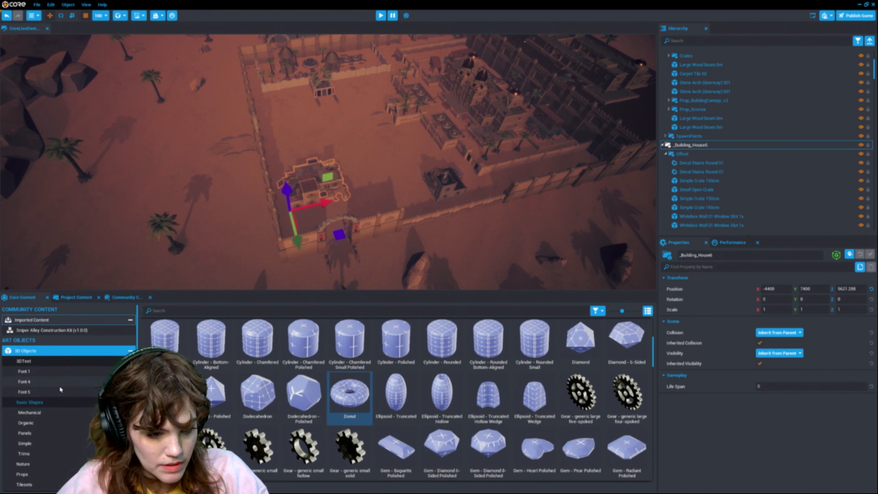
pyautogui.scroll(-5, 60, 390)
pyautogui.scroll(6, 62, 388)
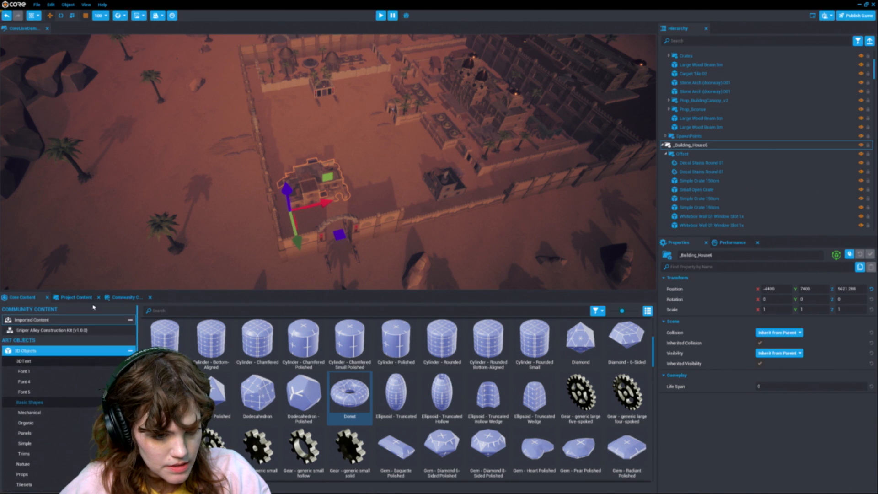
pyautogui.click(76, 297)
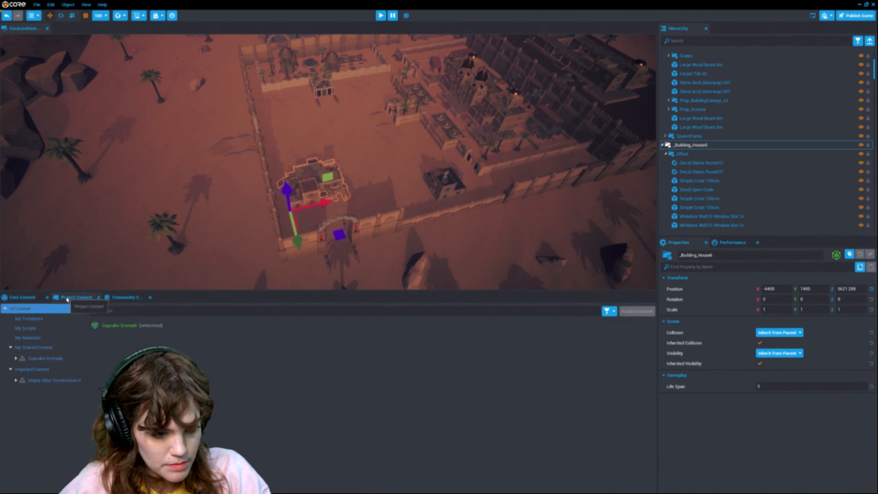
pyautogui.click(53, 379)
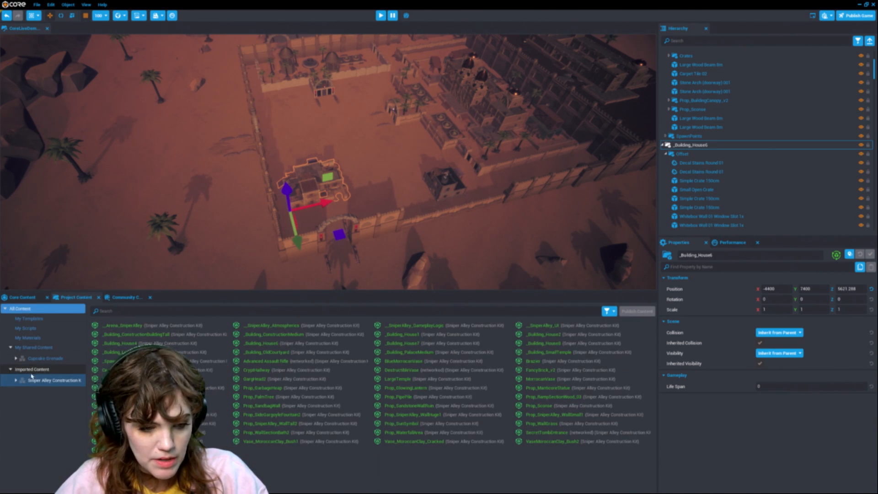
# Step: Try placing another _Building_OldCourtyard in the arena and undo it
pyautogui.moveTo(467, 228)
pyautogui.mouseDown(button='right')
pyautogui.moveTo(462, 222)
pyautogui.moveTo(481, 234)
pyautogui.mouseUp(button='right')
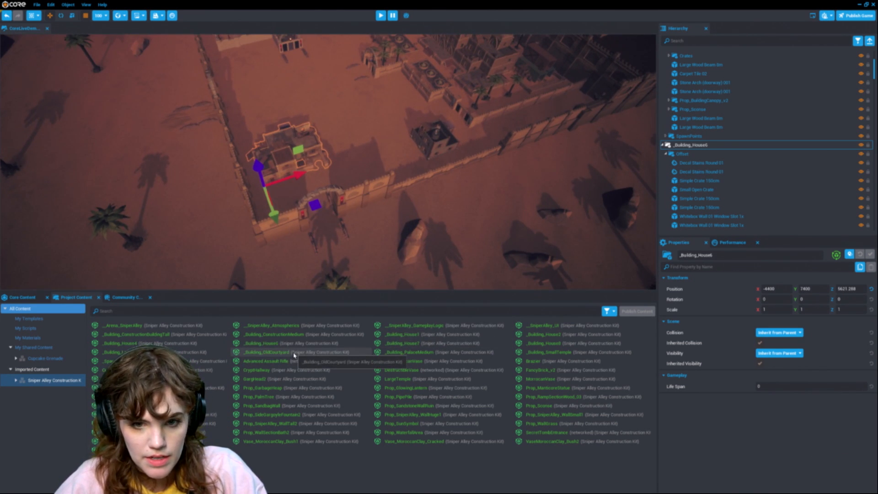
pyautogui.moveTo(294, 352); pyautogui.dragTo(373, 94)
pyautogui.hotkey('ctrl', 'z')
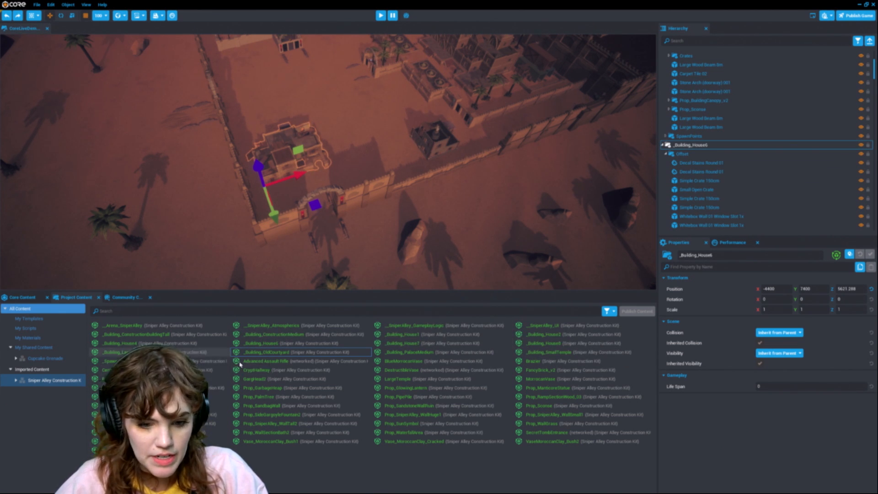
# Step: Search the templates for "foun", place CentralCourtyardFountain in the arena, and clear the search
pyautogui.click(382, 310)
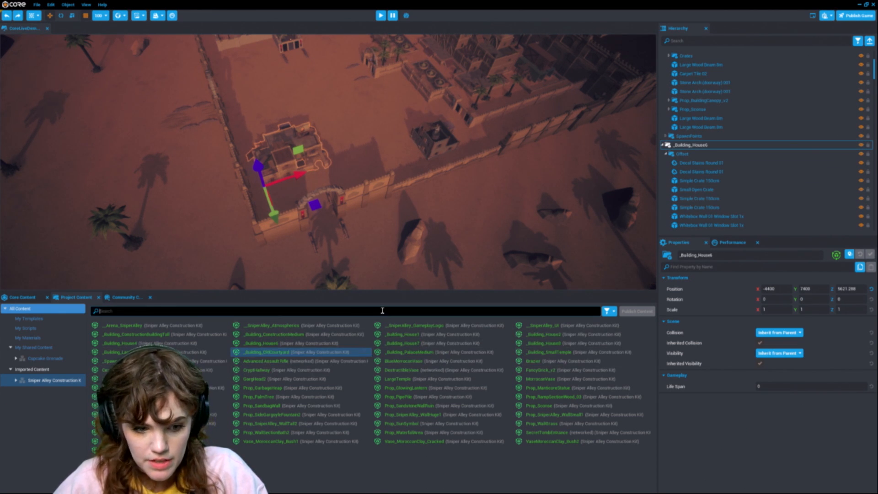
pyautogui.write('foun')
pyautogui.moveTo(173, 326); pyautogui.dragTo(318, 109)
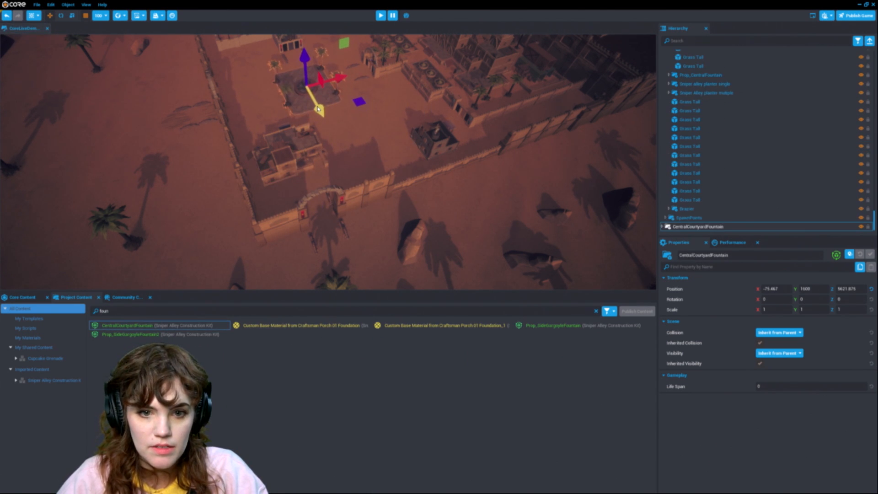
pyautogui.click(596, 311)
# Step: Place _Building_ConstructionMedium and _Building_ConstructionBuildingTall in the arena near the fountain
pyautogui.moveTo(503, 218); pyautogui.dragTo(519, 211, button='right')
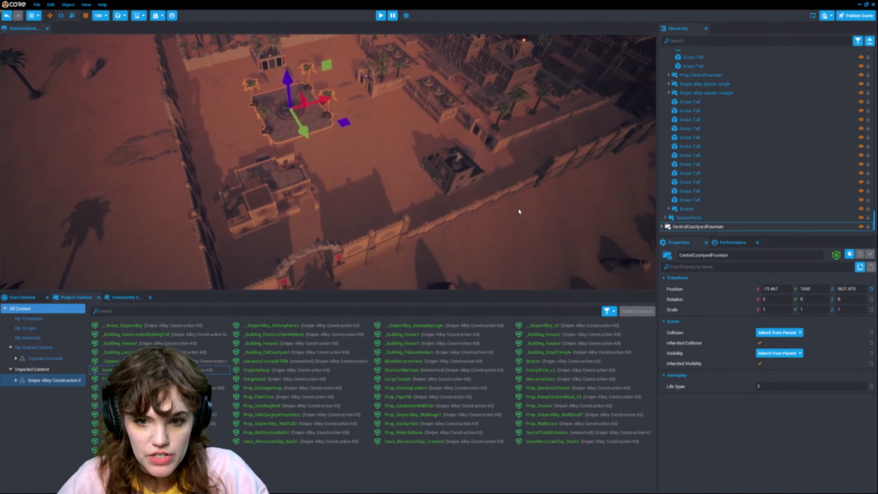
pyautogui.scroll(4, 519, 211)
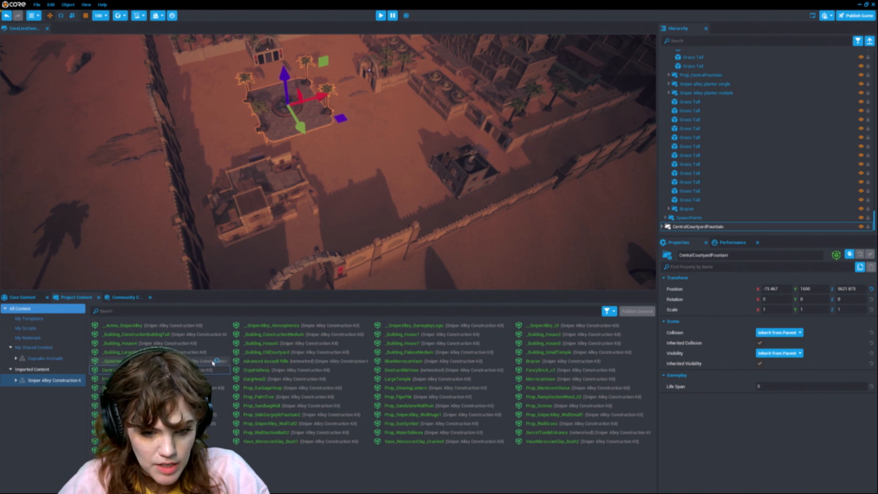
pyautogui.click(440, 344)
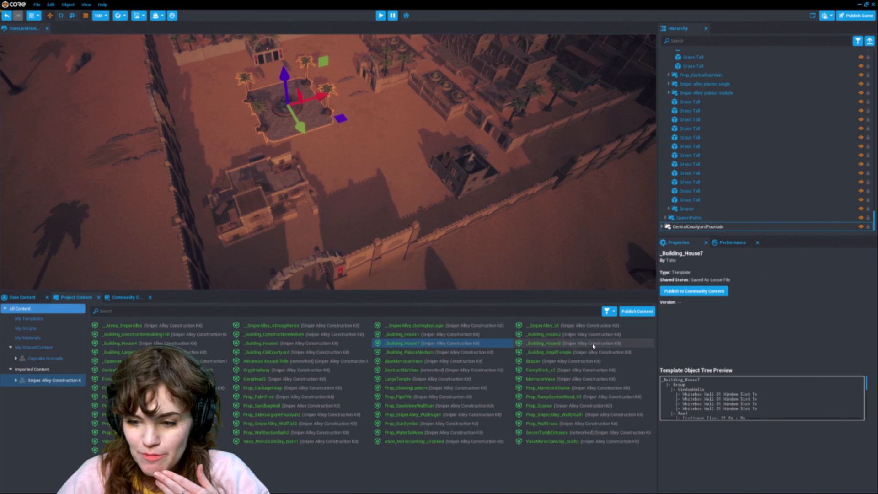
pyautogui.moveTo(290, 334); pyautogui.dragTo(371, 177)
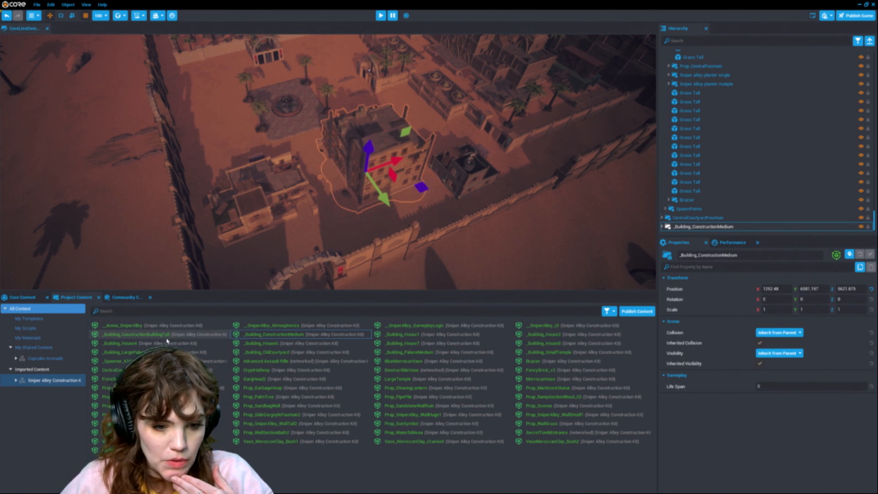
pyautogui.moveTo(167, 340); pyautogui.dragTo(211, 346)
pyautogui.moveTo(163, 327); pyautogui.dragTo(221, 101)
# Step: Select the CentralCourtyardFountain and rotate it with the rotate tool
pyautogui.click(302, 103)
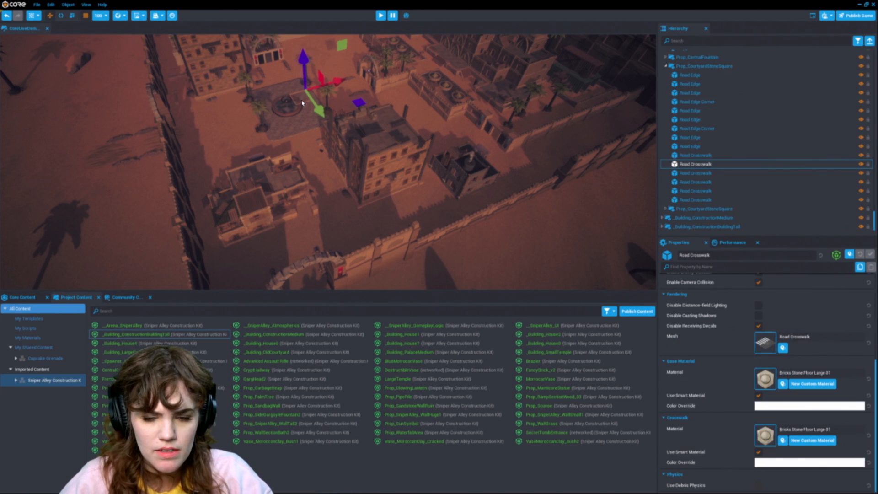
pyautogui.click(858, 40)
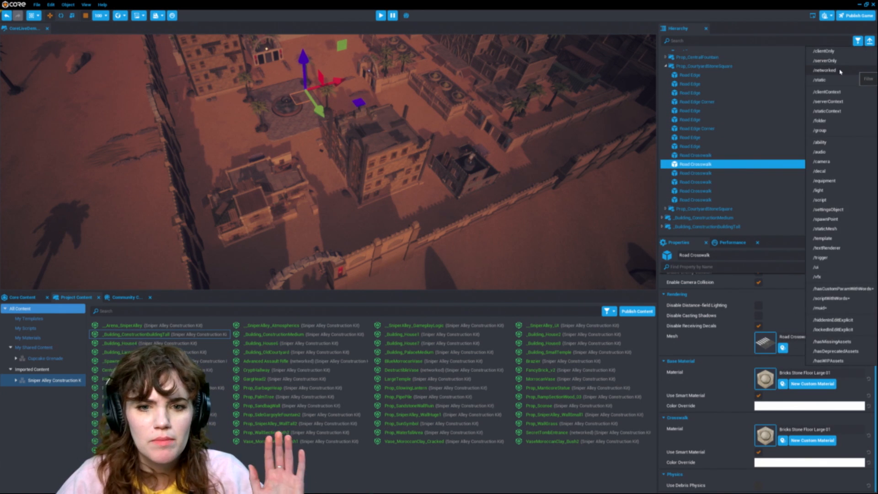
pyautogui.click(713, 66)
pyautogui.press('e')
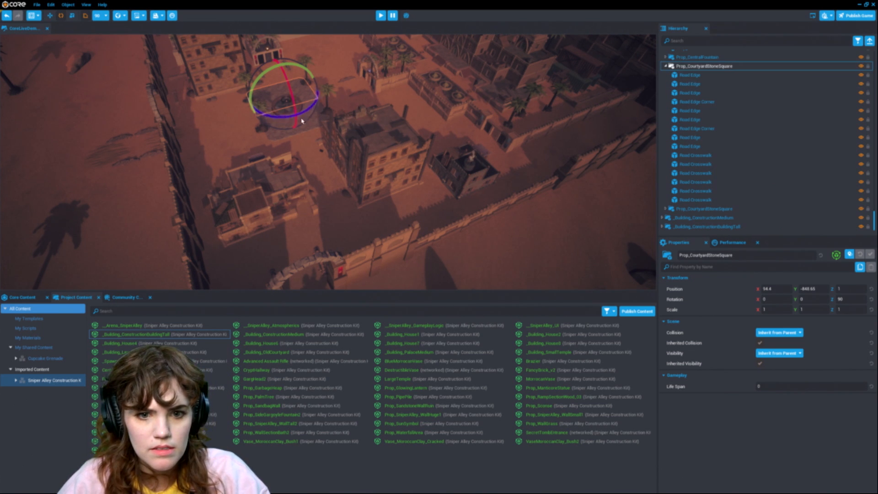
pyautogui.scroll(2, 718, 92)
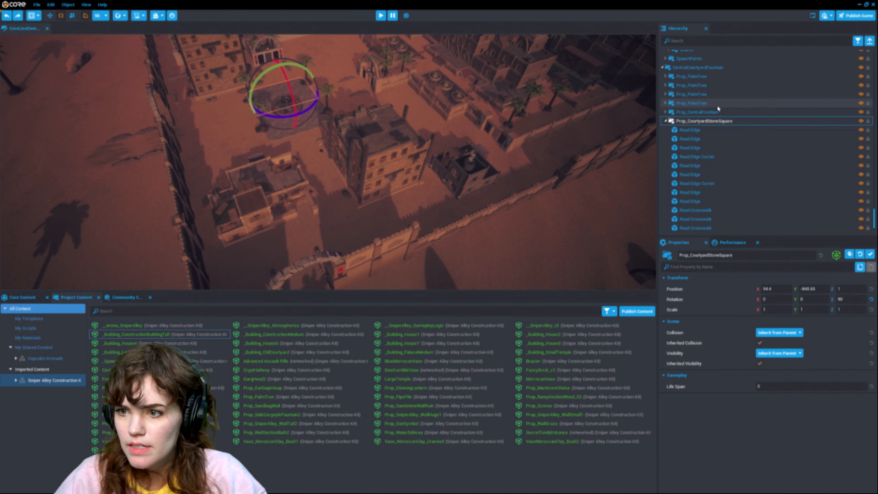
pyautogui.click(713, 68)
pyautogui.moveTo(291, 130); pyautogui.dragTo(338, 123)
# Step: Move _Building_ConstructionBuildingTall to the edge of the fountain square
pyautogui.click(391, 148)
pyautogui.moveTo(426, 207); pyautogui.dragTo(362, 193, button='right')
pyautogui.press('s')
pyautogui.press('w')
pyautogui.press('w')
pyautogui.click(362, 193)
pyautogui.press('w')
pyautogui.moveTo(351, 169); pyautogui.dragTo(569, 152)
pyautogui.moveTo(510, 164); pyautogui.dragTo(615, 172, button='right')
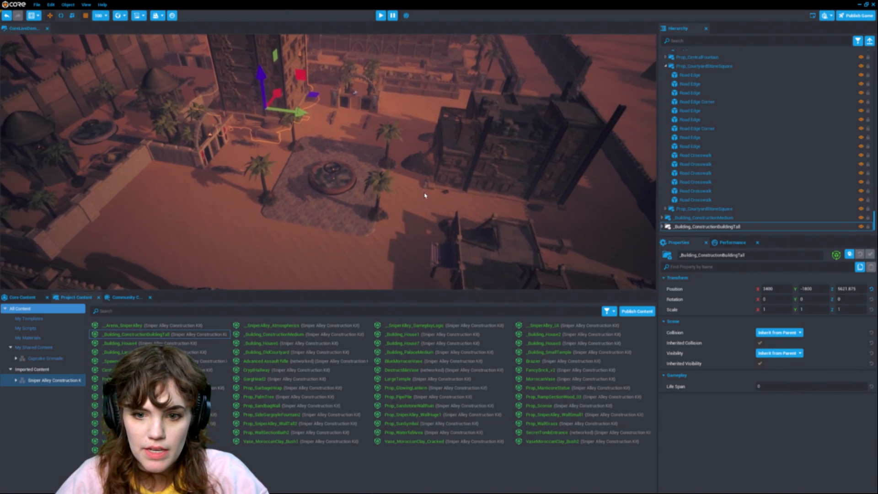
# Step: Select _Building_ConstructionMedium and reposition it beside the fountain square
pyautogui.moveTo(425, 195); pyautogui.dragTo(426, 192, button='right')
pyautogui.click(472, 169)
pyautogui.moveTo(508, 204); pyautogui.dragTo(557, 101)
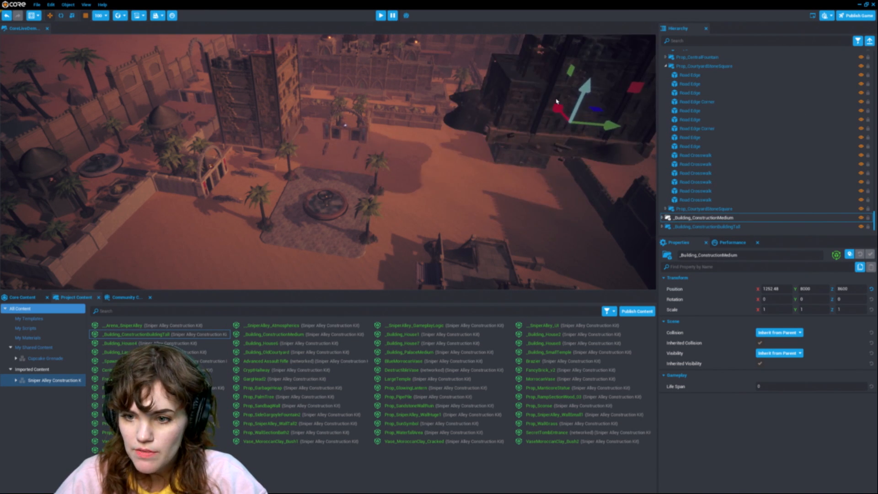
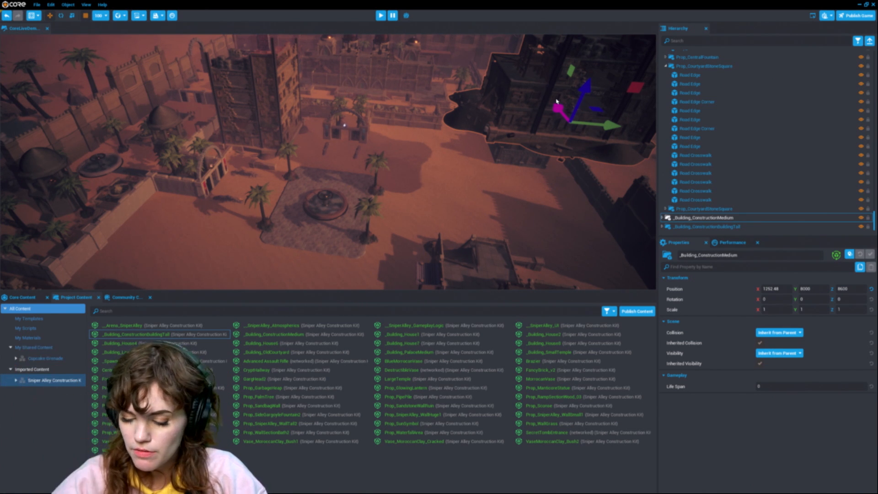
# Step: Drop _Building_ConstructionMedium down onto the ground
pyautogui.press('End')
pyautogui.press('End')
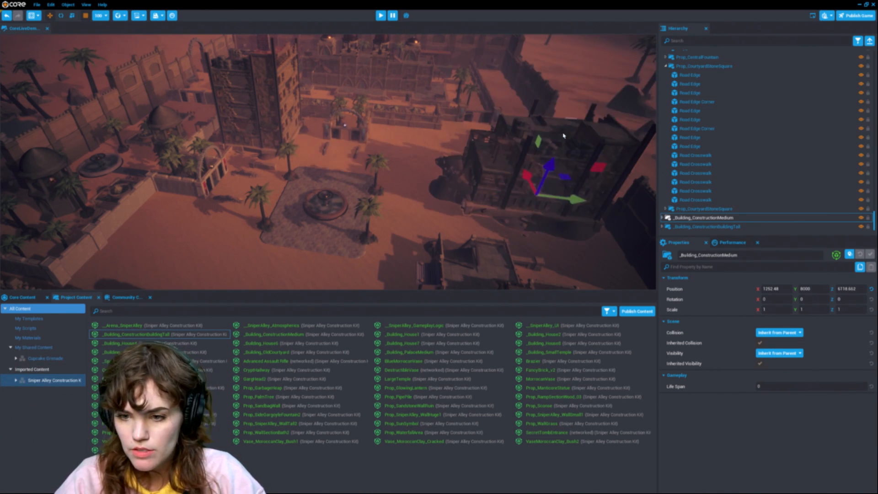
# Step: Select _Building_House7 and nudge it into place near the arena wall
pyautogui.moveTo(442, 211); pyautogui.dragTo(357, 141, button='right')
pyautogui.click(357, 141)
pyautogui.moveTo(357, 141); pyautogui.dragTo(253, 174)
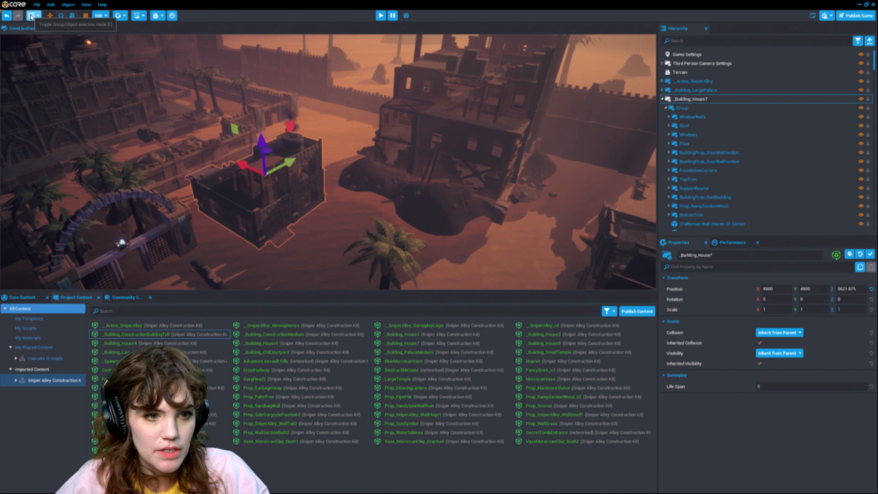
pyautogui.moveTo(290, 173); pyautogui.dragTo(299, 168)
pyautogui.doubleClick(303, 159)
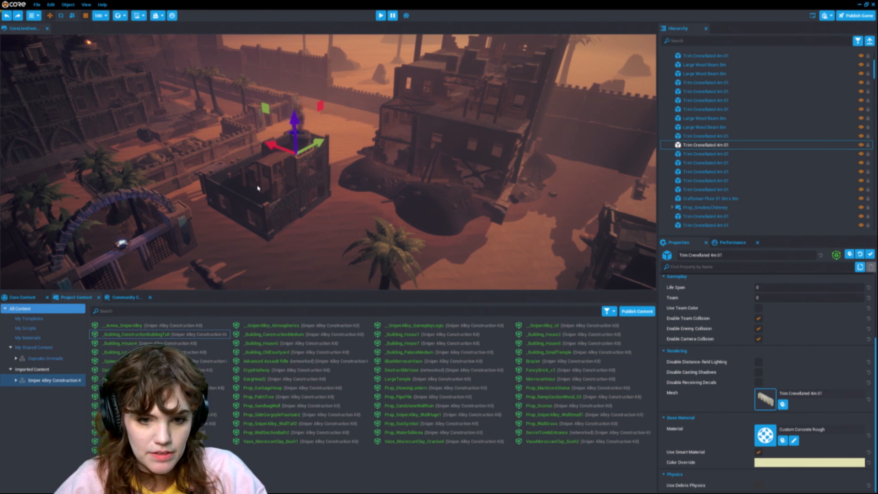
pyautogui.doubleClick(304, 180)
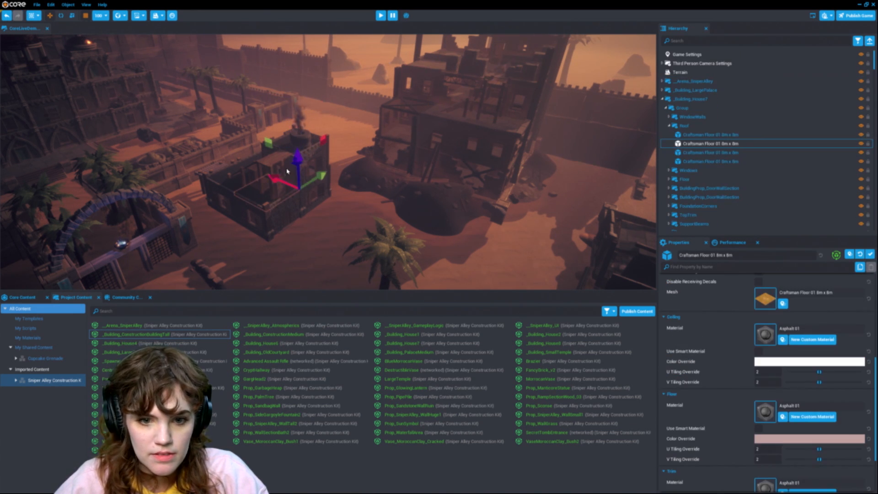
pyautogui.click(303, 186)
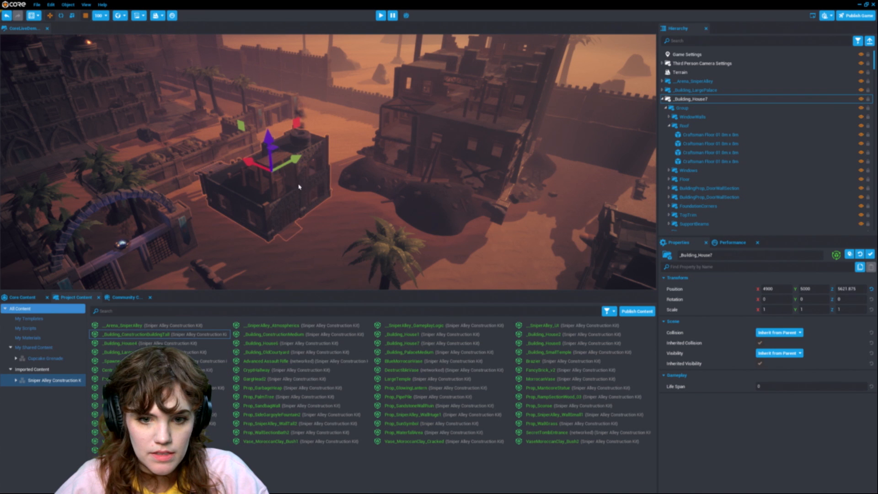
pyautogui.moveTo(294, 160); pyautogui.dragTo(284, 165)
pyautogui.moveTo(405, 167); pyautogui.dragTo(274, 198, button='right')
# Step: Place _Building_House1 from the construction kit into the arena beside the fountain square
pyautogui.moveTo(428, 333); pyautogui.dragTo(191, 235)
pyautogui.moveTo(179, 196); pyautogui.dragTo(177, 159)
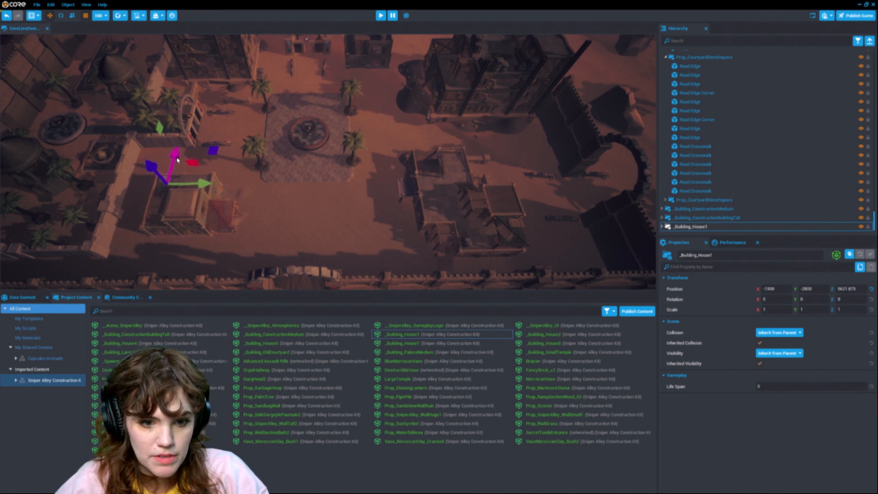
# Step: Place _Building_House4 in the arena and move it into position beside the neighbouring buildings
pyautogui.moveTo(173, 348); pyautogui.dragTo(447, 111)
pyautogui.moveTo(457, 177); pyautogui.dragTo(415, 167, button='right')
pyautogui.click(443, 243)
pyautogui.moveTo(460, 267); pyautogui.dragTo(434, 125)
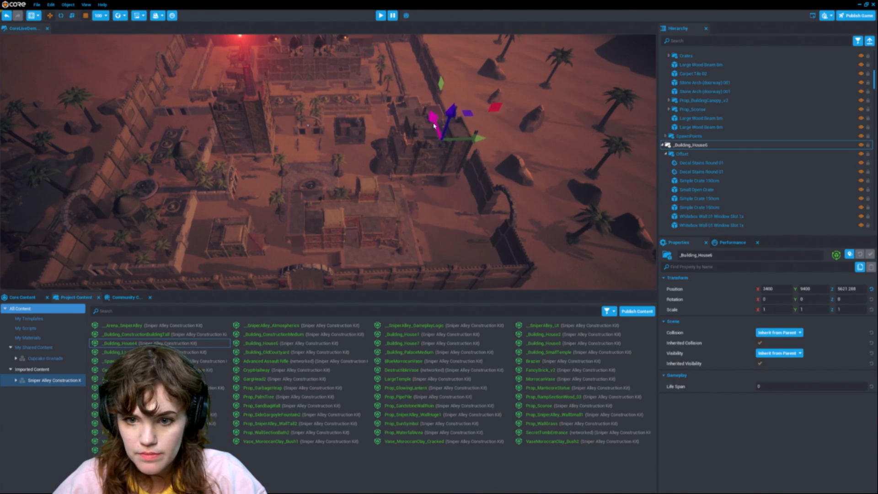
pyautogui.moveTo(439, 161); pyautogui.dragTo(423, 91)
pyautogui.press('w')
pyautogui.click(382, 242)
pyautogui.moveTo(432, 190); pyautogui.dragTo(492, 191)
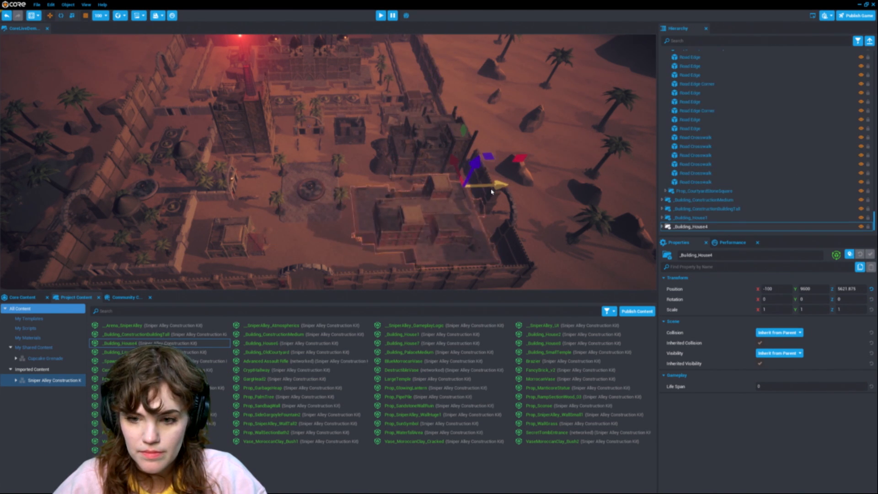
# Step: Inspect the fountain square and surrounding buildings from street level
pyautogui.scroll(10, 369, 195)
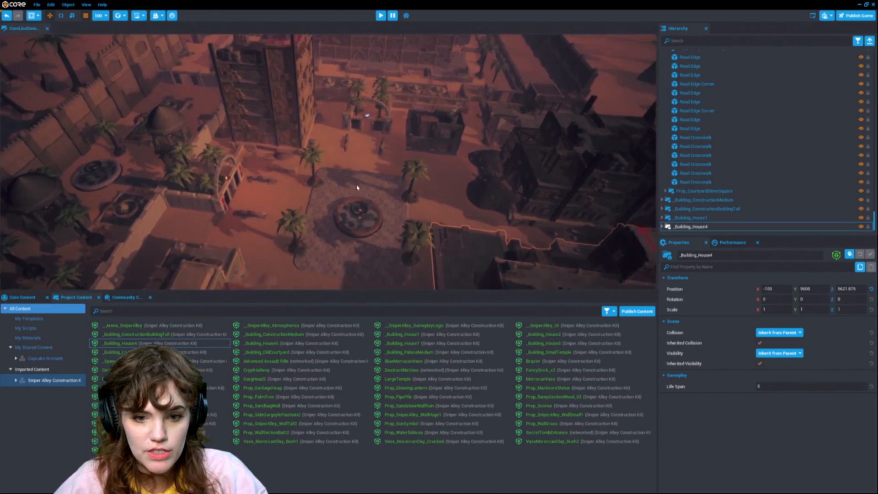
pyautogui.scroll(15, 358, 188)
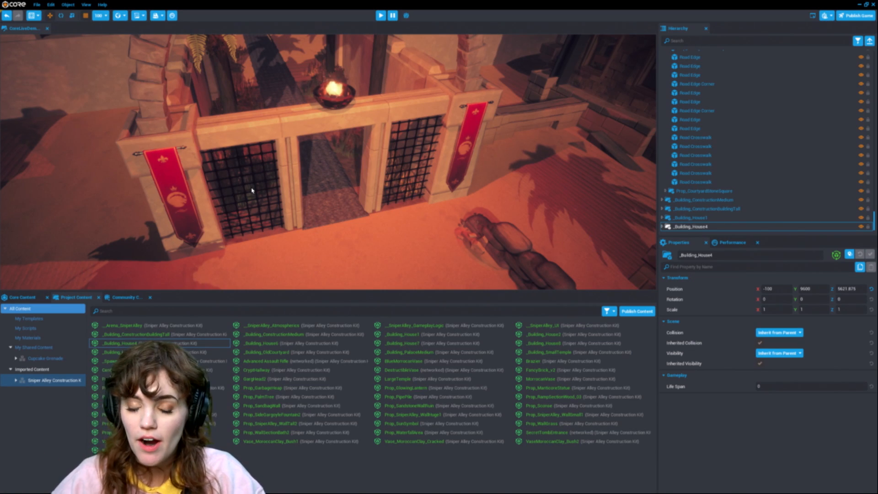
pyautogui.scroll(-5, 276, 176)
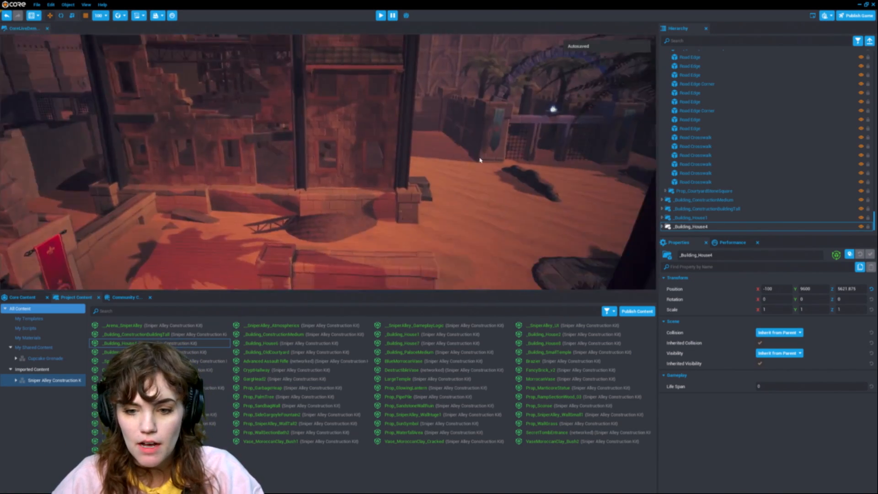
pyautogui.scroll(8, 514, 169)
pyautogui.scroll(-10, 514, 169)
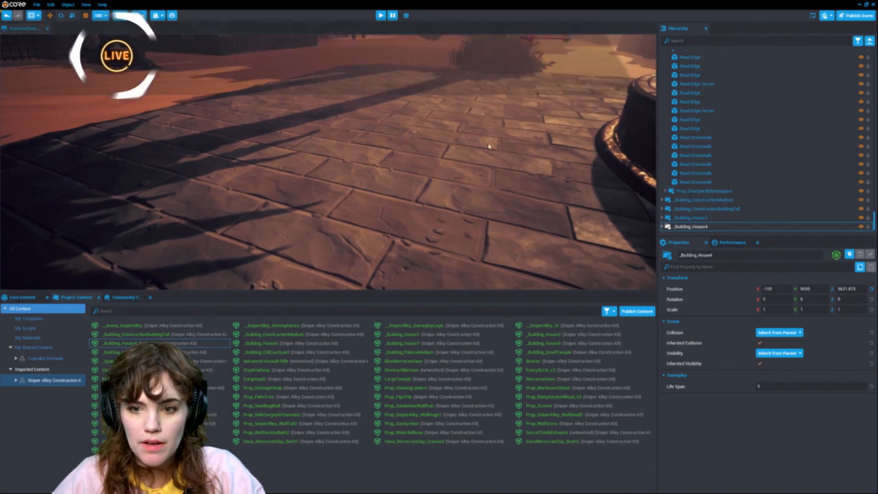
pyautogui.moveTo(444, 127); pyautogui.dragTo(419, 113, button='right')
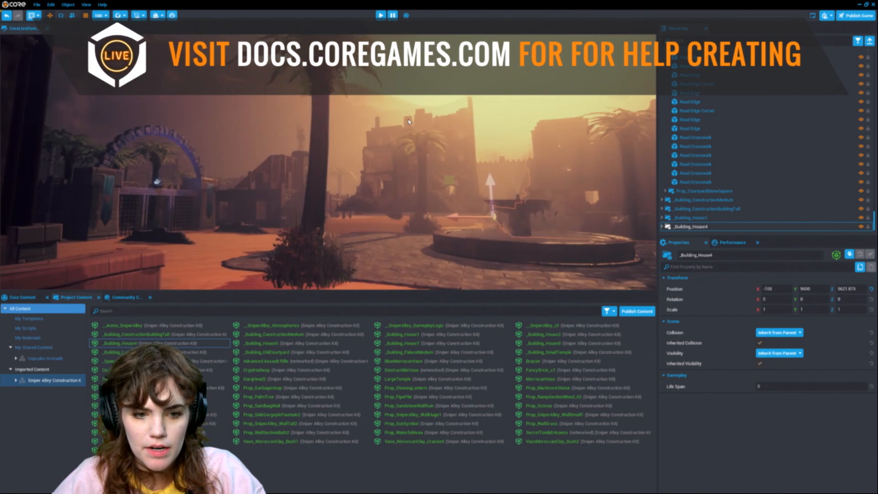
# Step: Search the Core Content effects for "explos"
pyautogui.click(185, 311)
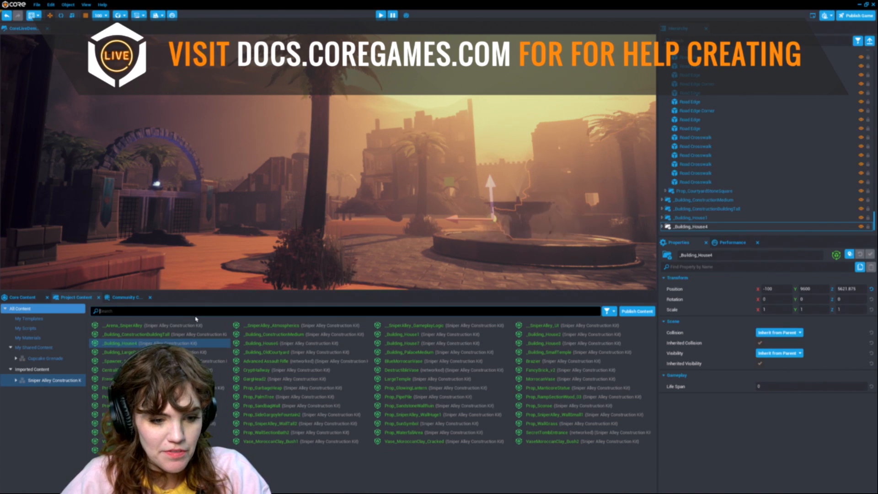
pyautogui.press('s')
pyautogui.moveTo(440, 183); pyautogui.dragTo(449, 212, button='right')
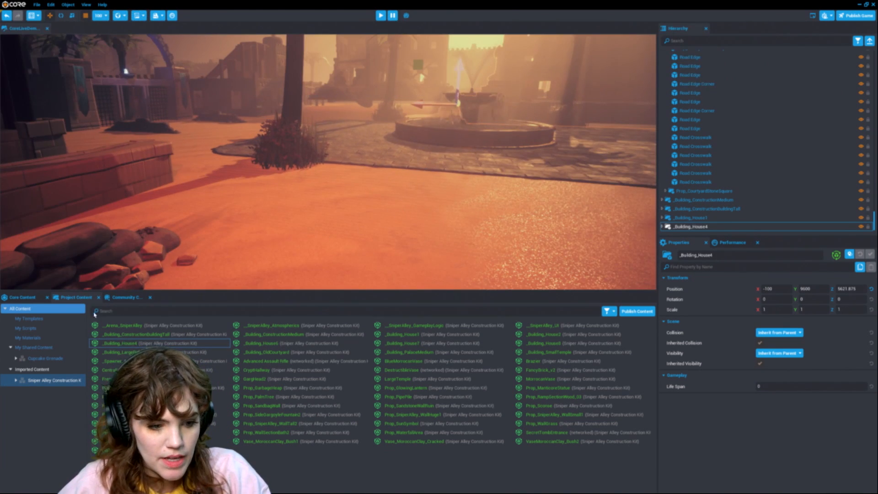
pyautogui.click(22, 298)
pyautogui.scroll(-1, 51, 437)
pyautogui.scroll(-3, 54, 438)
pyautogui.click(22, 406)
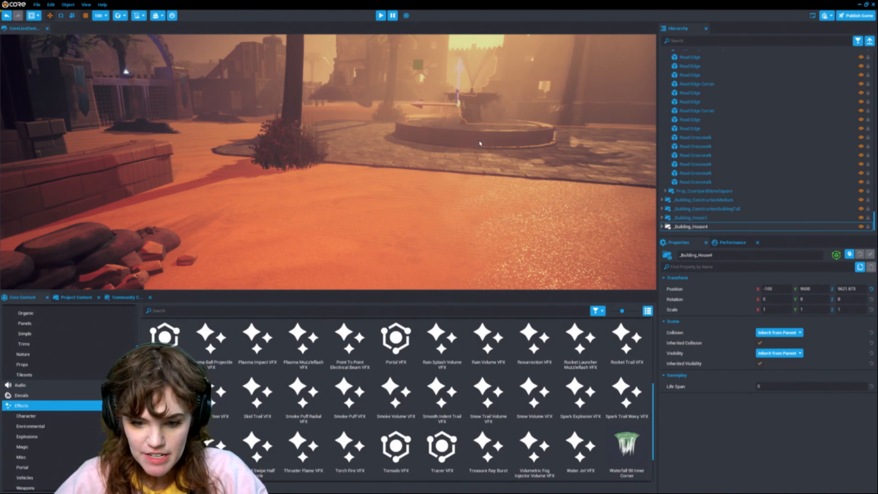
pyautogui.click(418, 310)
pyautogui.write('a')
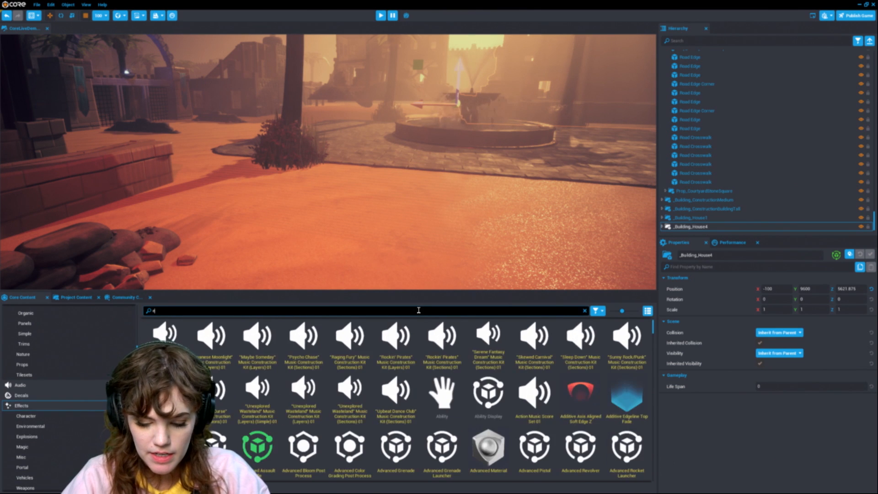
pyautogui.write('xplos')
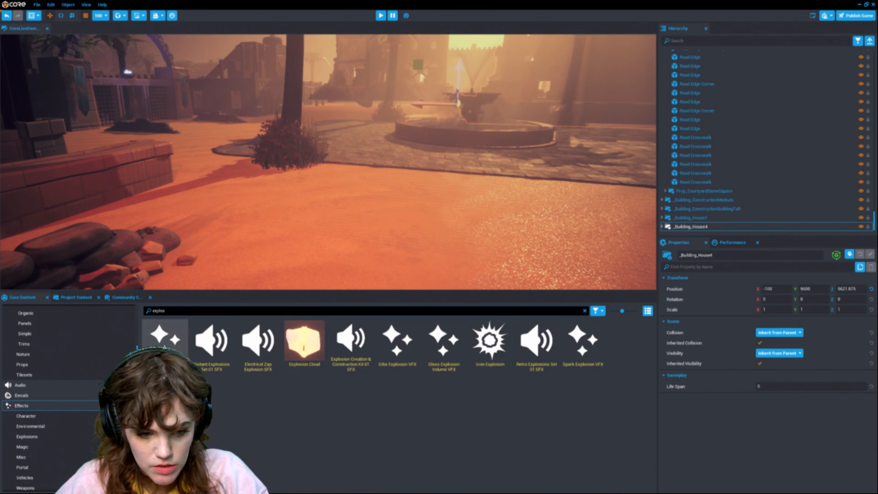
# Step: Place a Basic Explosion VFX on the ground near the fountain and delete the extra explosion assets
pyautogui.moveTo(251, 352); pyautogui.dragTo(361, 216)
pyautogui.press('Delete')
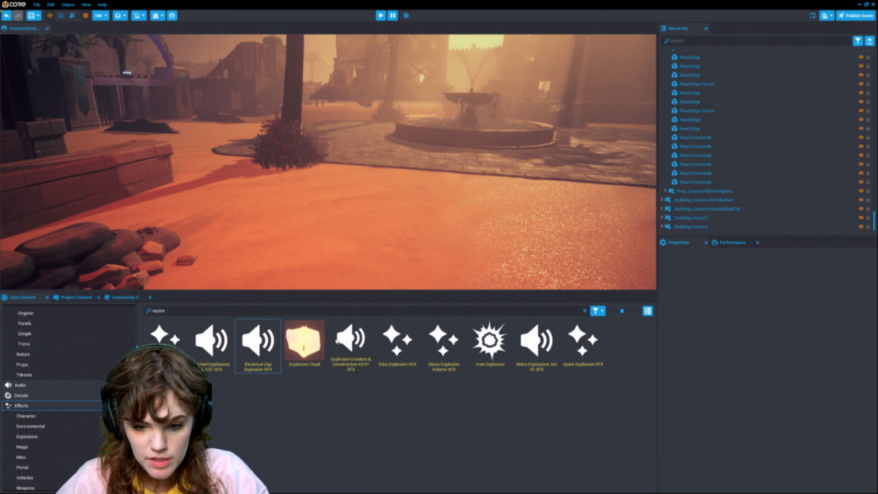
pyautogui.moveTo(165, 340); pyautogui.dragTo(384, 248)
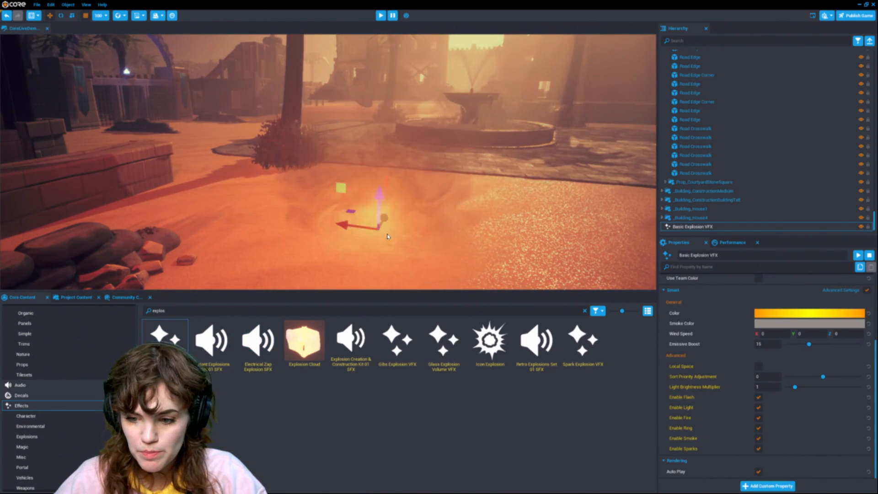
pyautogui.moveTo(600, 346); pyautogui.dragTo(422, 212)
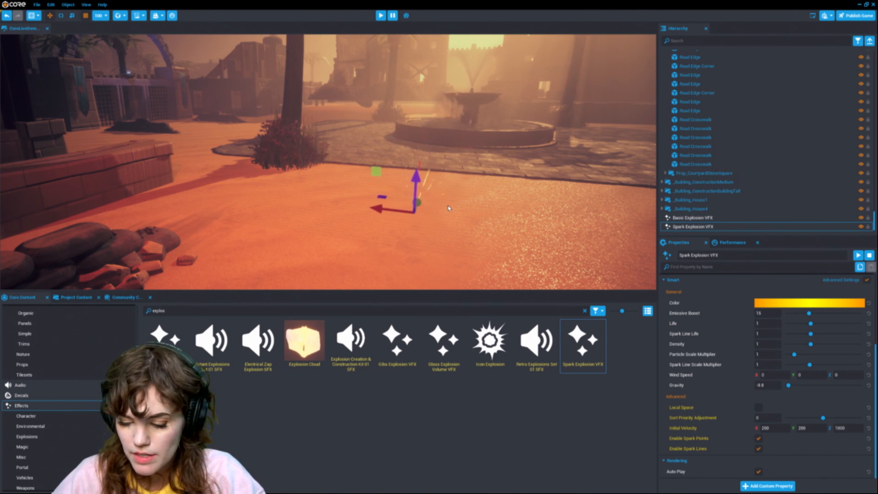
pyautogui.press('Delete')
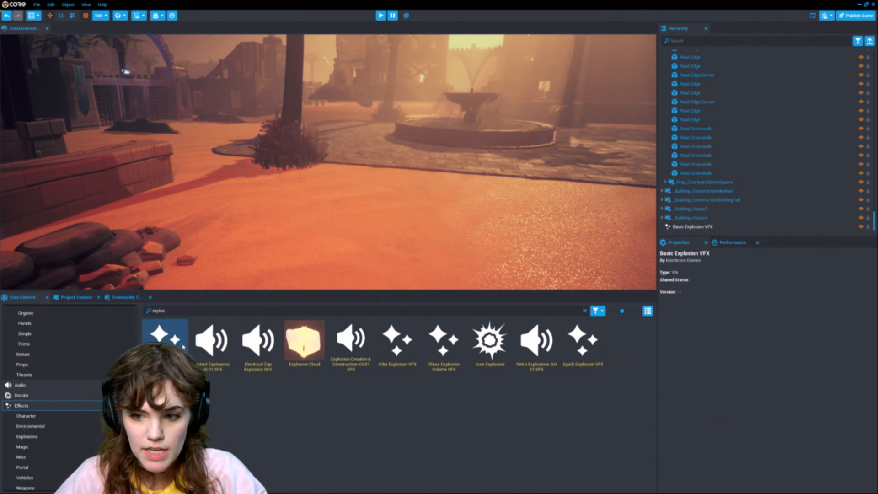
# Step: Toggle the Basic Explosion VFX's Enable Flash and Enable Fire options and delete the effect
pyautogui.click(746, 226)
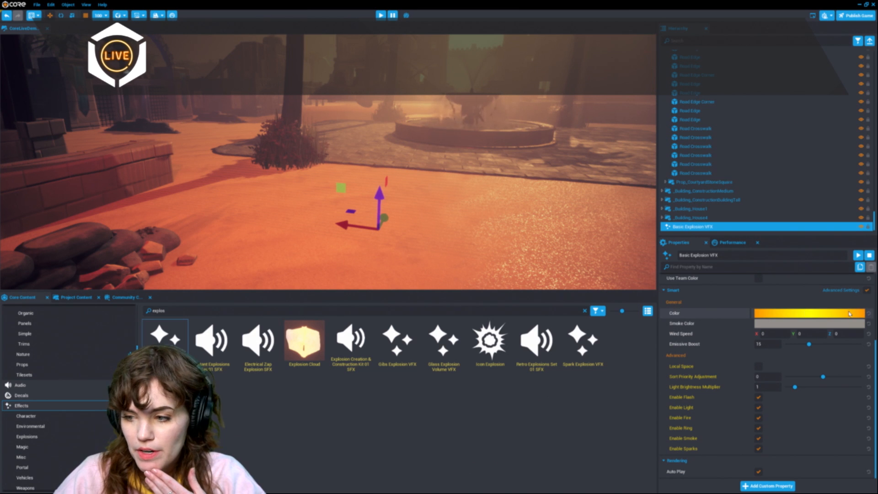
pyautogui.click(866, 290)
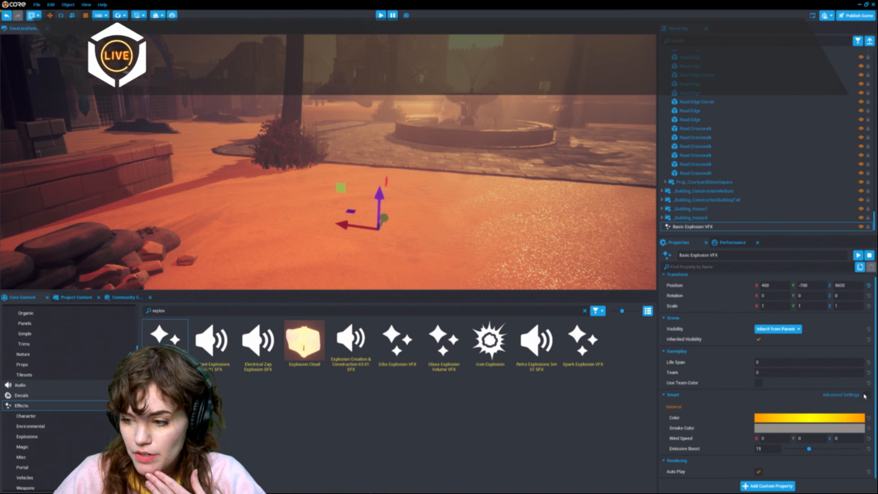
pyautogui.click(867, 395)
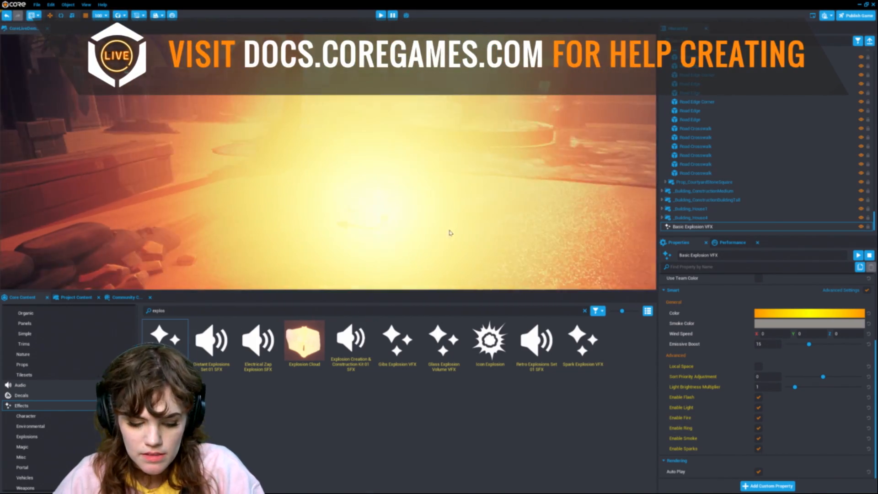
pyautogui.moveTo(451, 233); pyautogui.dragTo(372, 248, button='right')
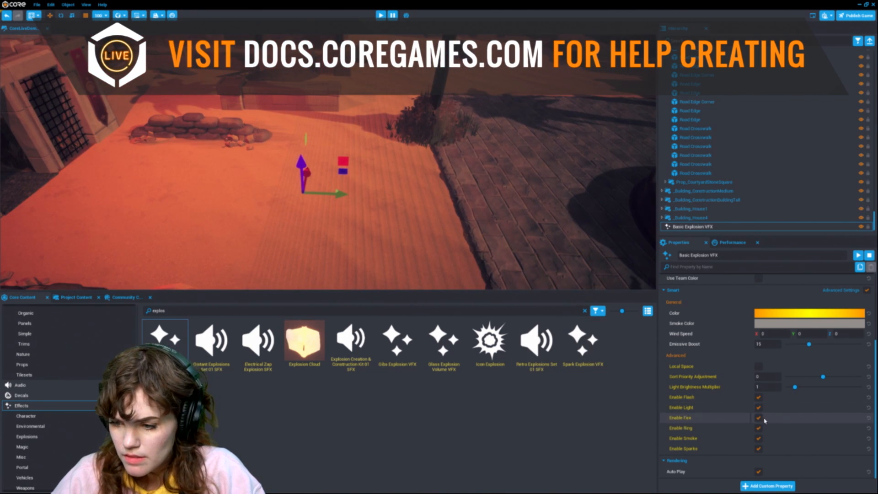
pyautogui.scroll(1, 396, 252)
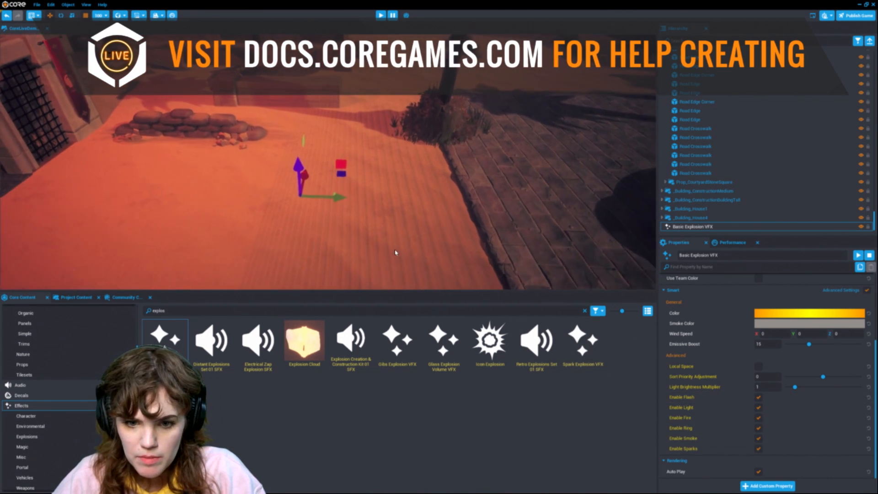
pyautogui.click(758, 397)
pyautogui.click(759, 417)
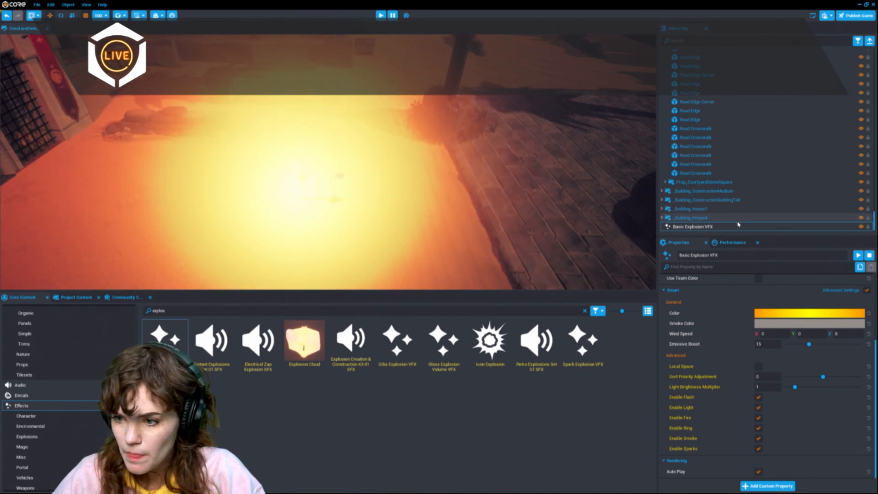
pyautogui.click(739, 227)
pyautogui.press('Delete')
pyautogui.moveTo(389, 170)
pyautogui.mouseDown(button='right')
pyautogui.moveTo(380, 135)
pyautogui.moveTo(305, 130)
pyautogui.moveTo(443, 135)
pyautogui.moveTo(388, 170)
pyautogui.mouseUp(button='right')
pyautogui.press('s')
pyautogui.press('s')
pyautogui.moveTo(268, 211); pyautogui.dragTo(270, 225, button='right')
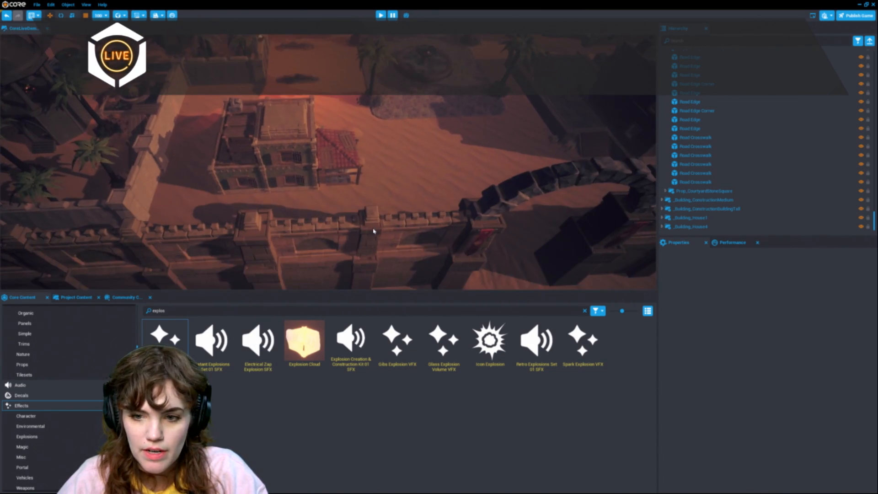
pyautogui.moveTo(423, 270); pyautogui.dragTo(547, 165, button='right')
pyautogui.press('w')
pyautogui.moveTo(382, 183); pyautogui.dragTo(352, 254, button='right')
pyautogui.press('w')
pyautogui.press('w')
pyautogui.press('s')
pyautogui.click(307, 310)
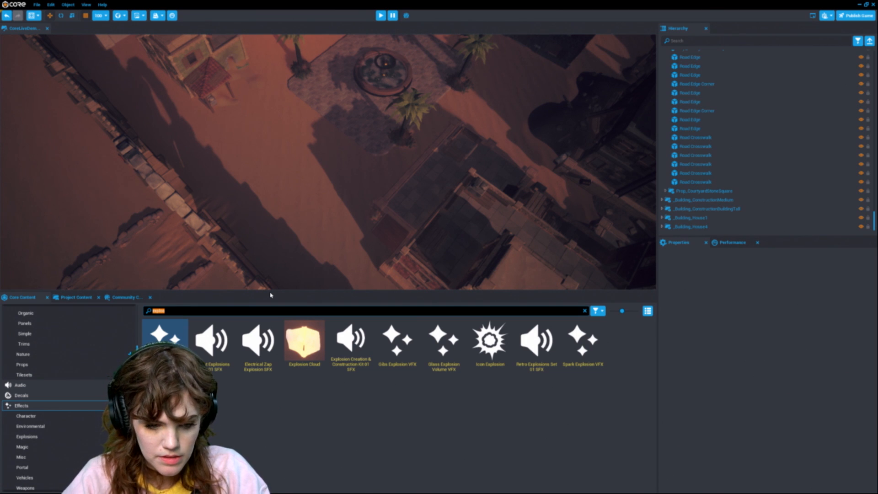
# Step: Place _Building_SmallTemple from the construction kit at the arena wall near the fountain square
pyautogui.click(73, 298)
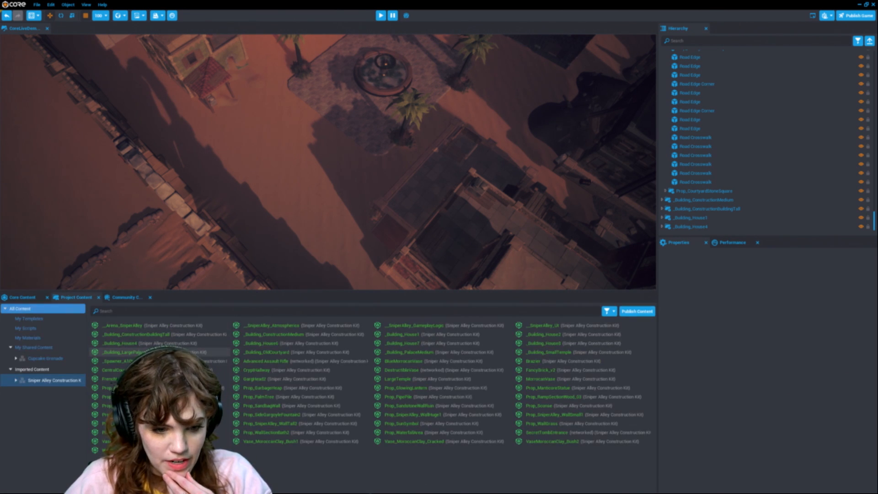
pyautogui.moveTo(572, 358); pyautogui.dragTo(320, 162)
pyautogui.moveTo(328, 202); pyautogui.dragTo(291, 169)
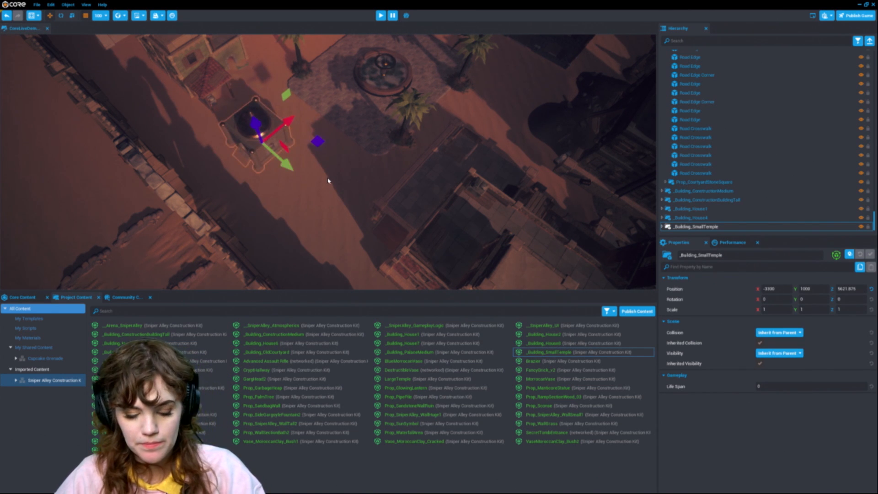
# Step: Focus on _Building_SmallTemple and view it within the arena
pyautogui.press('f')
pyautogui.moveTo(355, 202); pyautogui.dragTo(463, 176, button='right')
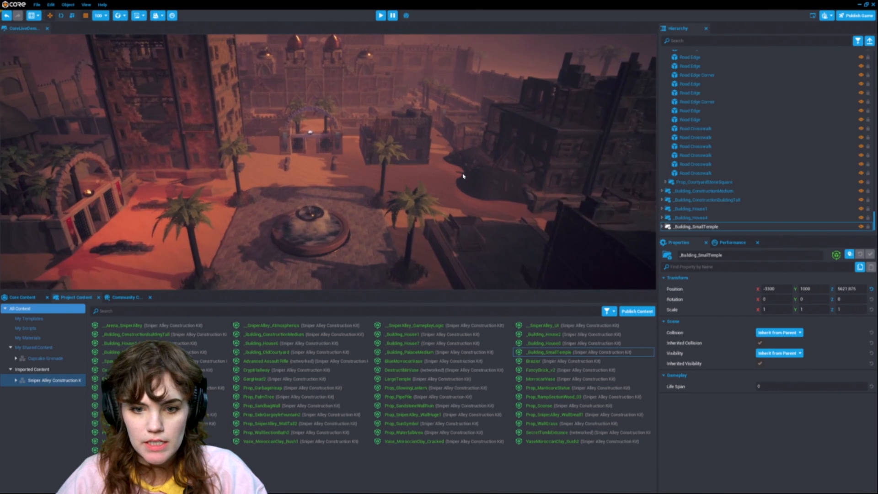
pyautogui.scroll(-5, 463, 176)
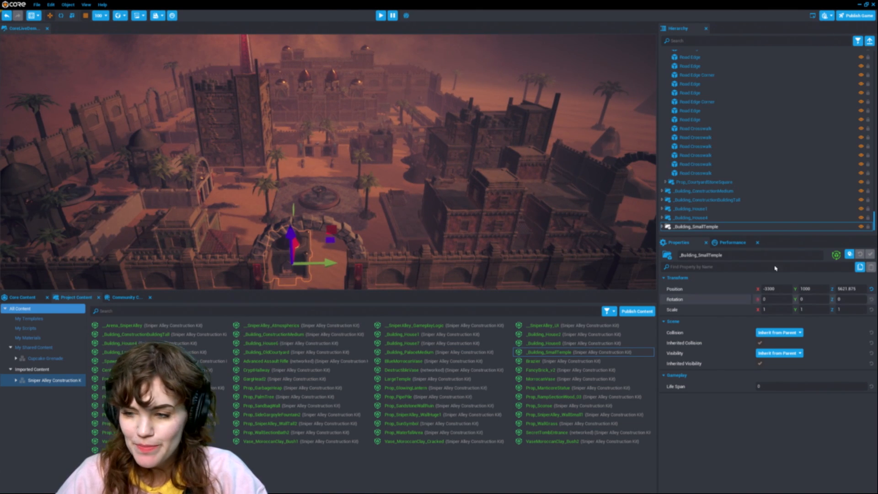
pyautogui.scroll(10, 750, 200)
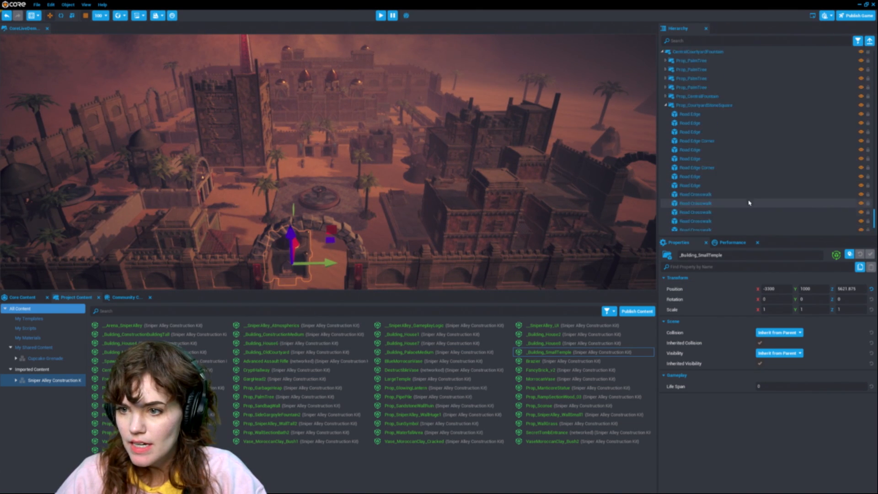
# Step: Collapse the hierarchy and add the __SniperAlley_GameplayLogic template from project content to the scene
pyautogui.click(858, 41)
pyautogui.click(870, 41)
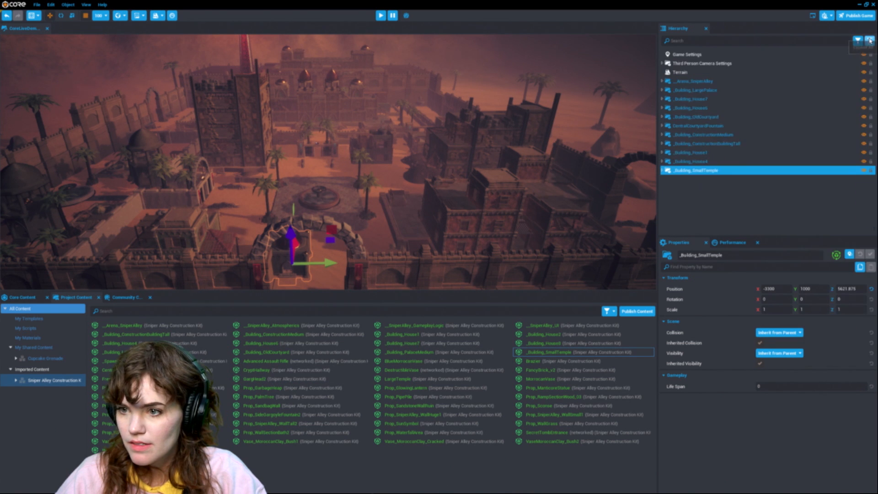
pyautogui.moveTo(428, 326); pyautogui.dragTo(667, 204)
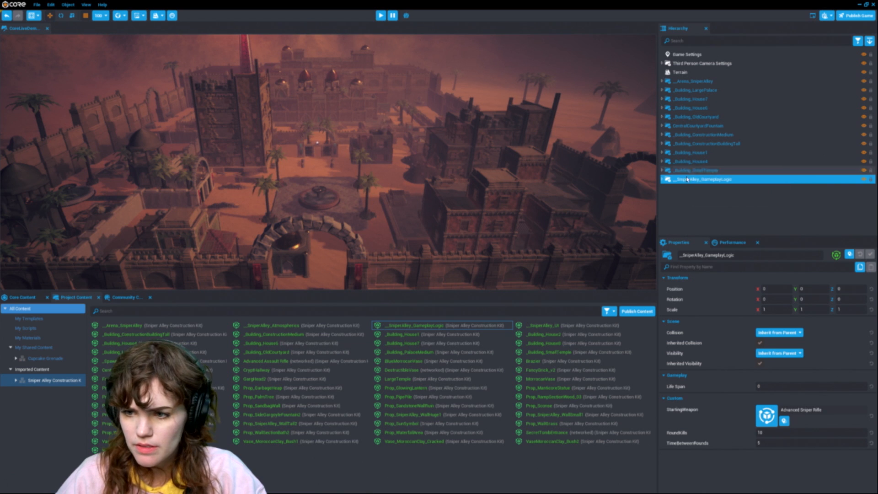
# Step: Expand the gameplay logic's Gameplay, Game Logic and Lobby Rules folders to find the lobby reset script
pyautogui.click(662, 179)
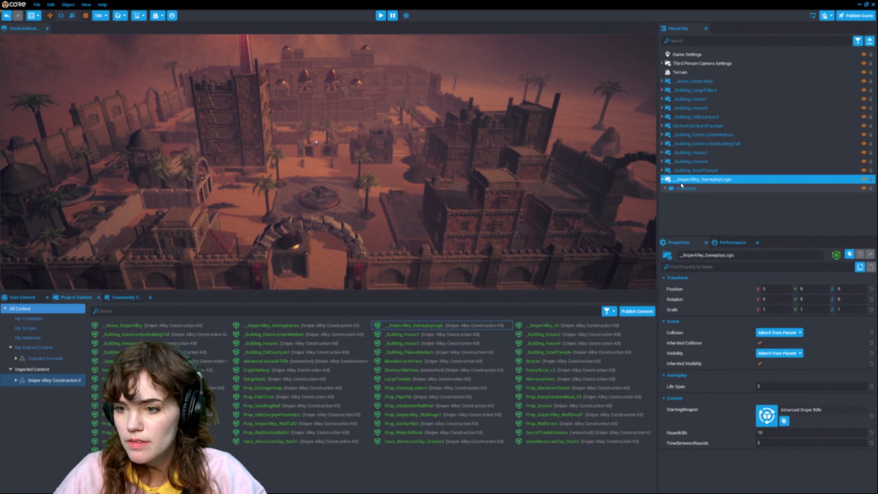
pyautogui.click(670, 188)
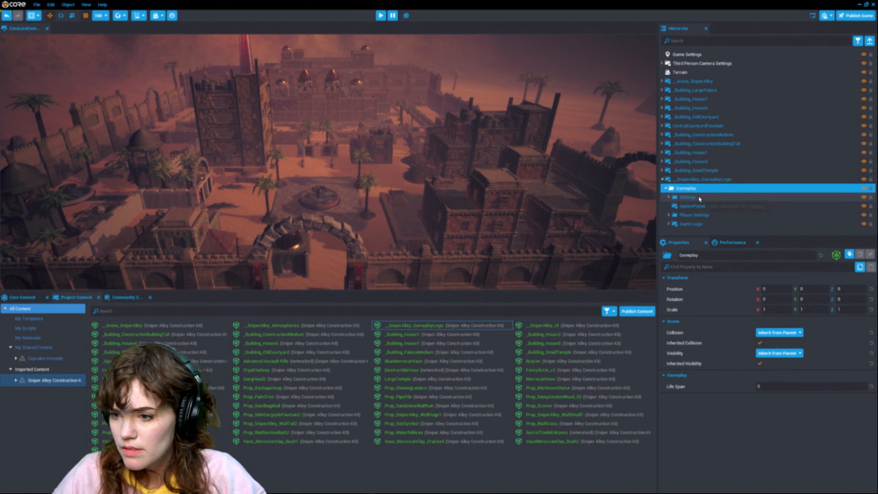
pyautogui.click(714, 197)
pyautogui.click(716, 224)
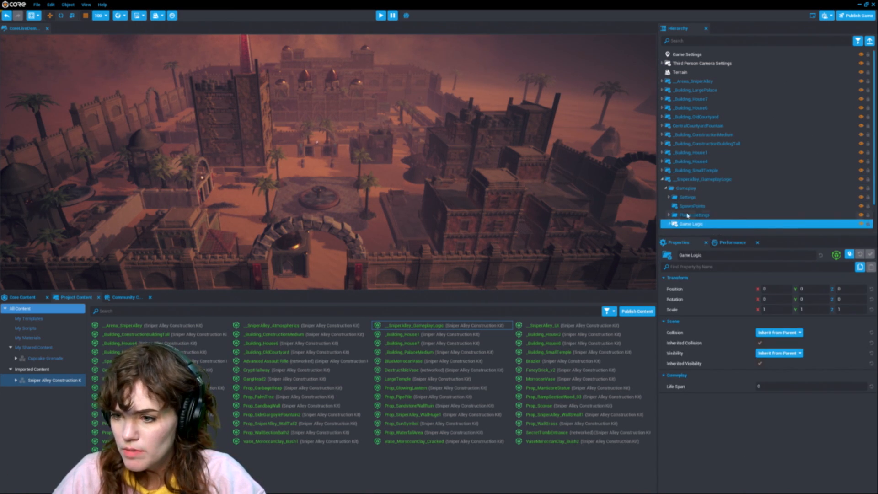
pyautogui.click(669, 225)
pyautogui.click(676, 209)
pyautogui.scroll(-2, 682, 219)
pyautogui.click(700, 200)
pyautogui.scroll(-2, 715, 274)
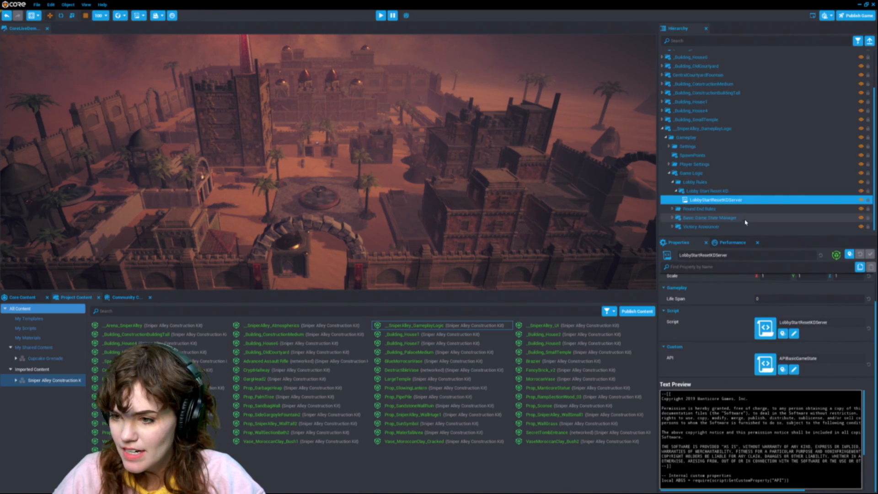
# Step: Open the LobbyStartResetKDServer script in the external text editor and read through it
pyautogui.doubleClick(738, 201)
pyautogui.scroll(-1, 507, 215)
pyautogui.scroll(-10, 508, 215)
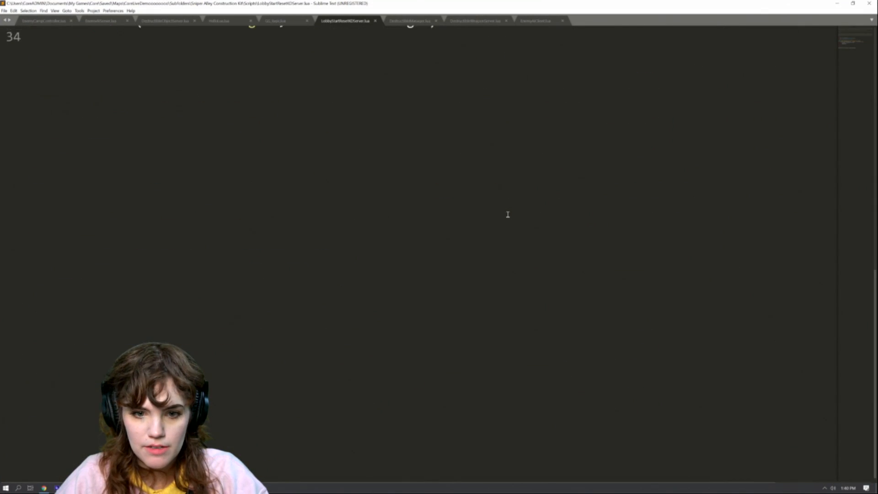
pyautogui.scroll(12, 508, 215)
pyautogui.scroll(-6, 508, 212)
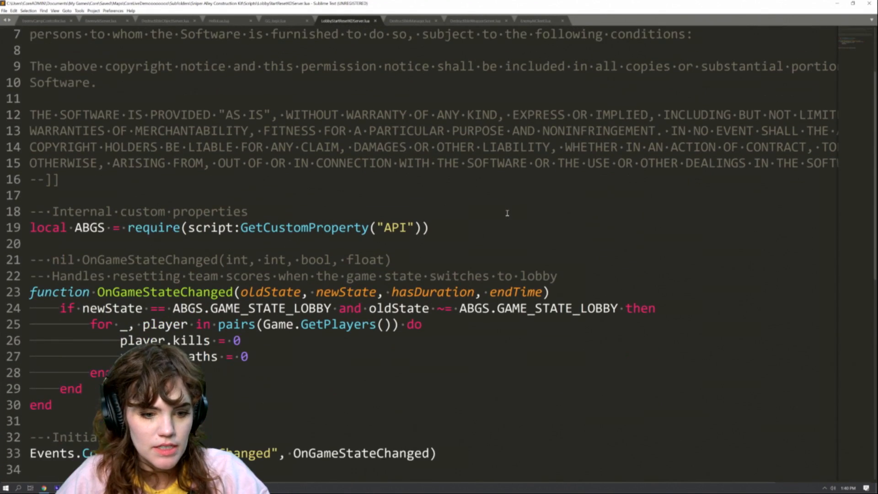
pyautogui.click(837, 4)
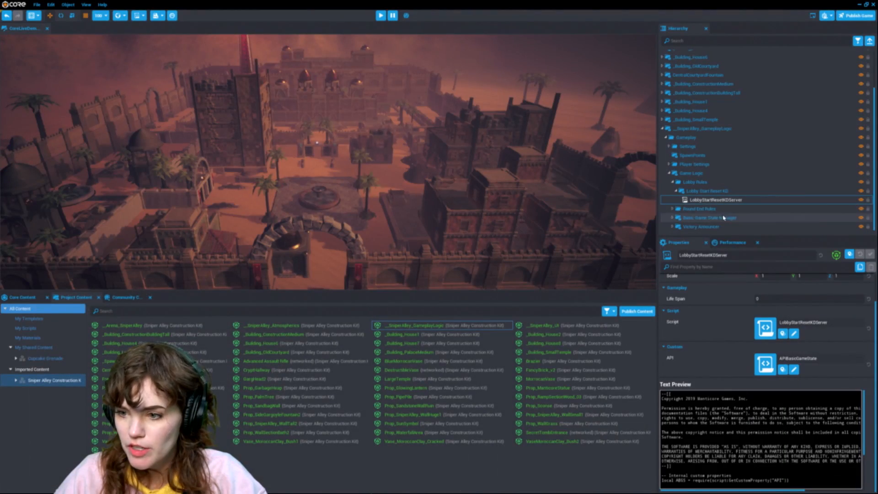
# Step: Collapse the gameplay logic group and playtest the level in preview, aiming the sniper rifle and walking around
pyautogui.click(721, 128)
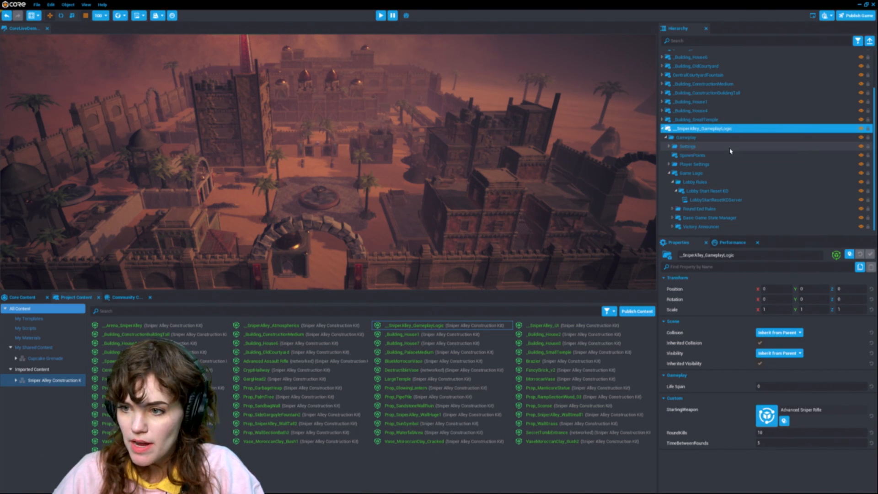
pyautogui.click(663, 128)
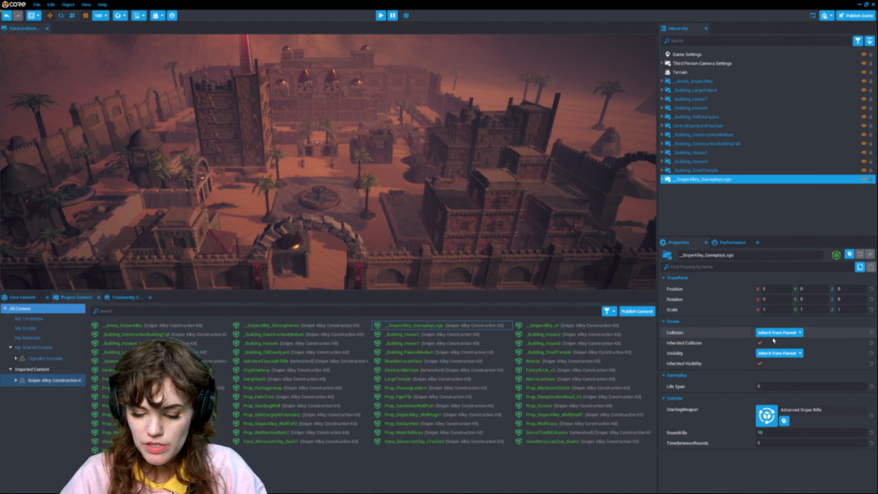
pyautogui.press('=')
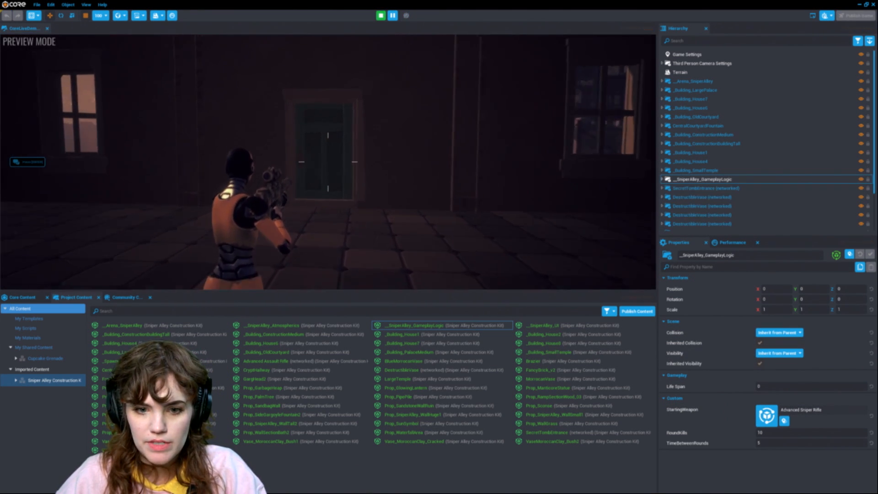
pyautogui.rightClick(328, 162)
pyautogui.rightClick(328, 162)
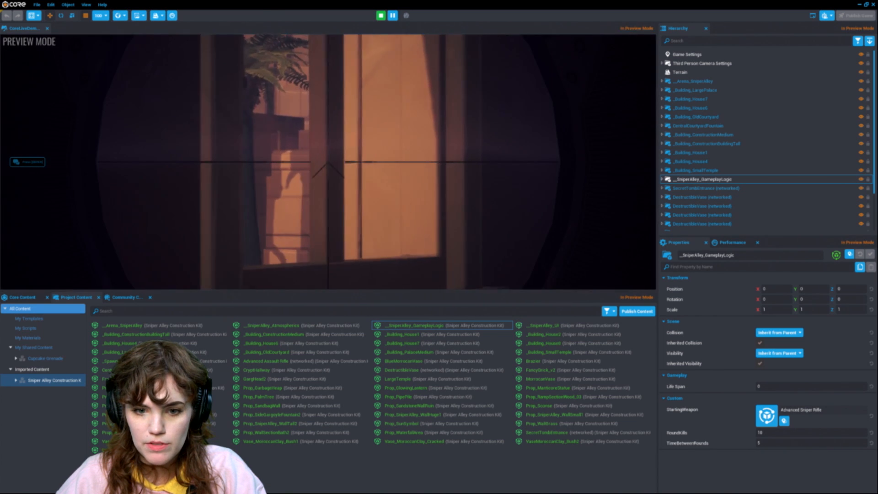
pyautogui.rightClick(327, 162)
pyautogui.rightClick(328, 162)
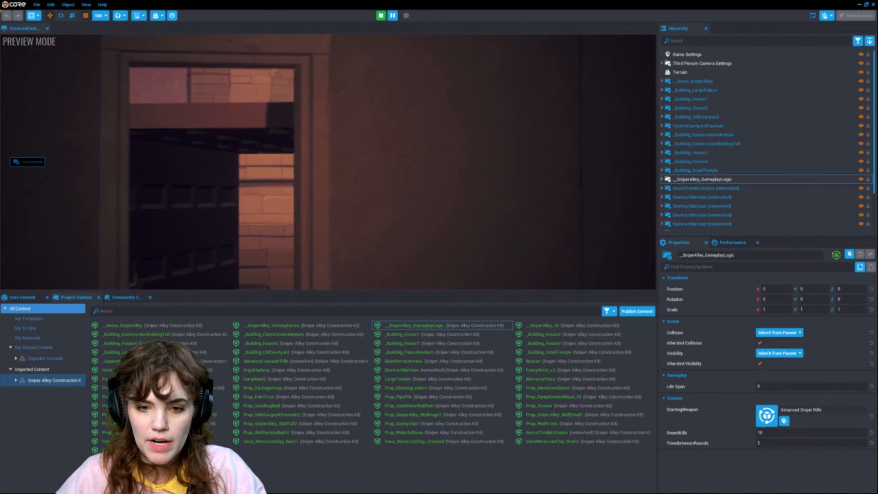
pyautogui.press('w')
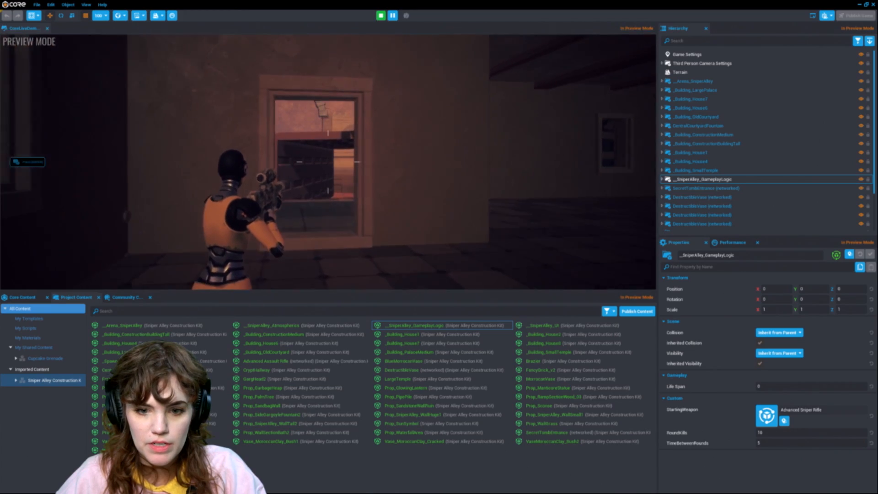
pyautogui.press('w')
pyautogui.rightClick(328, 162)
pyautogui.rightClick(328, 162)
pyautogui.rightClick(327, 162)
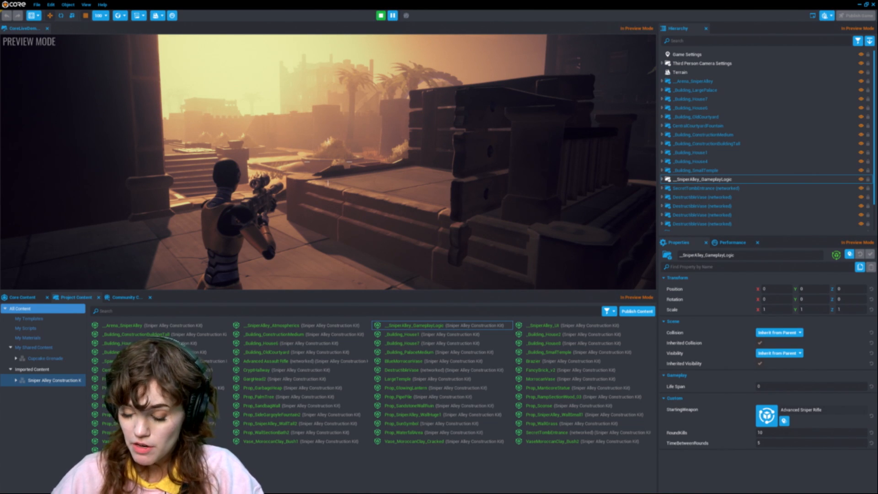
pyautogui.press('Escape')
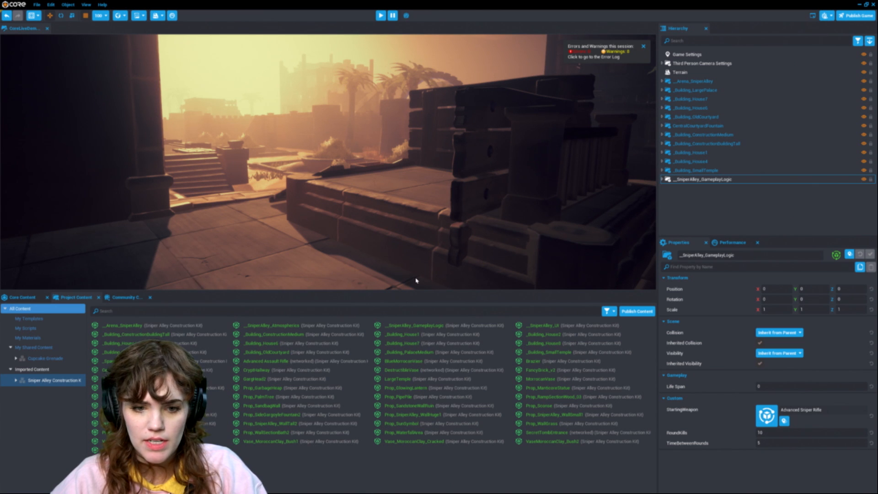
# Step: Search community content for portal and import the Portal Gun package
pyautogui.scroll(-3, 212, 164)
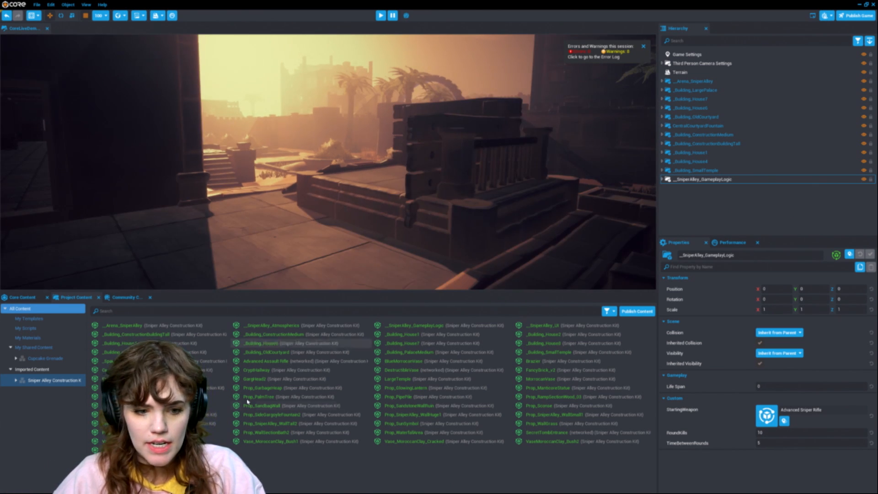
pyautogui.click(123, 297)
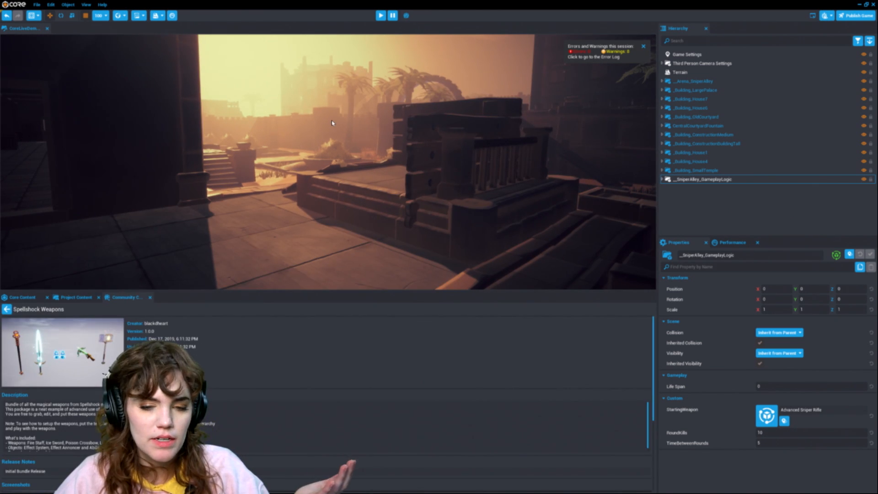
pyautogui.click(7, 309)
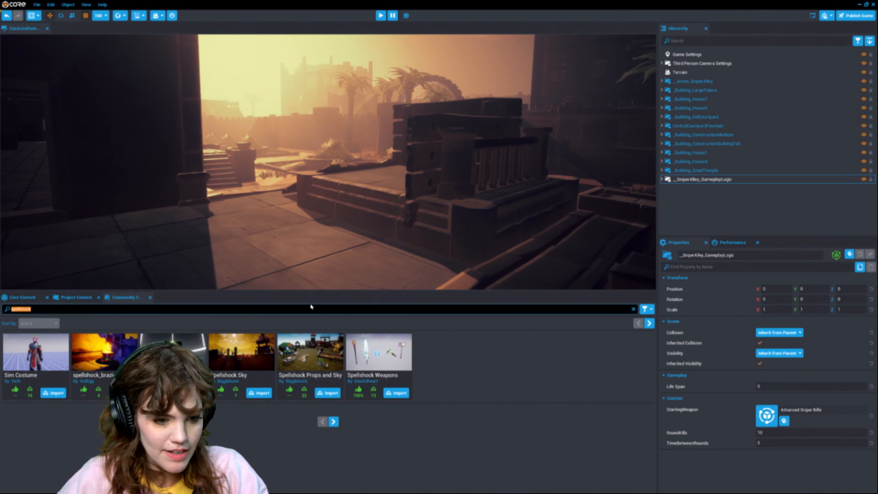
pyautogui.click(76, 298)
pyautogui.click(118, 298)
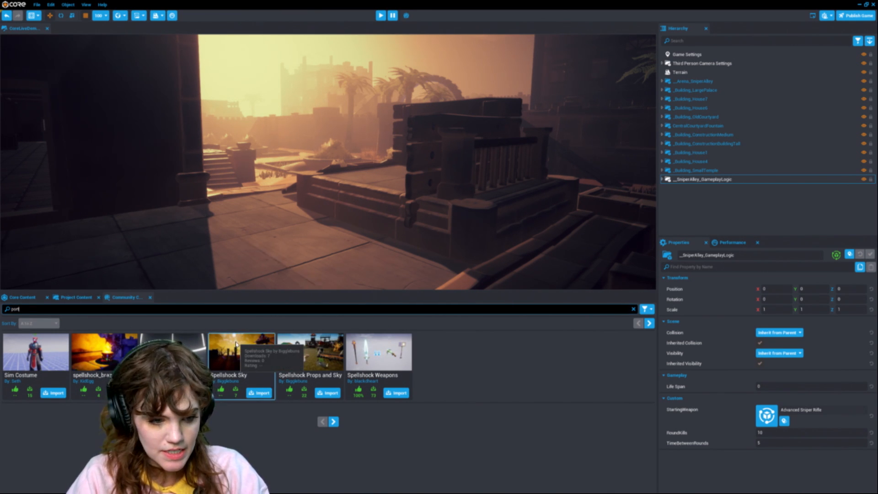
pyautogui.write('al')
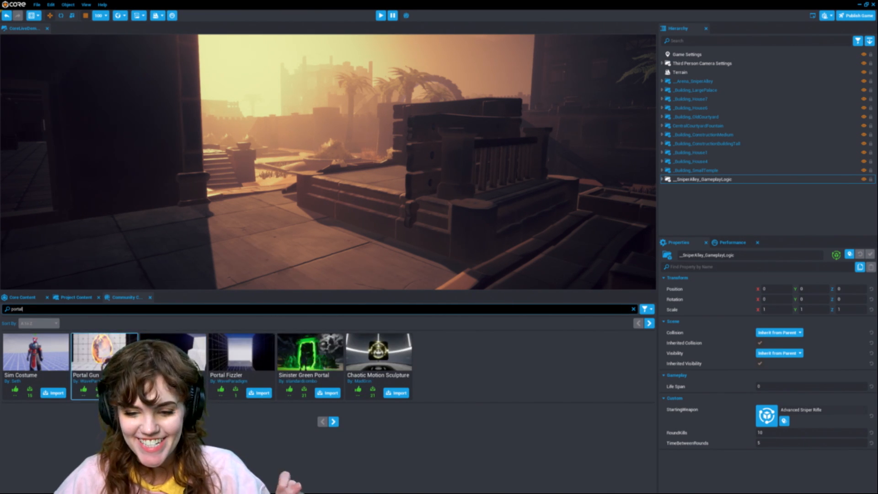
pyautogui.click(98, 352)
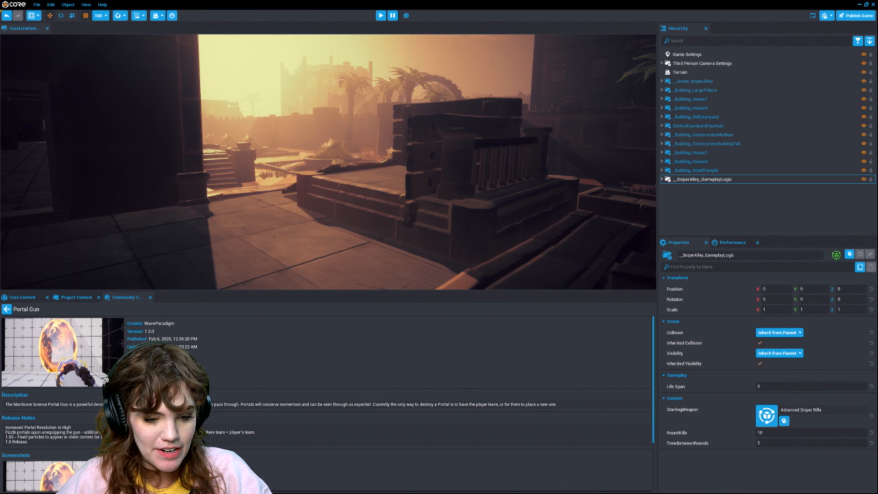
pyautogui.click(155, 378)
pyautogui.click(380, 262)
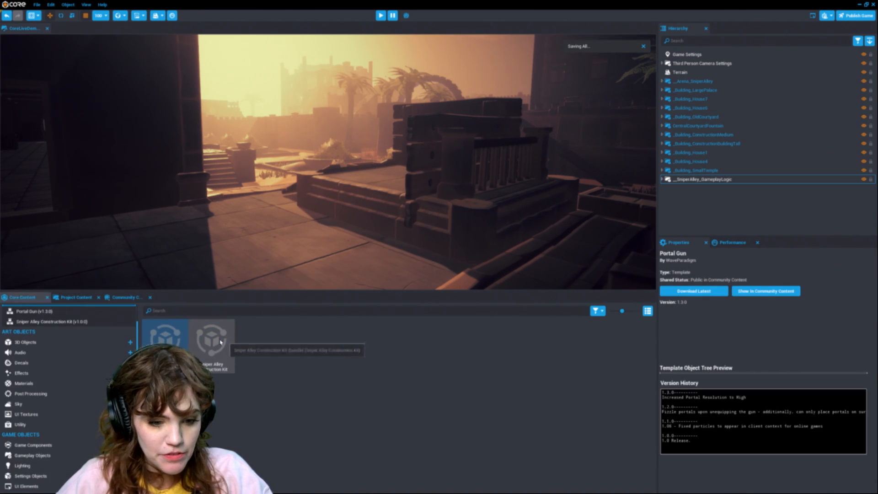
# Step: Place the Portal Gun template in the level and focus on it
pyautogui.click(56, 314)
pyautogui.moveTo(167, 338); pyautogui.dragTo(283, 238)
pyautogui.press('f')
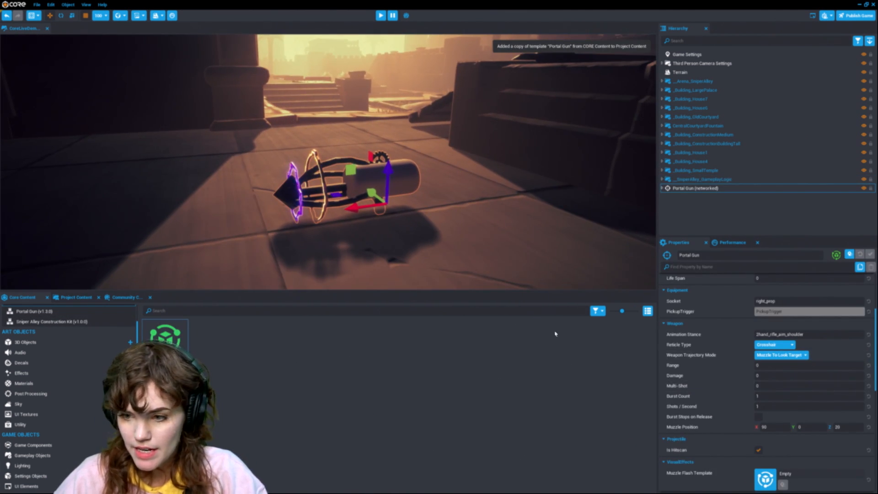
# Step: Set the gameplay logic's StartingWeapon to Portal Gun and playtest it in preview mode
pyautogui.click(747, 179)
pyautogui.moveTo(167, 343); pyautogui.dragTo(822, 410)
pyautogui.press('=')
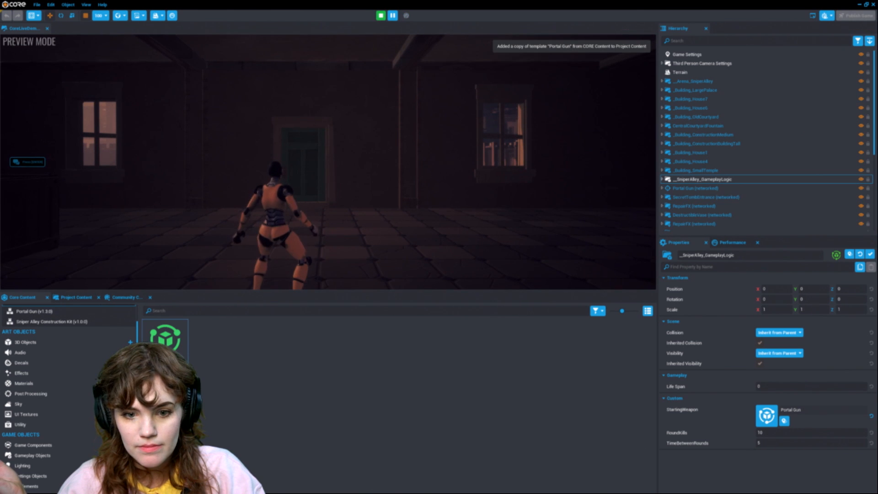
pyautogui.click(328, 162)
pyautogui.rightClick(328, 162)
pyautogui.press('w')
pyautogui.press('w')
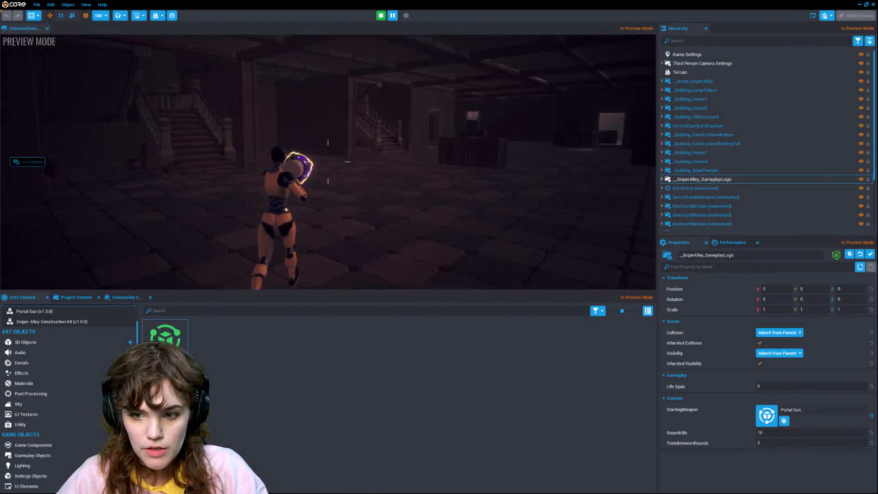
pyautogui.press('w')
pyautogui.press('w')
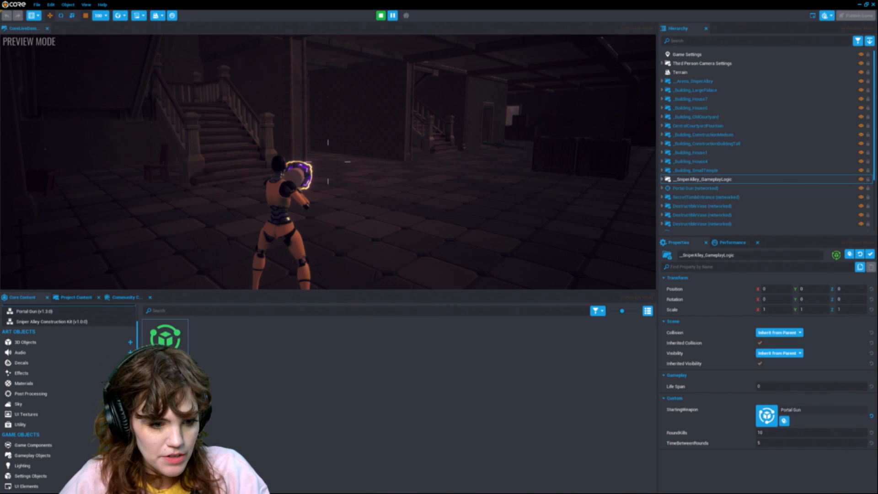
pyautogui.press('=')
# Step: Set the gameplay logic's StartingWeapon to Cupcake Grenade from shared content and playtest throwing it
pyautogui.click(123, 297)
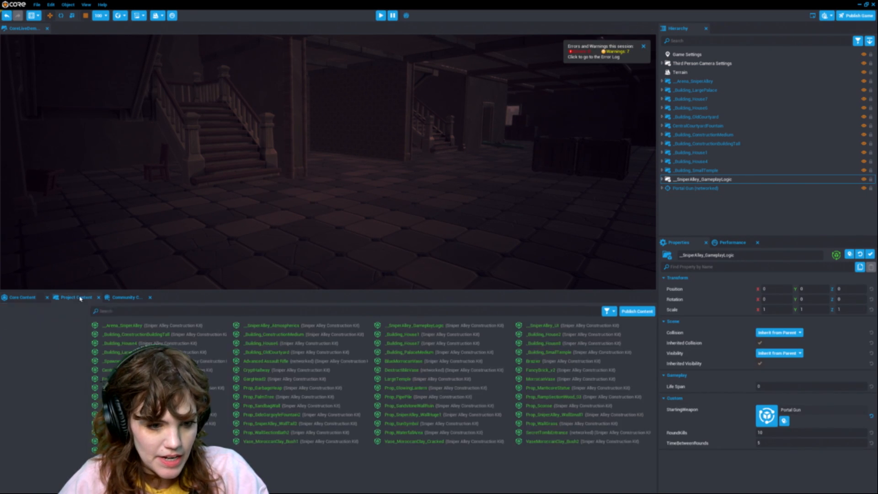
pyautogui.click(130, 329)
pyautogui.click(76, 297)
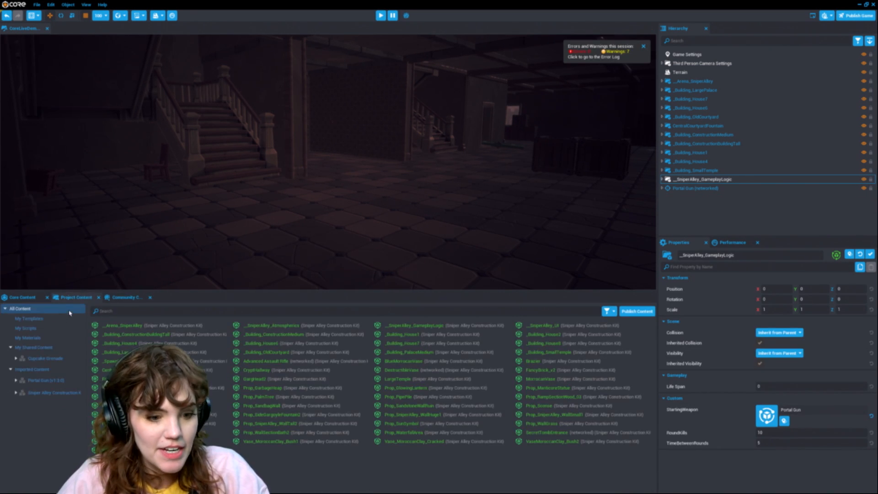
pyautogui.click(45, 358)
pyautogui.moveTo(126, 327); pyautogui.dragTo(803, 413)
pyautogui.press('=')
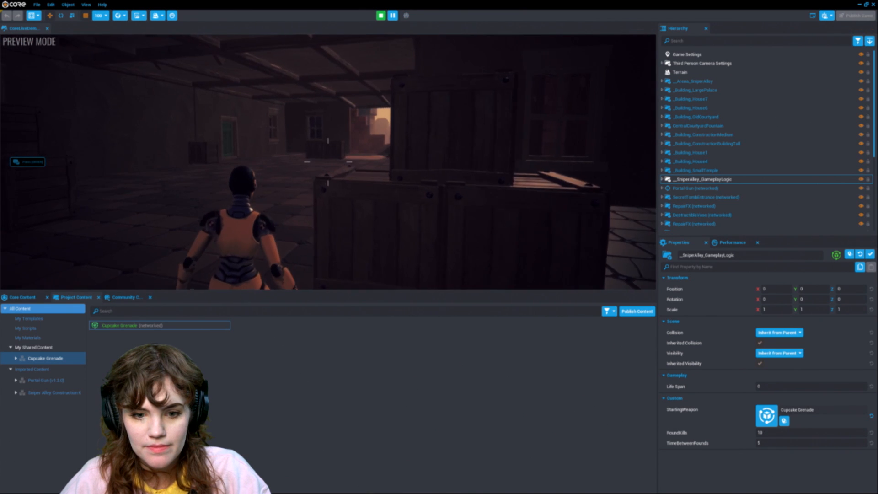
pyautogui.press('w')
pyautogui.click(327, 162)
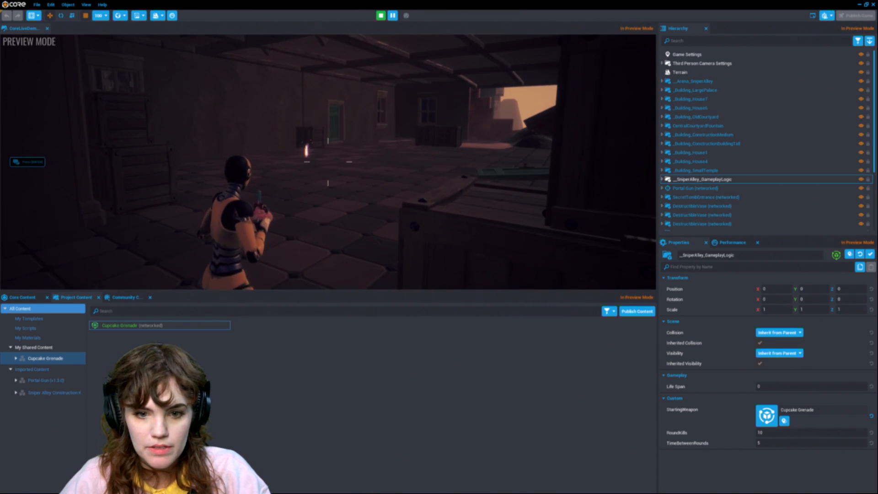
pyautogui.press('=')
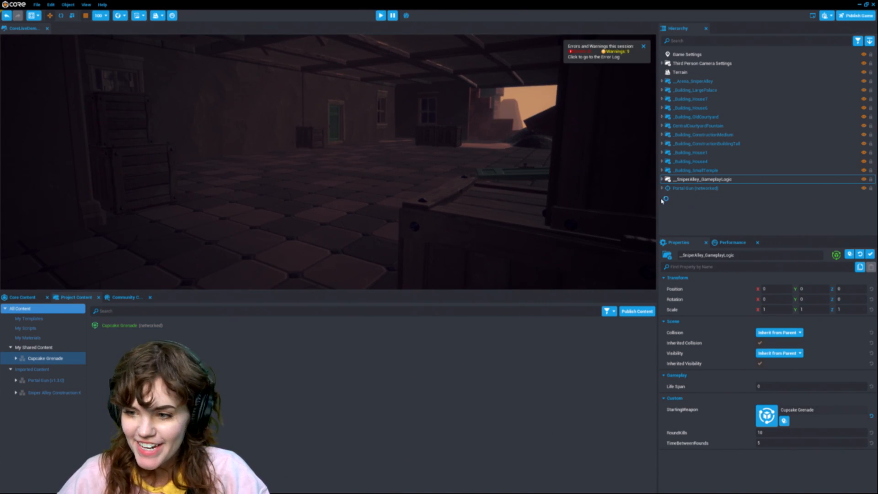
# Step: Delete the placed Portal Gun from the hierarchy and reselect the gameplay logic
pyautogui.click(721, 188)
pyautogui.press('Delete')
pyautogui.click(724, 181)
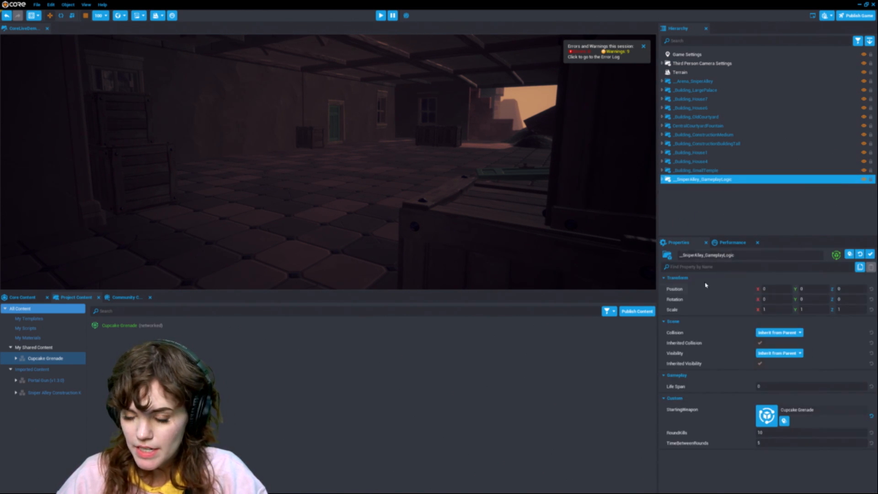
# Step: Search the project content for "sn" and set the gameplay logic's StartingWeapon to Advanced Sniper Rifle
pyautogui.click(117, 309)
pyautogui.write('snip')
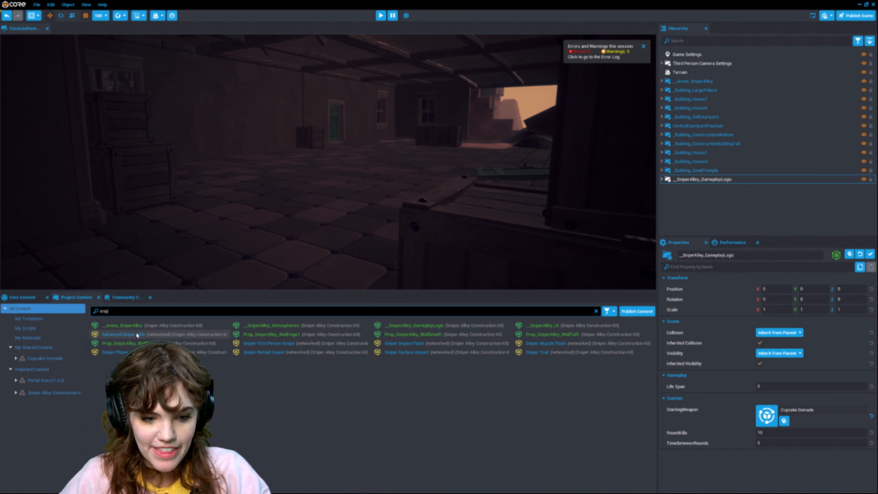
pyautogui.moveTo(137, 335); pyautogui.dragTo(829, 428)
pyautogui.press('s')
pyautogui.moveTo(459, 198); pyautogui.dragTo(412, 211, button='right')
pyautogui.press('s')
# Step: Clear the search, open the Sniper Alley Construction Kit folder, and add the _SniperAlley_Atmospherics template to the hierarchy
pyautogui.click(126, 298)
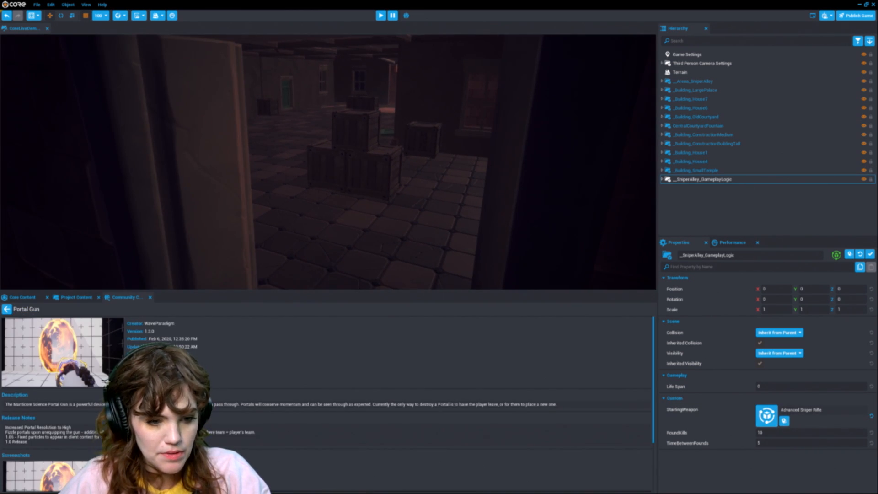
pyautogui.click(73, 297)
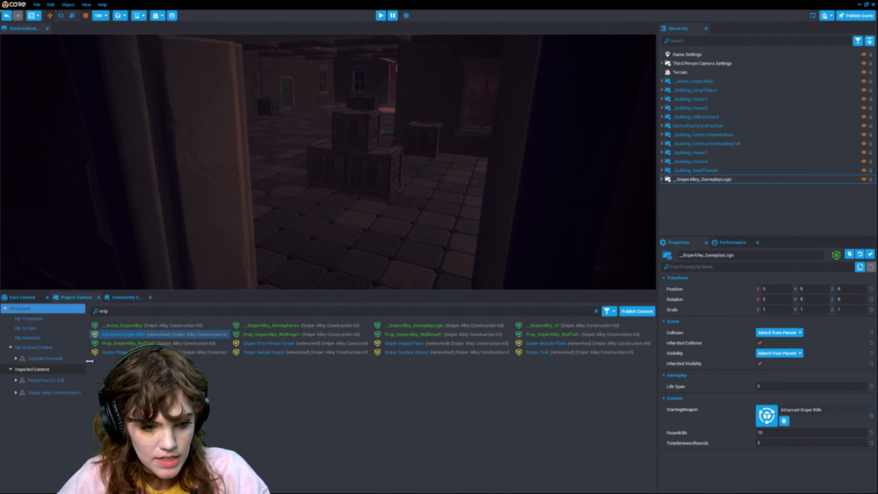
pyautogui.click(596, 311)
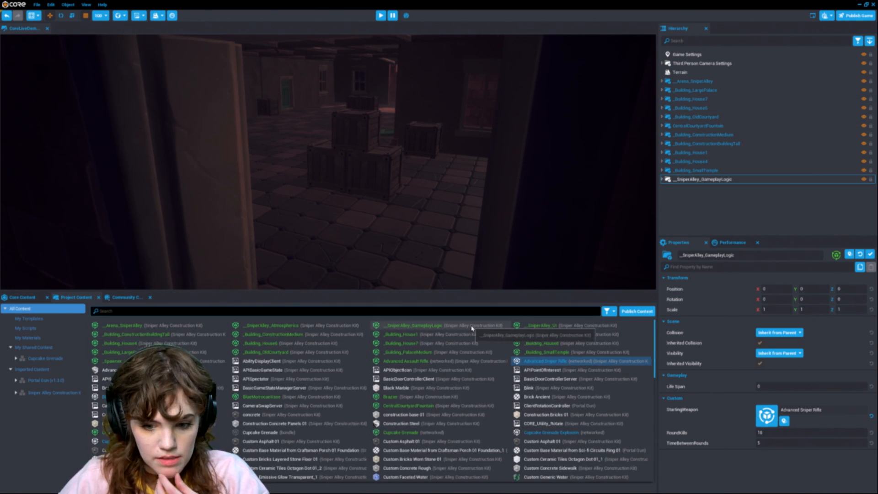
pyautogui.click(53, 393)
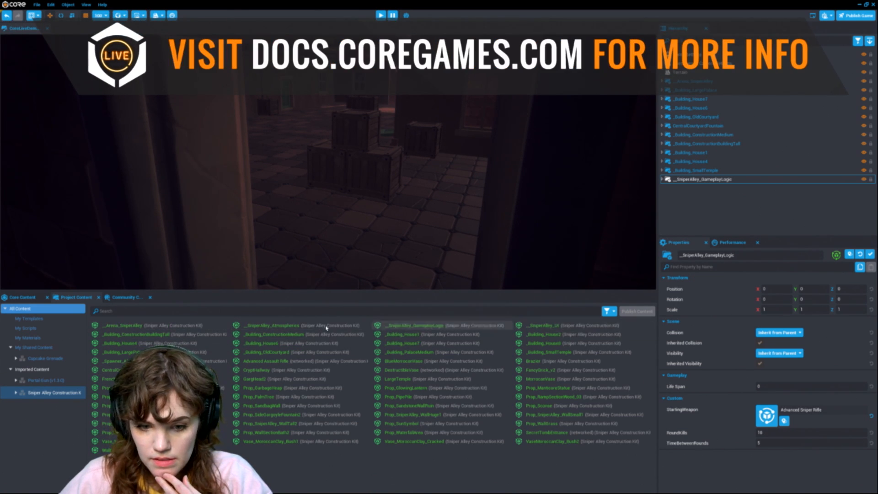
pyautogui.scroll(-2, 460, 182)
pyautogui.scroll(-5, 389, 200)
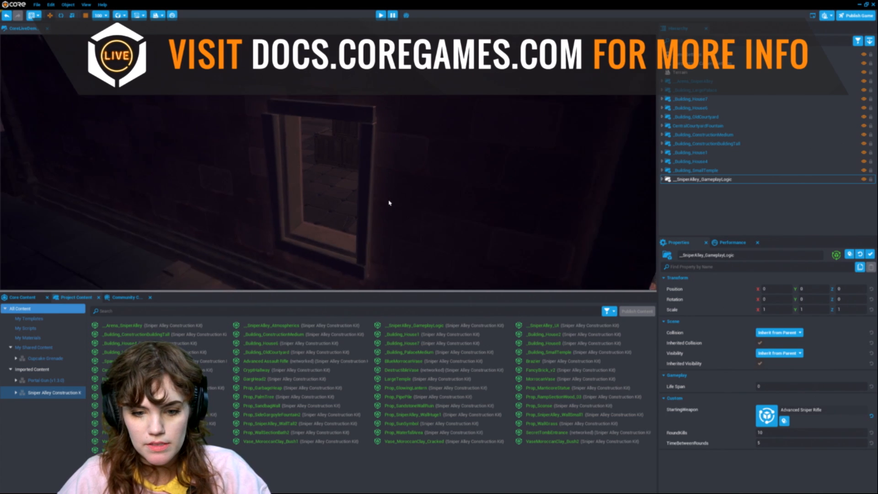
pyautogui.moveTo(274, 326); pyautogui.dragTo(798, 210)
# Step: Delete the atmospherics object from the hierarchy, then undo and redo that deletion
pyautogui.scroll(3, 351, 207)
pyautogui.scroll(-3, 352, 207)
pyautogui.moveTo(352, 208); pyautogui.dragTo(462, 162, button='right')
pyautogui.scroll(3, 389, 186)
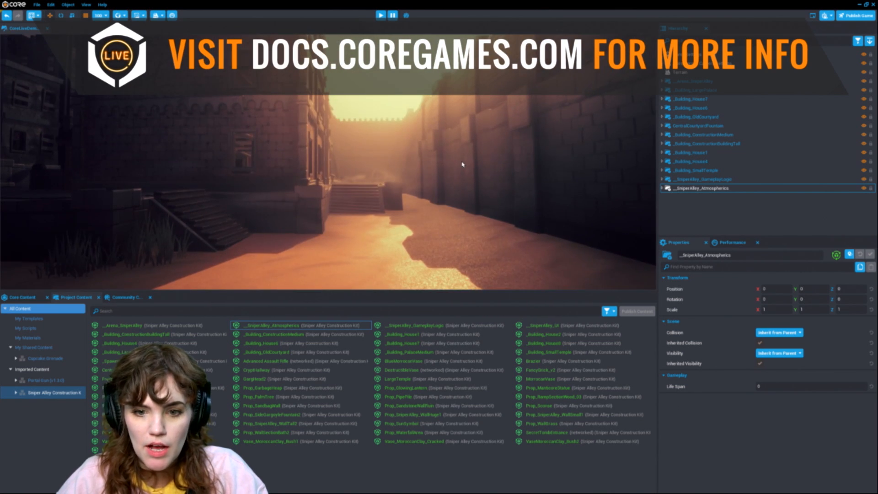
pyautogui.click(748, 192)
pyautogui.press('Delete')
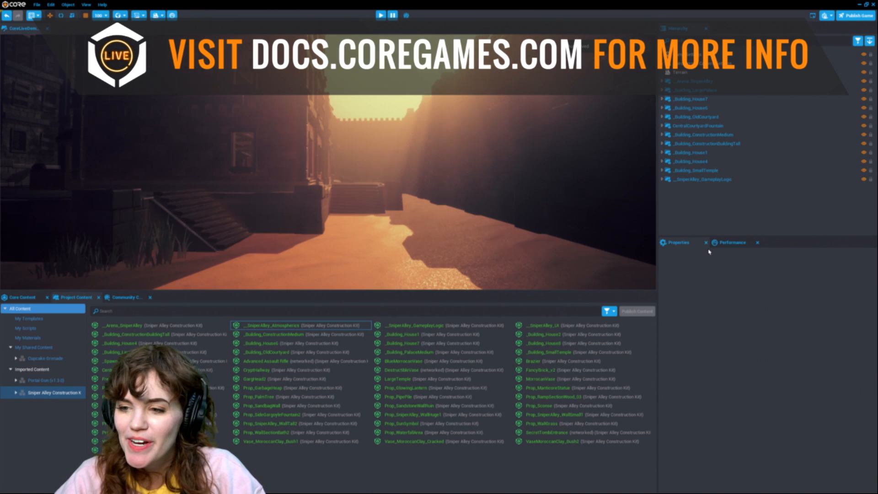
pyautogui.hotkey('ctrl', 'z')
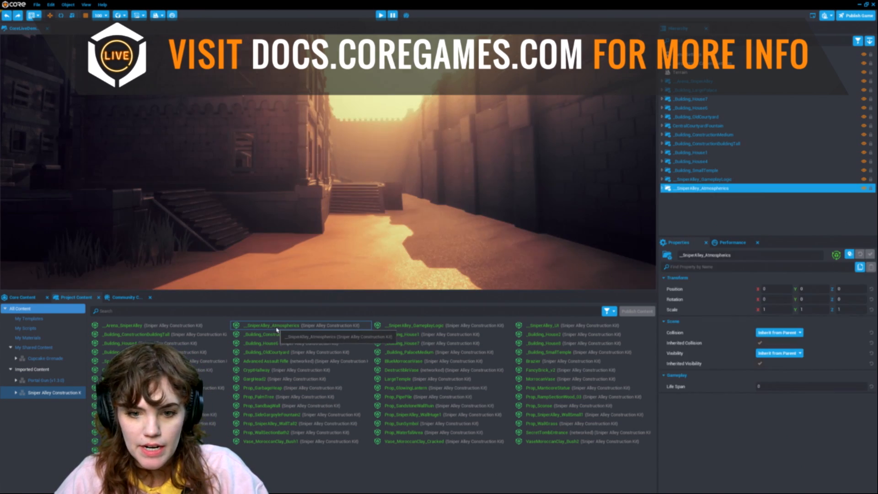
pyautogui.hotkey('ctrl', 'y')
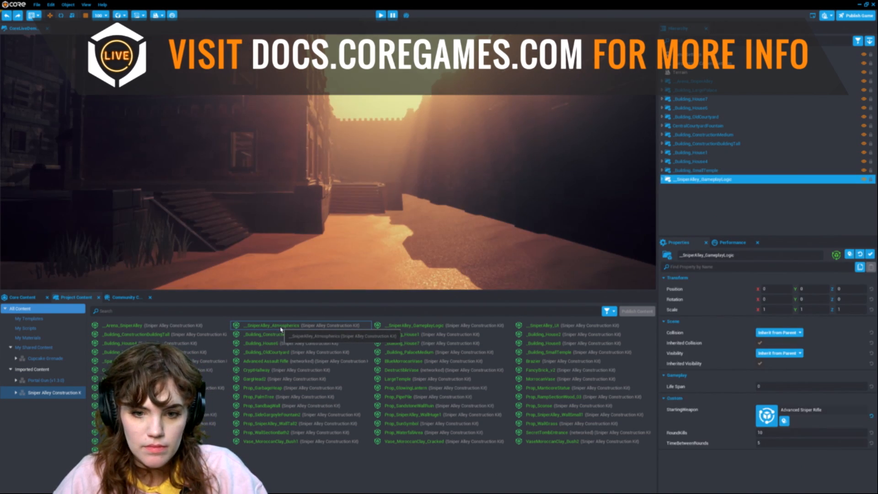
# Step: Delete the gameplay logic object from the hierarchy and add the _SniperAlley_Atmospherics template in its place
pyautogui.click(717, 182)
pyautogui.press('Delete')
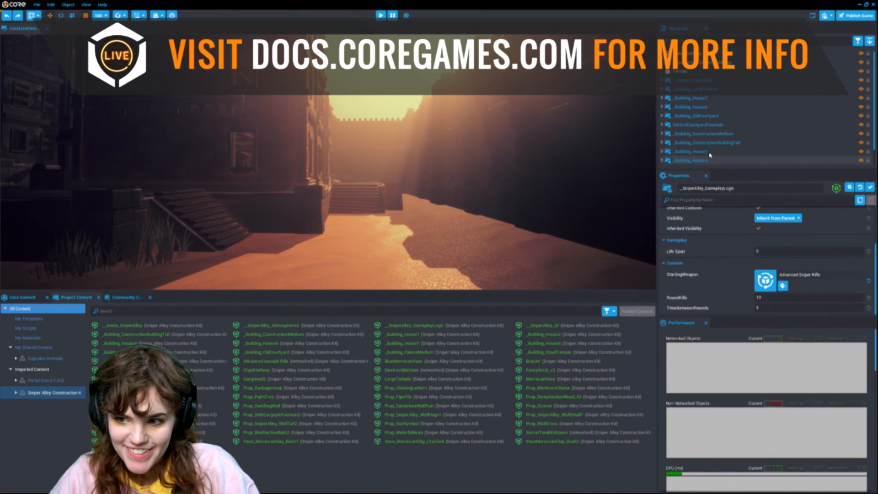
pyautogui.moveTo(728, 170); pyautogui.dragTo(729, 260)
pyautogui.press('Delete')
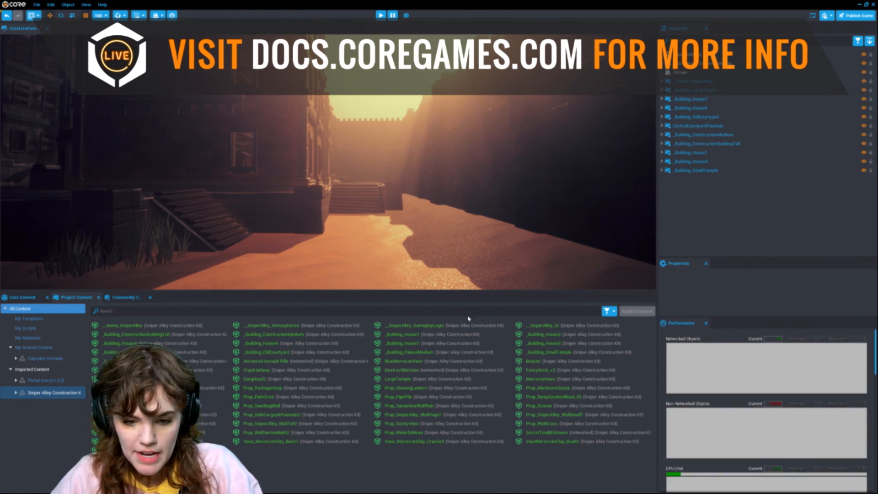
pyautogui.moveTo(300, 326); pyautogui.dragTo(734, 228)
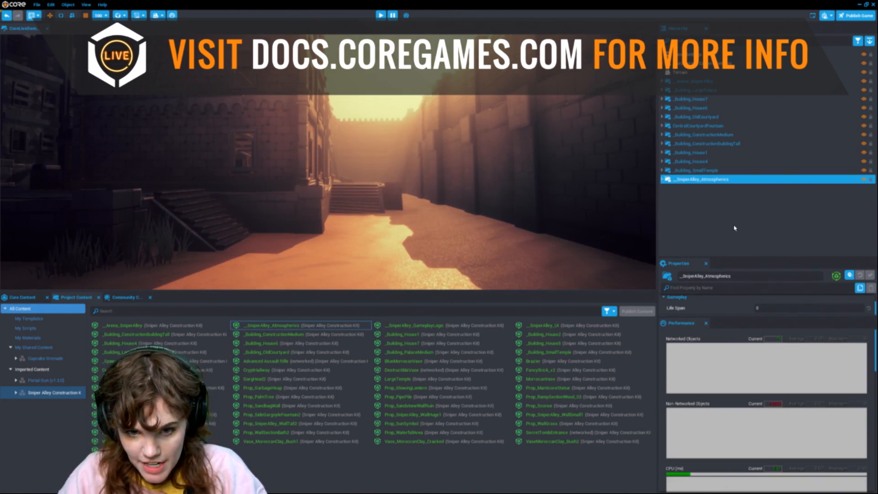
# Step: Reopen the Properties panel and resize it to sit below the hierarchy
pyautogui.click(705, 263)
pyautogui.click(705, 298)
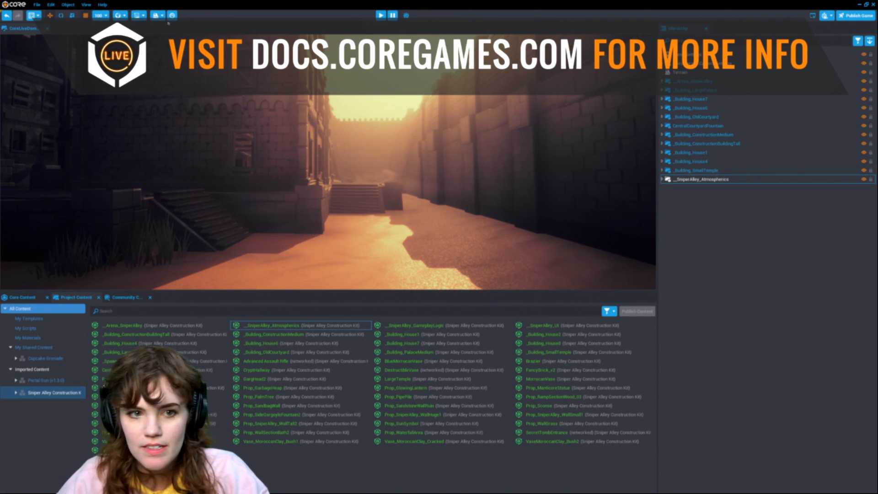
pyautogui.click(85, 5)
pyautogui.click(96, 123)
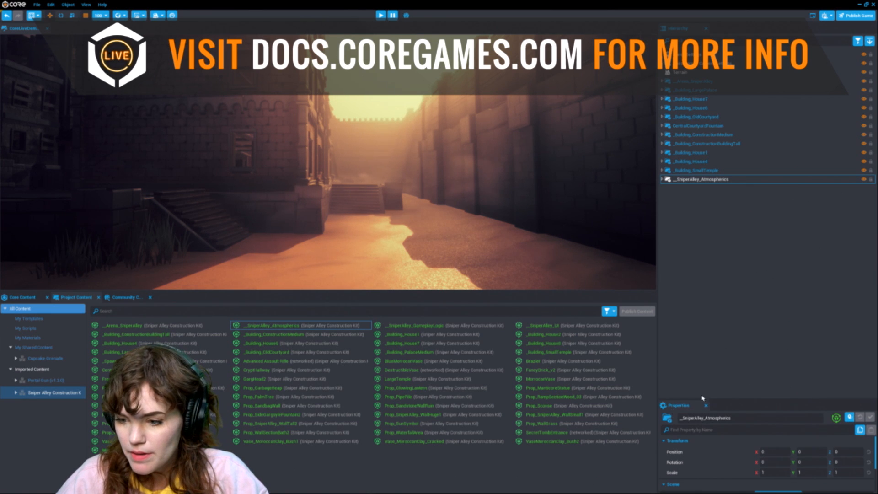
pyautogui.moveTo(716, 400); pyautogui.dragTo(720, 204)
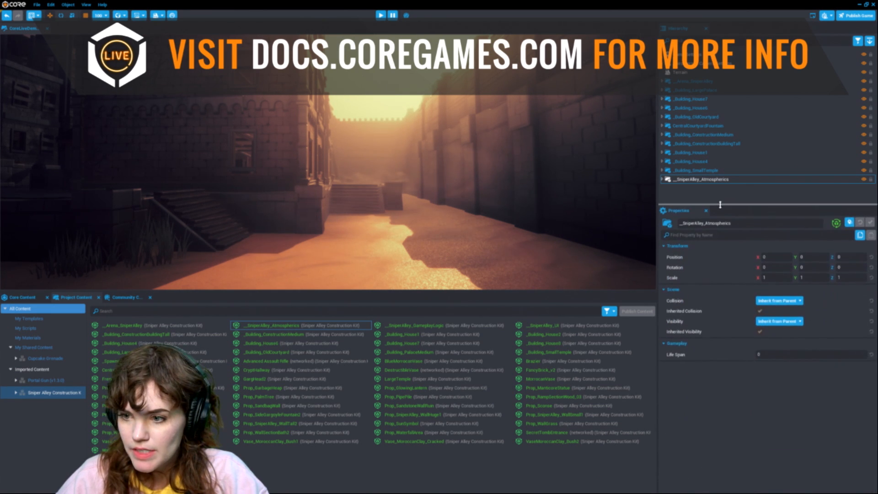
# Step: Add the _SniperAlley_UI template to the hierarchy
pyautogui.moveTo(430, 201); pyautogui.dragTo(138, 222, button='right')
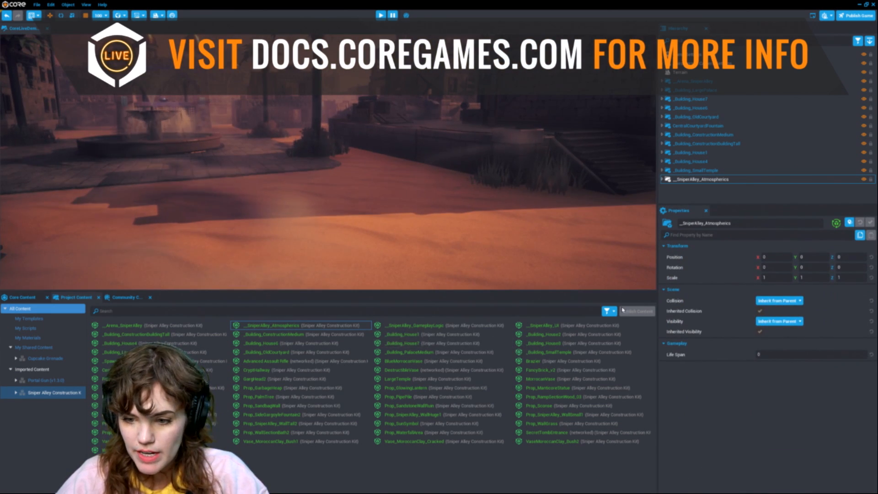
pyautogui.click(579, 327)
pyautogui.moveTo(578, 327); pyautogui.dragTo(718, 195)
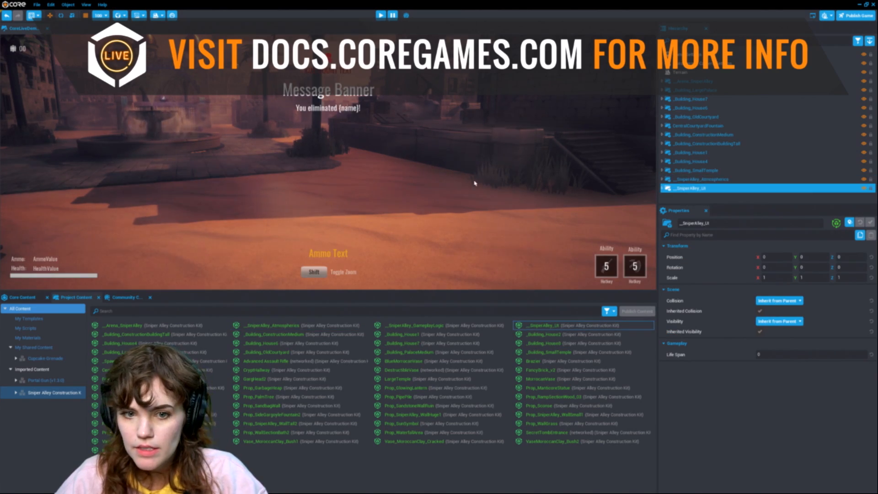
# Step: Fly around the level to examine the arena layout with the UI in place
pyautogui.moveTo(350, 204); pyautogui.dragTo(572, 114, button='right')
pyautogui.moveTo(324, 196); pyautogui.dragTo(374, 186, button='right')
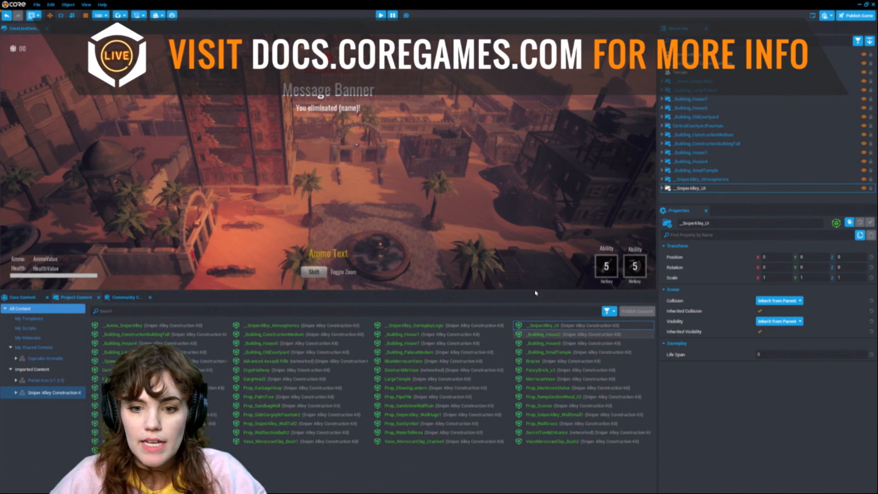
pyautogui.scroll(-10, 403, 175)
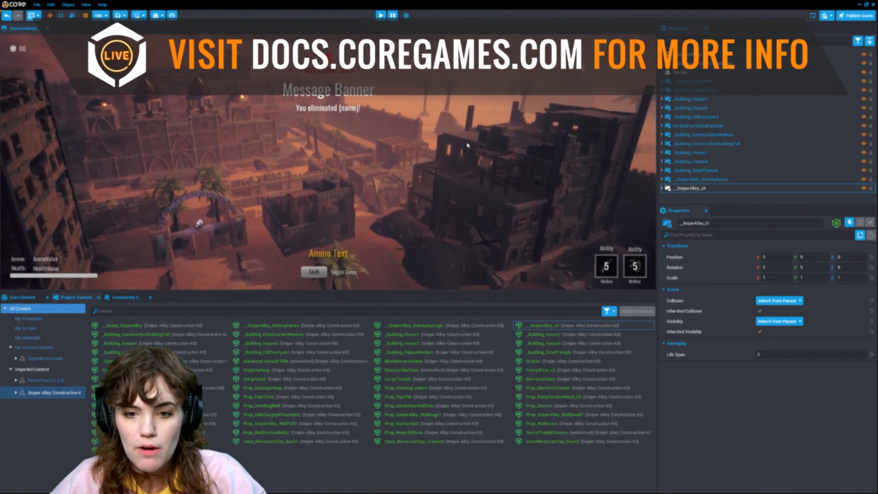
pyautogui.scroll(-5, 460, 153)
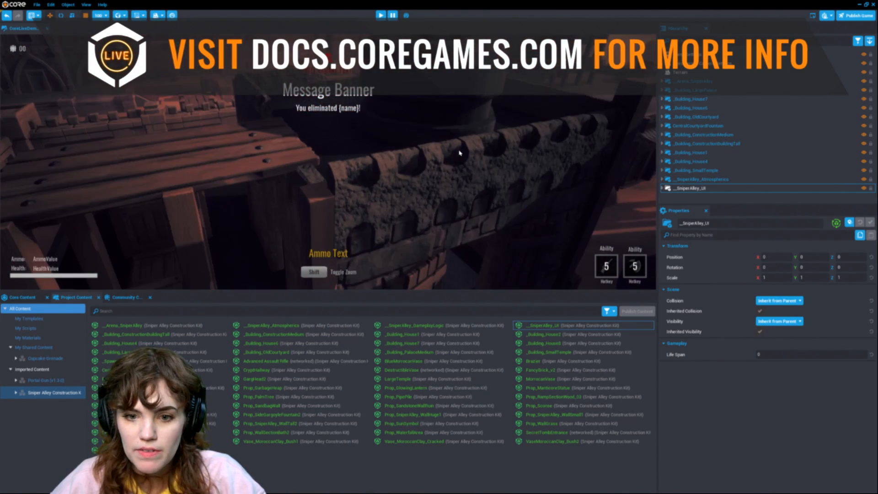
pyautogui.scroll(8, 459, 154)
pyautogui.scroll(2, 459, 154)
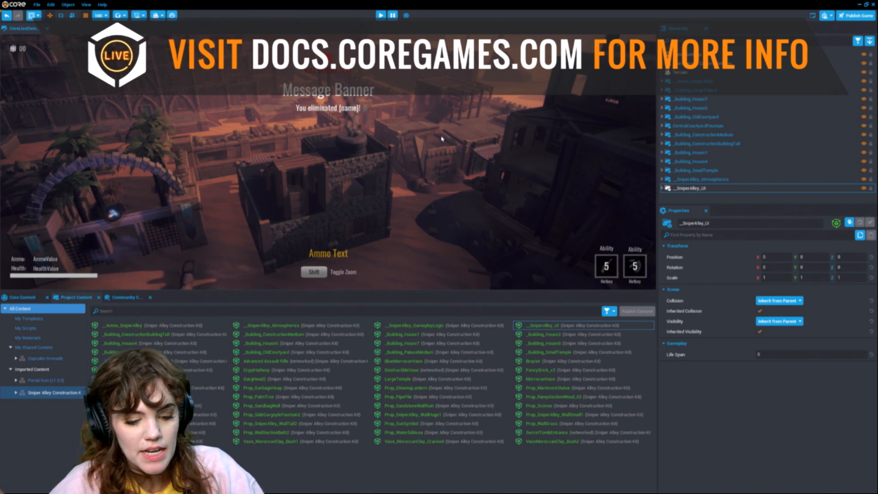
pyautogui.press('w')
pyautogui.moveTo(390, 135); pyautogui.dragTo(356, 118, button='right')
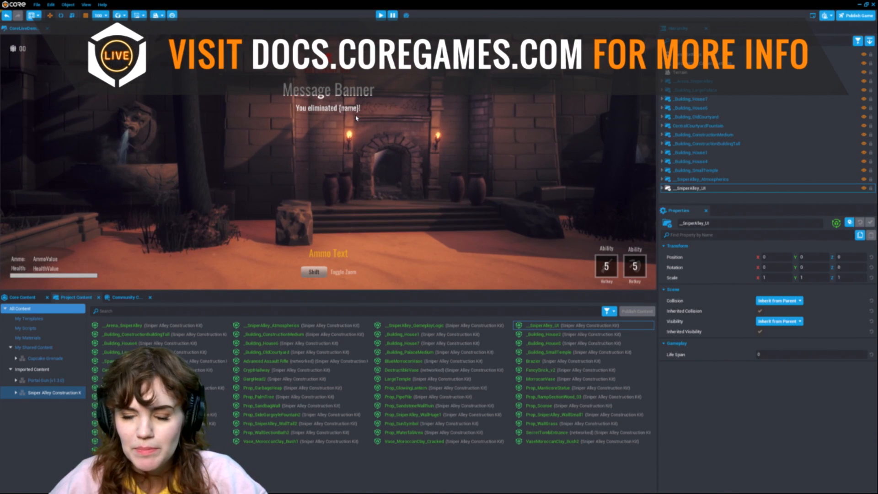
pyautogui.moveTo(357, 117); pyautogui.dragTo(437, 169, button='right')
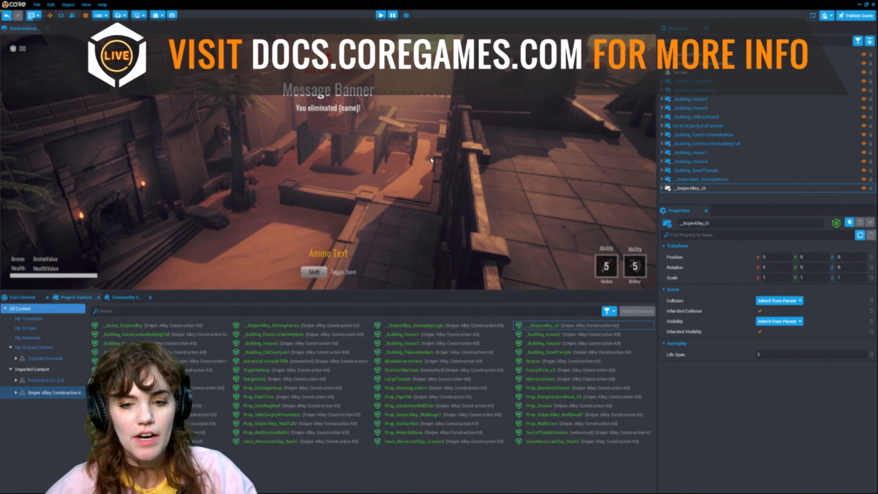
# Step: Select a Craftsman Porch 01 Foundation wall piece in the arena and tint it green with its Color Override
pyautogui.click(123, 298)
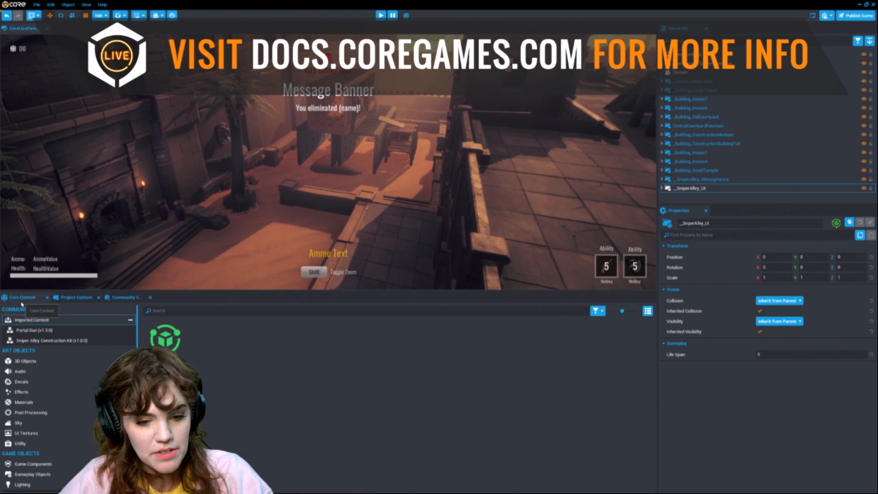
pyautogui.click(170, 312)
pyautogui.moveTo(346, 196); pyautogui.dragTo(355, 158, button='right')
pyautogui.click(355, 158)
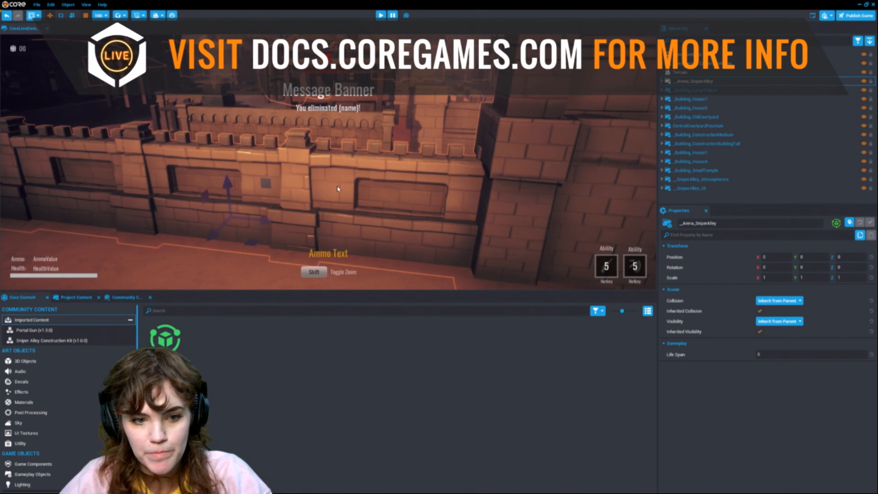
pyautogui.press('t')
pyautogui.click(344, 194)
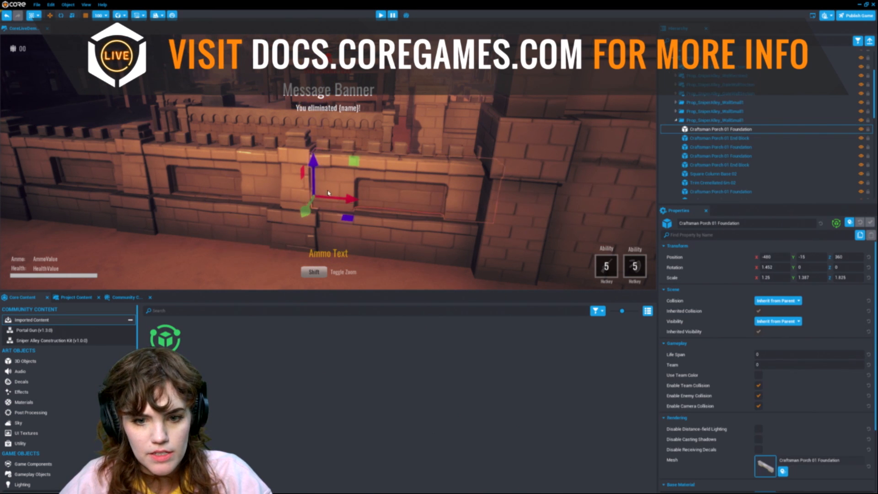
pyautogui.moveTo(370, 237); pyautogui.dragTo(392, 244, button='right')
pyautogui.scroll(-3, 802, 419)
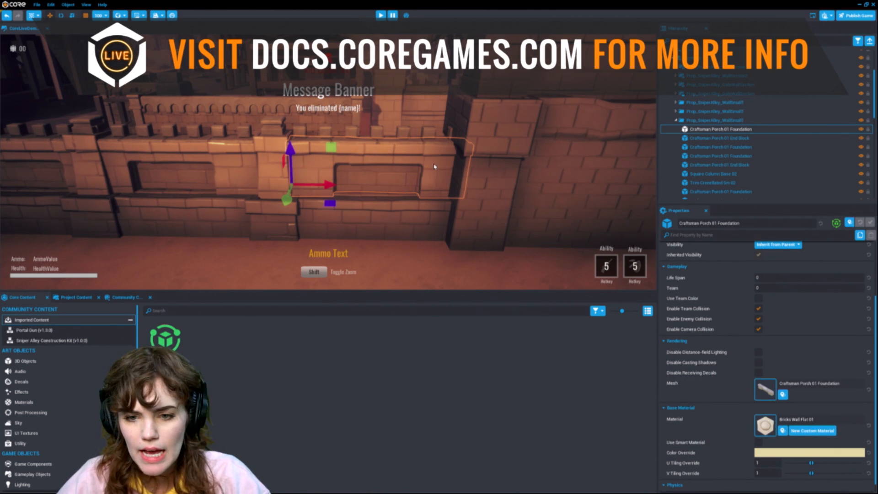
pyautogui.click(777, 452)
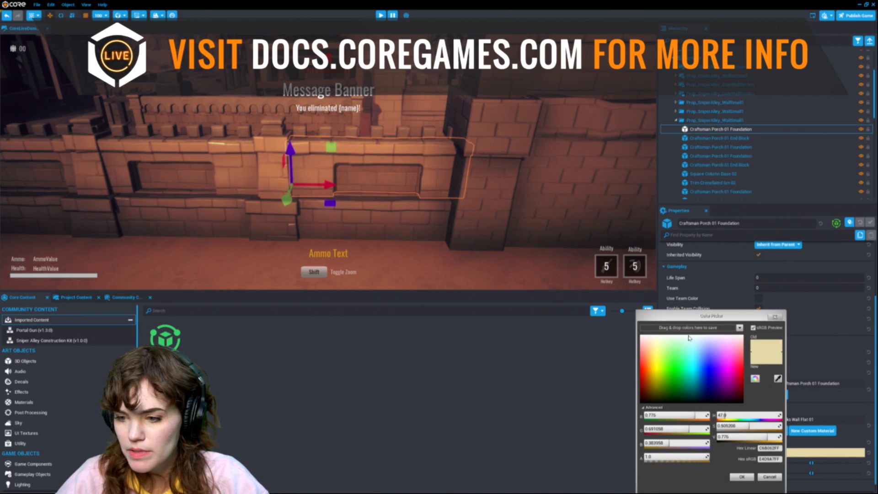
pyautogui.click(672, 365)
pyautogui.click(742, 477)
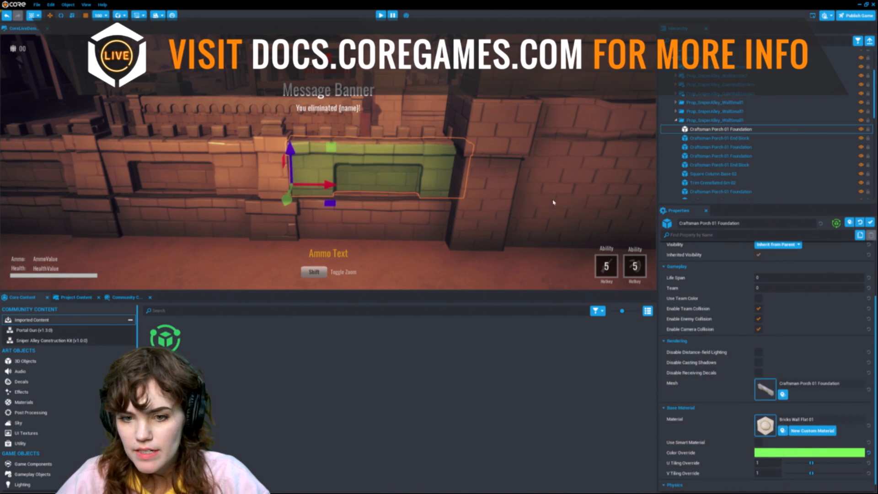
# Step: Change the wall piece's Color Override to magenta
pyautogui.click(818, 456)
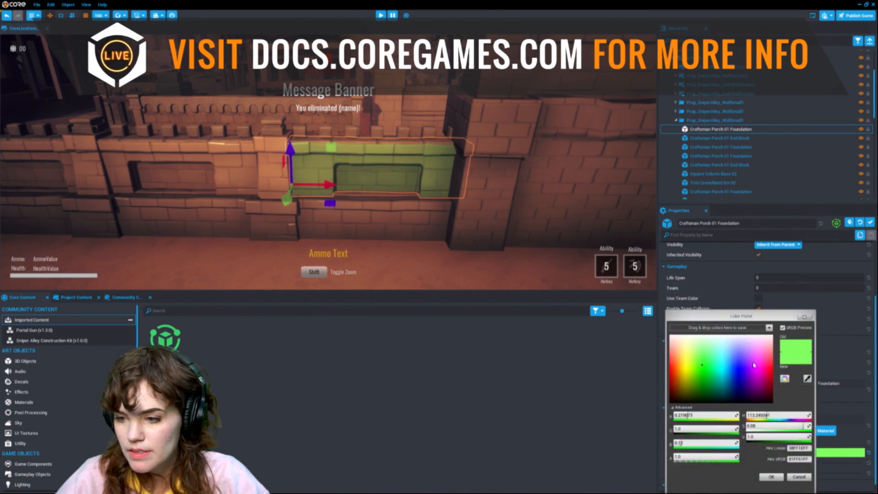
pyautogui.click(760, 375)
pyautogui.click(771, 476)
pyautogui.press('w')
pyautogui.moveTo(494, 177)
pyautogui.mouseDown(button='right')
pyautogui.moveTo(510, 180)
pyautogui.moveTo(497, 185)
pyautogui.mouseUp(button='right')
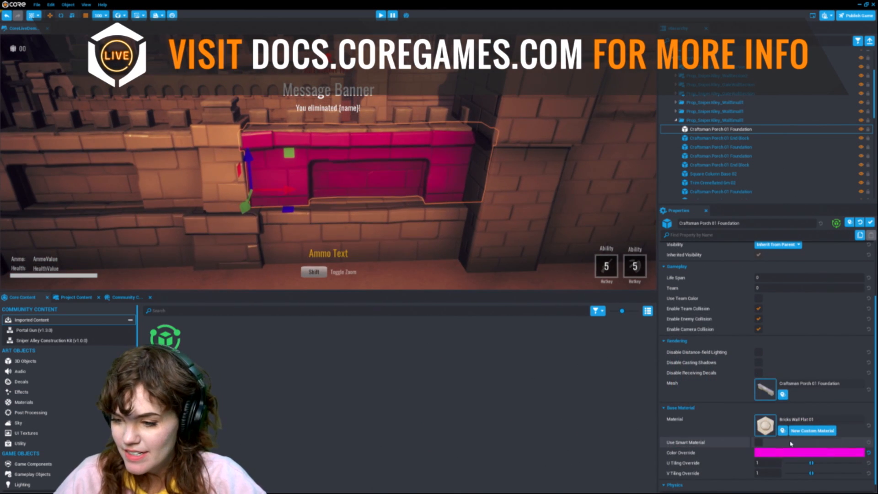
# Step: Create a custom material from the wall piece's Bricks Wall Flat 01 material and close the Material Editor
pyautogui.click(812, 431)
pyautogui.click(794, 430)
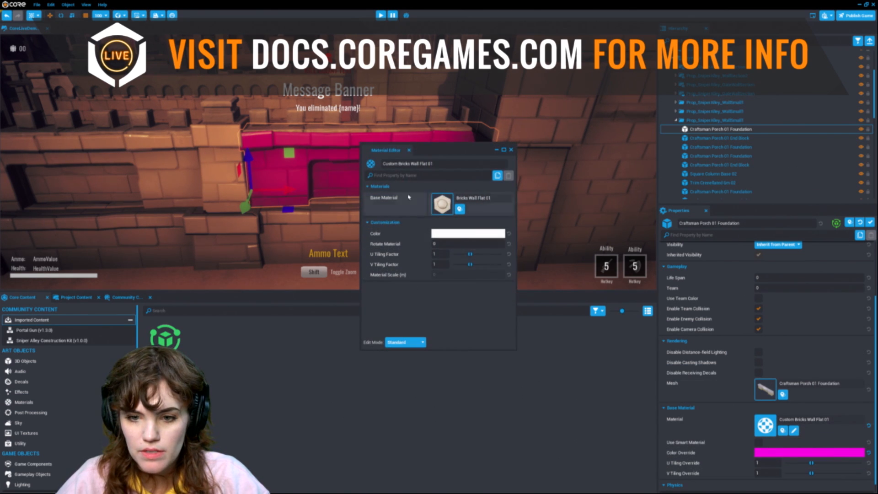
pyautogui.moveTo(438, 152); pyautogui.dragTo(571, 208)
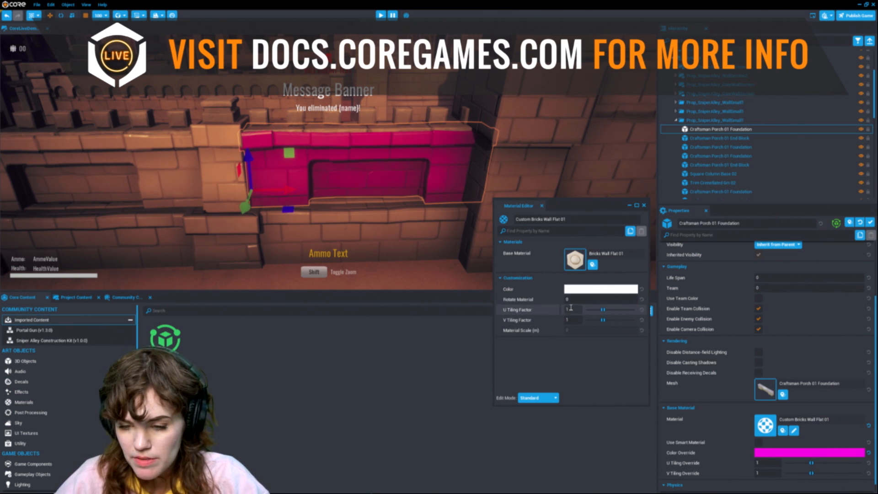
pyautogui.click(644, 205)
# Step: Search the content for amet and apply the Amethyst material to the selected wall piece
pyautogui.click(251, 310)
pyautogui.write('amet')
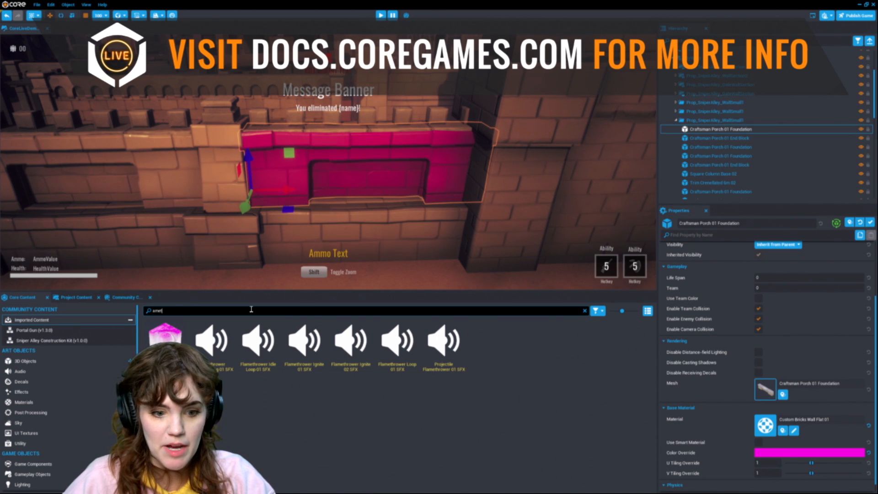
pyautogui.moveTo(178, 340); pyautogui.dragTo(190, 185)
pyautogui.press('a')
pyautogui.click(313, 186)
pyautogui.click(813, 451)
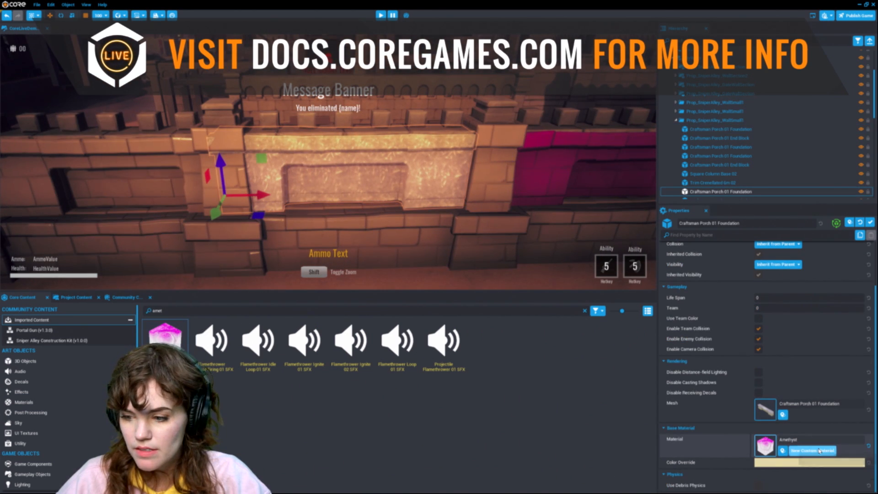
# Step: Create a custom material from the Amethyst material, look through its properties, and close the Material Editor
pyautogui.click(795, 451)
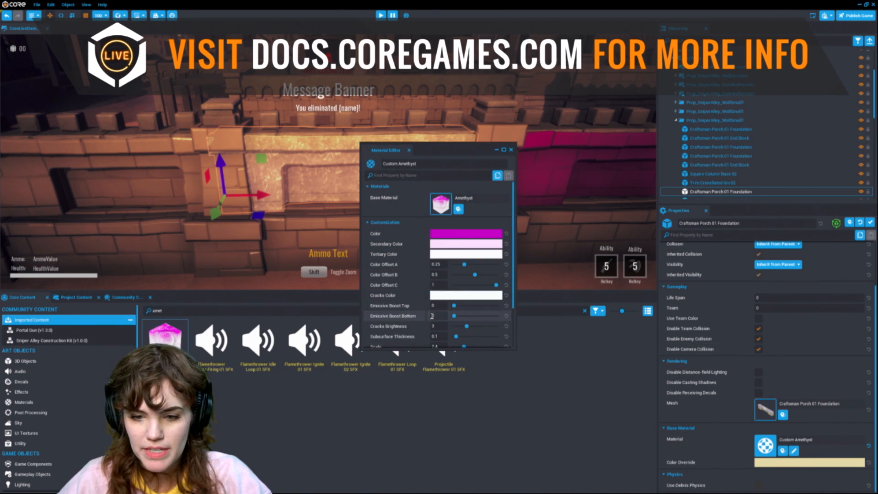
pyautogui.scroll(-1, 438, 264)
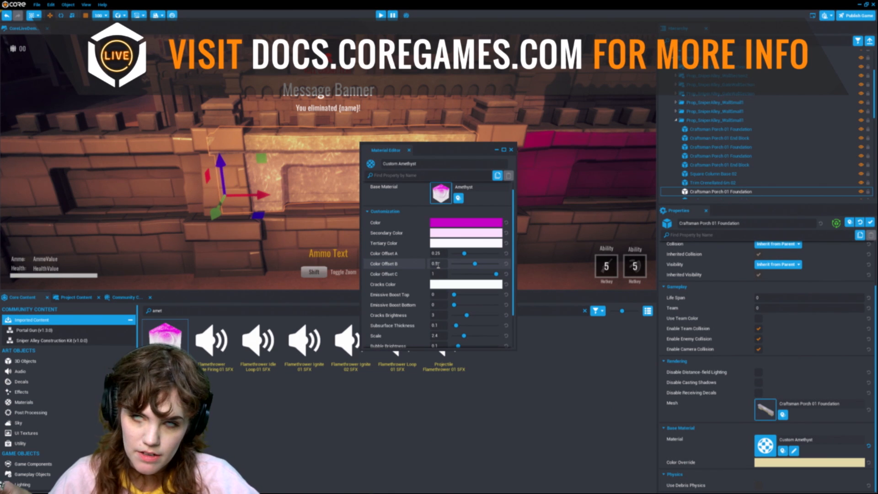
pyautogui.scroll(-3, 465, 257)
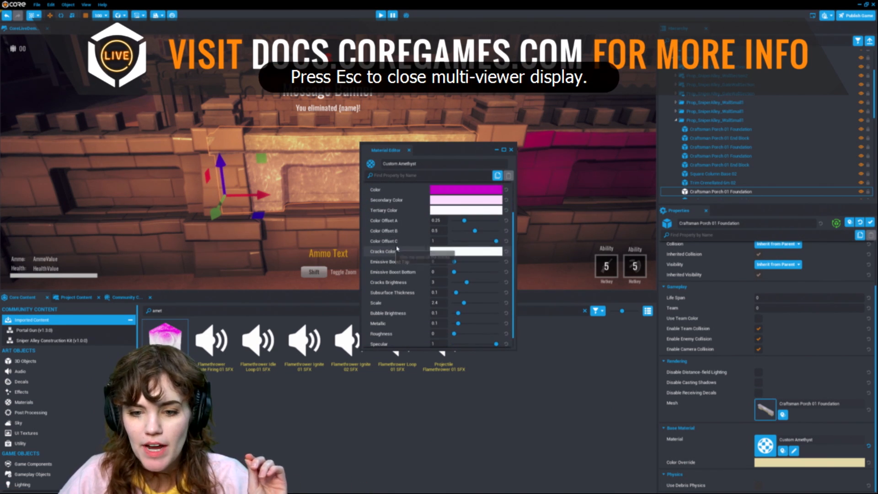
pyautogui.scroll(-1, 413, 265)
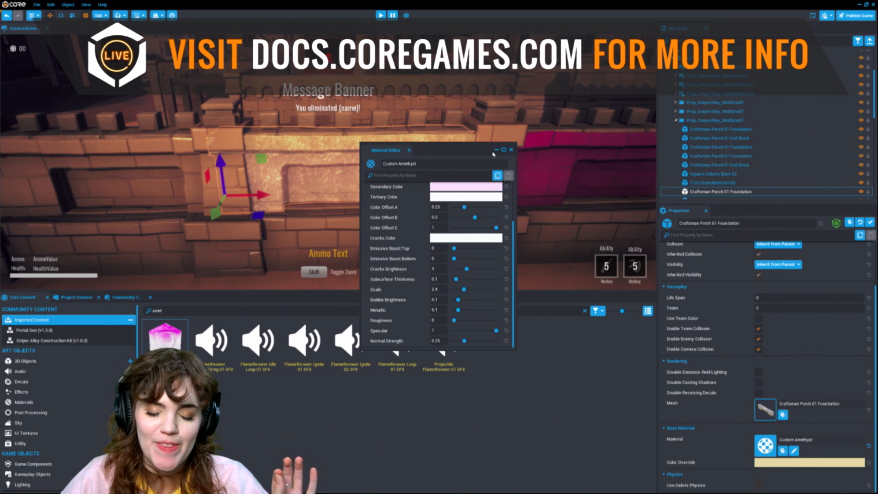
pyautogui.click(511, 150)
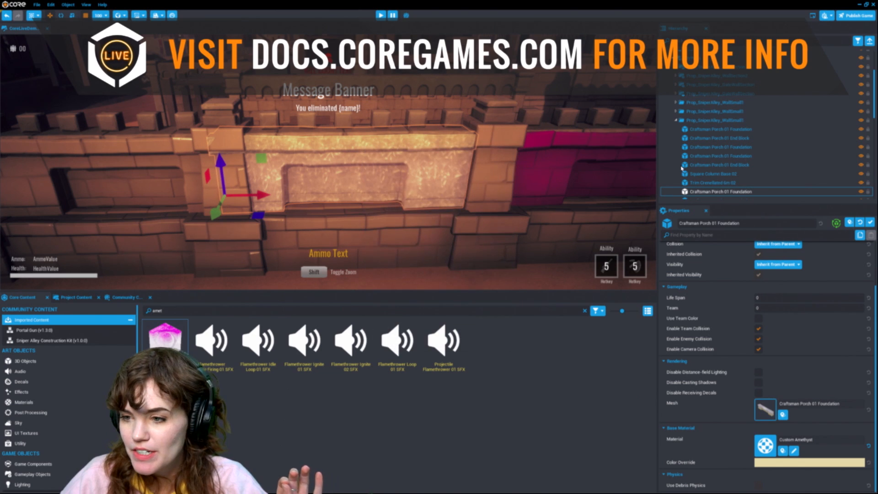
# Step: Collapse the hierarchy and play-test the arena in preview mode, walking forward through the level
pyautogui.scroll(3, 739, 153)
pyautogui.moveTo(371, 176); pyautogui.dragTo(497, 202, button='right')
pyautogui.click(869, 41)
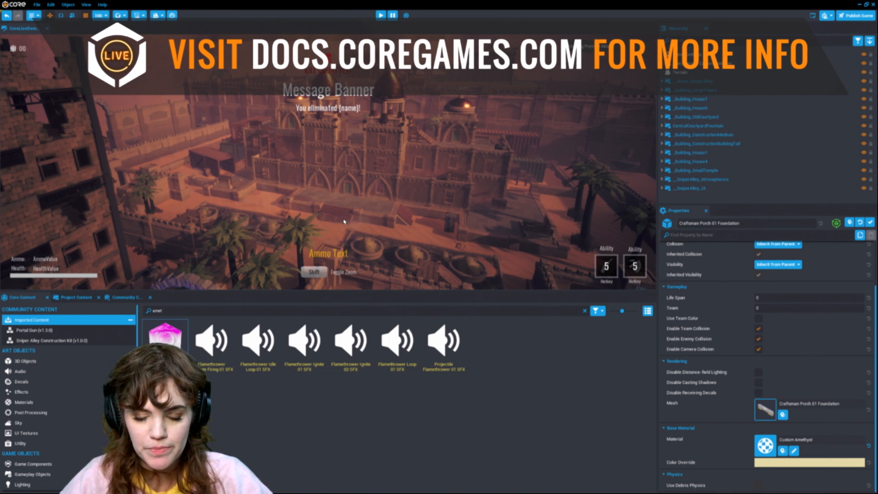
pyautogui.press('=')
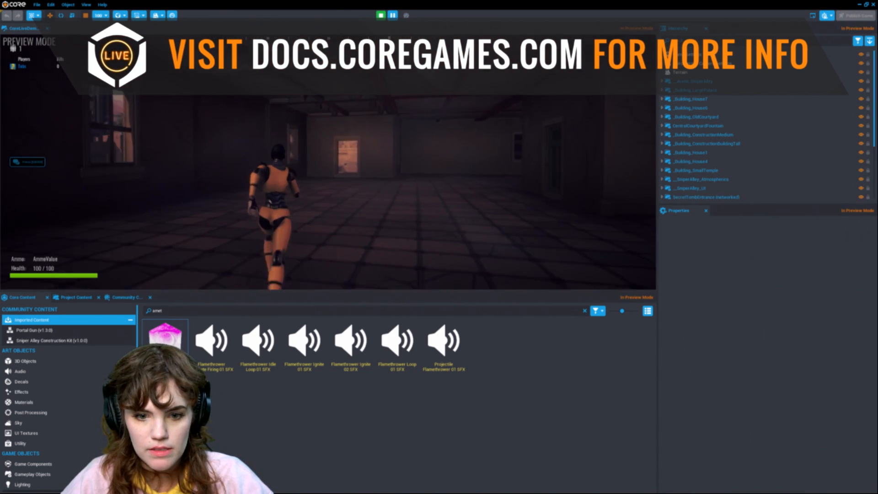
pyautogui.press('w')
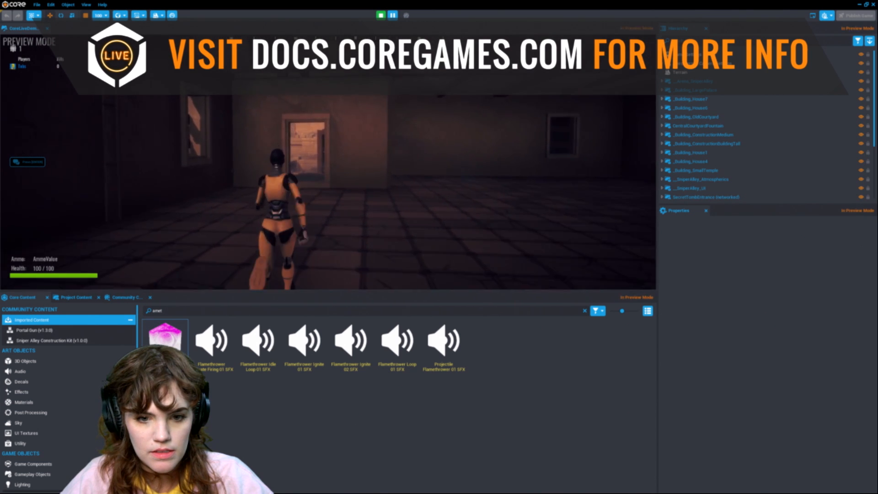
pyautogui.press('w')
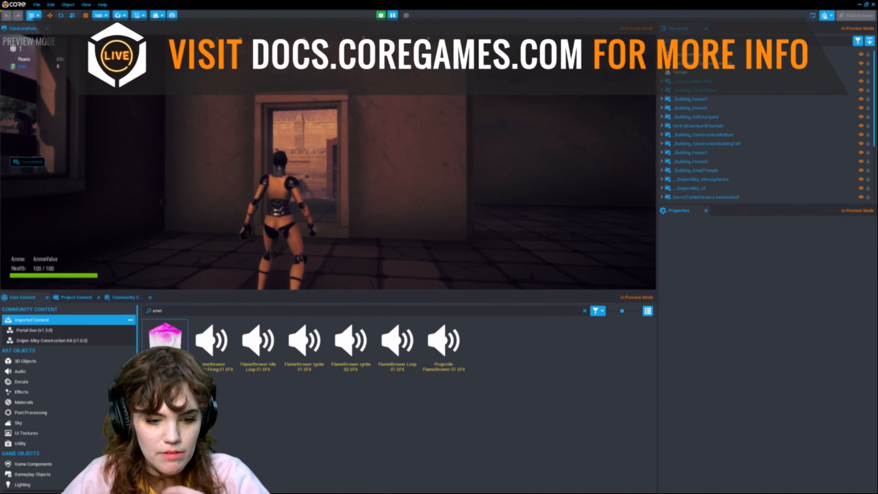
pyautogui.press('w')
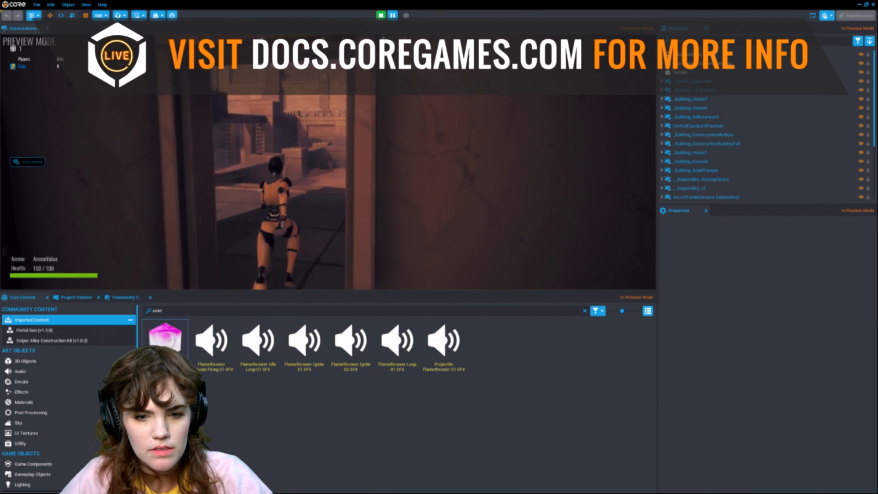
pyautogui.press('w')
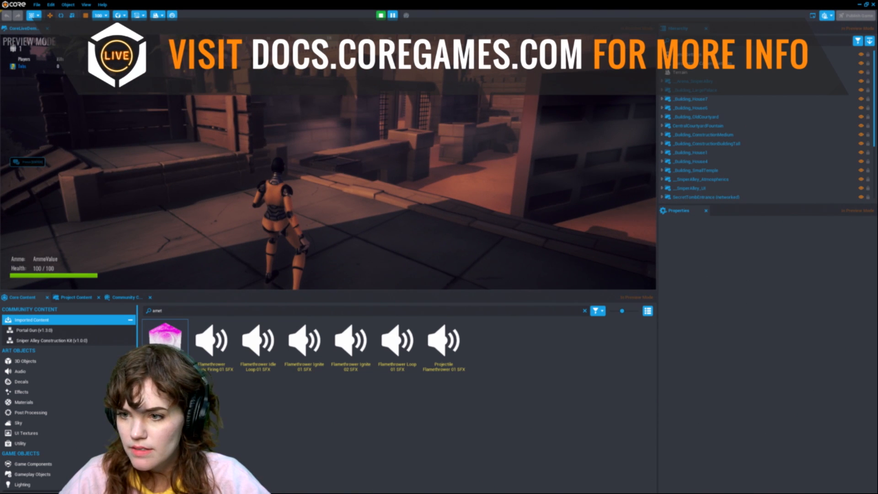
pyautogui.press('=')
# Step: Browse the hierarchy's top-level groups and search the hierarchy for amet, then leave the search
pyautogui.click(726, 188)
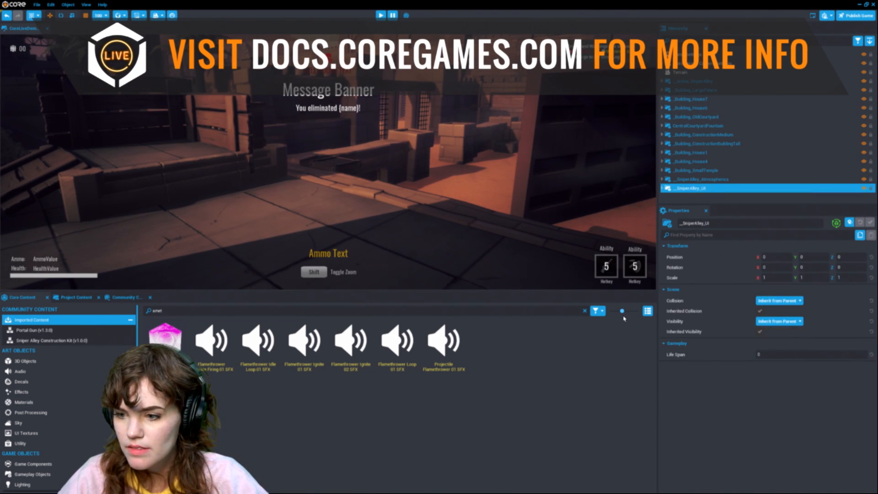
pyautogui.click(725, 180)
pyautogui.click(727, 170)
pyautogui.click(728, 144)
pyautogui.click(730, 117)
pyautogui.click(729, 81)
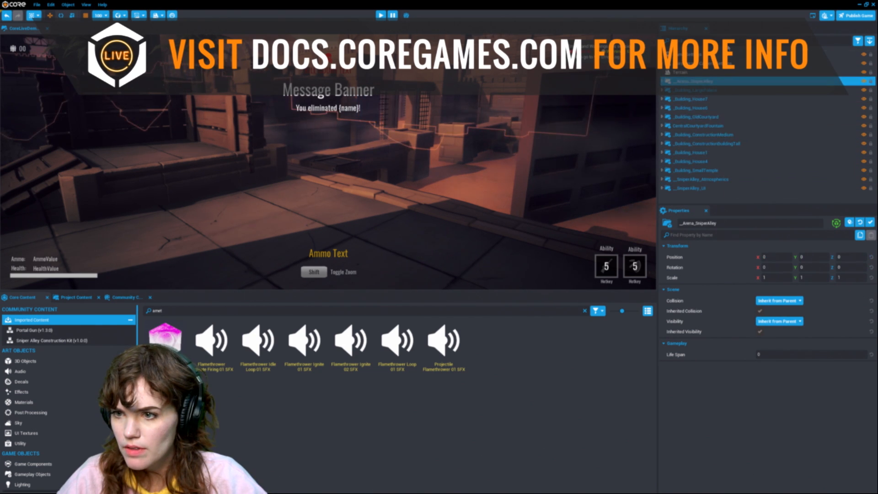
pyautogui.write('amet')
pyautogui.press('BackSpace')
pyautogui.press('BackSpace')
pyautogui.press('BackSpace')
pyautogui.write('met')
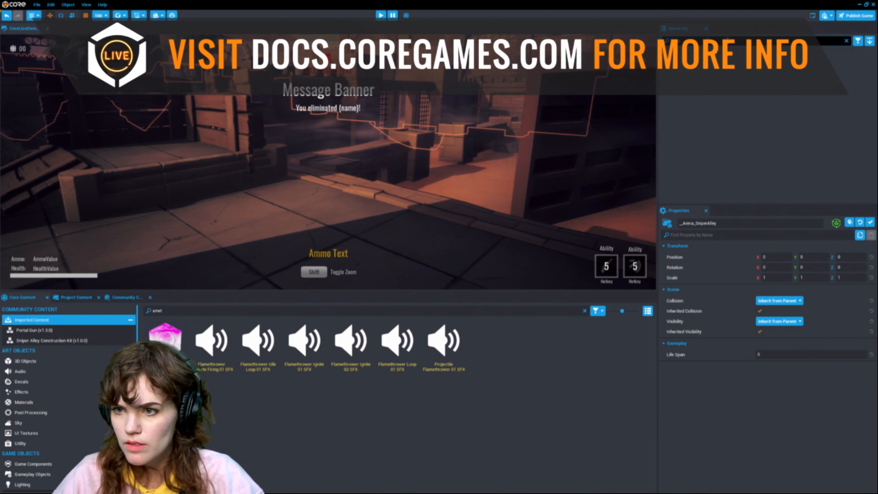
pyautogui.press('Escape')
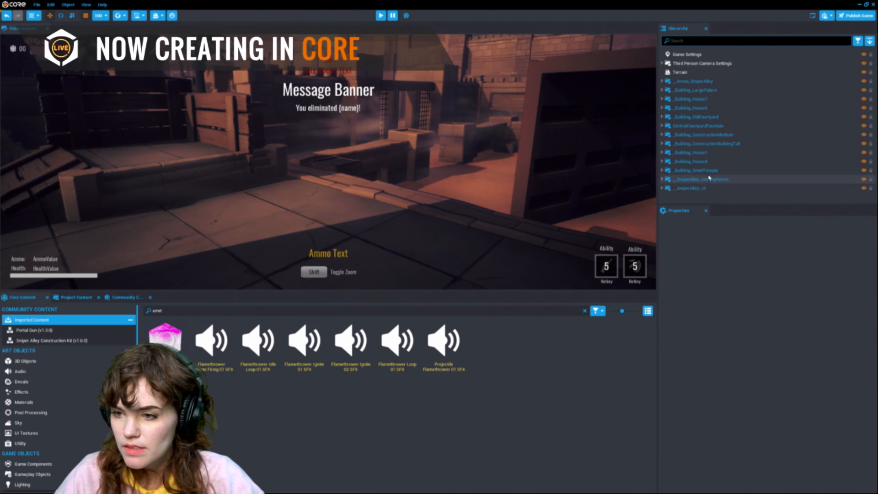
# Step: Add the _SniperAlley_GameplayLogic template from Project Content to the hierarchy and save the project
pyautogui.click(77, 298)
pyautogui.click(114, 299)
pyautogui.click(79, 299)
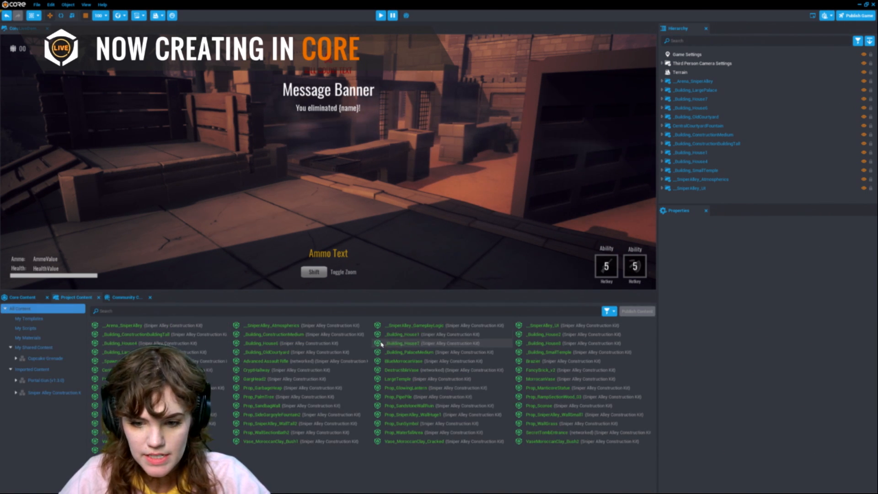
pyautogui.moveTo(398, 325); pyautogui.dragTo(758, 199)
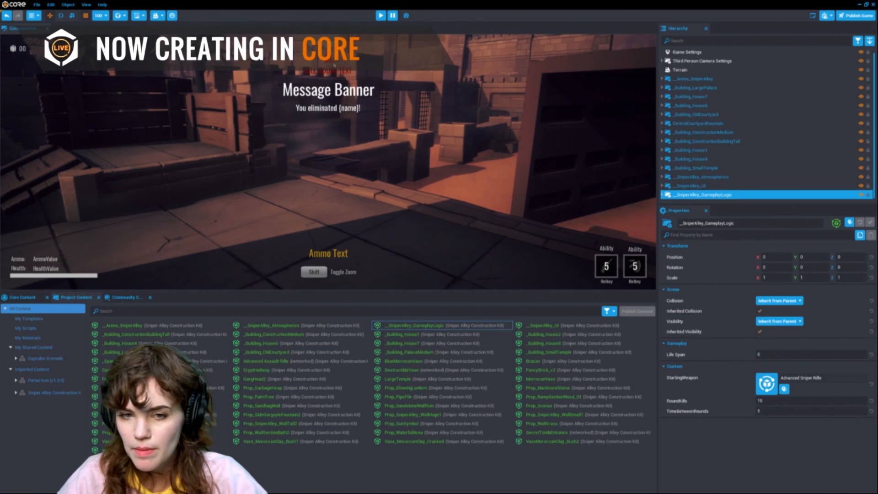
pyautogui.moveTo(377, 113); pyautogui.dragTo(378, 89, button='right')
pyautogui.press('w')
pyautogui.hotkey('ctrl', 's')
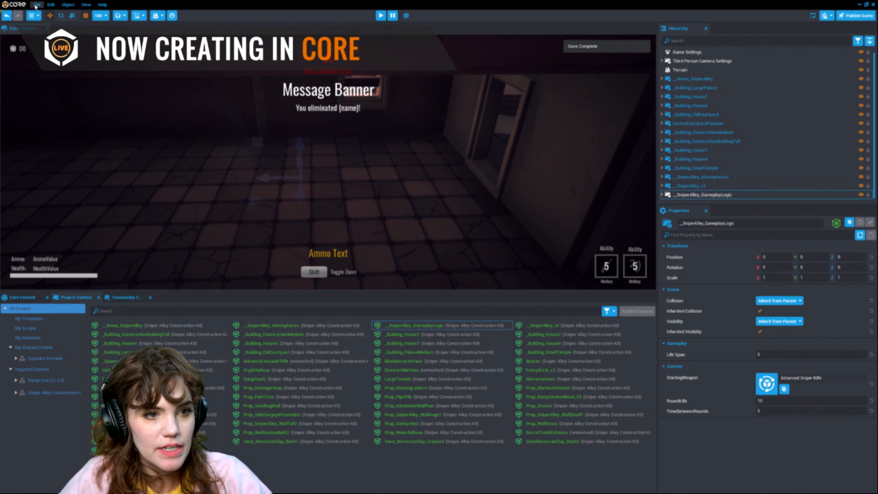
# Step: Create a new project named Example from the third-person Deathmatch framework
pyautogui.click(36, 5)
pyautogui.click(67, 61)
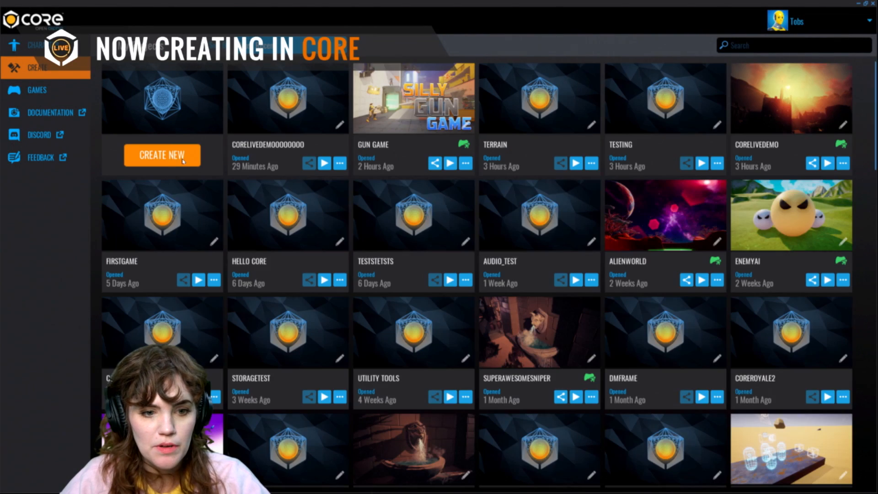
pyautogui.click(185, 157)
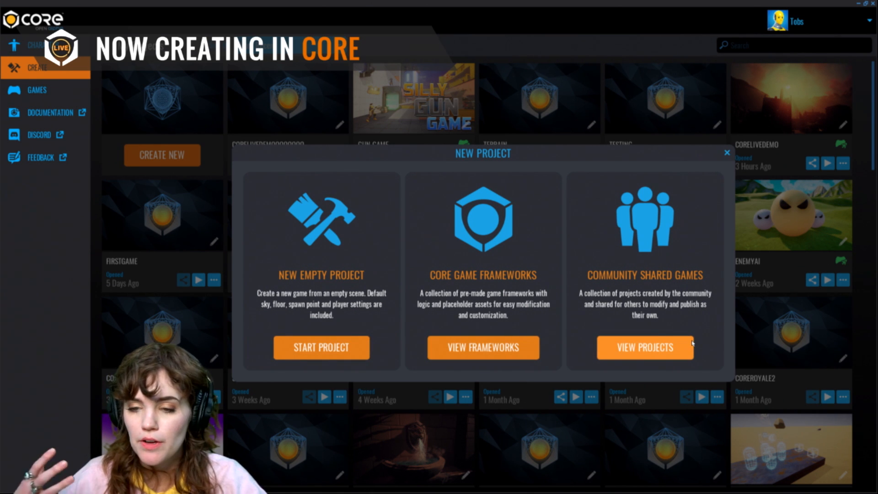
pyautogui.click(515, 355)
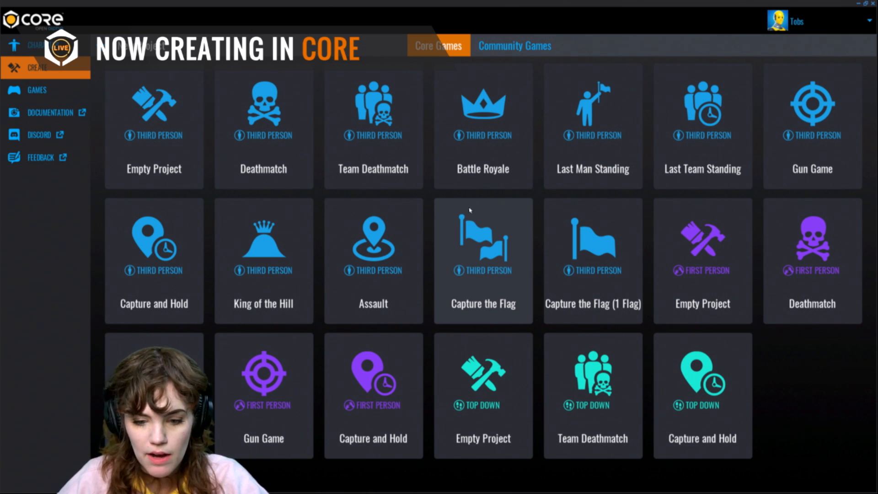
pyautogui.click(282, 118)
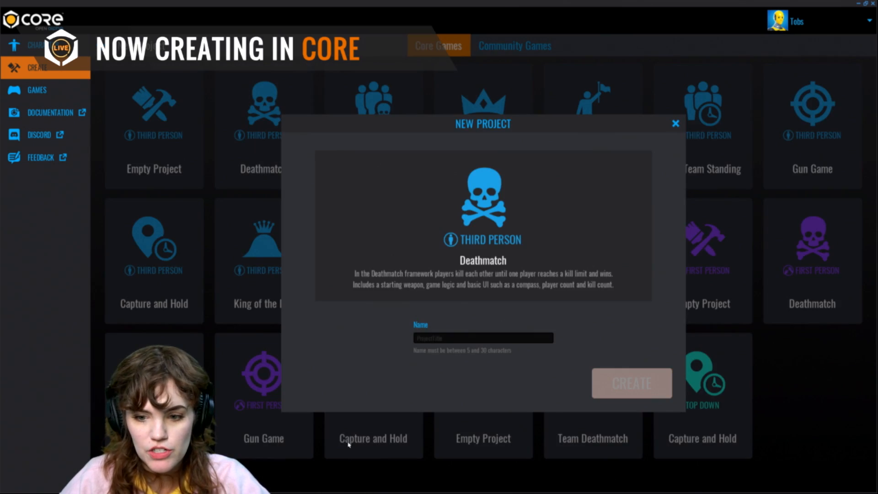
pyautogui.click(474, 337)
pyautogui.write('Example')
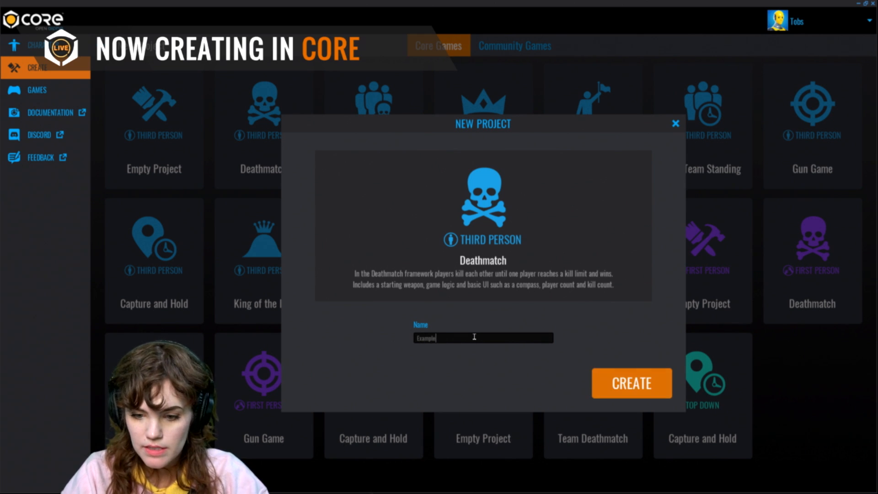
pyautogui.press('Return')
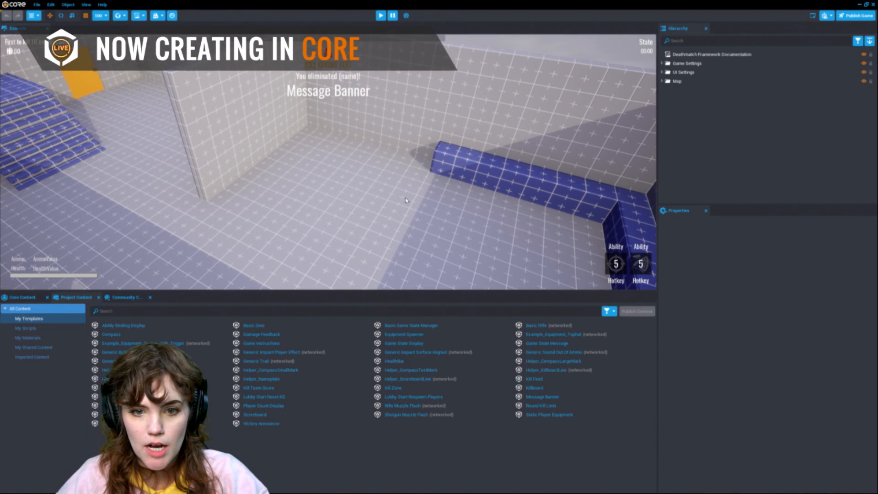
# Step: Expand the Game Settings folder in the hierarchy and select the Starting Weapon
pyautogui.press('s')
pyautogui.moveTo(406, 201); pyautogui.dragTo(333, 171, button='right')
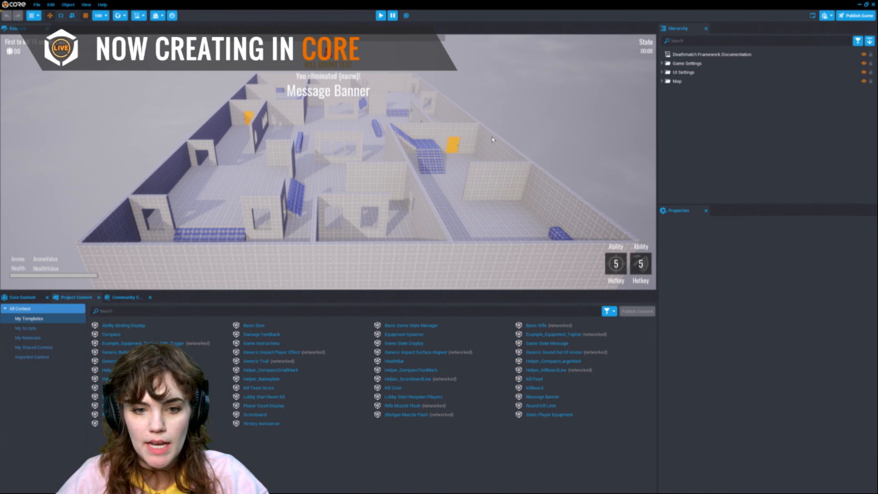
pyautogui.click(718, 64)
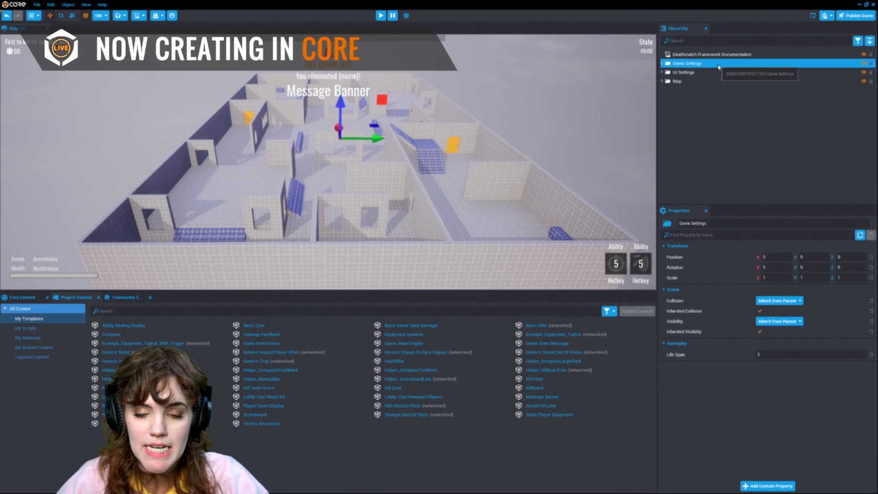
pyautogui.click(662, 63)
pyautogui.click(707, 118)
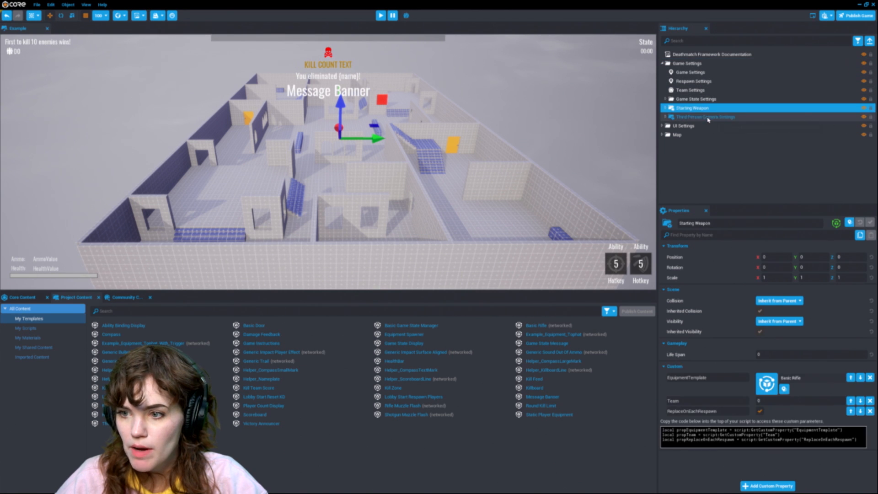
# Step: Play-test the Deathmatch project in preview mode, walking up the stairs, then stop the preview
pyautogui.press('=')
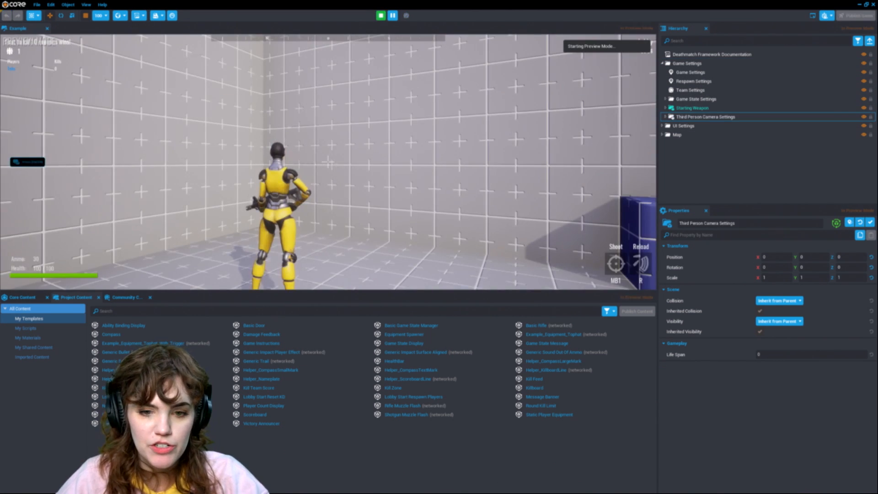
pyautogui.press('w')
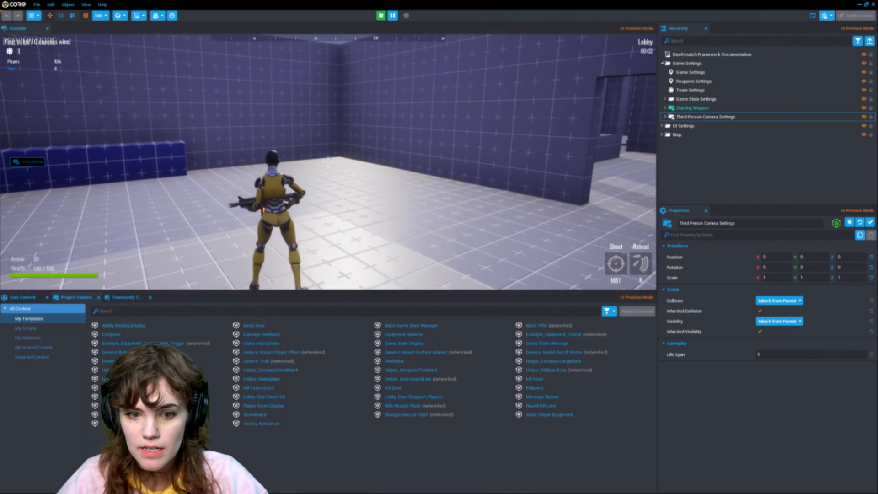
pyautogui.press('w')
pyautogui.click(328, 162)
pyautogui.press('w')
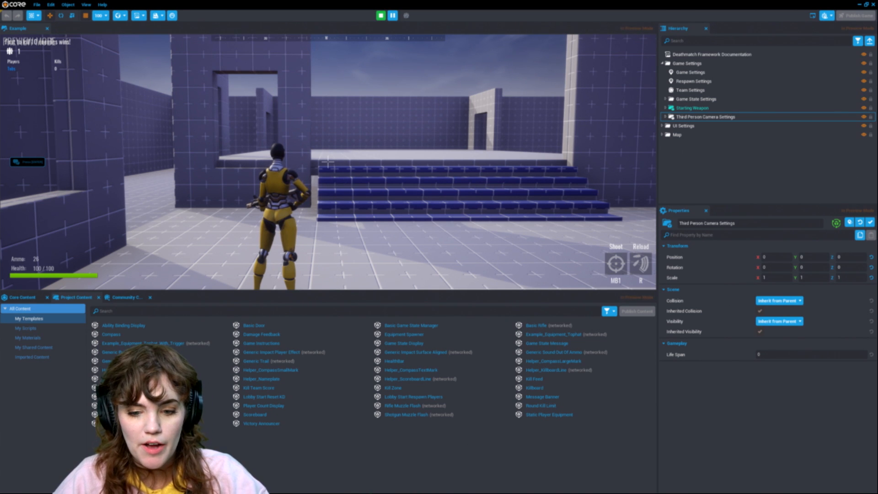
pyautogui.press('w')
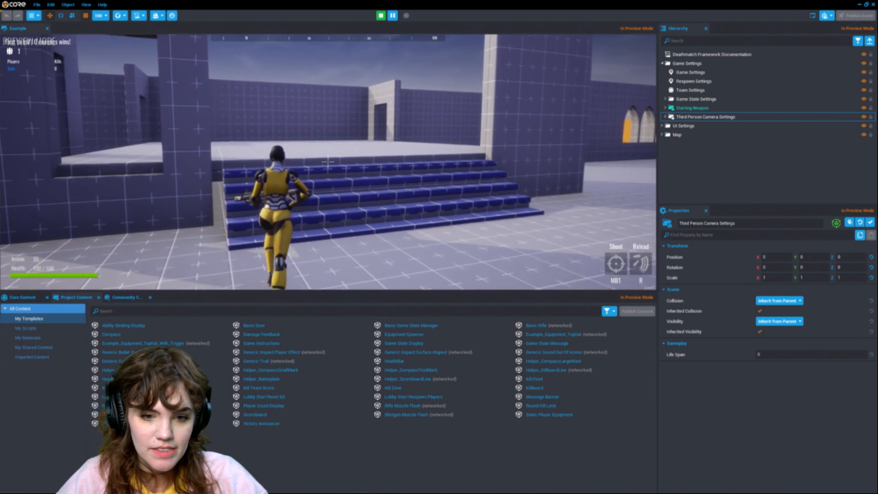
pyautogui.press('w')
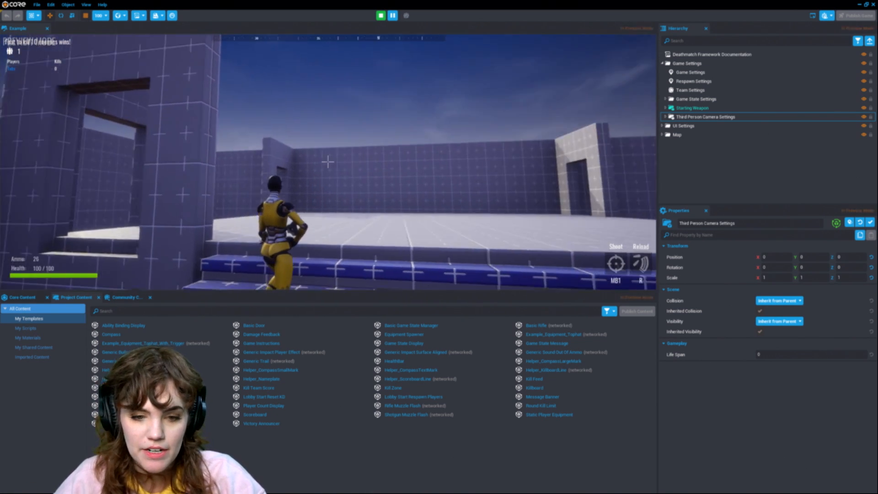
pyautogui.press('=')
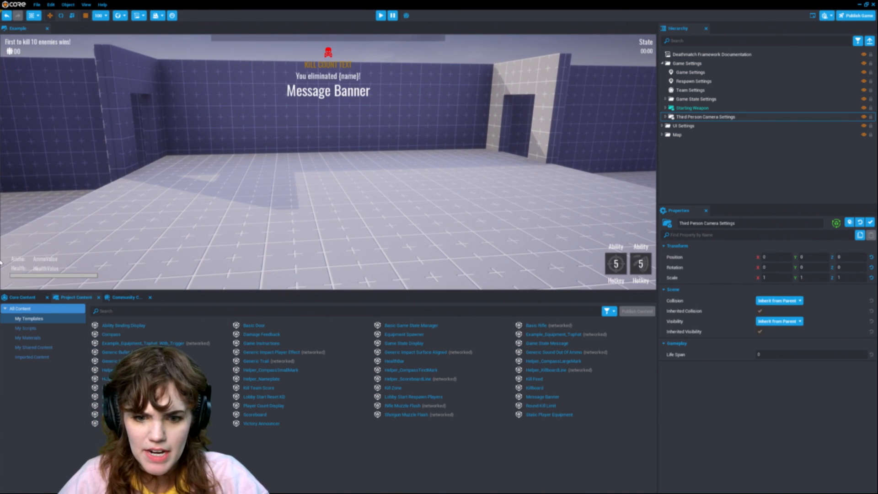
# Step: Browse the community gun results and orbit around the Deathmatch level
pyautogui.click(124, 297)
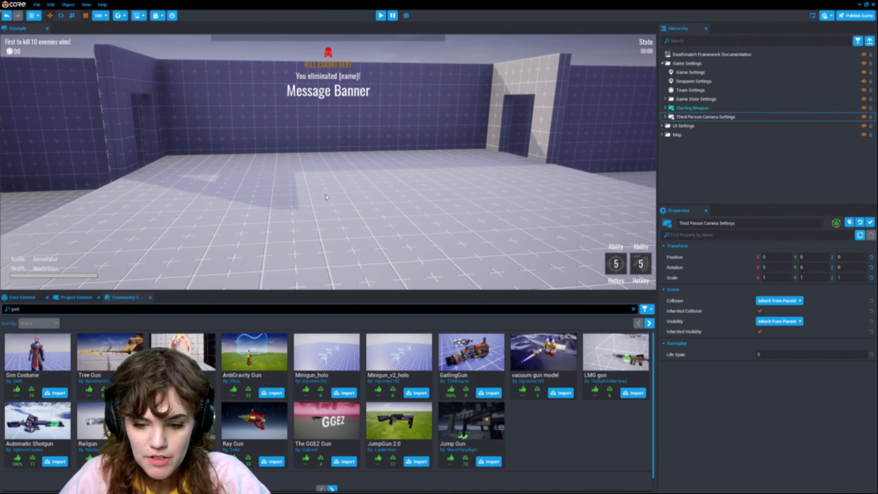
pyautogui.moveTo(363, 213); pyautogui.dragTo(447, 210, button='right')
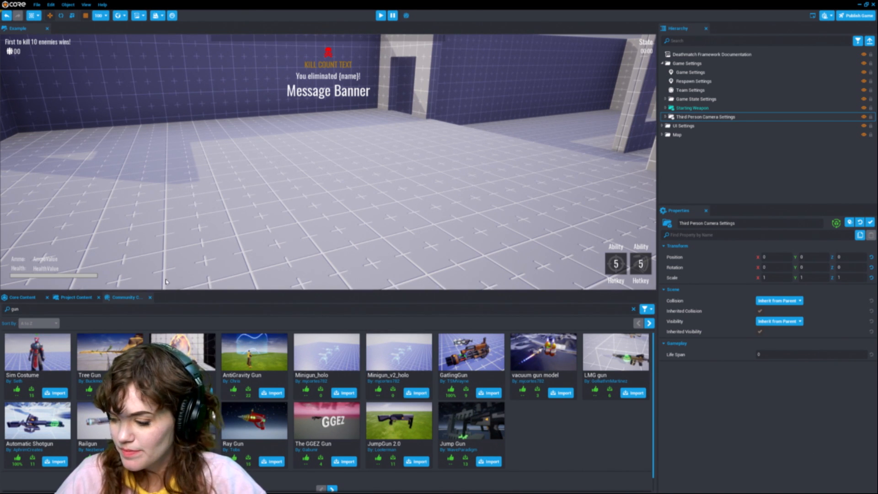
pyautogui.scroll(-5, 292, 161)
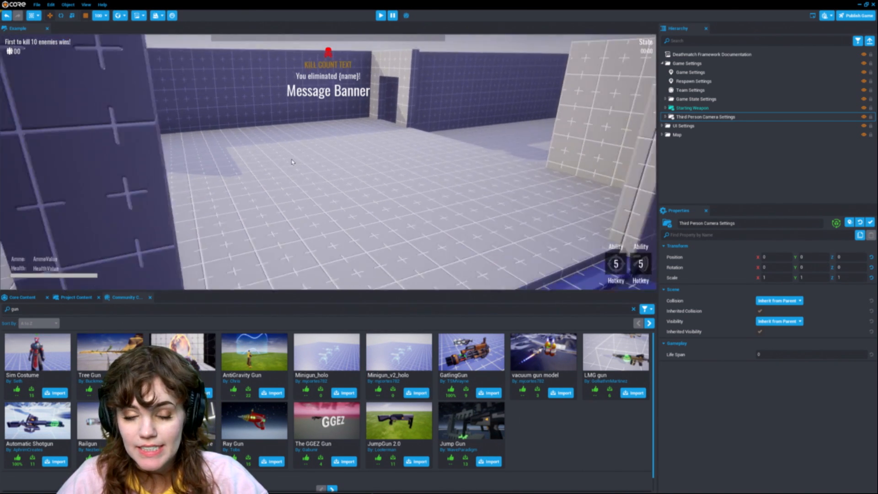
# Step: Save all changes to the Example project and return to the Core main menu
pyautogui.click(37, 5)
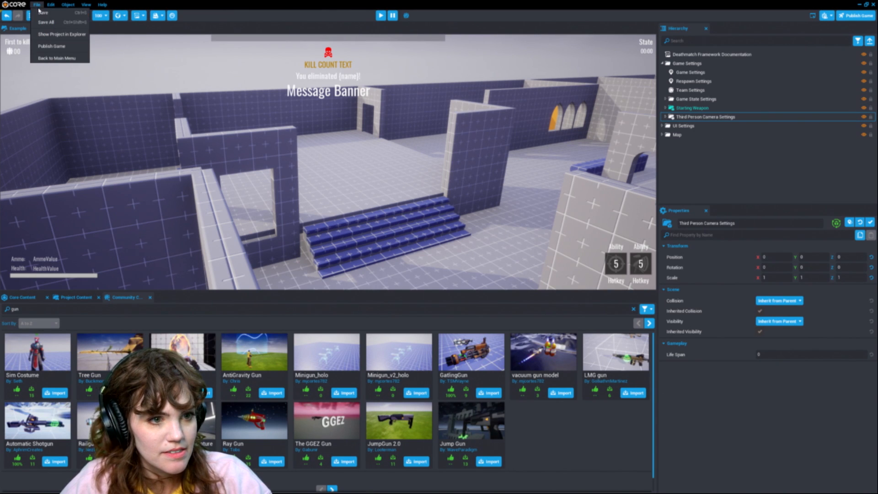
pyautogui.click(46, 27)
pyautogui.click(37, 5)
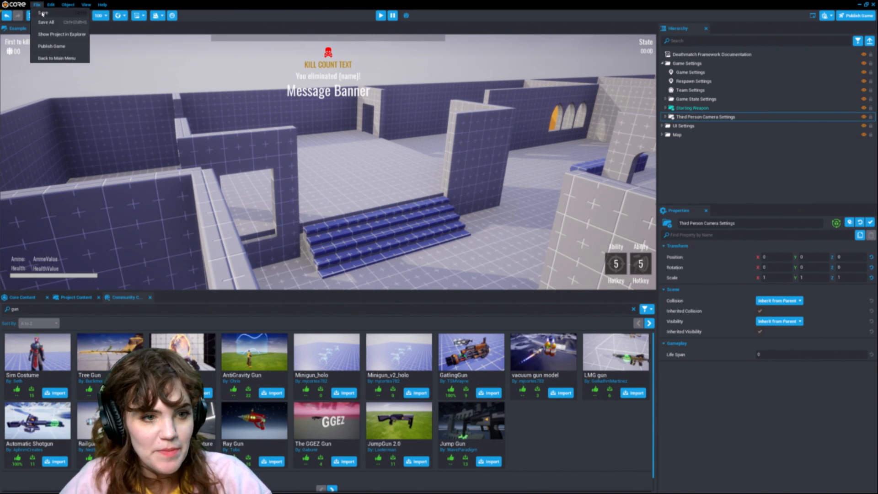
pyautogui.click(57, 58)
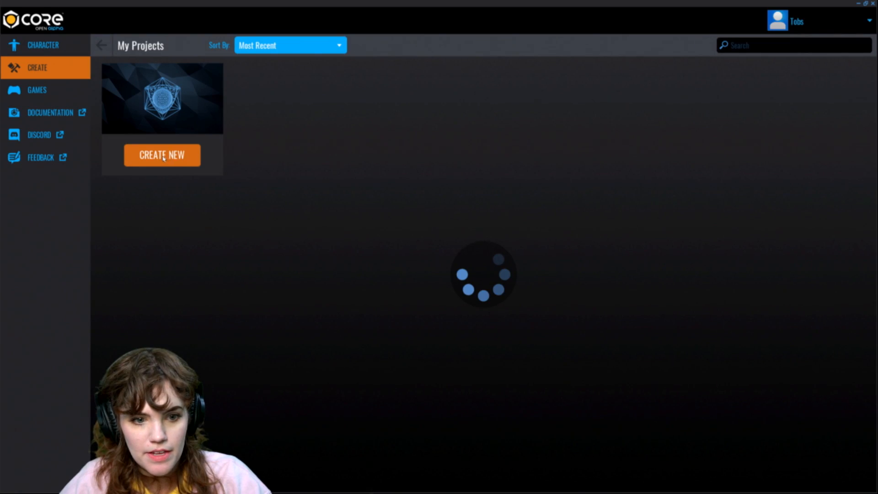
pyautogui.click(178, 155)
pyautogui.click(498, 348)
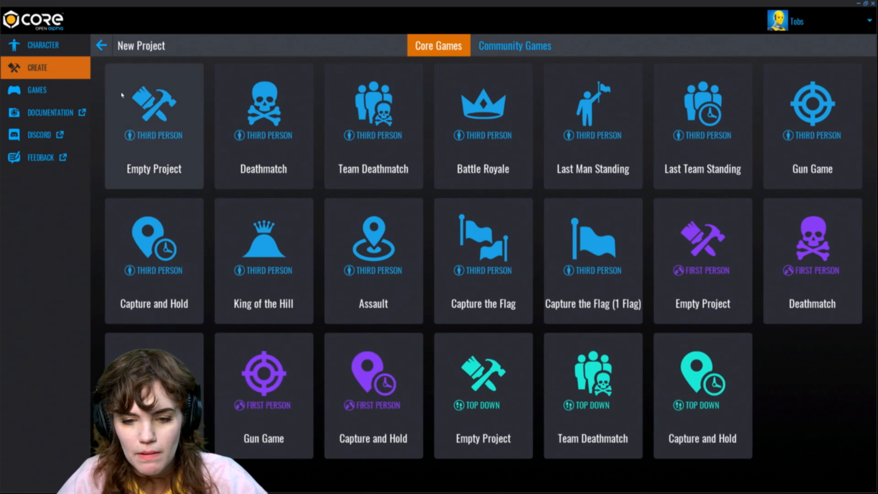
pyautogui.click(101, 46)
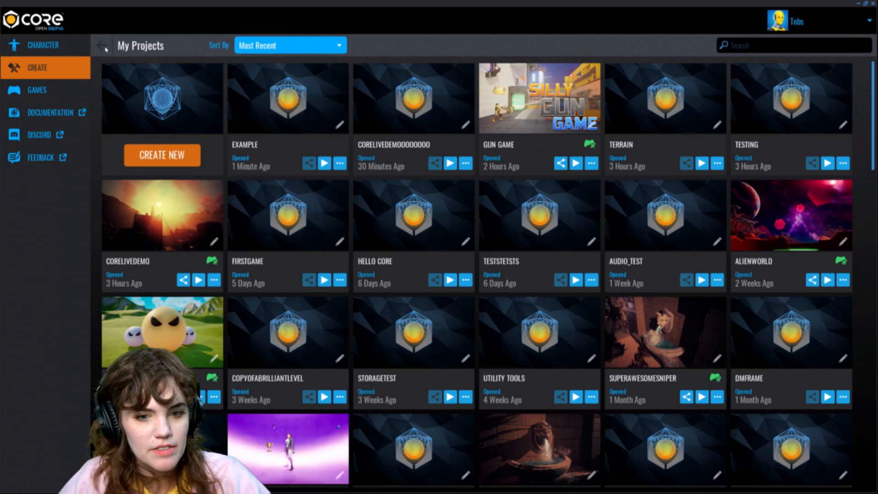
# Step: Play the CoreLiveDemooooooo project from the project list, aim briefly, then close the game
pyautogui.click(450, 163)
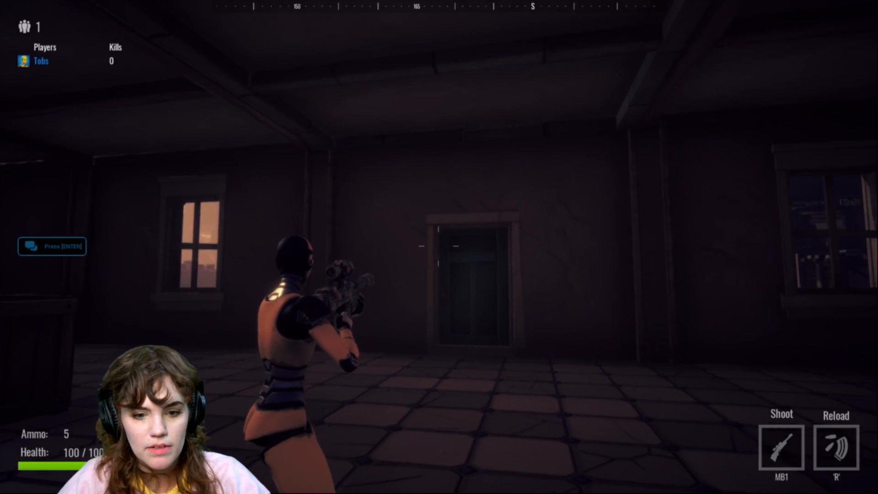
pyautogui.rightClick(439, 246)
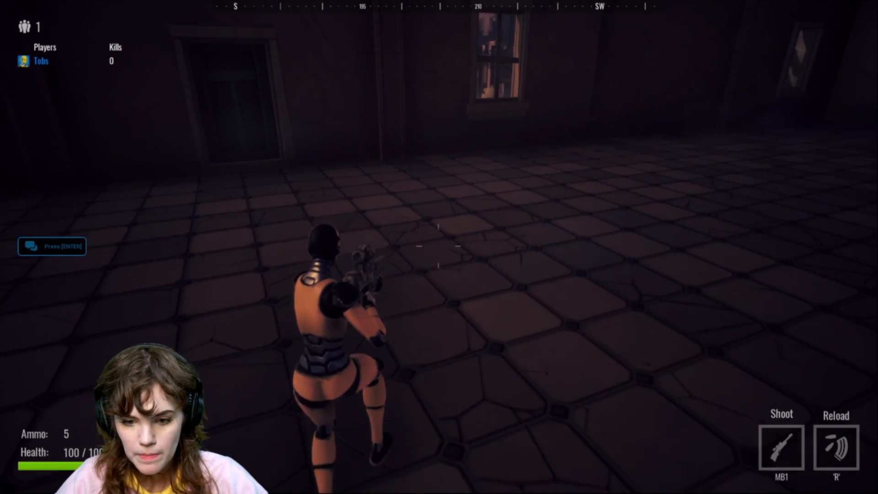
pyautogui.press('Escape')
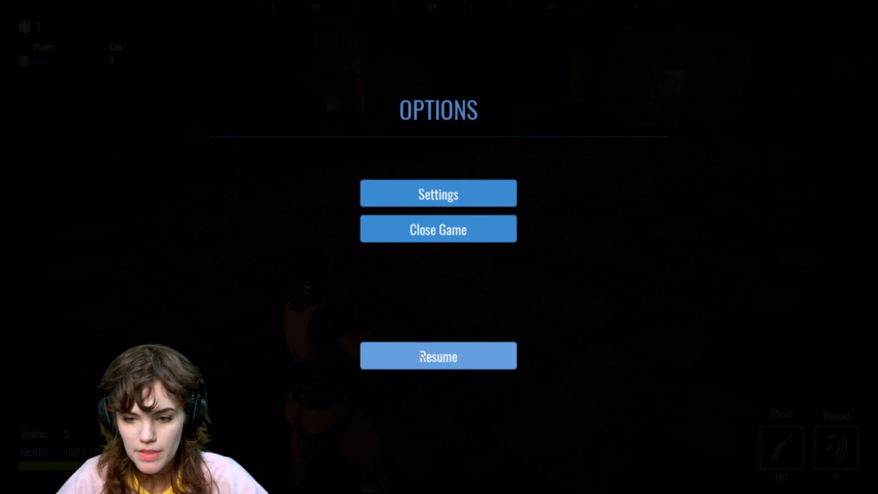
pyautogui.click(492, 234)
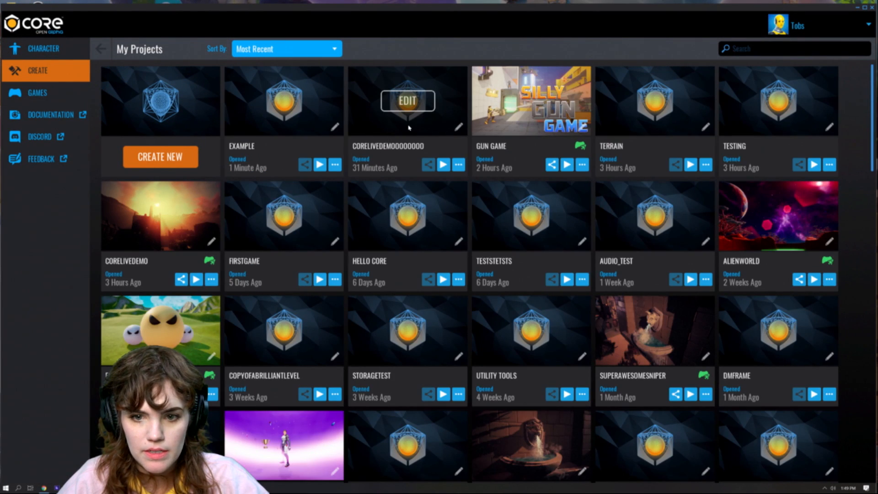
# Step: Open the CoreLiveDemooooooo desert project for editing and save it
pyautogui.click(406, 99)
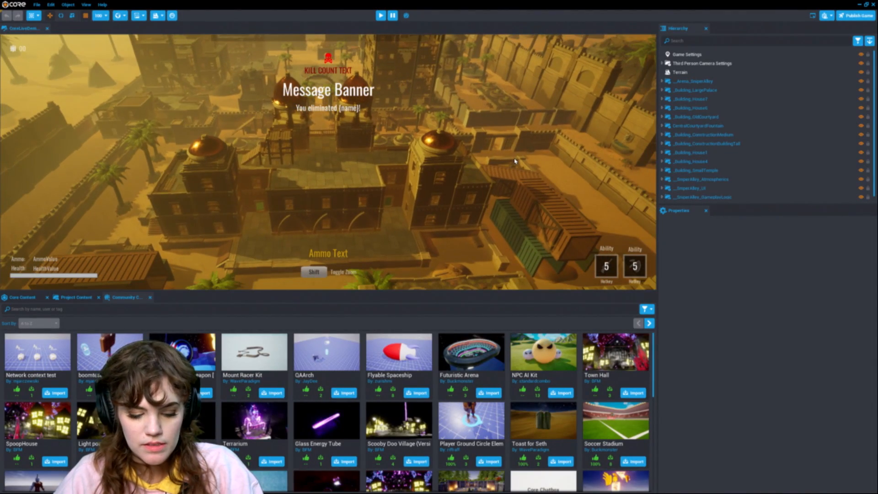
pyautogui.hotkey('ctrl', 's')
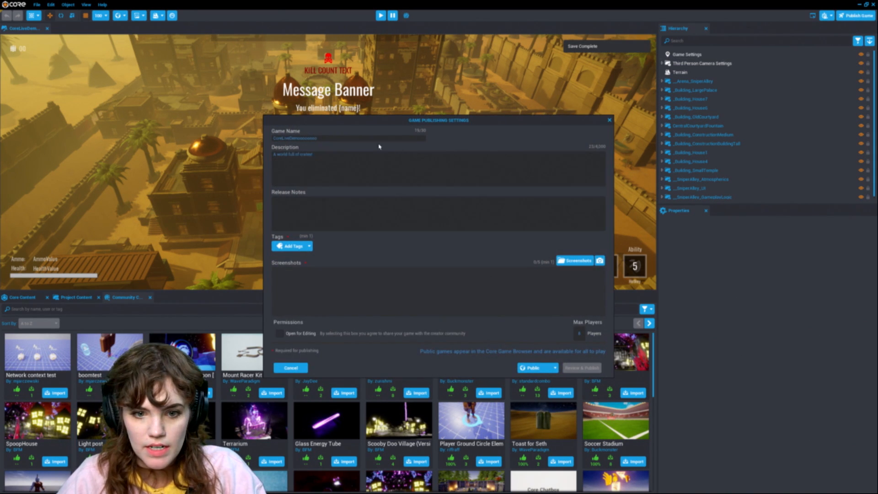
# Step: Set the game description to "a world full of snipers and friends" and the release notes to "hi mom"
pyautogui.moveTo(314, 154); pyautogui.dragTo(302, 154)
pyautogui.write('snipers and ')
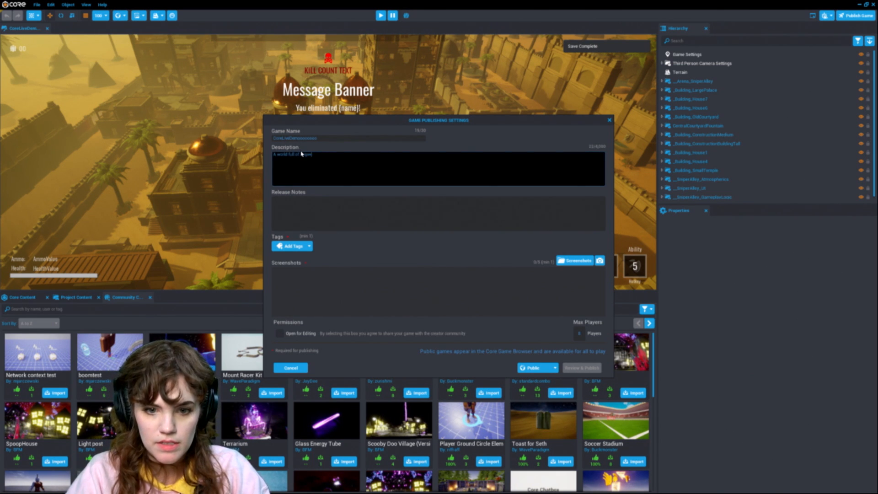
pyautogui.write('friends')
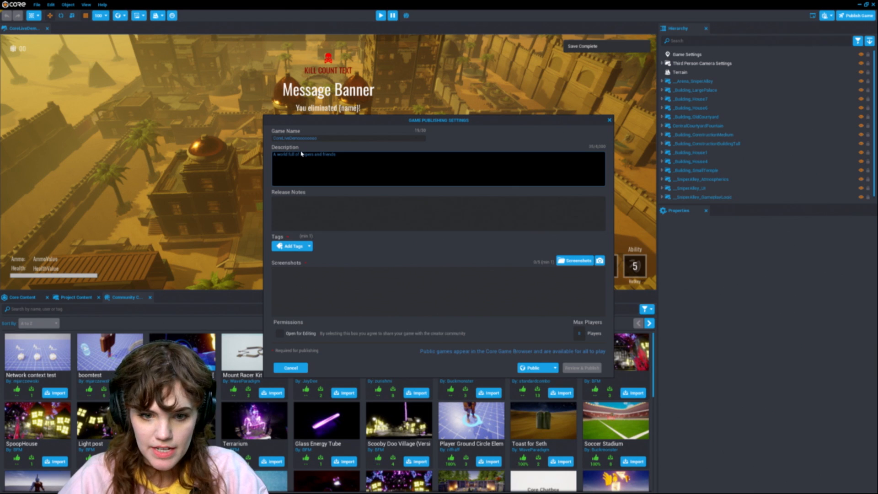
pyautogui.click(372, 215)
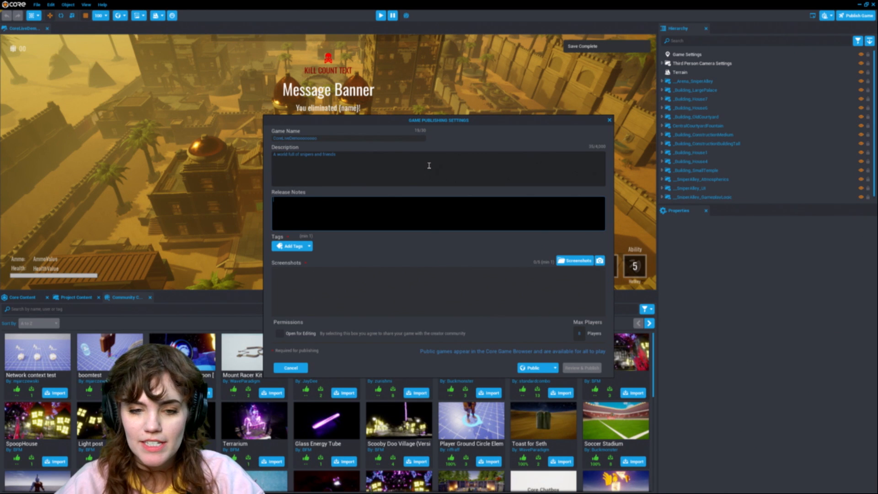
pyautogui.write('mom')
# Step: Add the Action and Military tags to the game's publishing settings
pyautogui.click(306, 246)
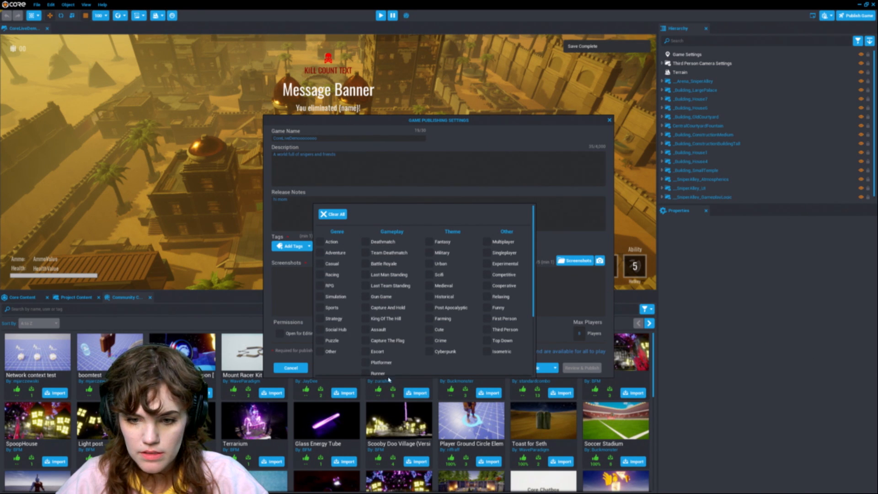
pyautogui.click(331, 242)
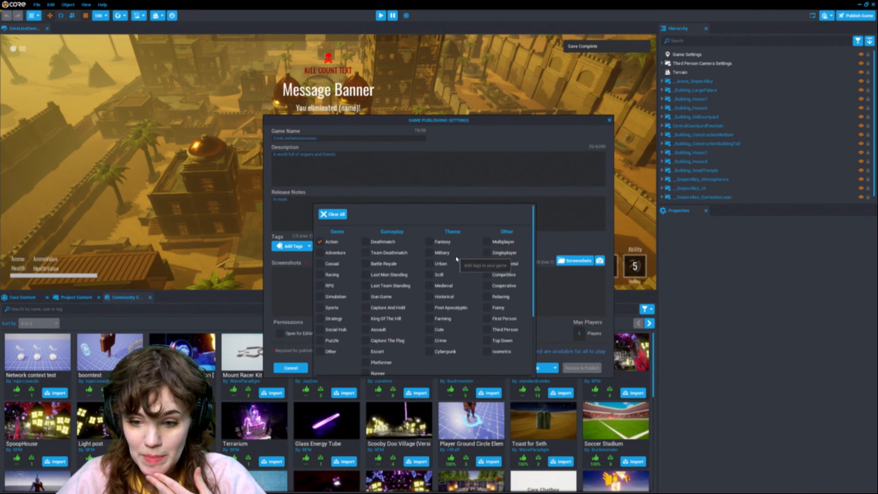
pyautogui.click(438, 253)
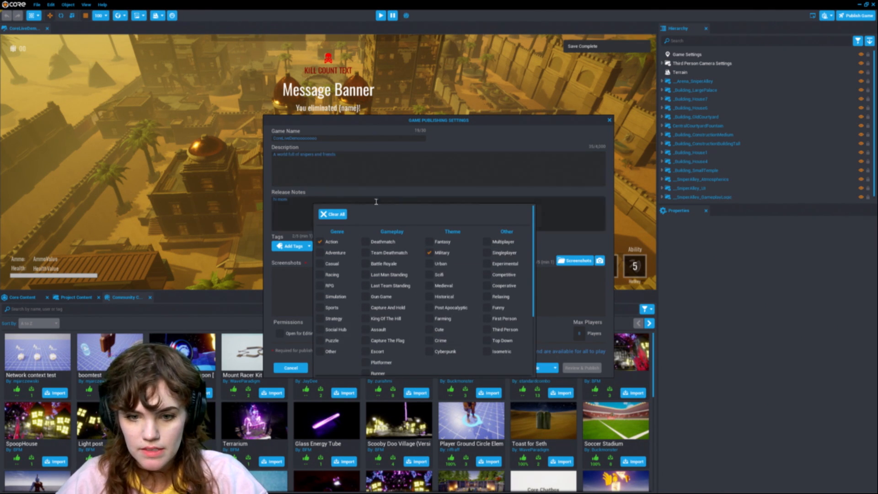
pyautogui.click(552, 235)
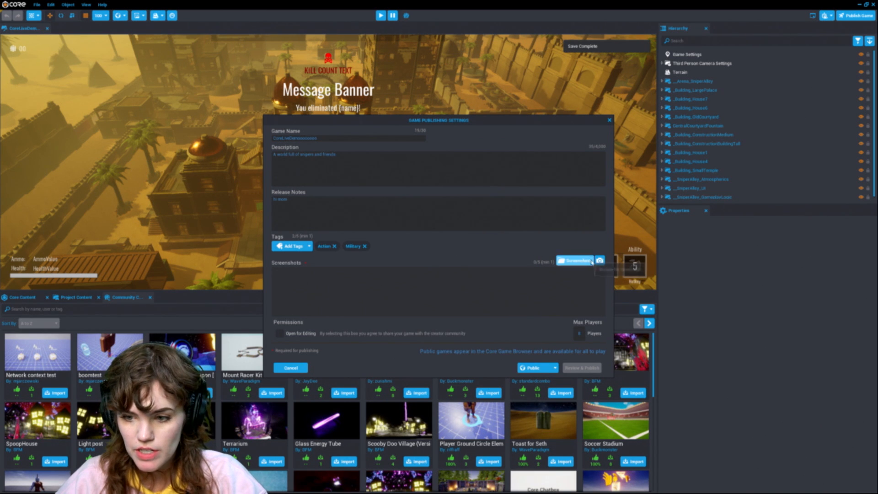
# Step: Capture a screenshot of the desert arena for the game listing
pyautogui.click(575, 260)
pyautogui.press('w')
pyautogui.moveTo(400, 192)
pyautogui.mouseDown(button='right')
pyautogui.moveTo(393, 181)
pyautogui.moveTo(395, 200)
pyautogui.mouseUp(button='right')
pyautogui.press('w')
pyautogui.press('s')
pyautogui.press('w')
pyautogui.press('s')
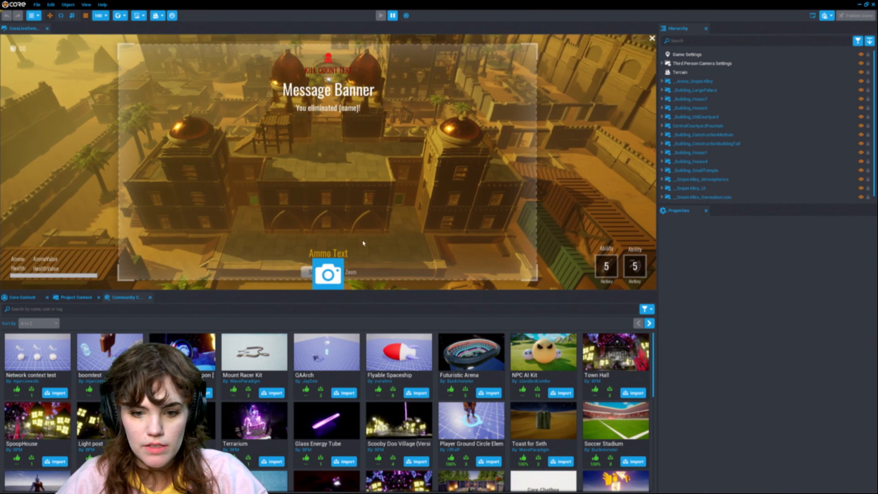
pyautogui.click(328, 273)
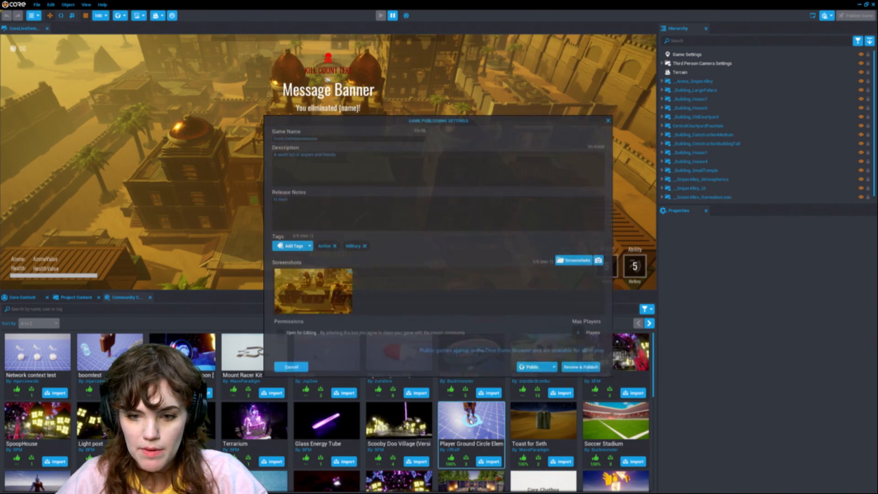
# Step: Enable Open for Editing and set the maximum players to 16
pyautogui.click(280, 334)
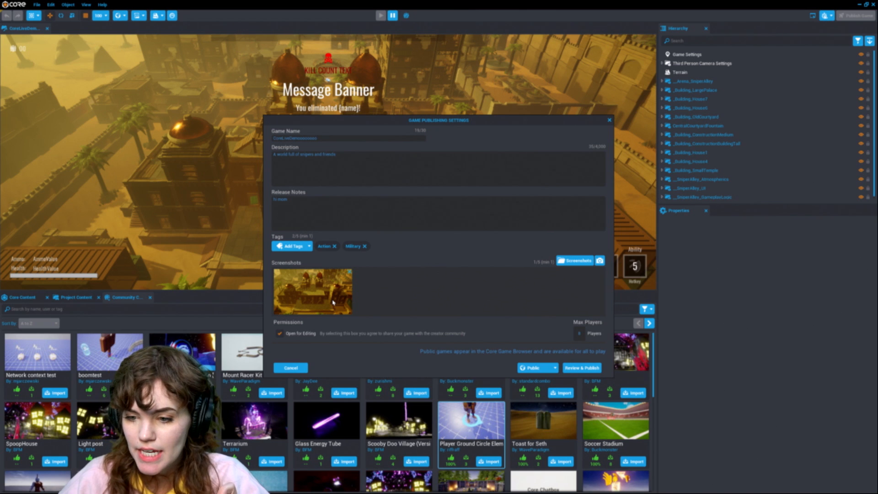
pyautogui.click(579, 333)
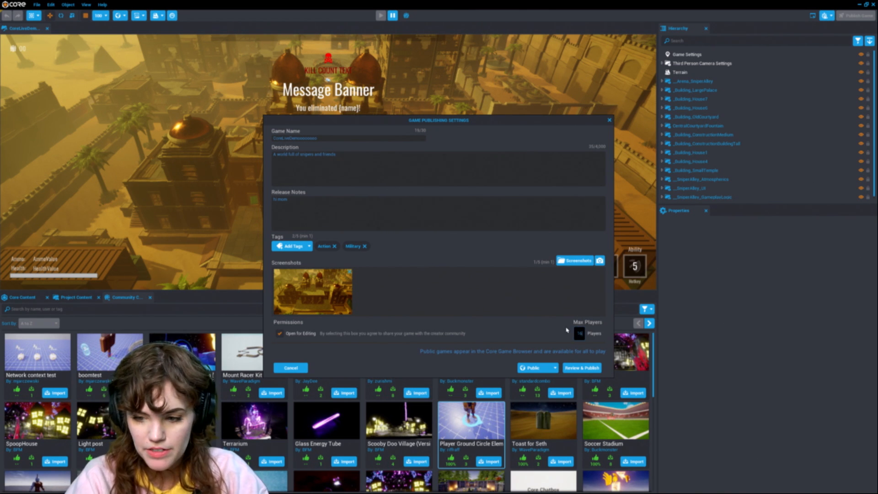
pyautogui.click(536, 343)
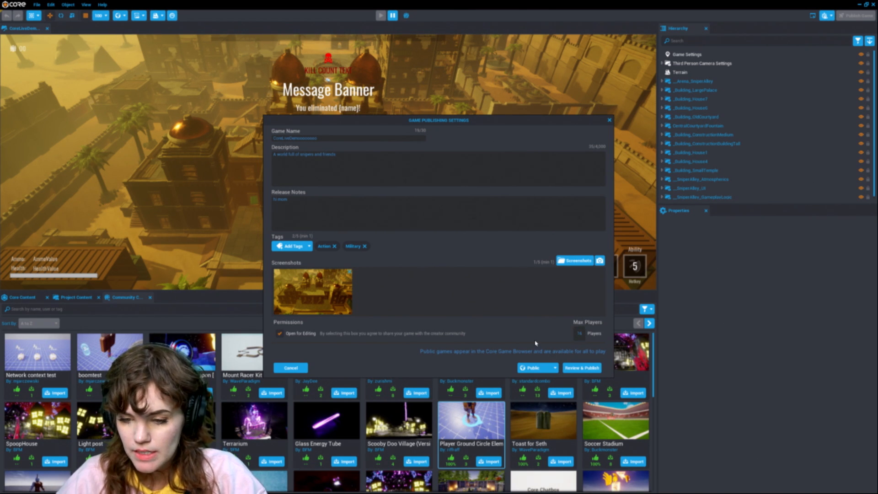
# Step: Keep the game Public, review the settings and publish it publicly
pyautogui.click(538, 367)
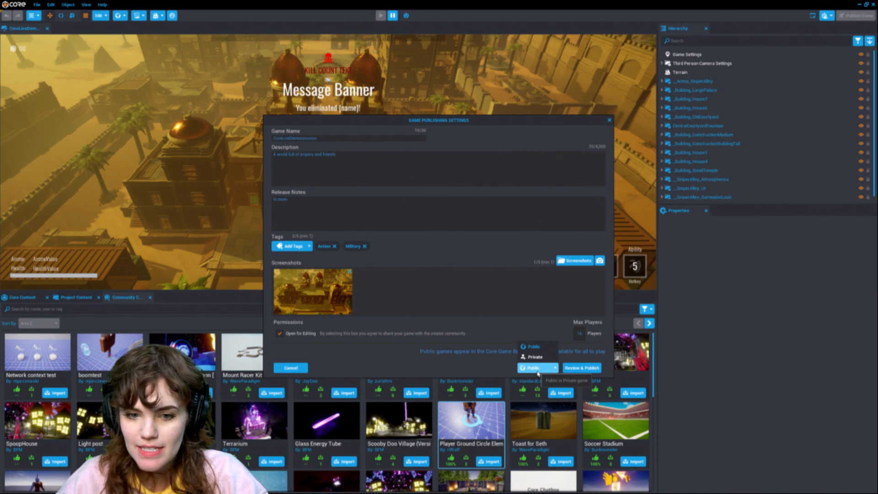
pyautogui.click(552, 370)
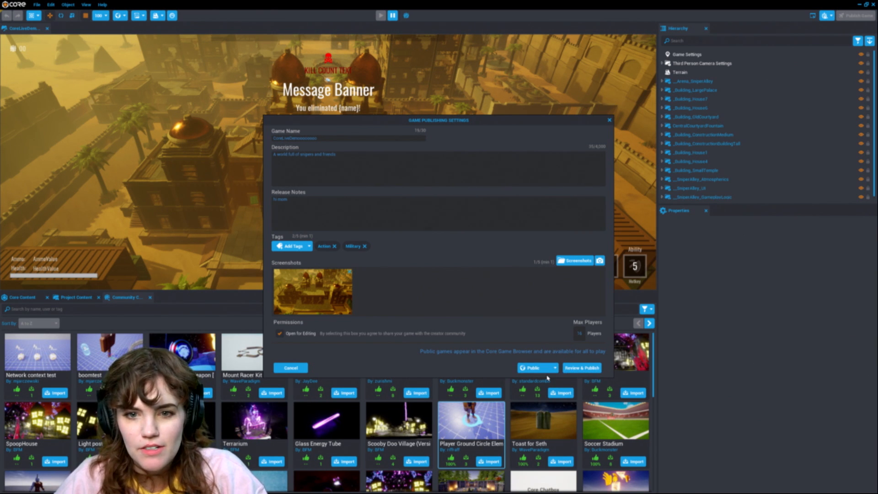
pyautogui.click(597, 370)
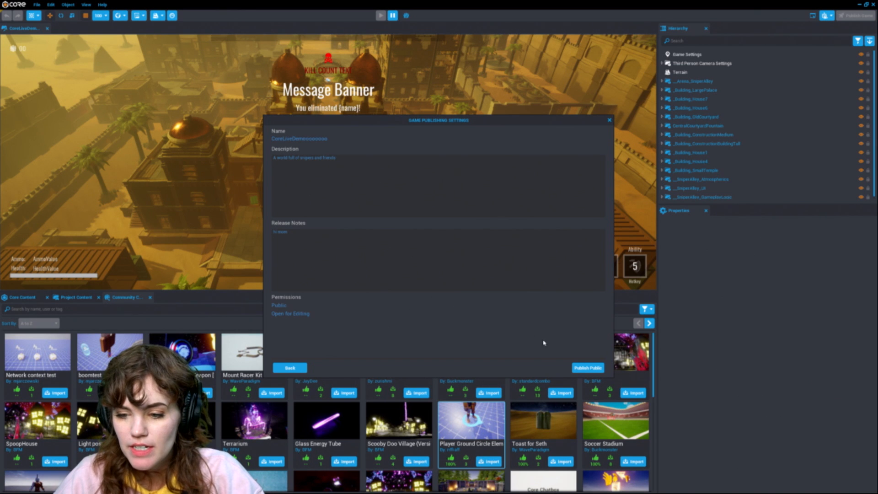
pyautogui.click(588, 368)
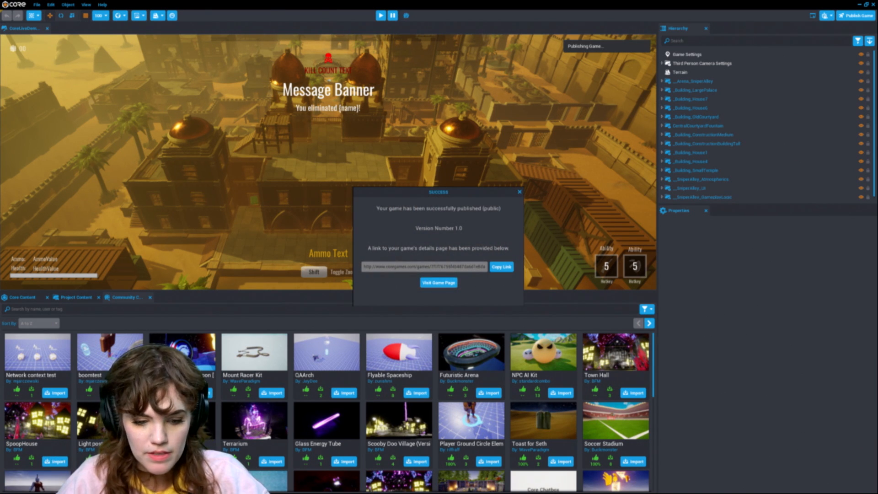
# Step: Visit the published game's page in the web browser and close the Core editor
pyautogui.click(439, 282)
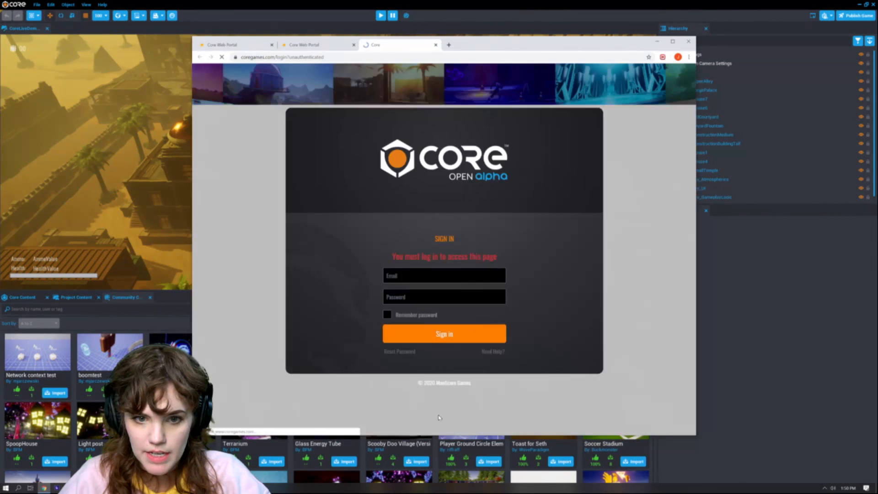
pyautogui.click(443, 272)
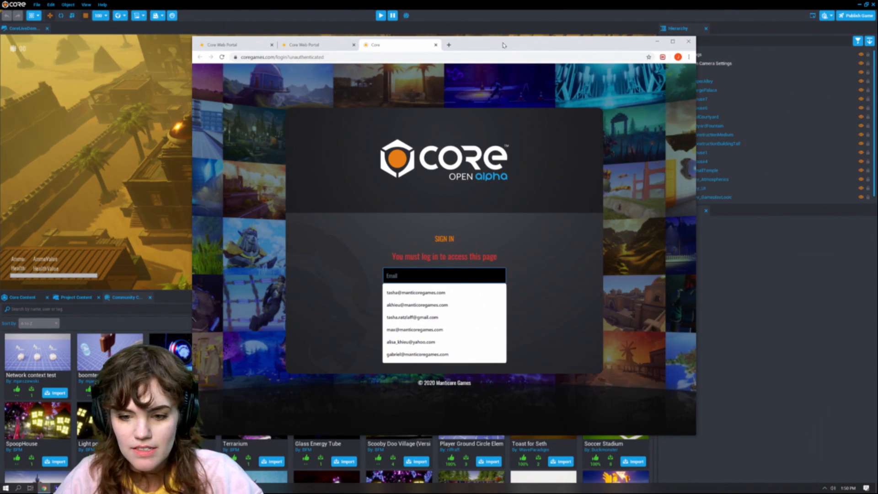
pyautogui.moveTo(504, 45); pyautogui.dragTo(515, 335)
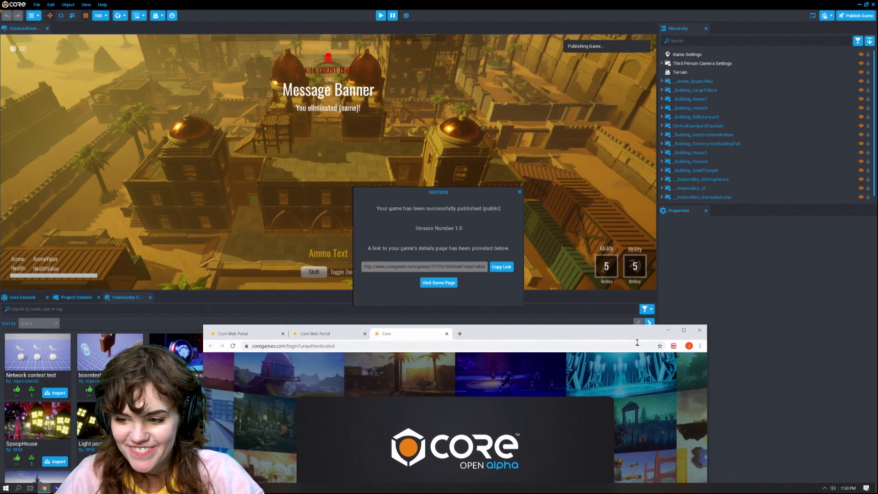
pyautogui.click(668, 331)
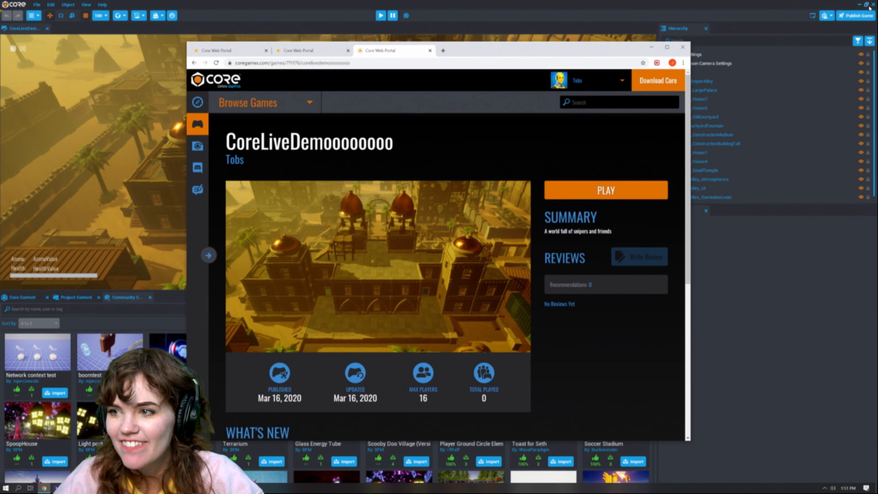
pyautogui.click(873, 5)
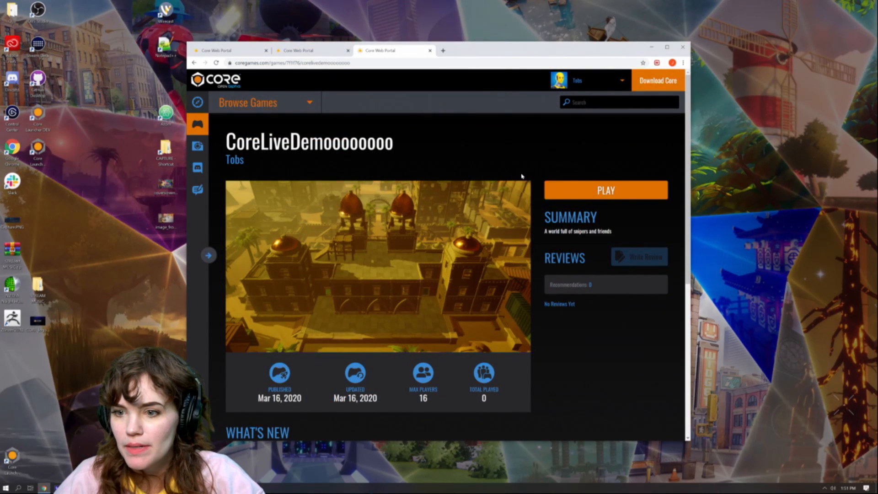
# Step: Launch the published CoreLiveDemooooooo game from its web page to play it
pyautogui.click(604, 179)
pyautogui.click(468, 98)
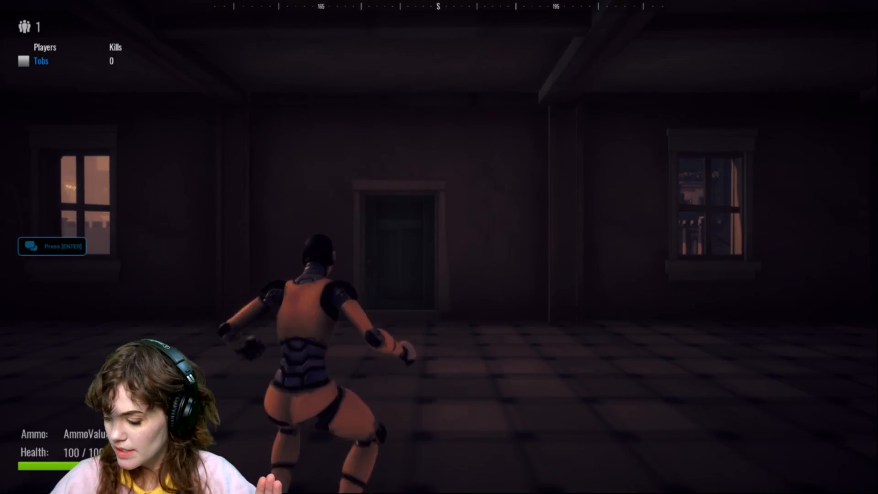
# Step: Walk to the spawn room's door, open it, and head out into the sunlit courtyard
pyautogui.press('w')
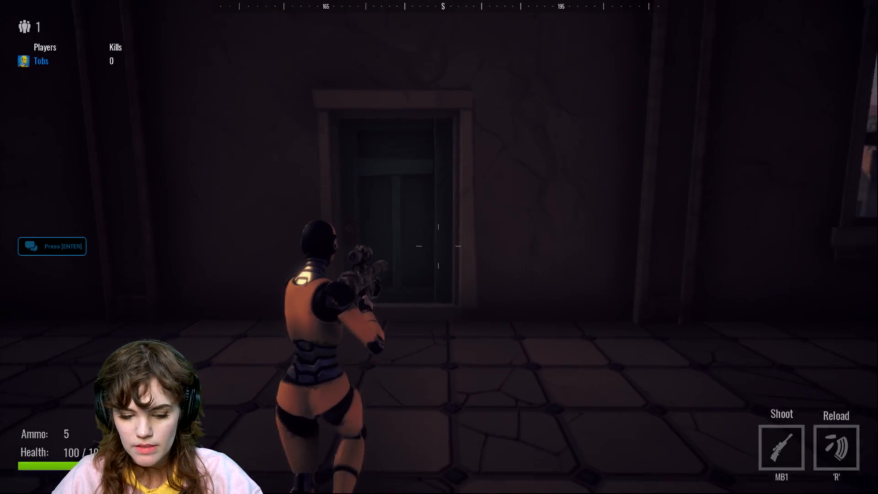
pyautogui.press('f')
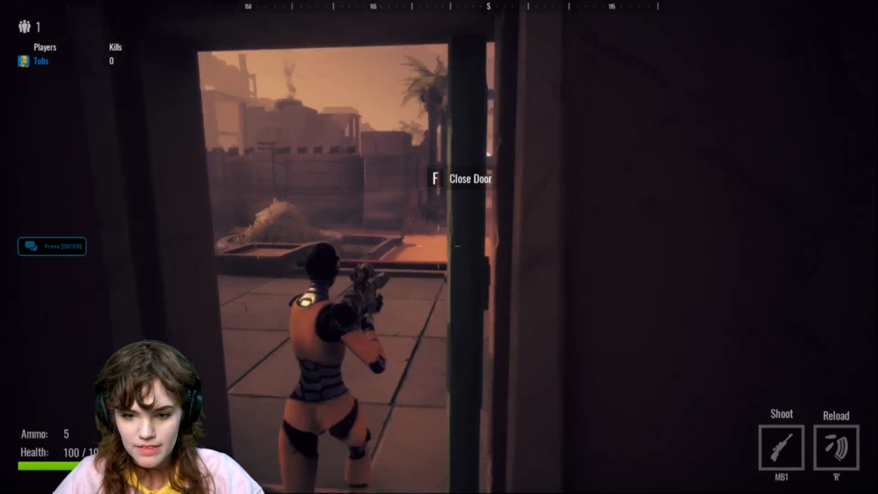
pyautogui.press('w')
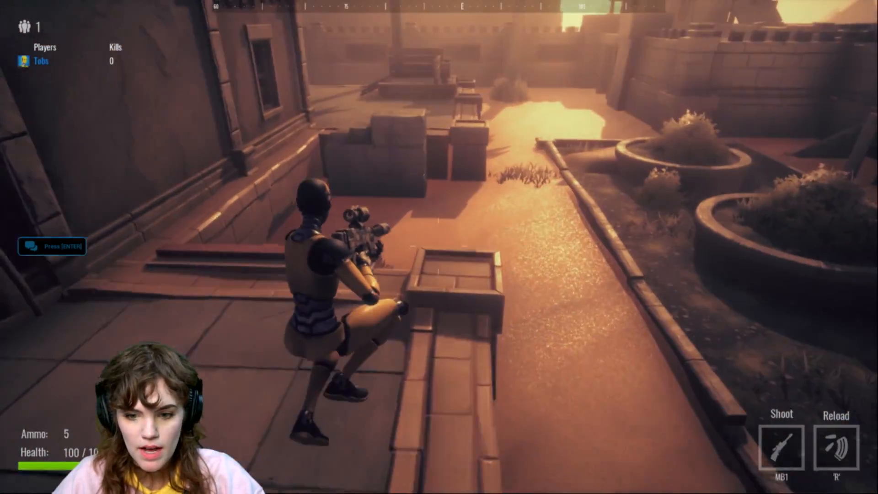
pyautogui.press('w')
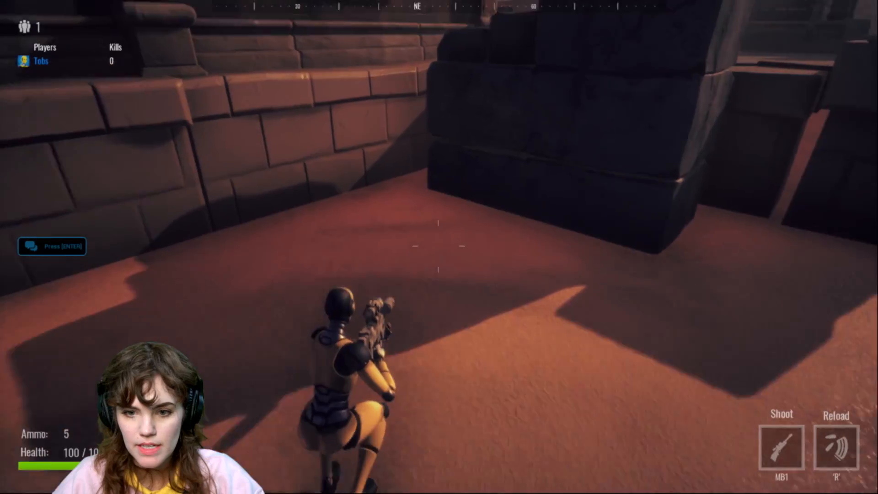
pyautogui.press('w')
pyautogui.press('w')
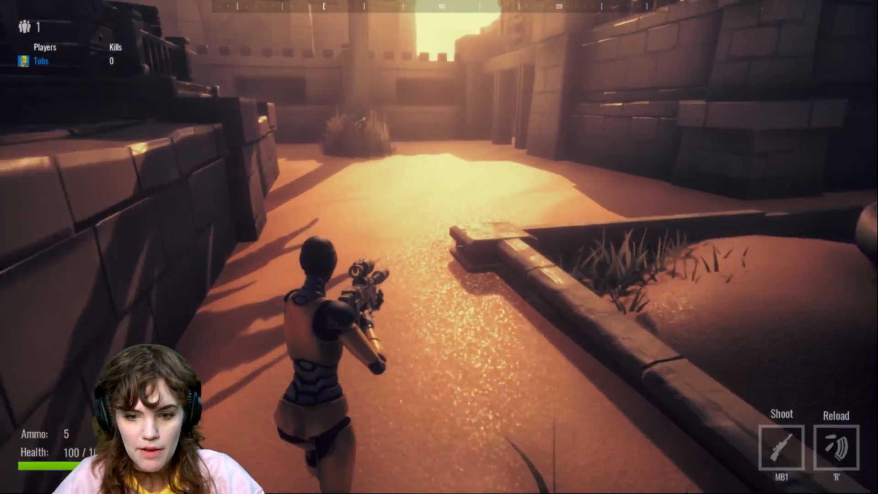
pyautogui.press('w')
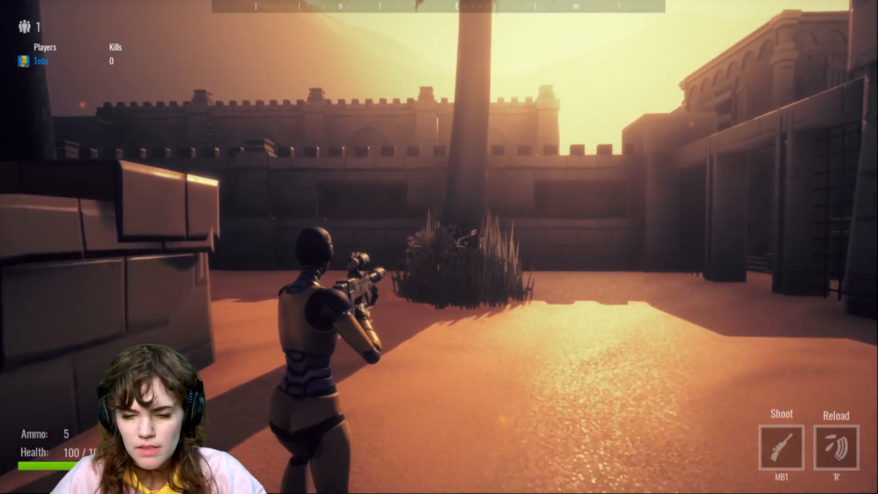
pyautogui.press('w')
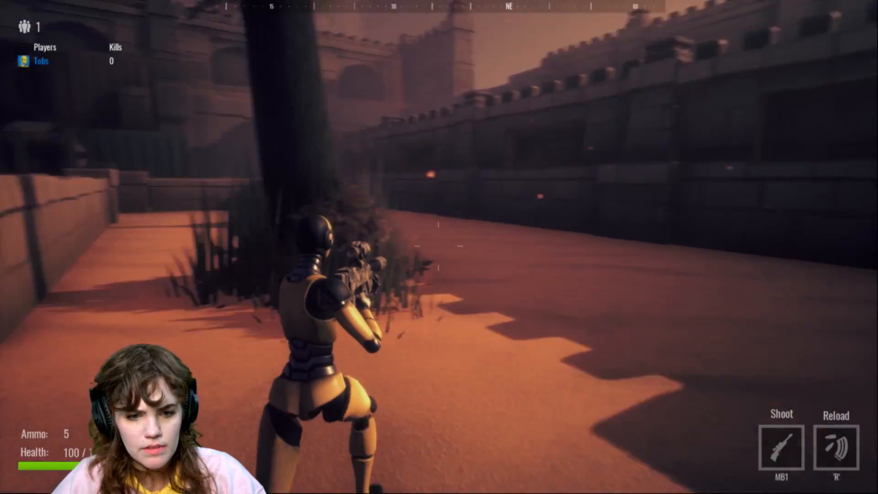
pyautogui.press('s')
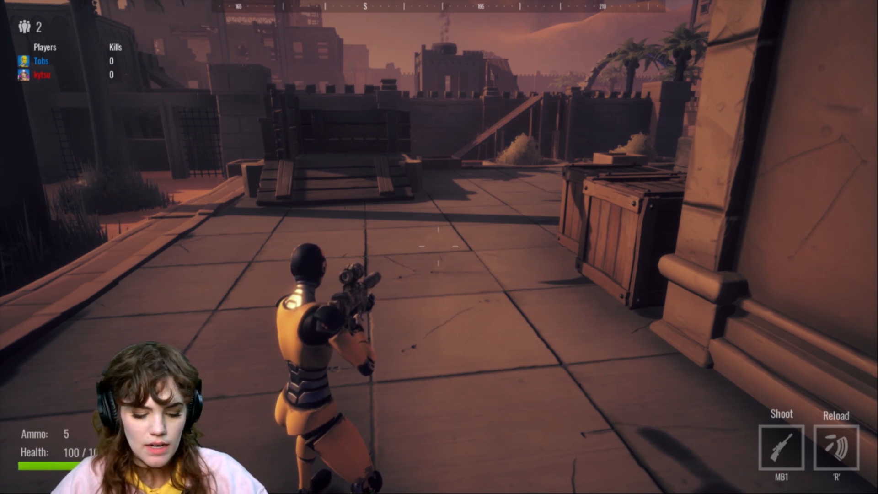
# Step: Run and jump along the rooftops and walls to playtest the arena's layout
pyautogui.press('w')
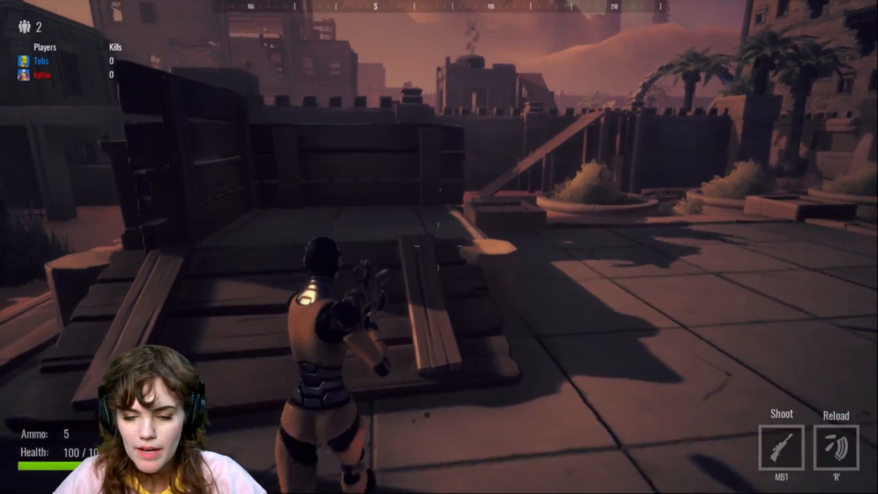
pyautogui.press('w')
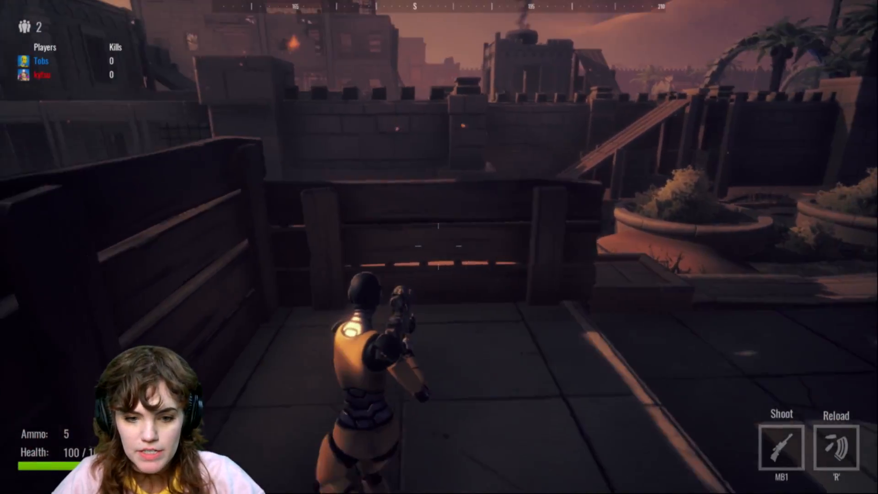
pyautogui.press('w')
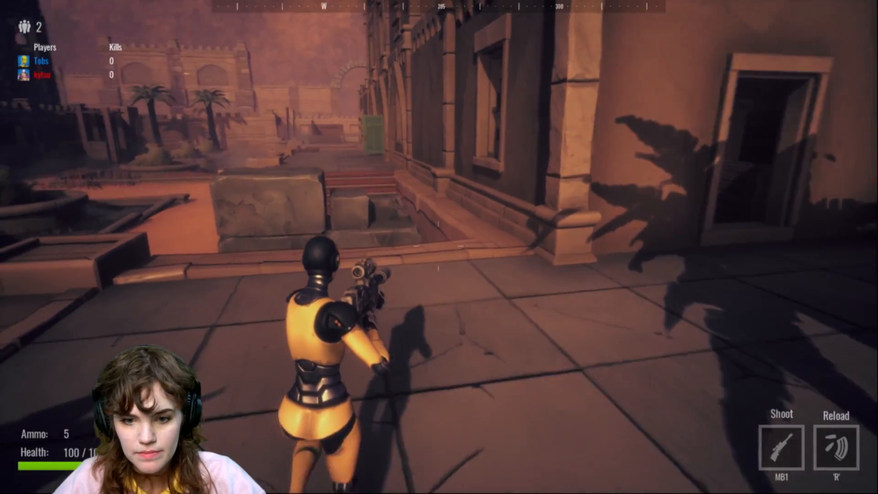
pyautogui.press('w')
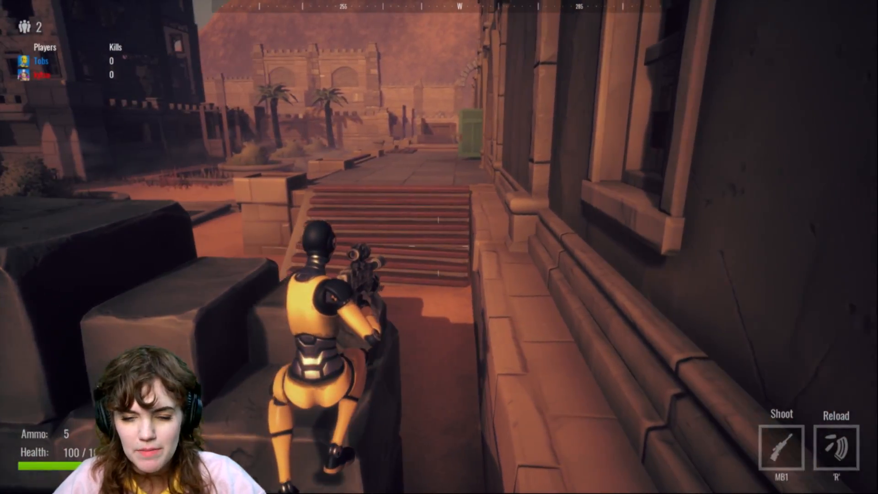
pyautogui.press('w')
pyautogui.press('w')
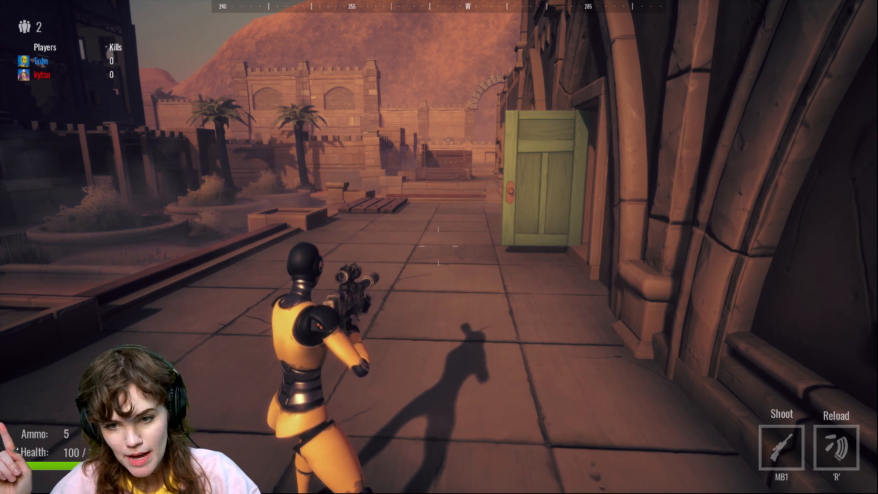
pyautogui.press('w')
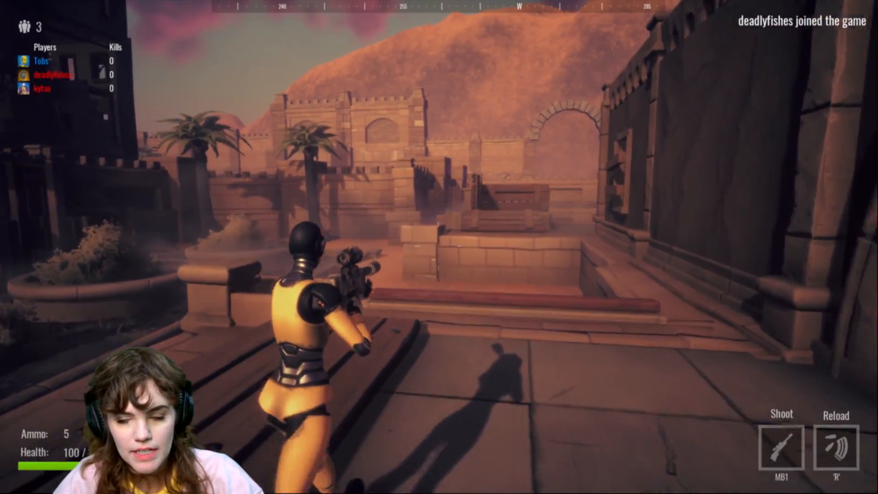
pyautogui.press('w')
pyautogui.press('space')
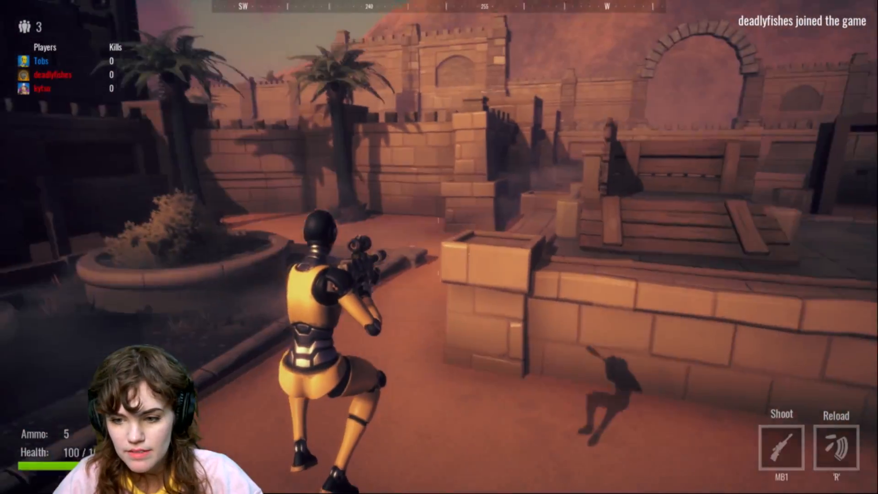
pyautogui.press('w')
pyautogui.press('space')
pyautogui.press('w')
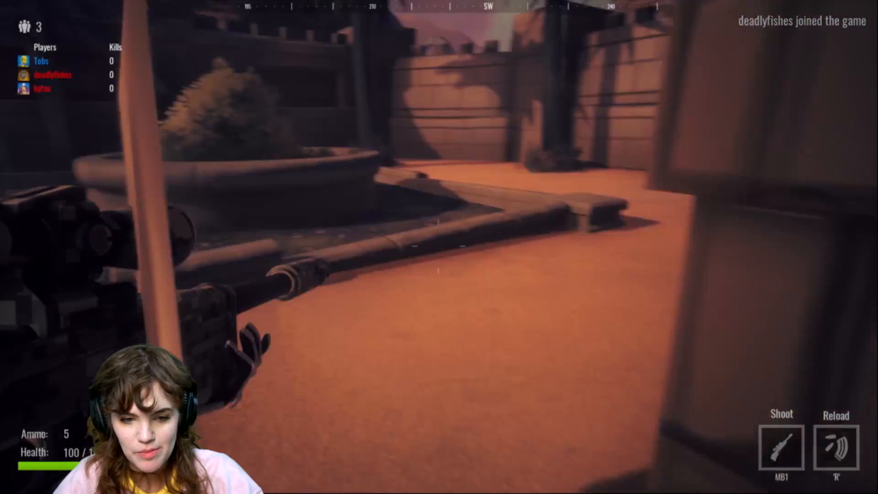
pyautogui.press('w')
pyautogui.press('space')
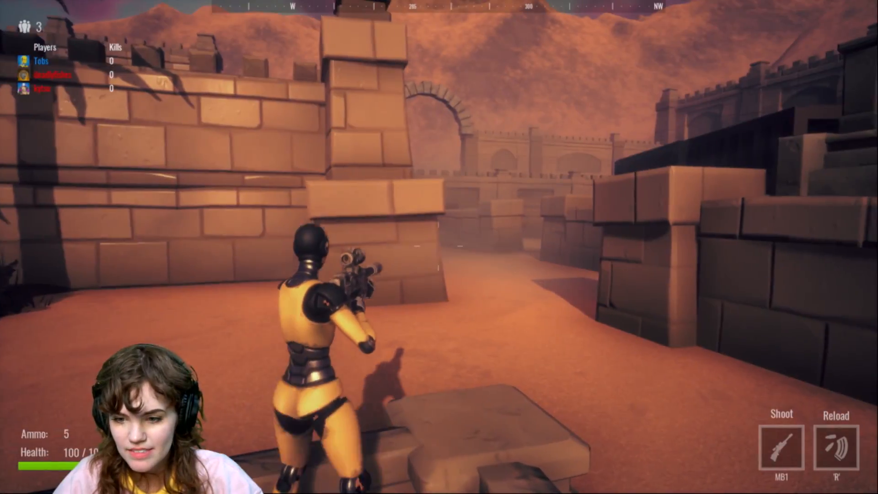
pyautogui.press('space')
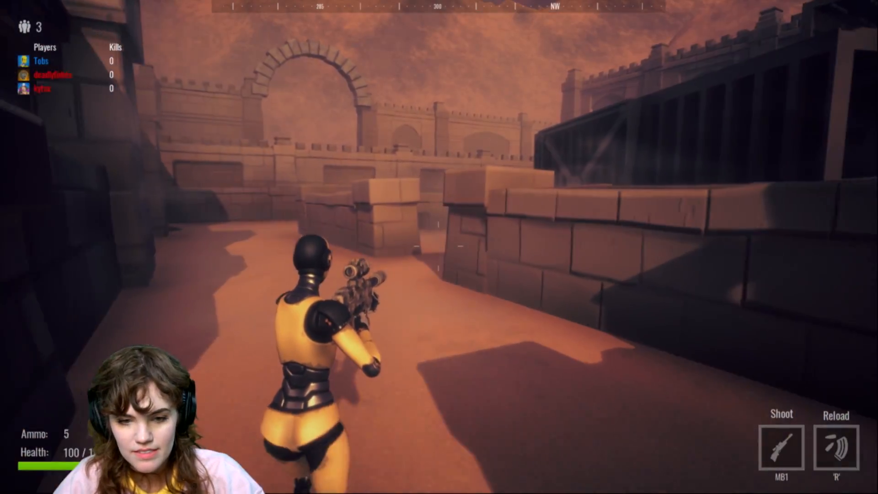
# Step: Run and jump through the arena's courtyards, gates and alleys with the sniper rifle to playtest the layout
pyautogui.press('w')
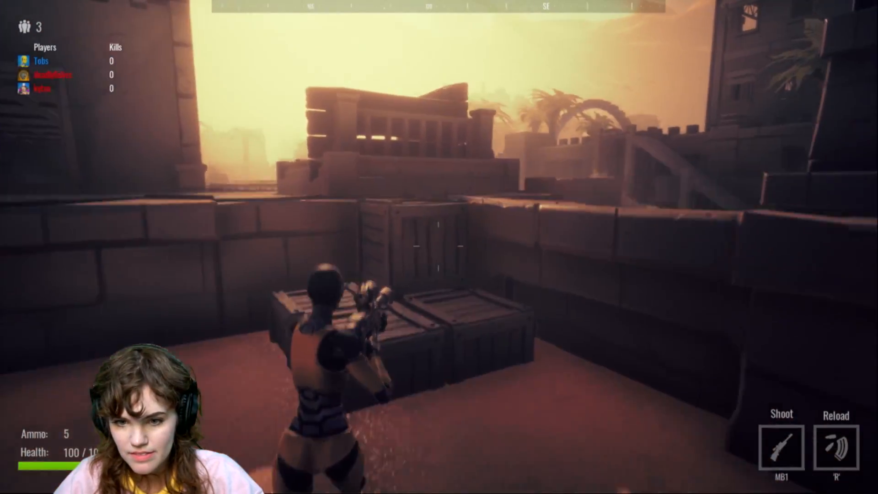
pyautogui.press('w')
pyautogui.press('space')
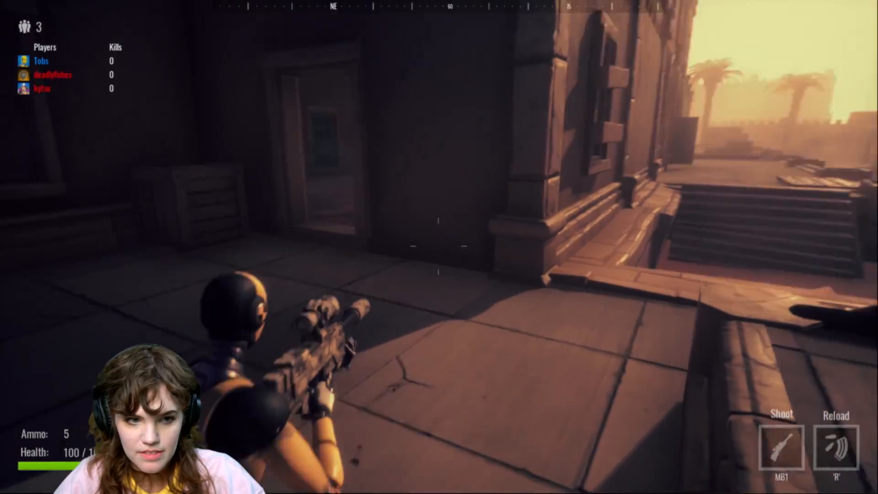
pyautogui.press('w')
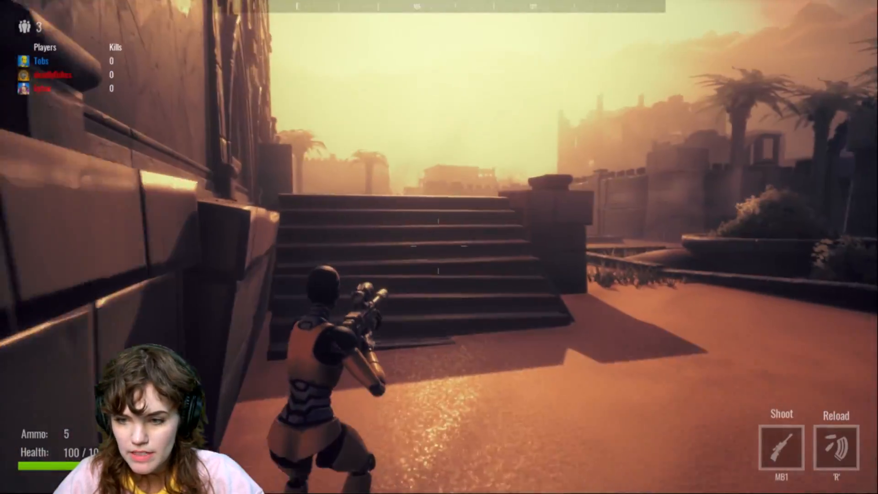
pyautogui.press('w')
pyautogui.press('w')
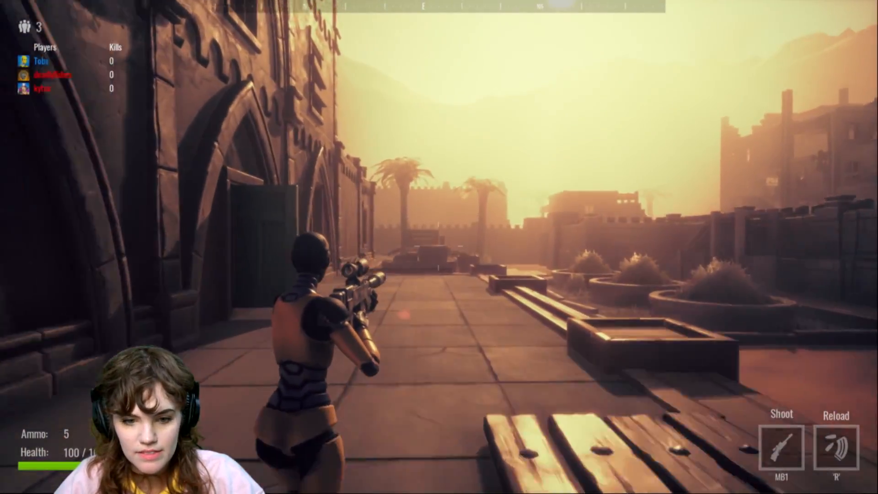
pyautogui.press('w')
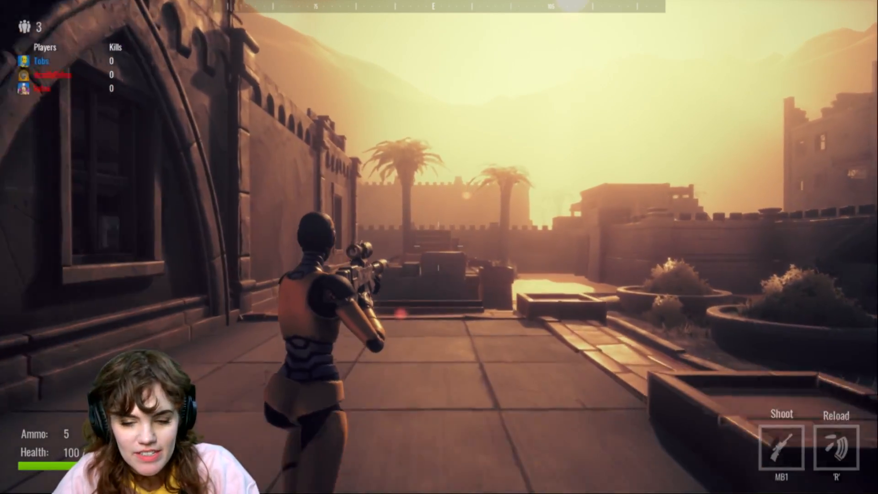
pyautogui.press('w')
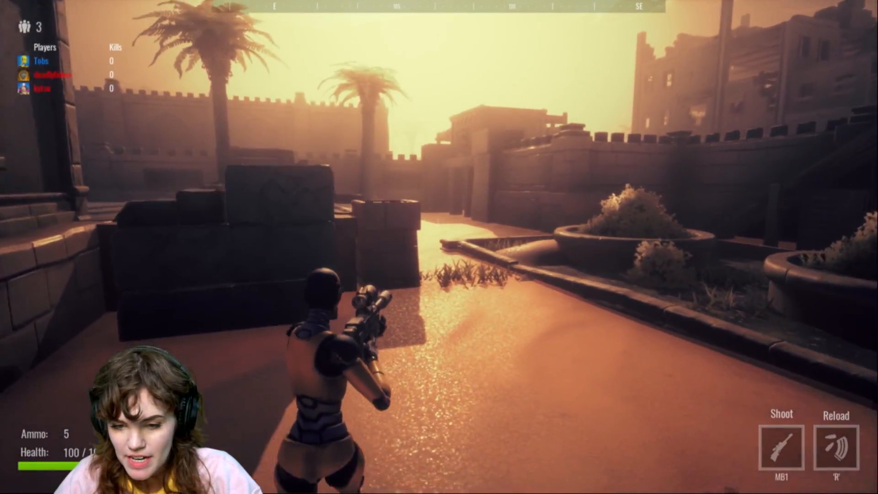
pyautogui.press('w')
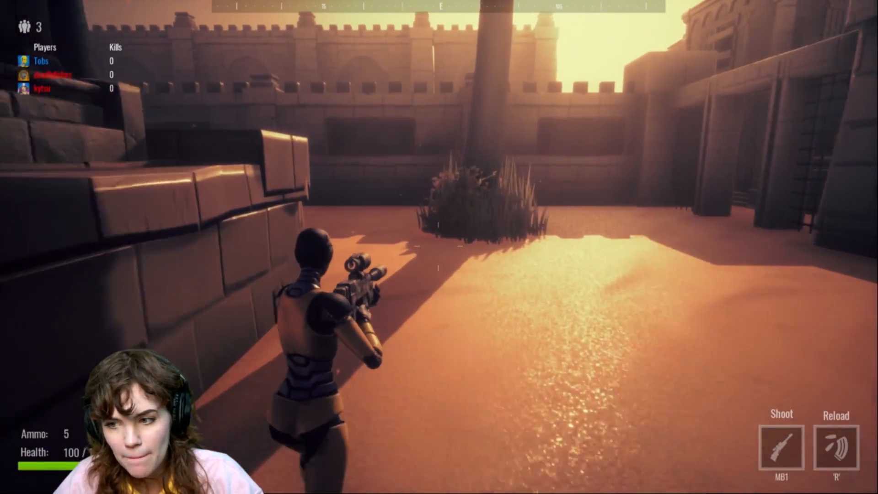
pyautogui.press('w')
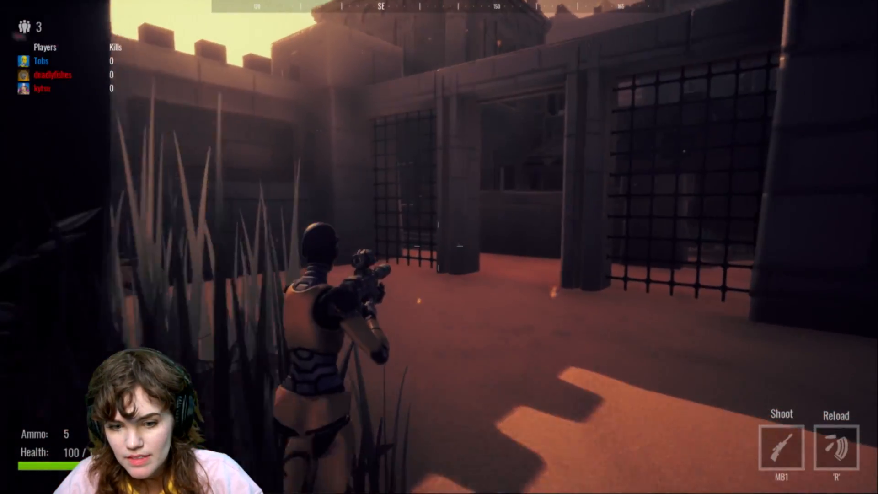
pyautogui.press('w')
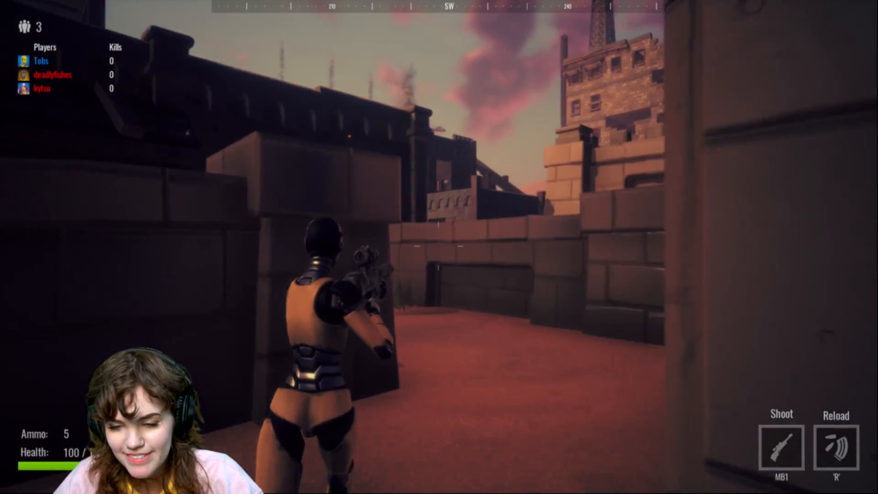
pyautogui.press('w')
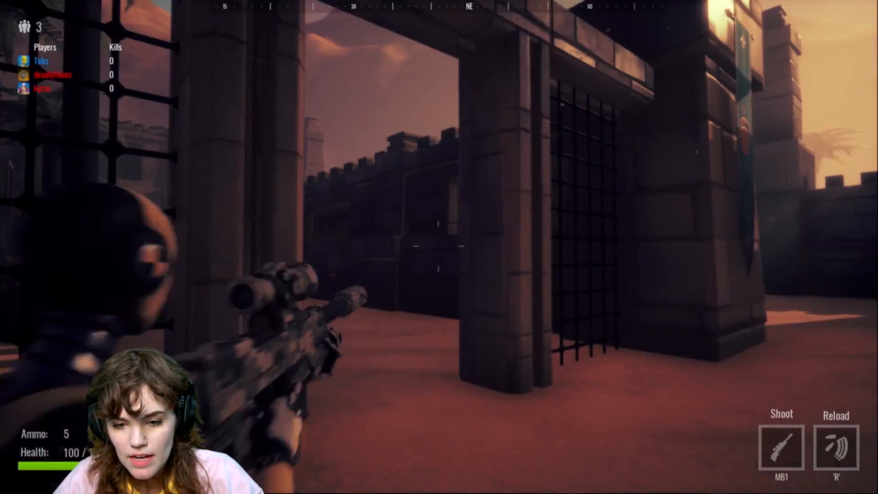
pyautogui.press('w')
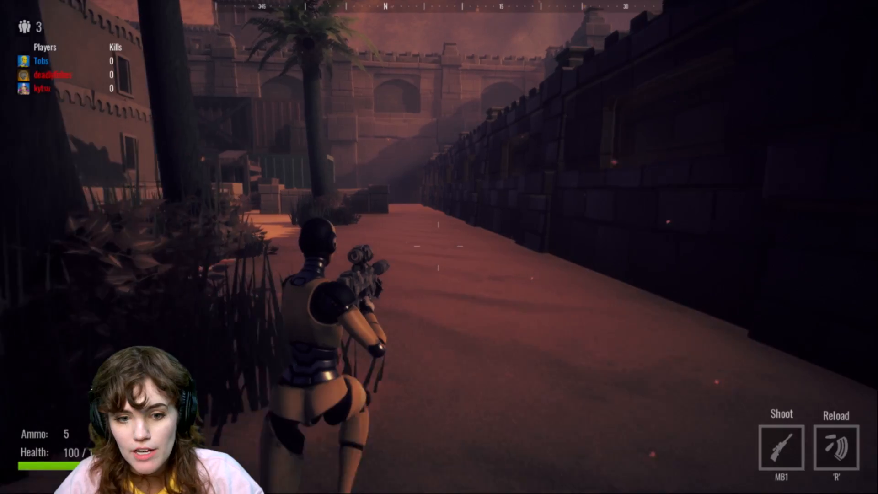
pyautogui.press('w')
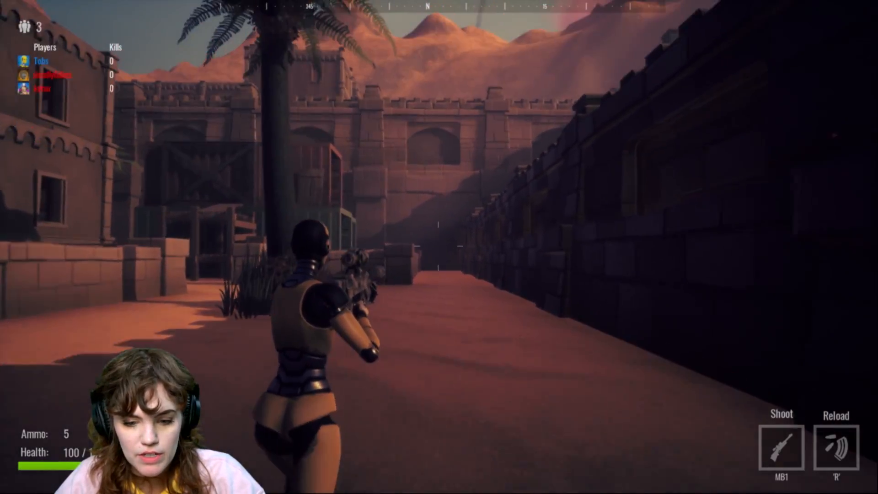
pyautogui.press('w')
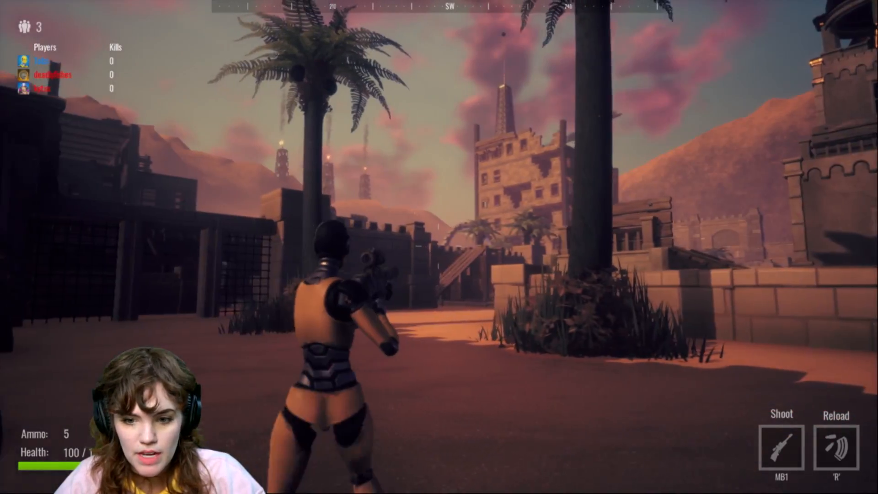
pyautogui.press('w')
pyautogui.press('a')
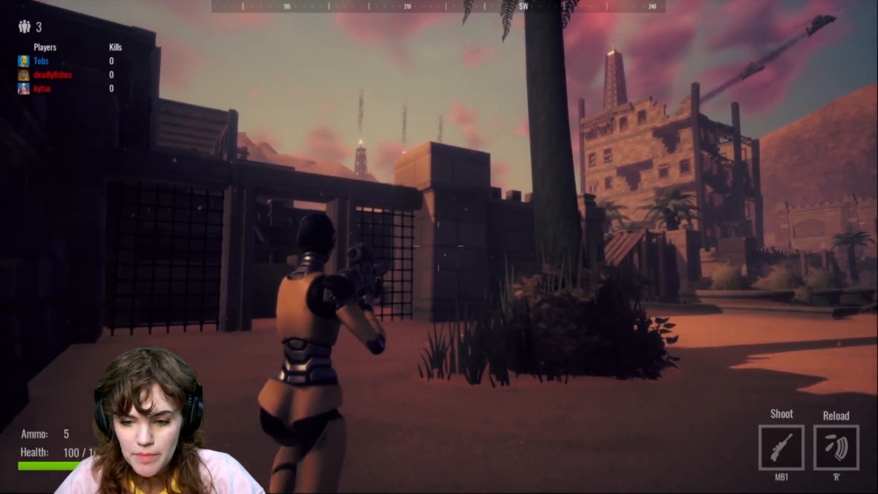
pyautogui.press('w')
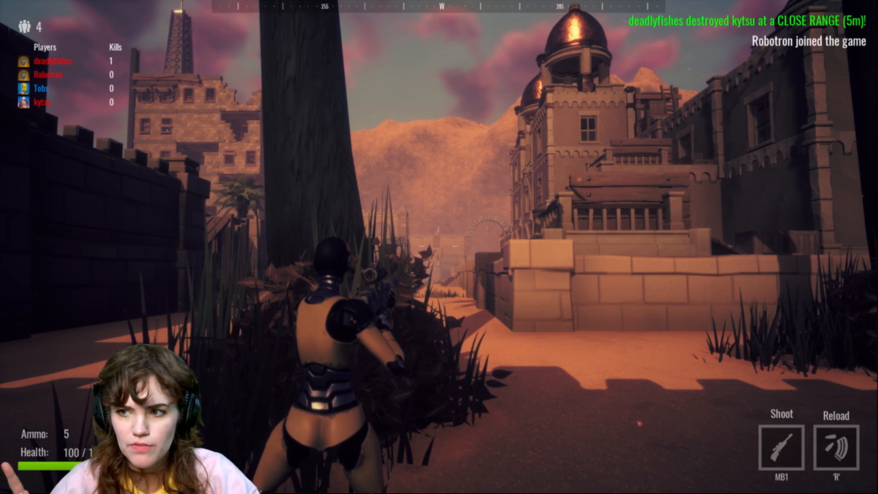
pyautogui.press('w')
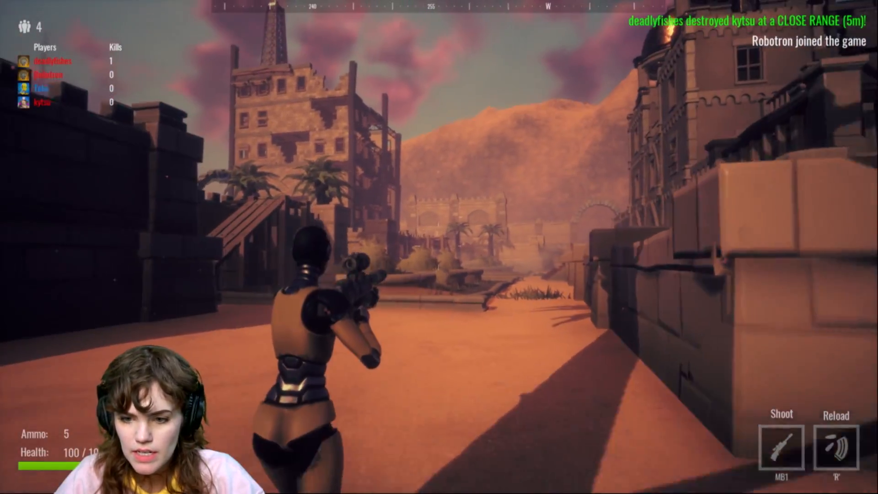
pyautogui.press('w')
pyautogui.rightClick(439, 247)
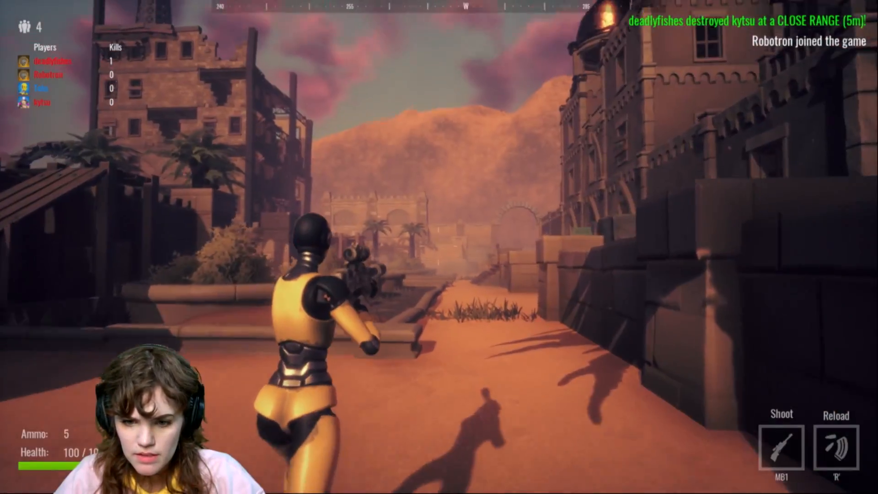
pyautogui.press('w')
pyautogui.press('space')
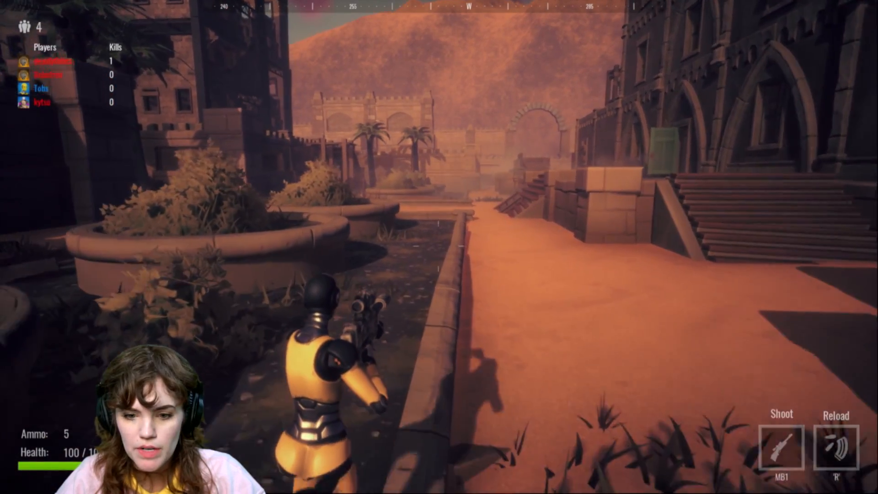
pyautogui.press('w')
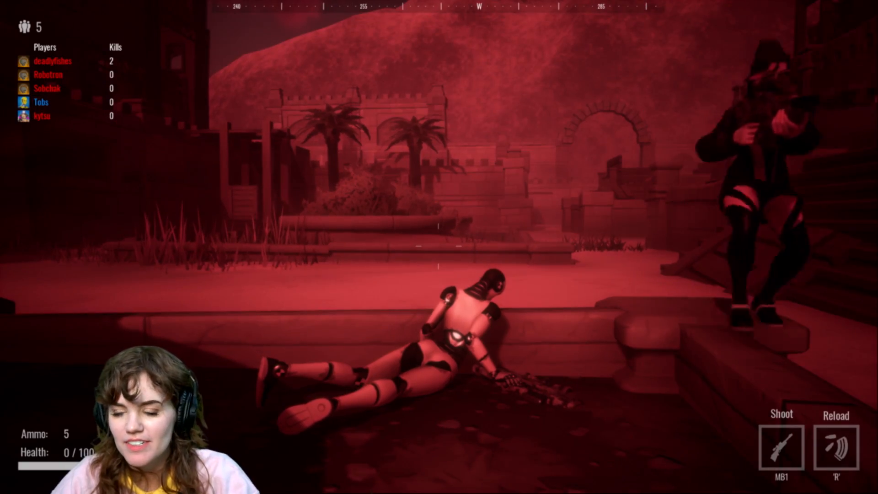
# Step: Respawn and run through the dark warehouse interior out into the sunlit desert alleys
pyautogui.press('w')
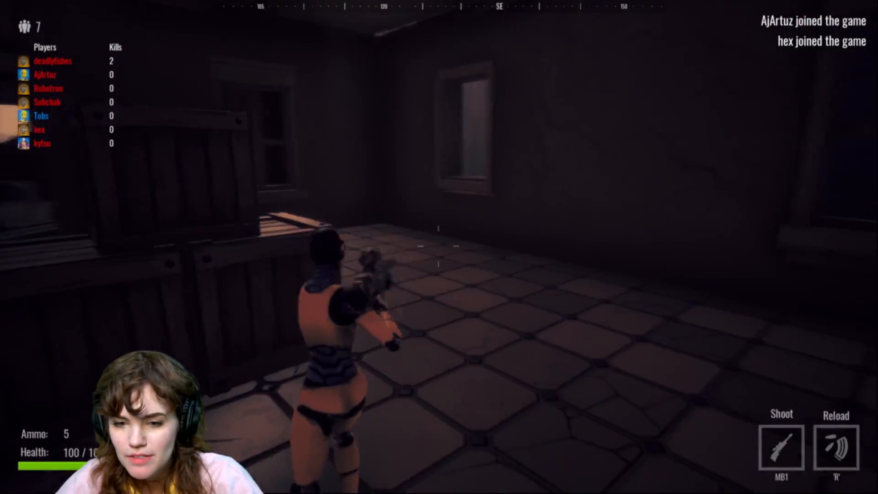
pyautogui.press('w')
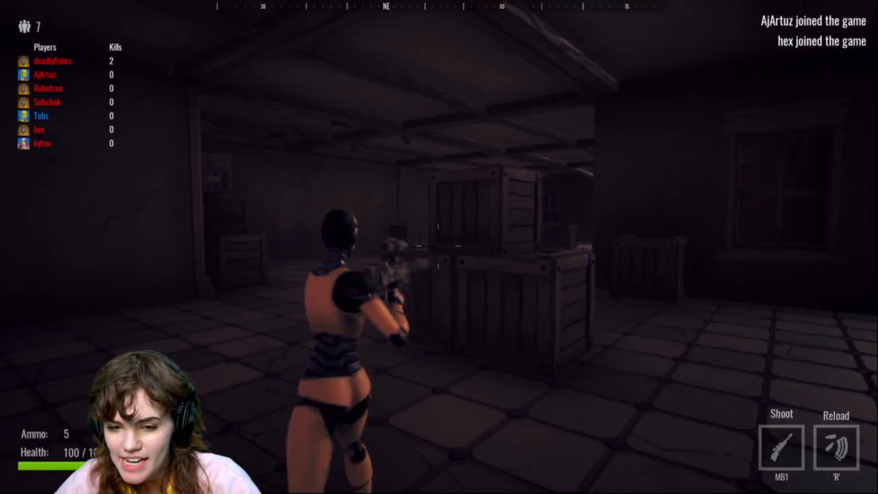
pyautogui.press('w')
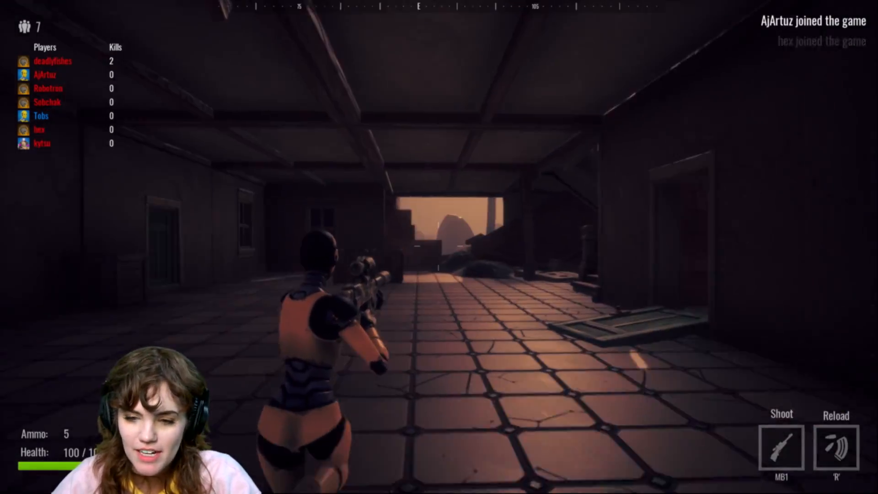
pyautogui.press('w')
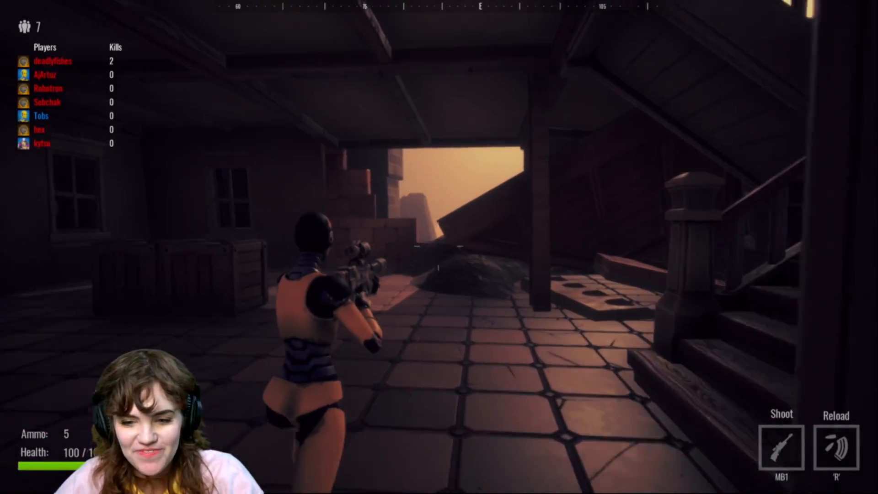
pyautogui.press('w')
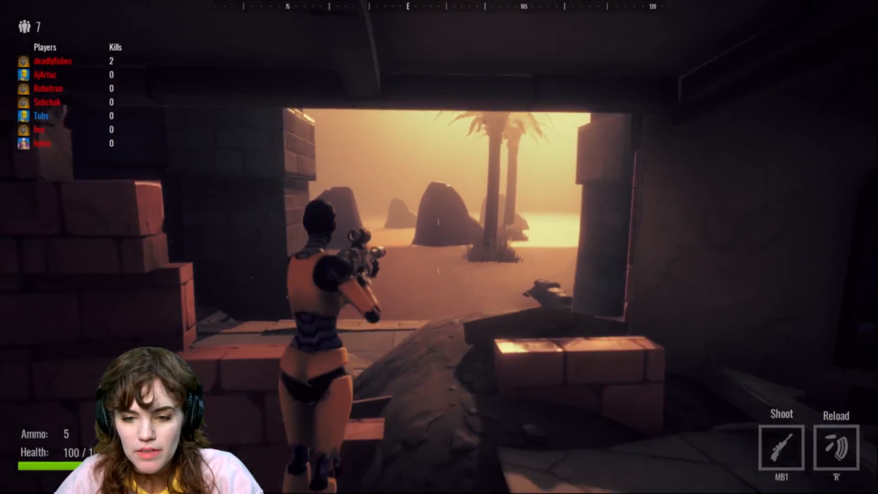
pyautogui.press('w')
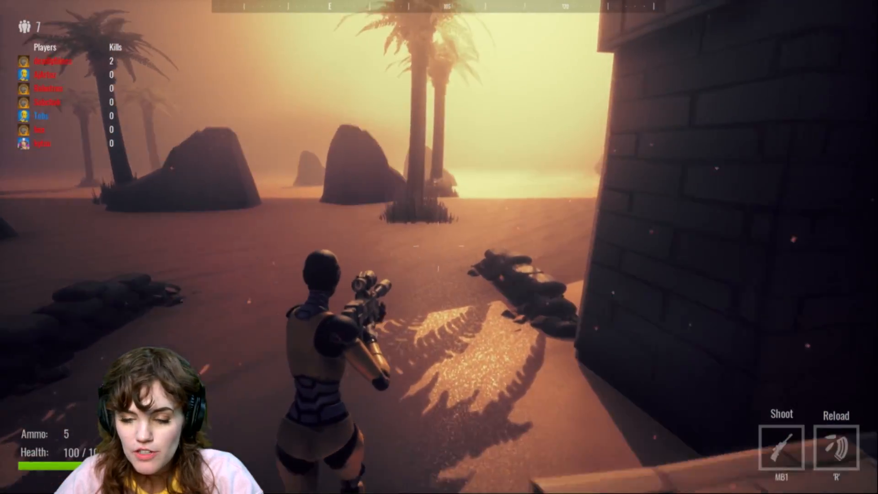
pyautogui.press('w')
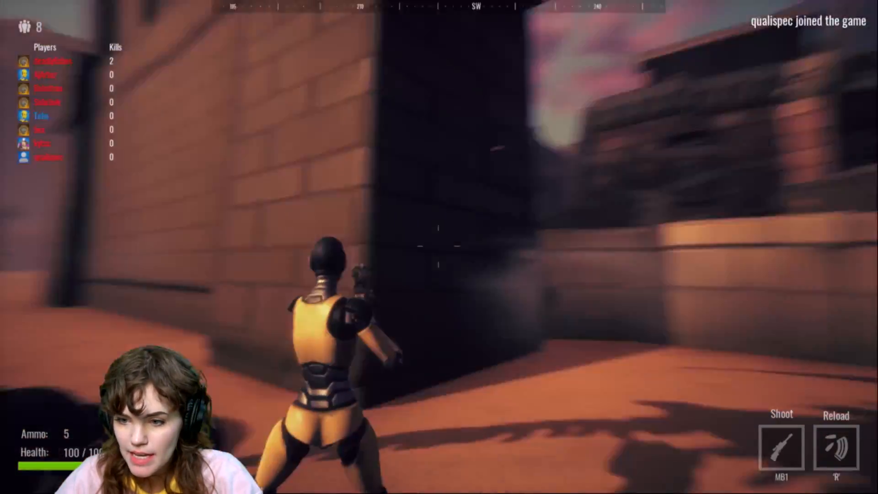
pyautogui.press('w')
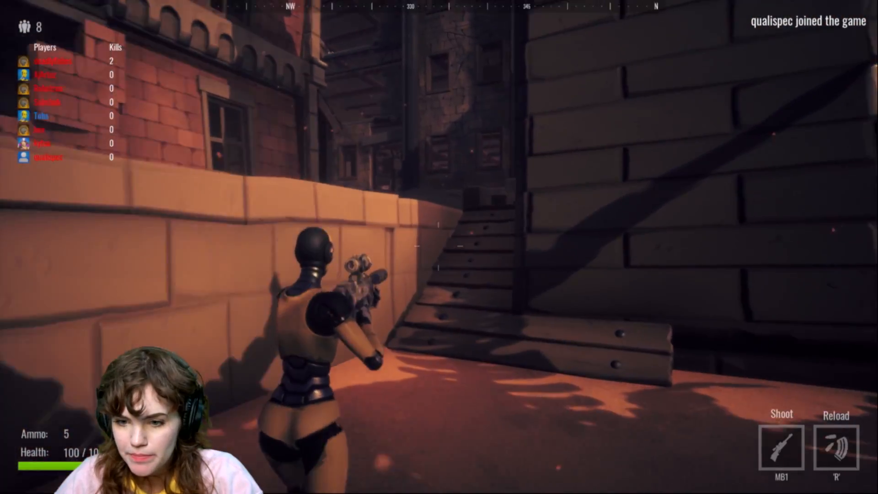
pyautogui.press('w')
pyautogui.press('space')
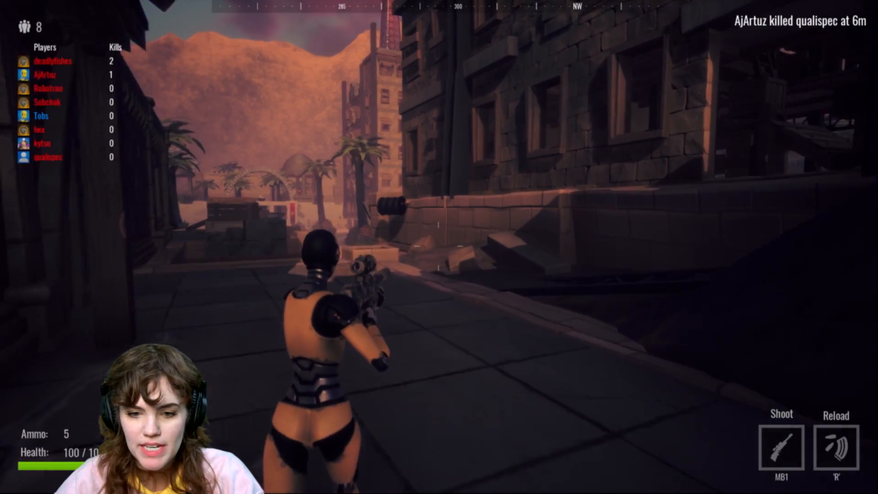
# Step: Run and jump through the alleys to the fountain courtyard and fire the sniper rifle at an opponent near the gate
pyautogui.press('w')
pyautogui.press('space')
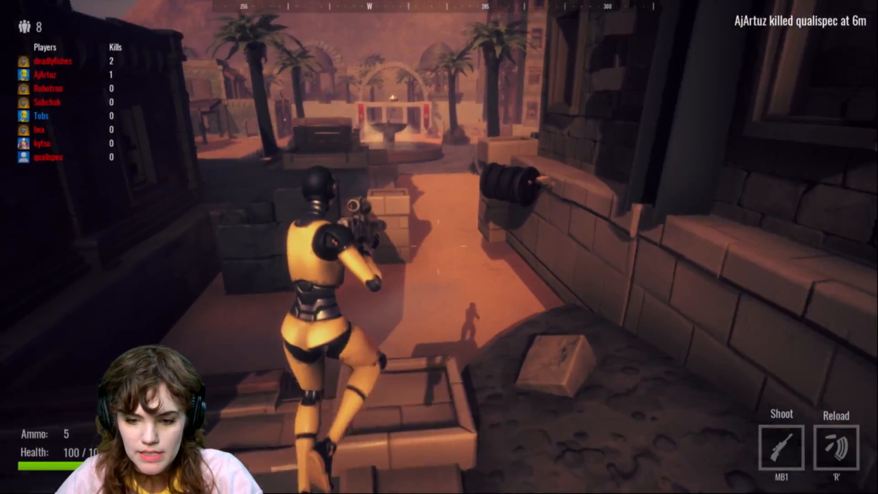
pyautogui.press('w')
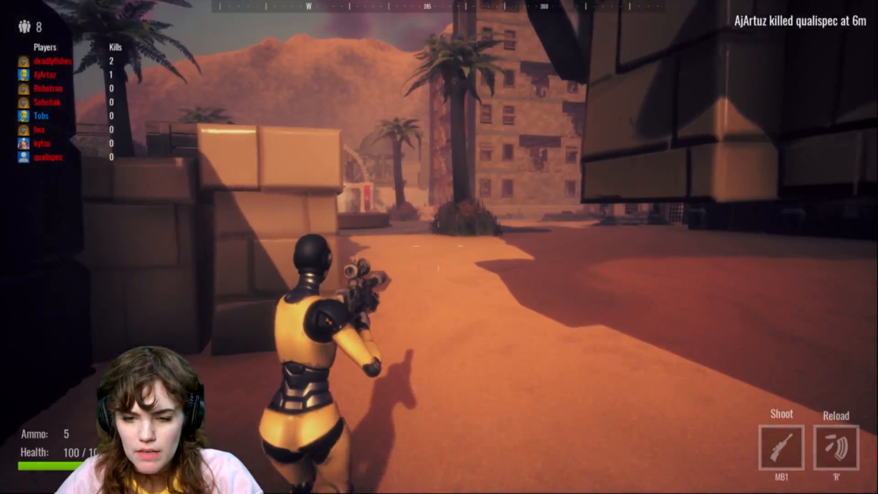
pyautogui.press('w')
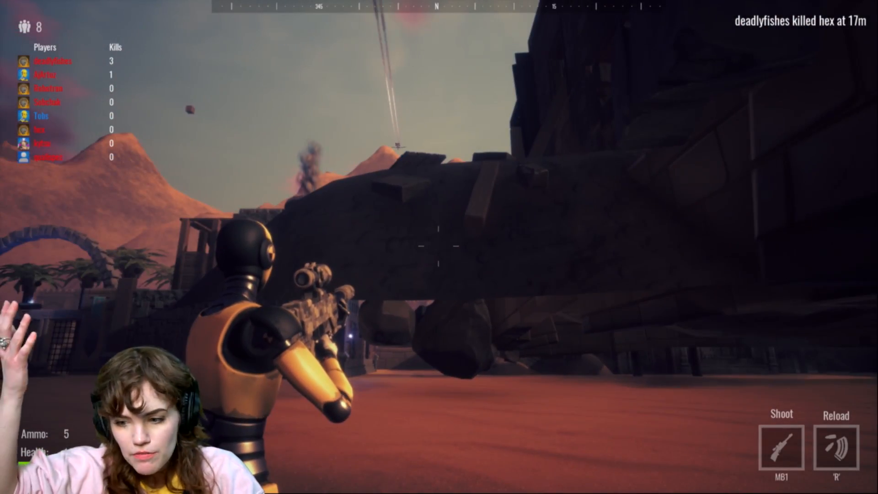
pyautogui.press('w')
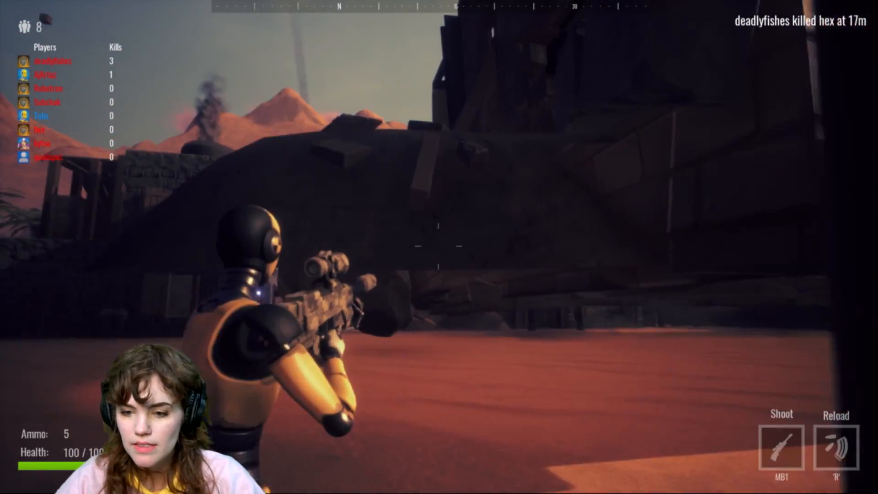
pyautogui.press('w')
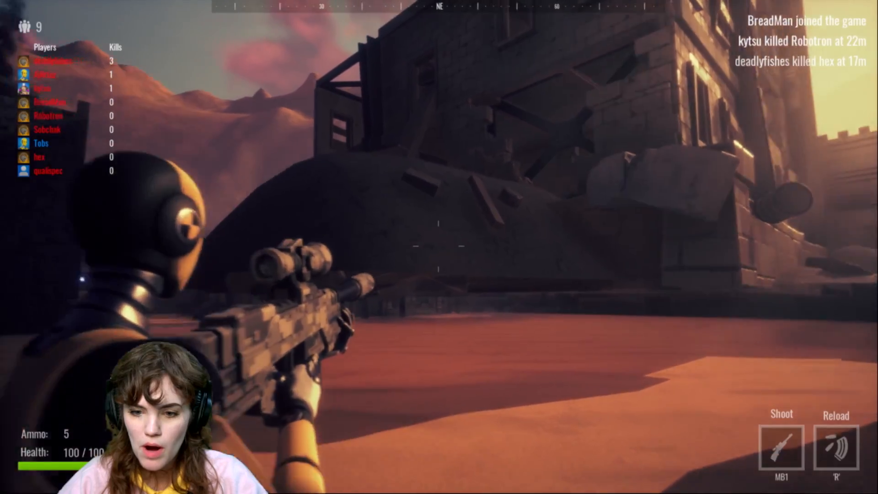
pyautogui.press('w')
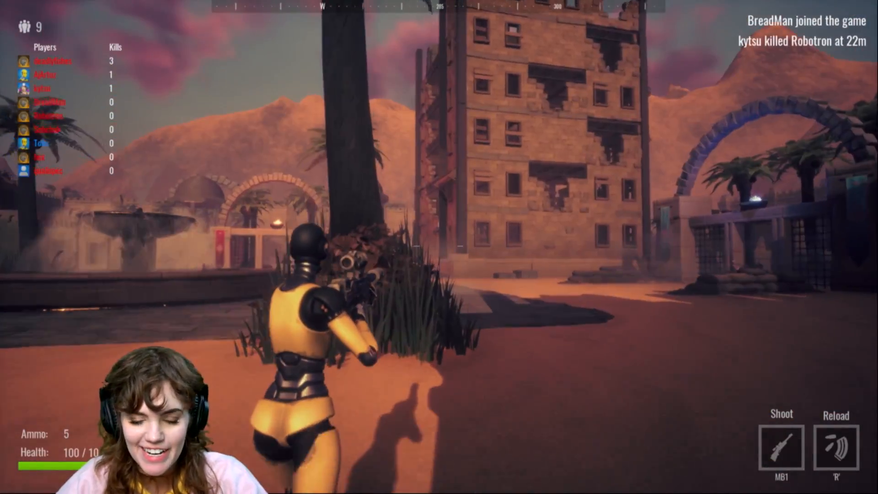
pyautogui.press('w')
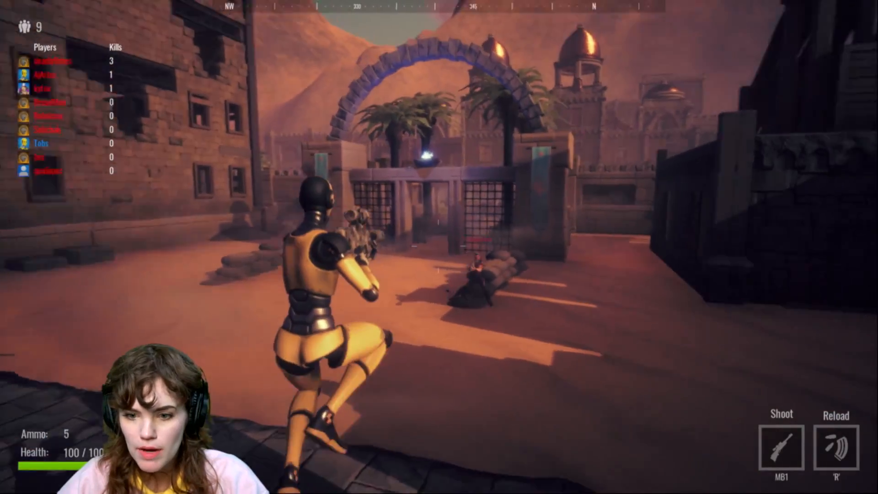
pyautogui.click(438, 247)
pyautogui.click(438, 247)
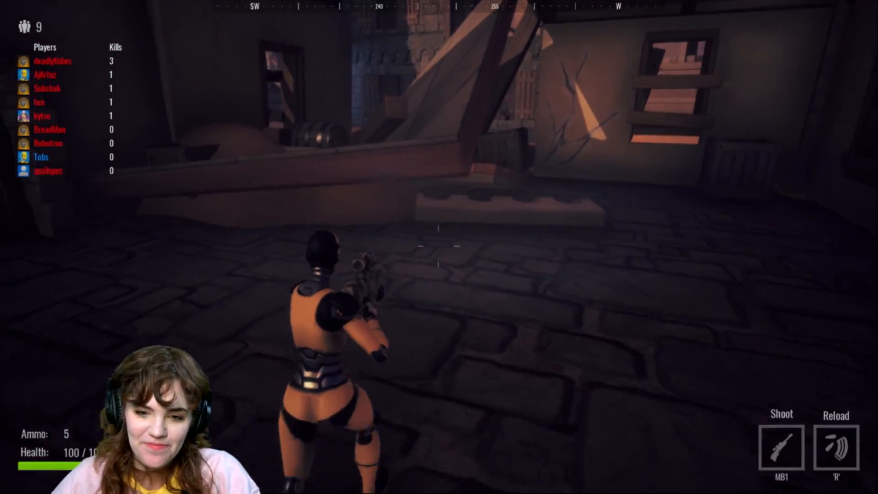
# Step: Advance along the walls, toggle the scope zoom and shoot opponents across the courtyard with the sniper rifle
pyautogui.press('w')
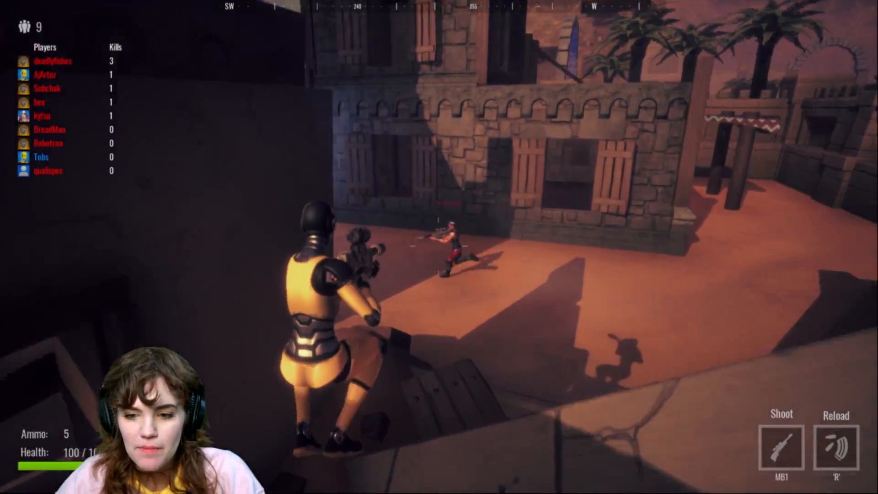
pyautogui.click(438, 246)
pyautogui.press('shift')
pyautogui.click(438, 246)
pyautogui.press('shift')
pyautogui.click(438, 246)
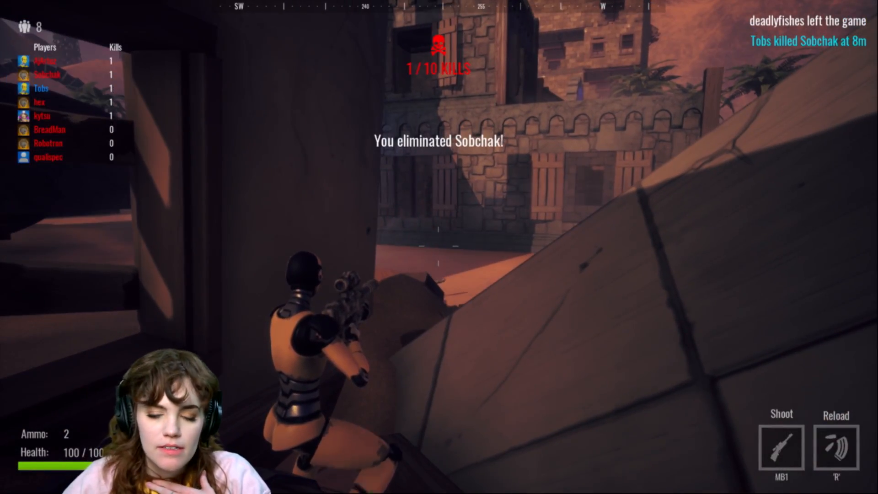
pyautogui.press('w')
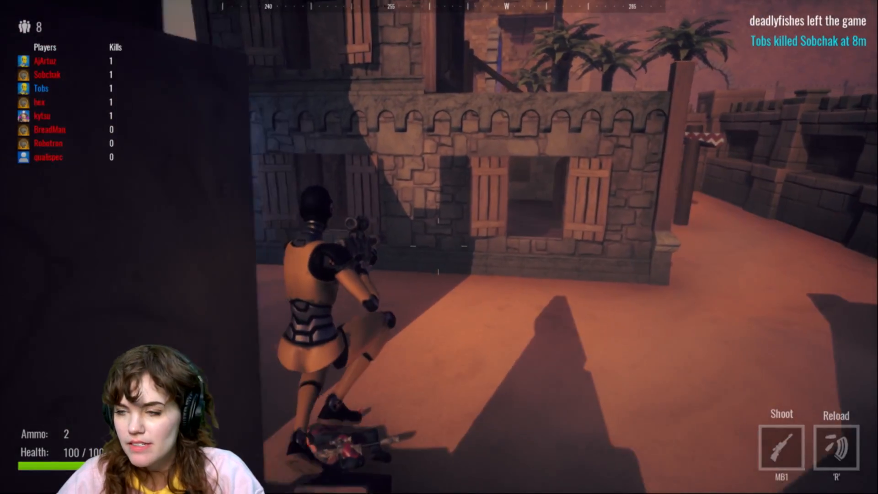
pyautogui.press('w')
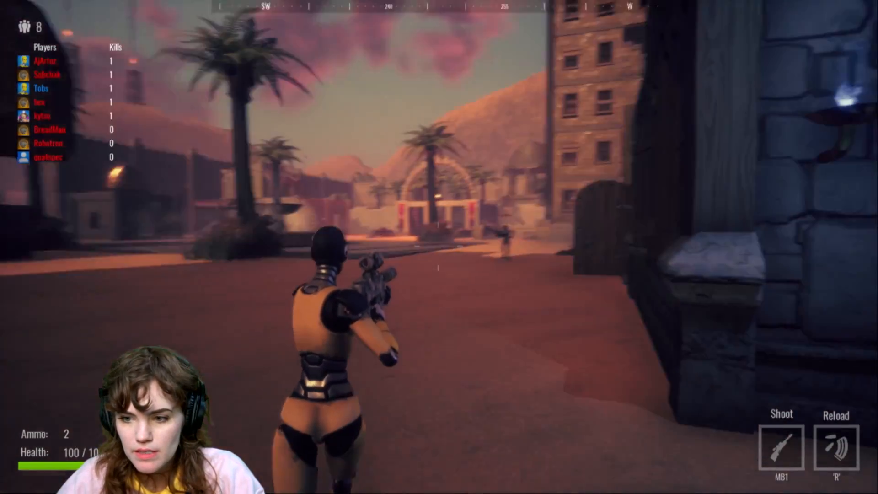
pyautogui.rightClick(438, 246)
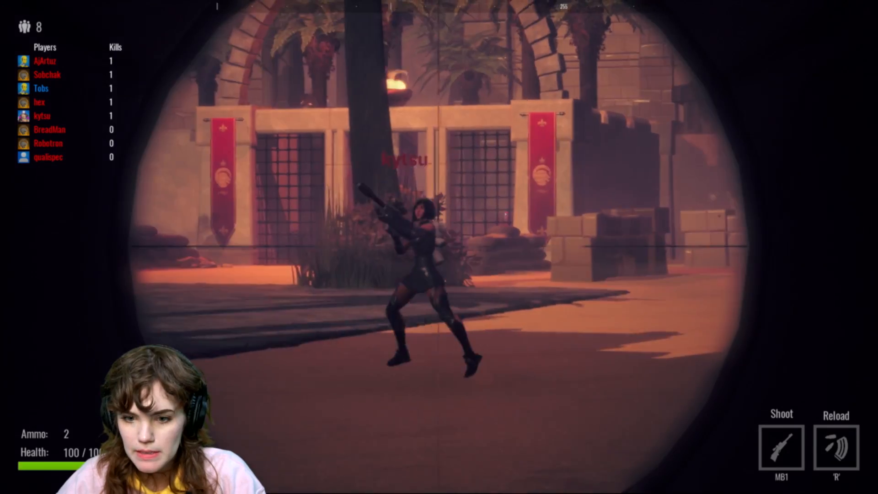
pyautogui.click(438, 247)
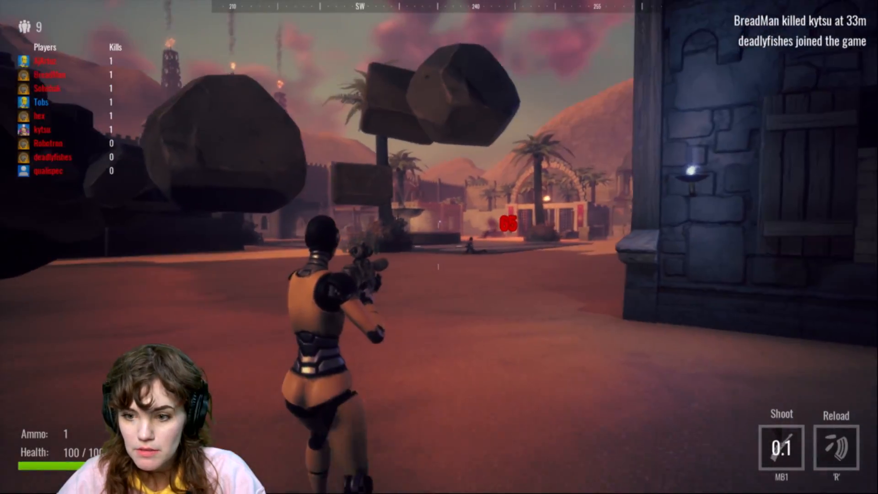
# Step: Run past the fountain toward the ruined tower, fire at an opponent, and reload the sniper rifle
pyautogui.press('w')
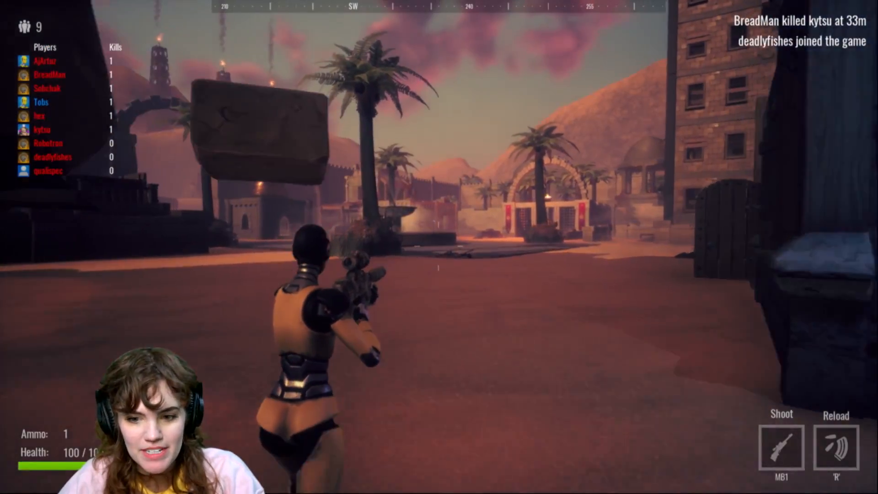
pyautogui.press('w')
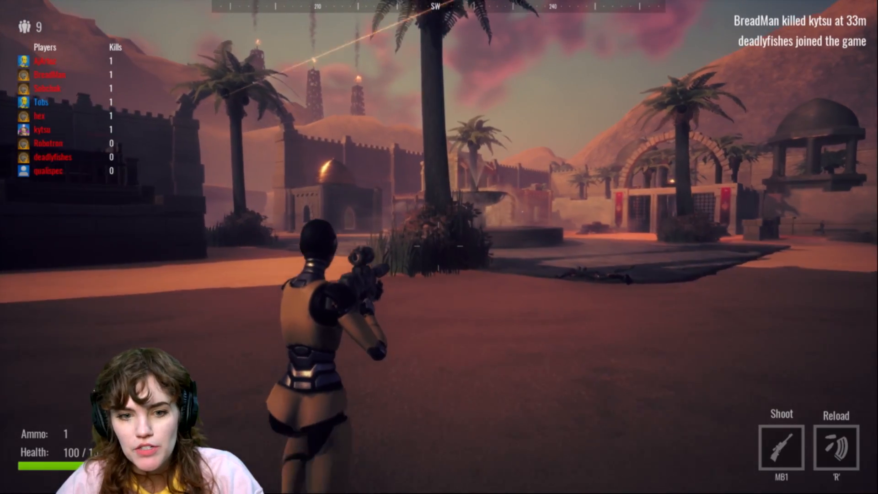
pyautogui.press('w')
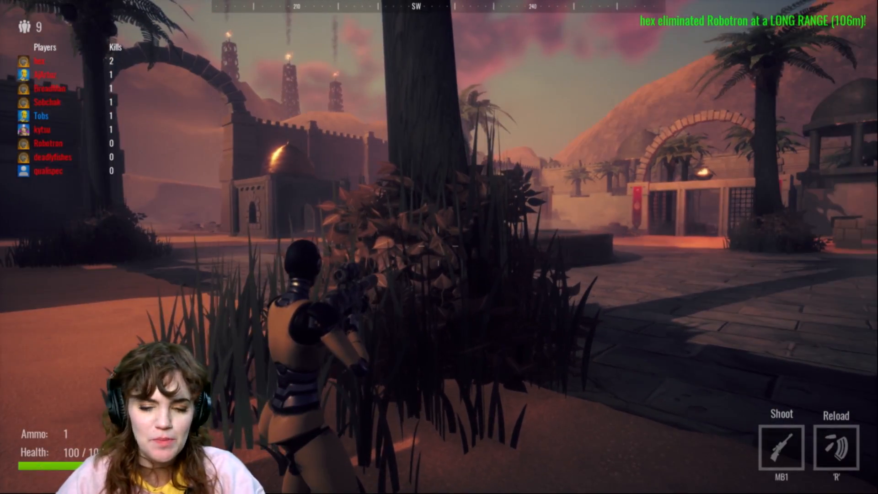
pyautogui.press('w')
pyautogui.press('w')
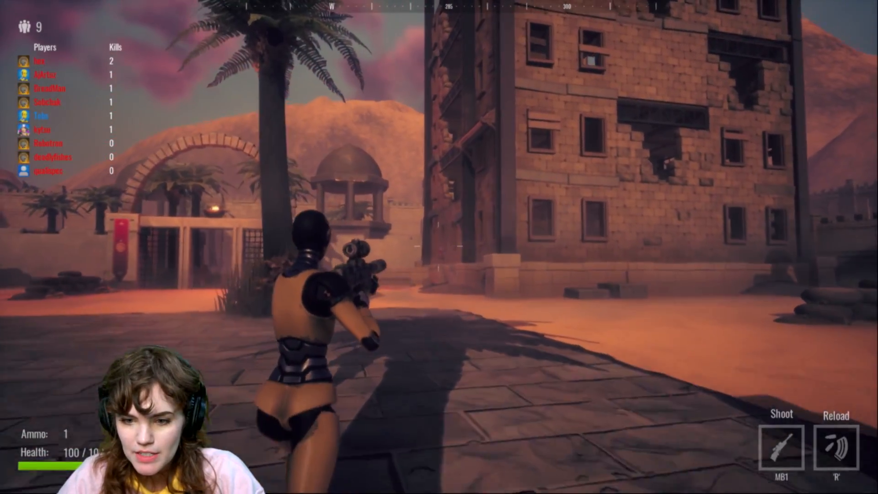
pyautogui.click(438, 247)
pyautogui.press('w')
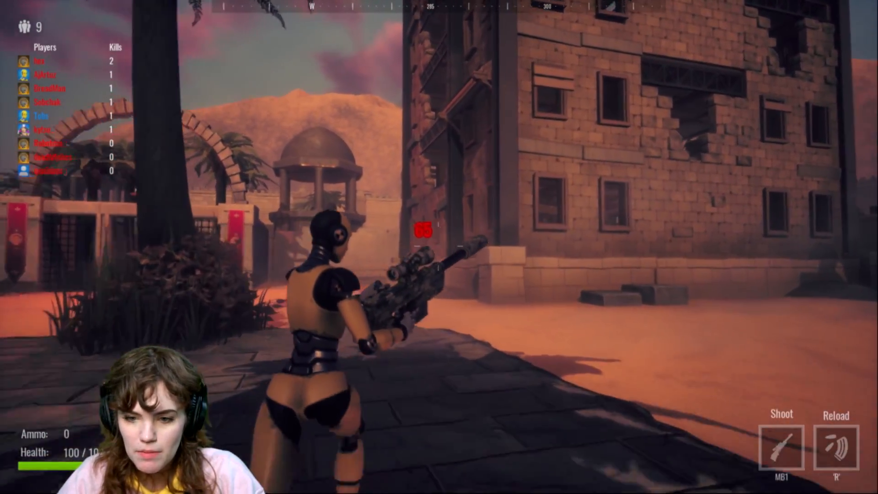
# Step: Enter the dark building, shoot an opponent at close range, and explore the stone rooms after respawning
pyautogui.press('w')
pyautogui.press('r')
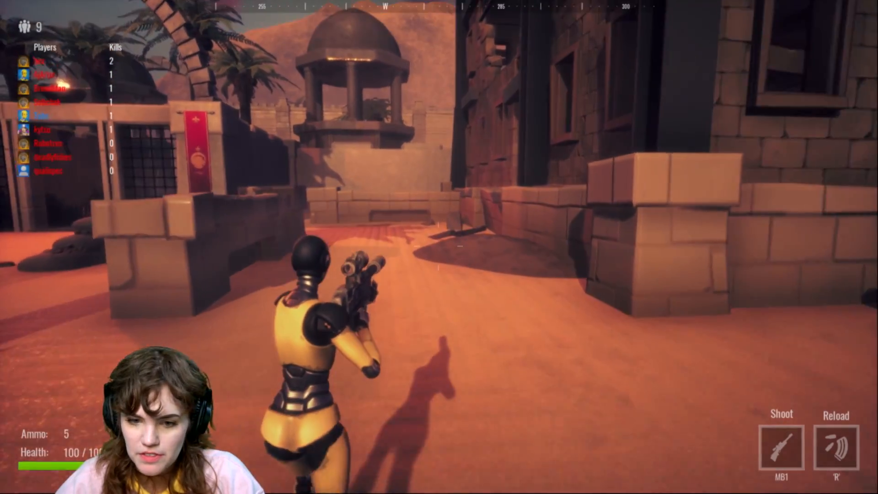
pyautogui.press('w')
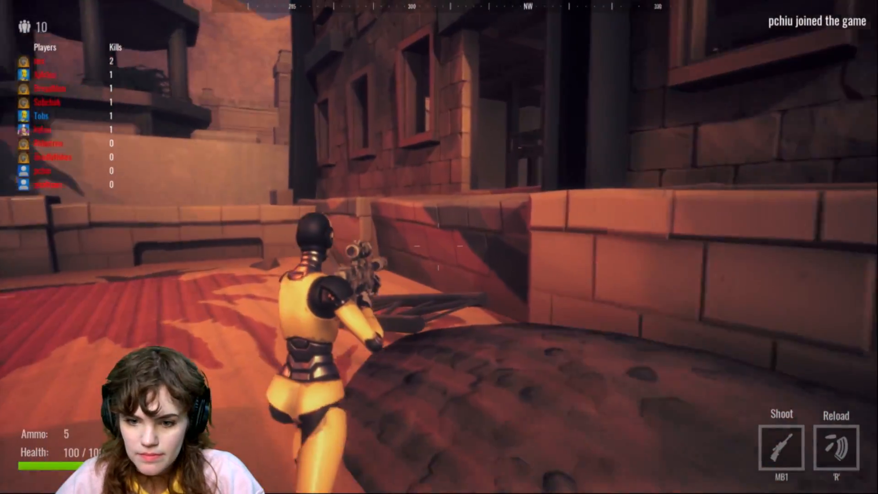
pyautogui.press('w')
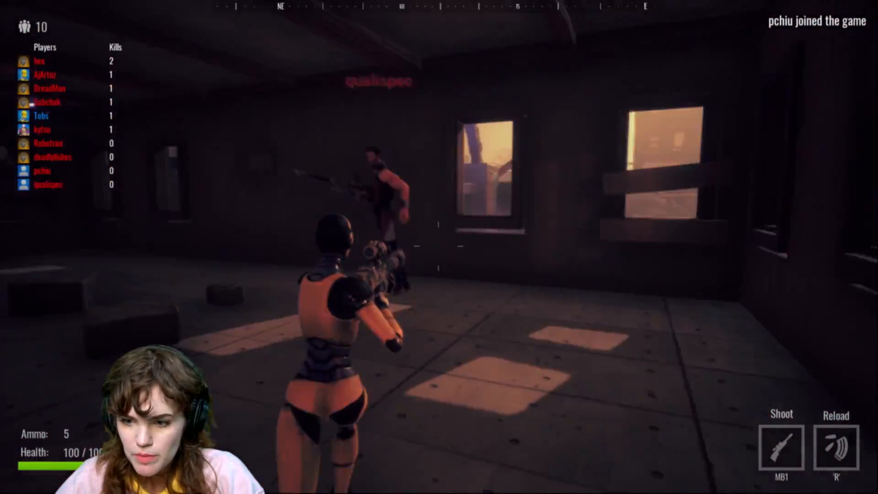
pyautogui.click(438, 247)
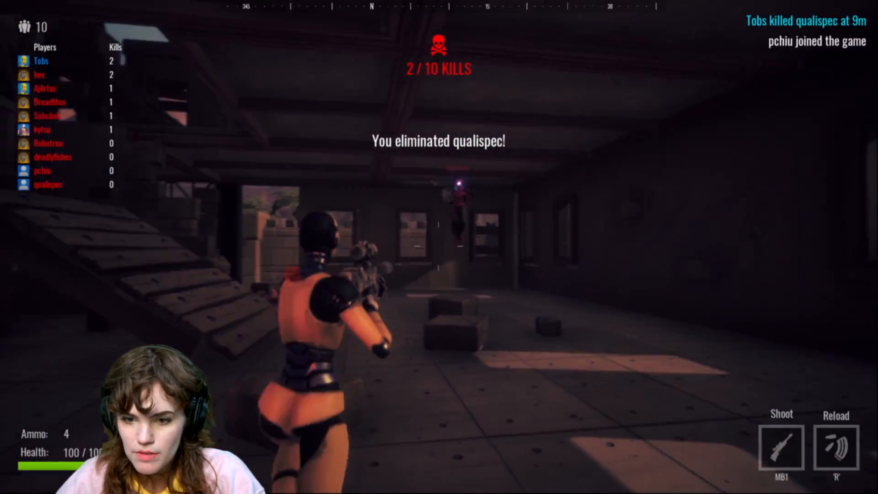
pyautogui.click(438, 247)
pyautogui.click(438, 247)
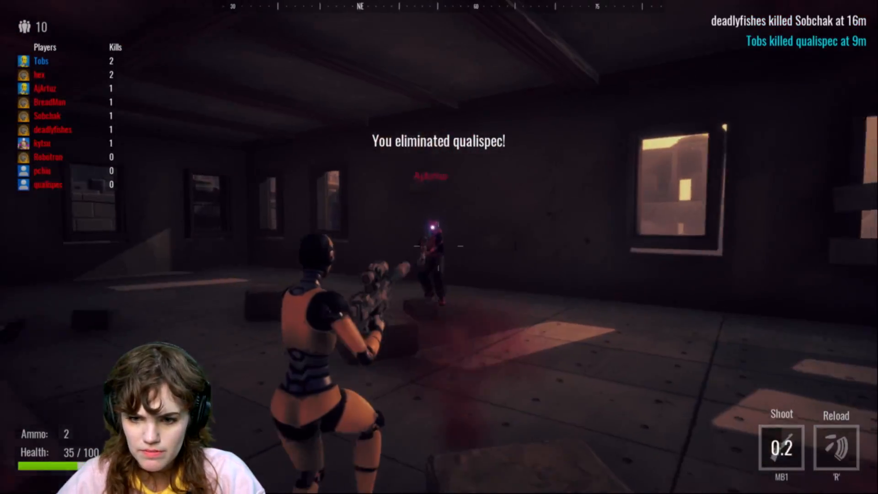
pyautogui.click(438, 247)
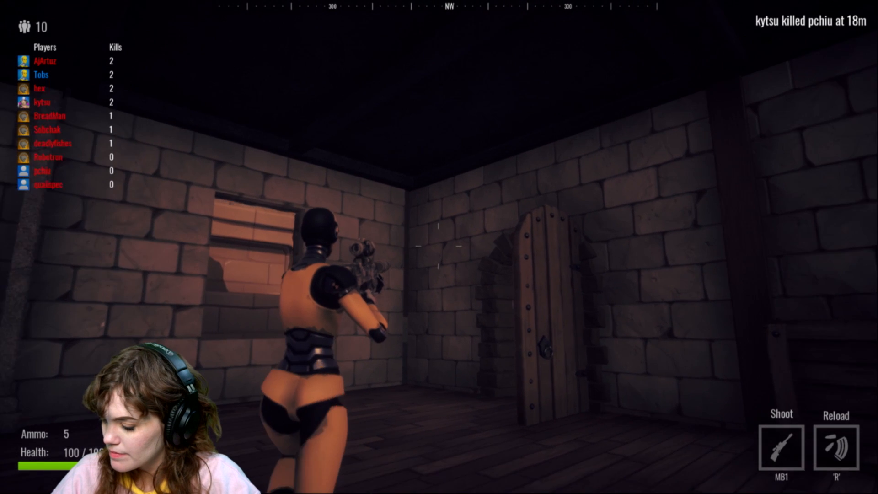
pyautogui.press('w')
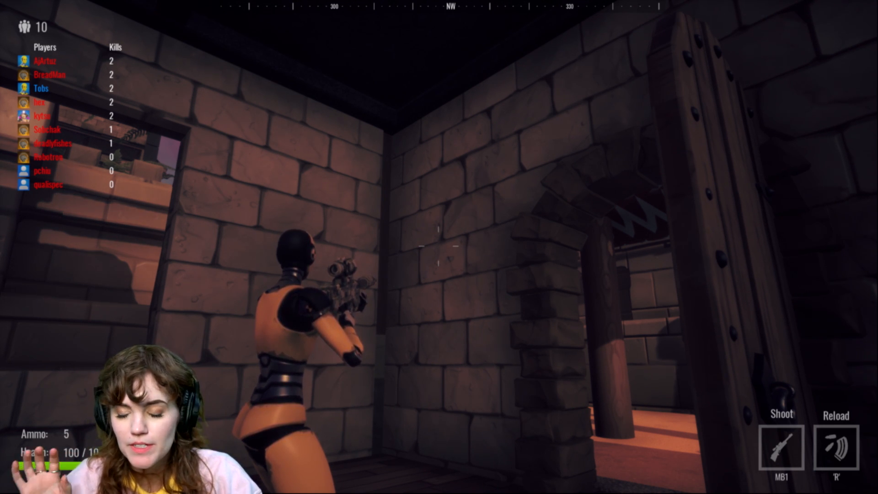
# Step: Leave the dark stone building and run through the sunlit alleys past the palms toward the gated courtyard
pyautogui.press('w')
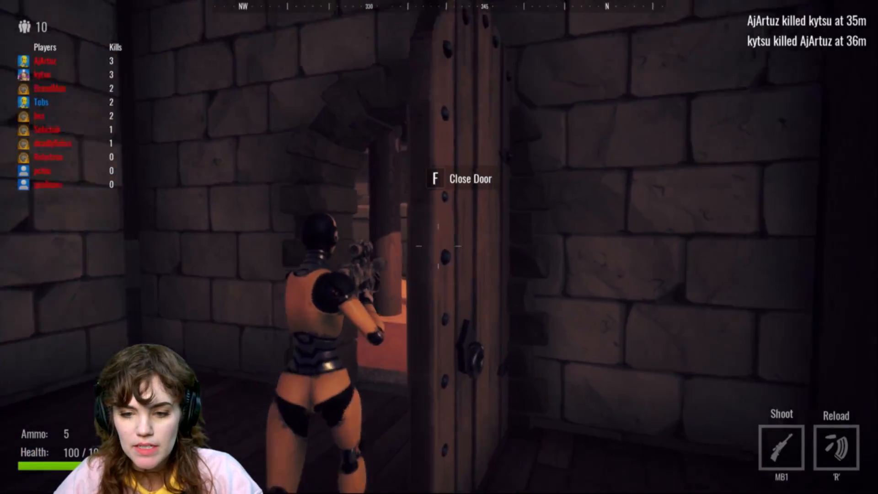
pyautogui.press('w')
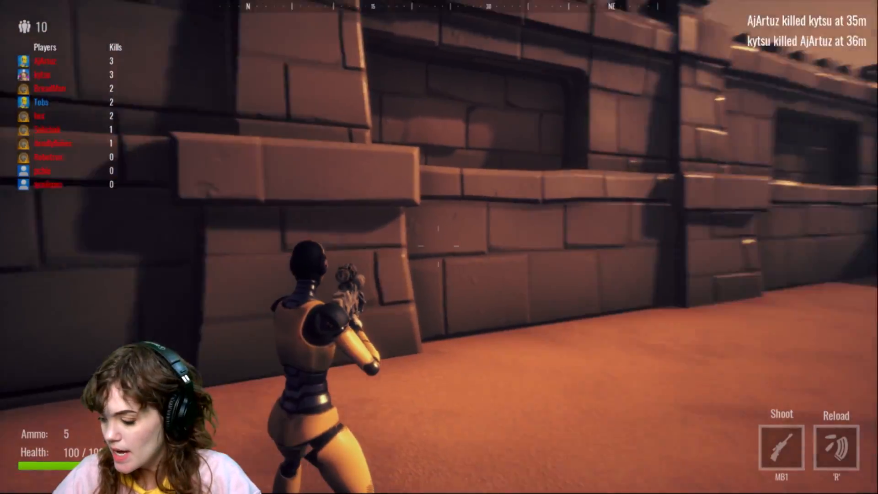
pyautogui.press('w')
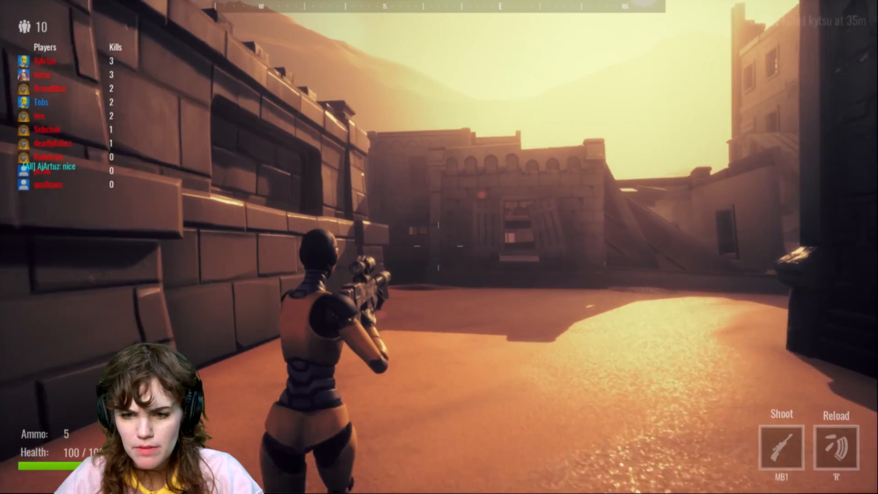
pyautogui.press('w')
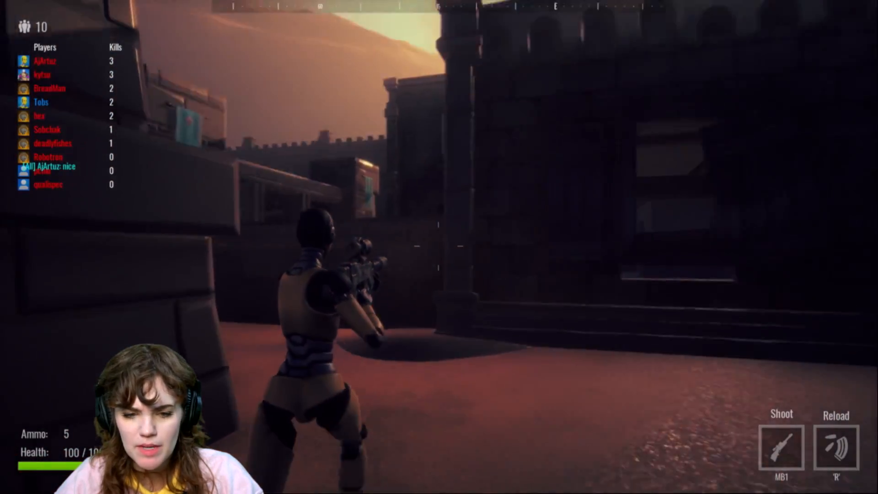
pyautogui.press('w')
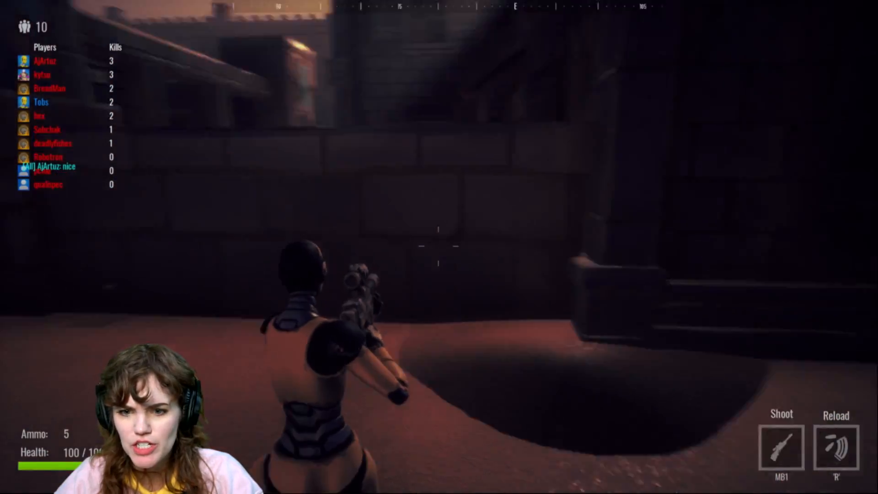
pyautogui.press('w')
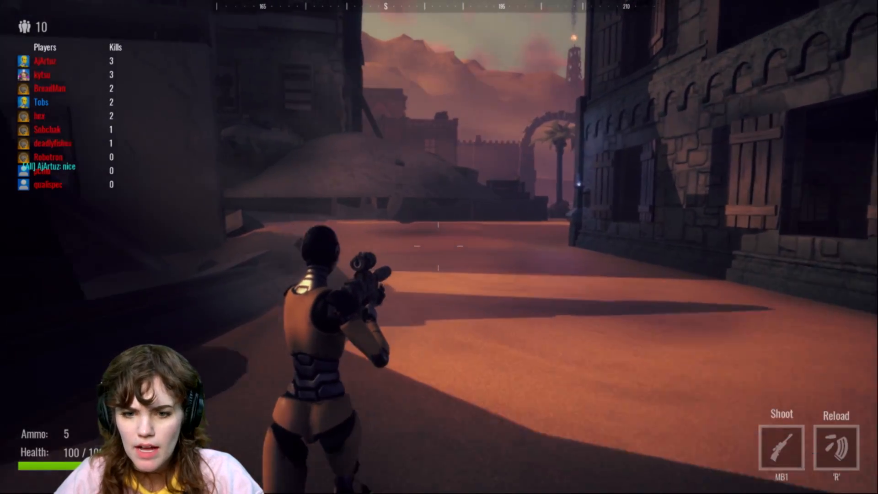
pyautogui.press('w')
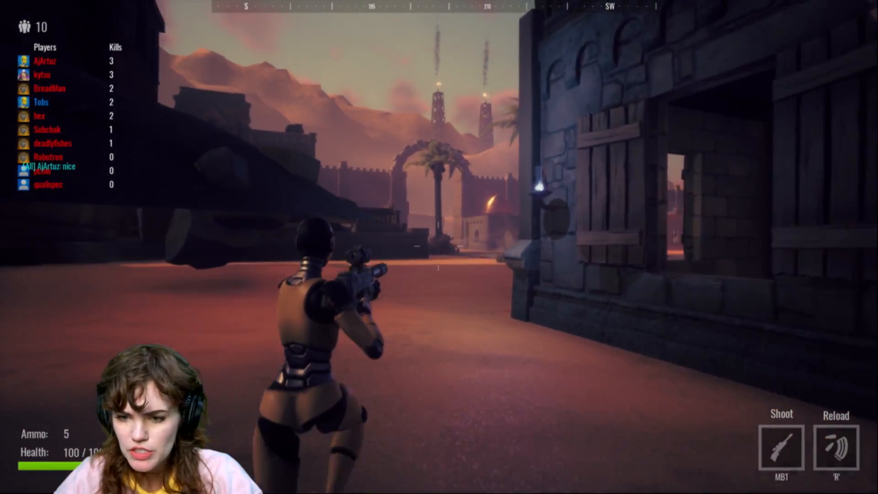
pyautogui.press('w')
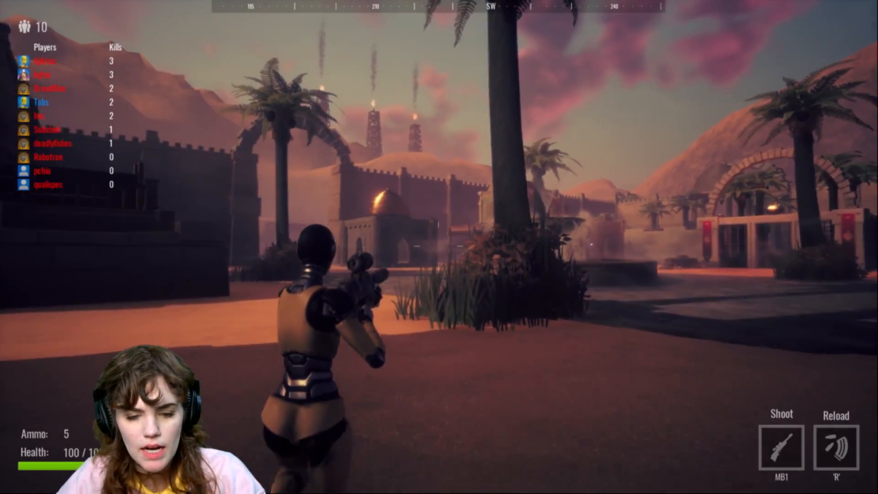
pyautogui.press('w')
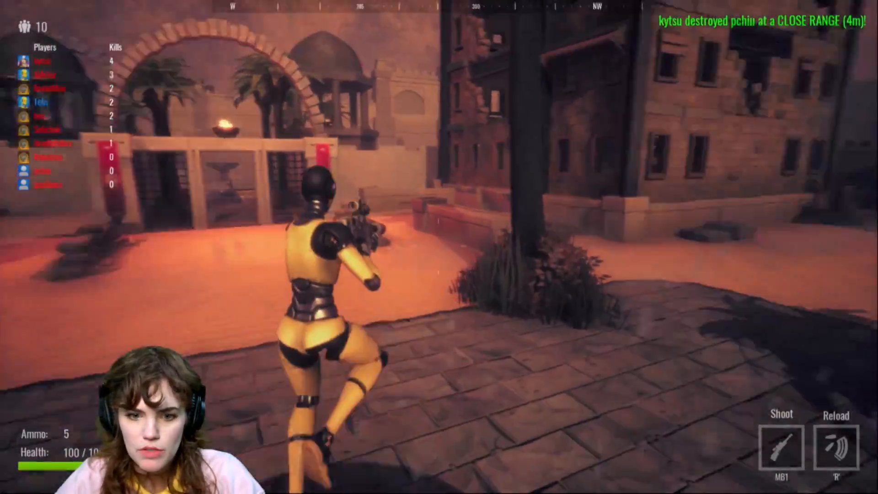
pyautogui.press('w')
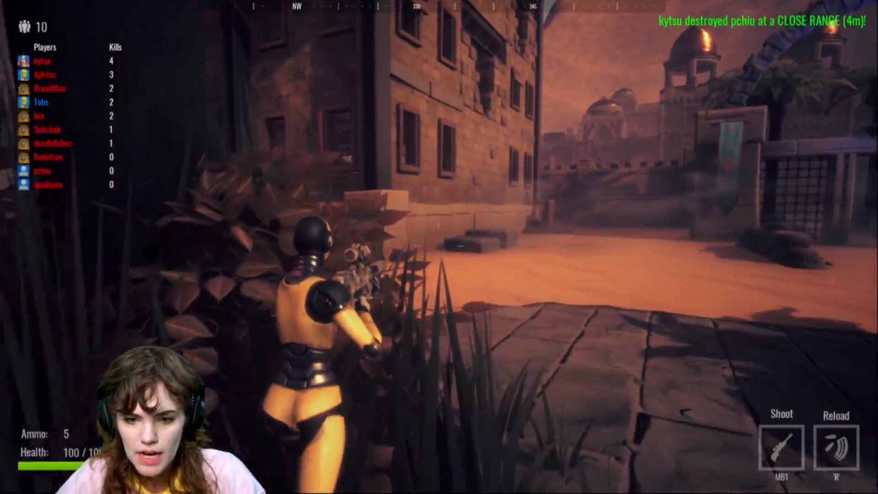
pyautogui.press('w')
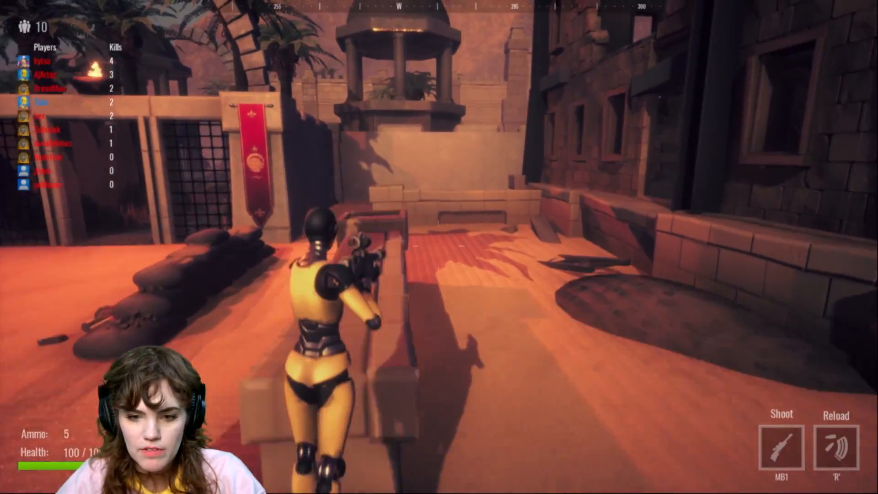
pyautogui.press('w')
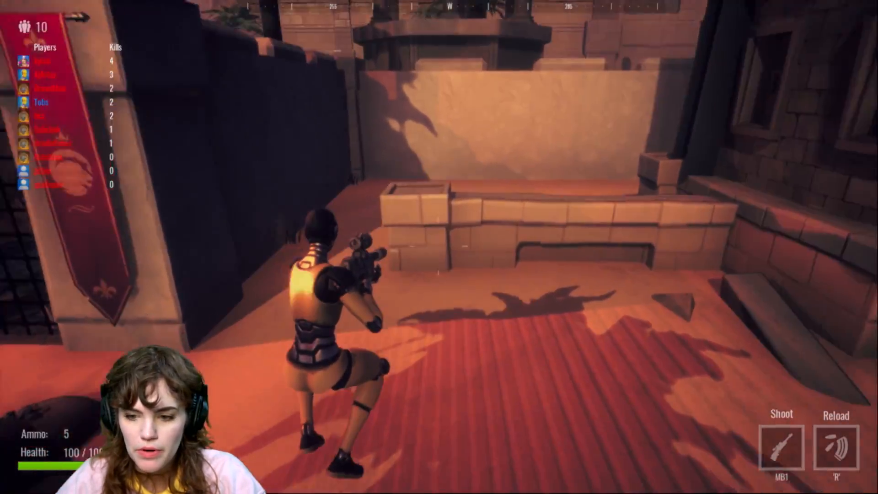
# Step: Jump up onto the terrace and fire the sniper rifle repeatedly at an opponent standing on the far wall
pyautogui.press('space')
pyautogui.press('w')
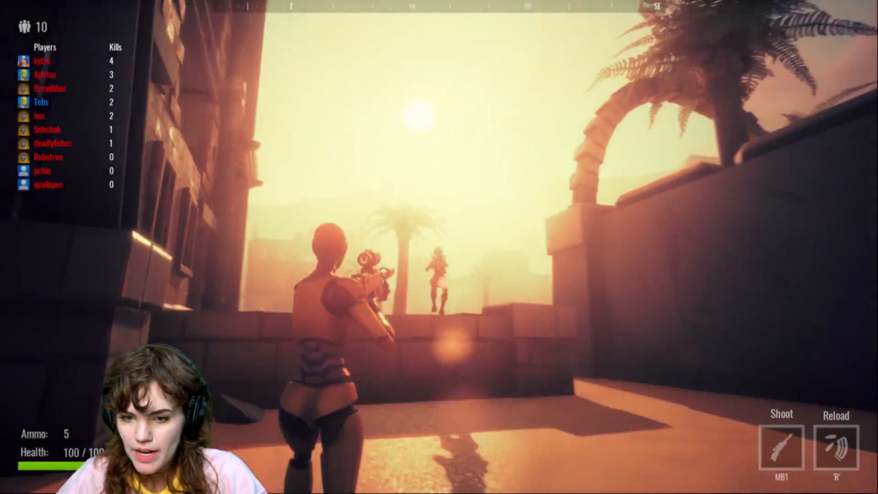
pyautogui.click(439, 247)
pyautogui.click(439, 247)
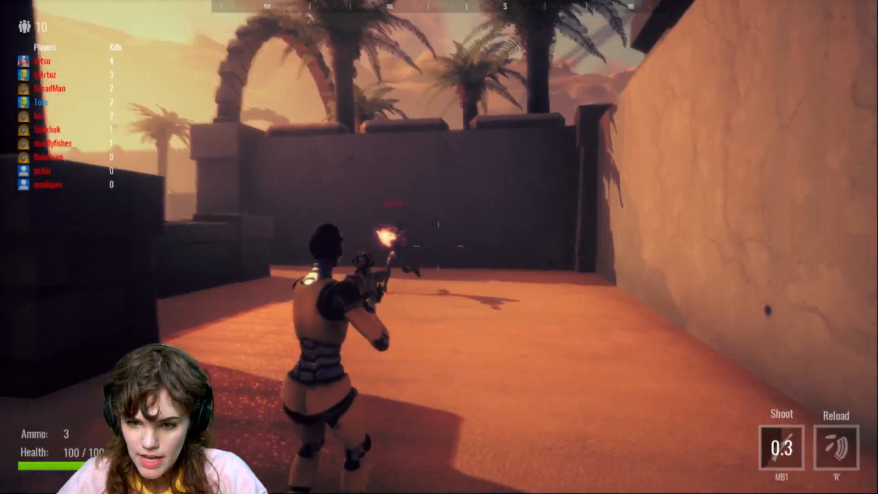
pyautogui.click(439, 247)
pyautogui.click(439, 247)
# Step: Run through the covered passage and out onto the open desert sand beyond the arena walls
pyautogui.press('w')
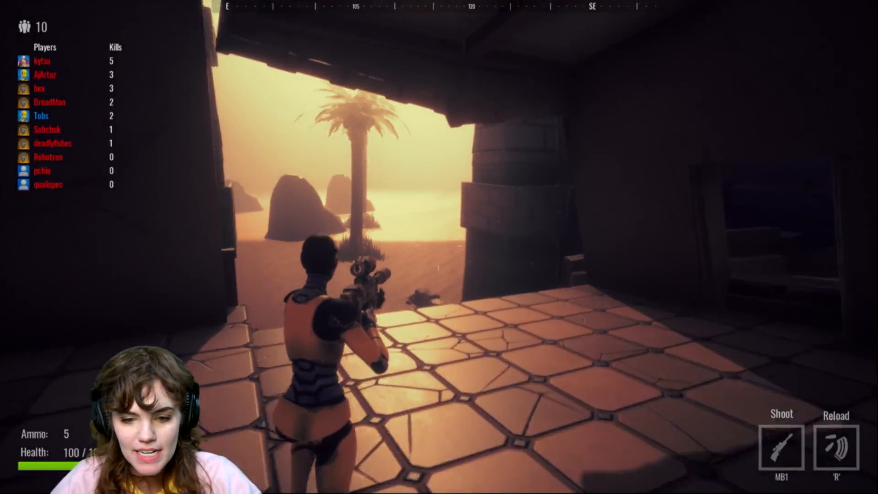
pyautogui.press('w')
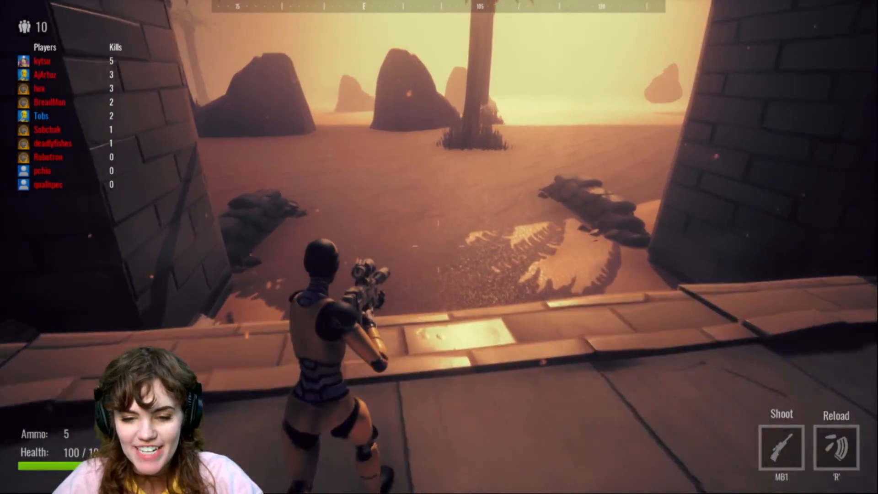
pyautogui.press('w')
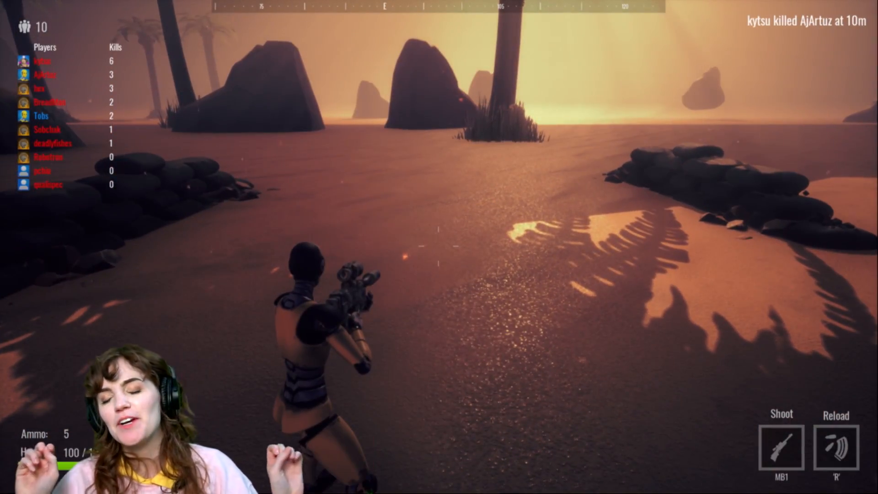